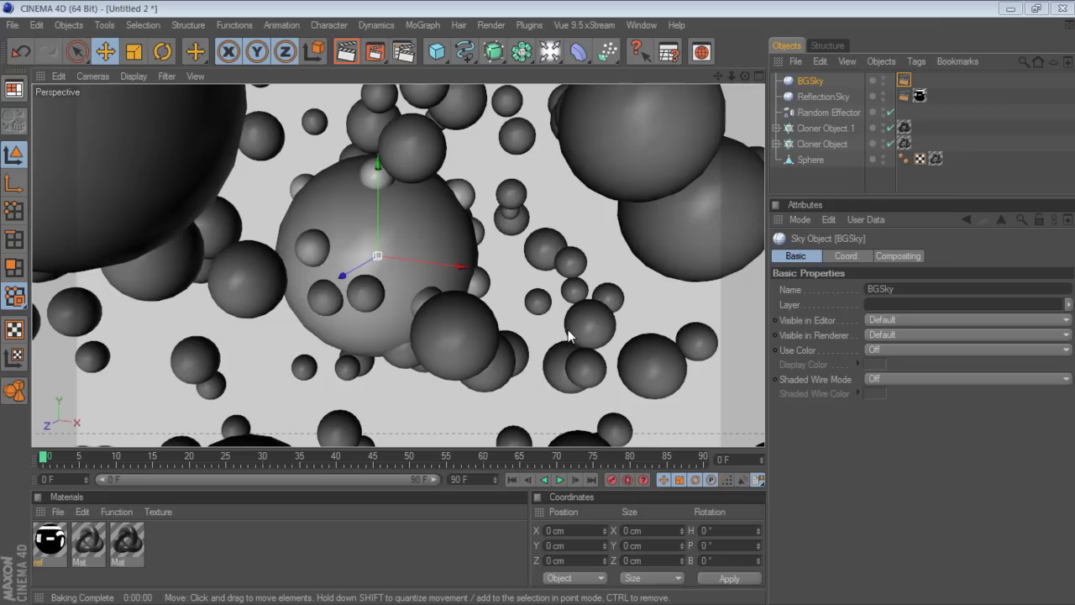
Render the scene to the Picture Viewer and inspect the image without the side information at 100% zoom.
left_click(375, 52)
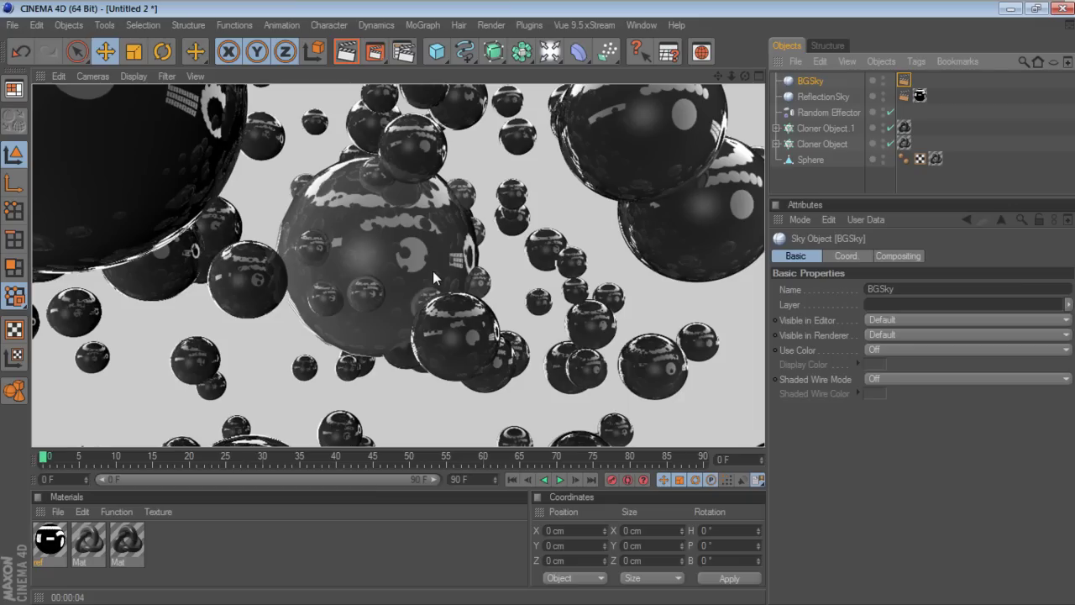
left_click(374, 51)
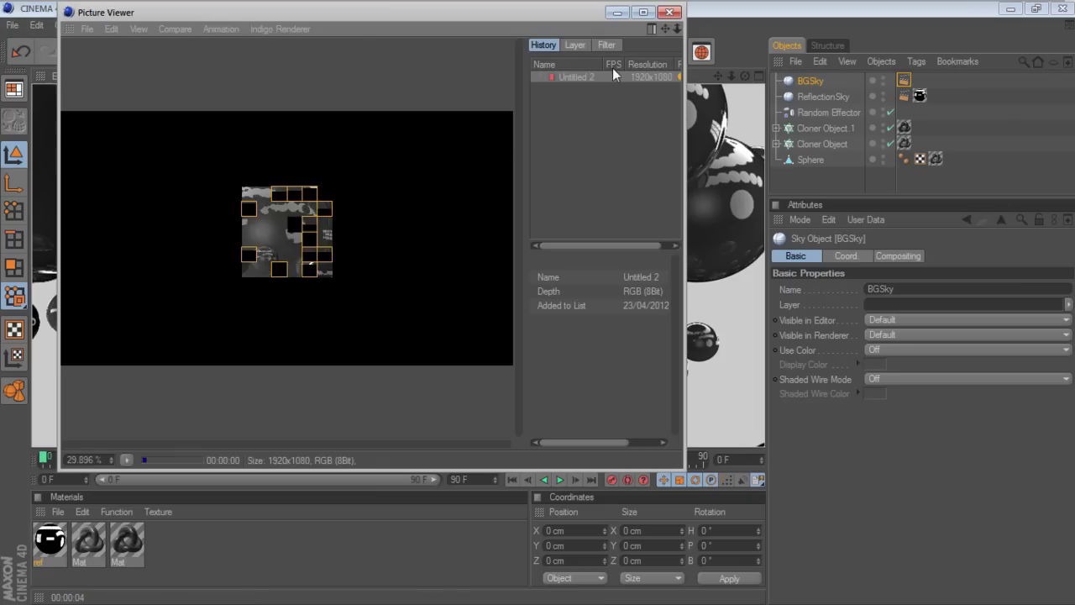
left_click(643, 12)
left_click(1046, 25)
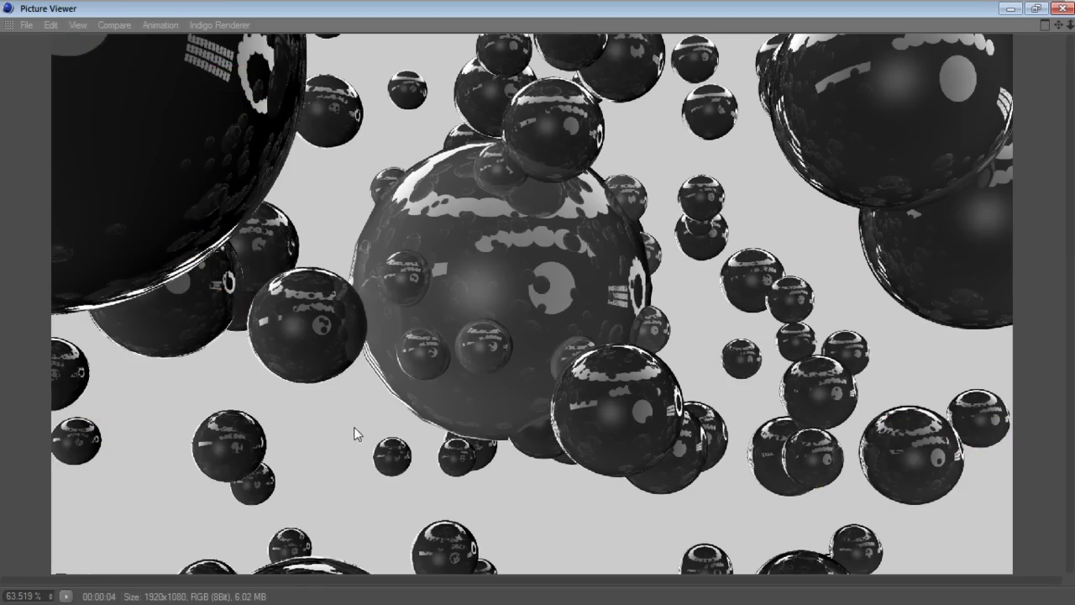
left_click(65, 595)
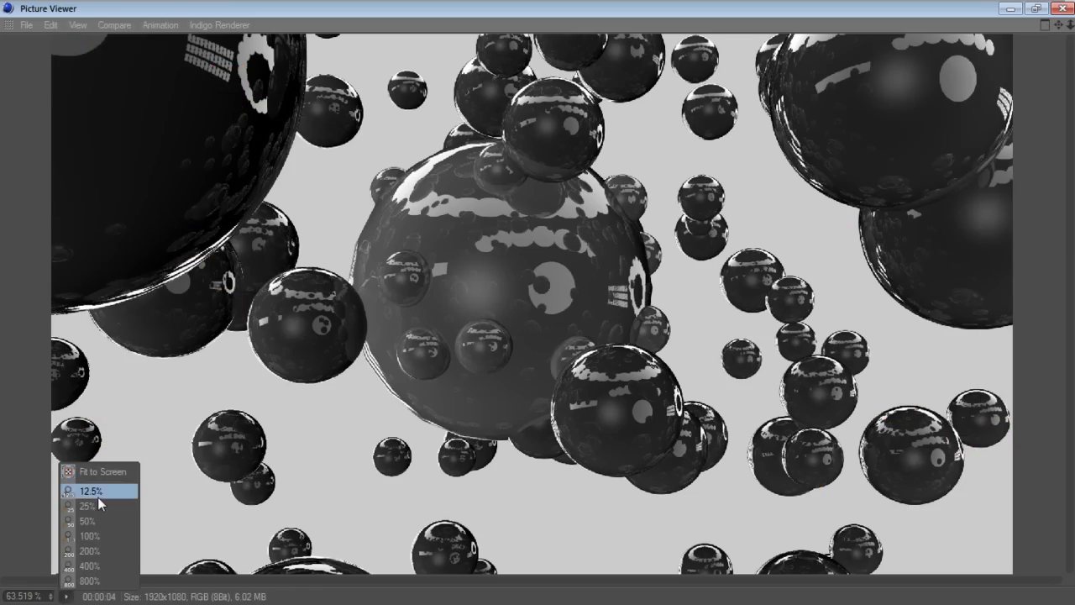
left_click(99, 535)
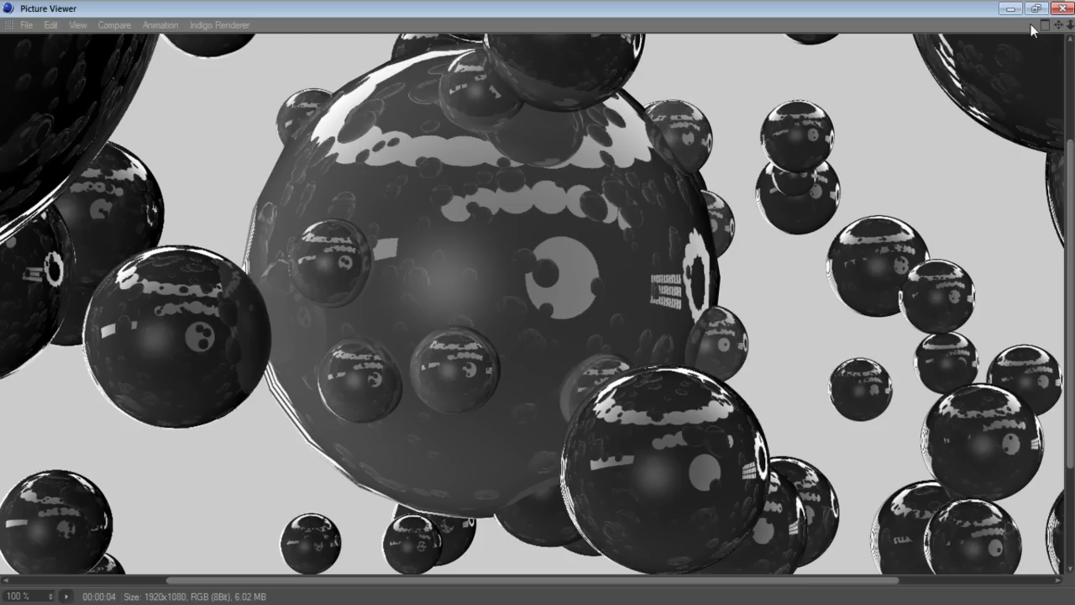
left_click(1064, 10)
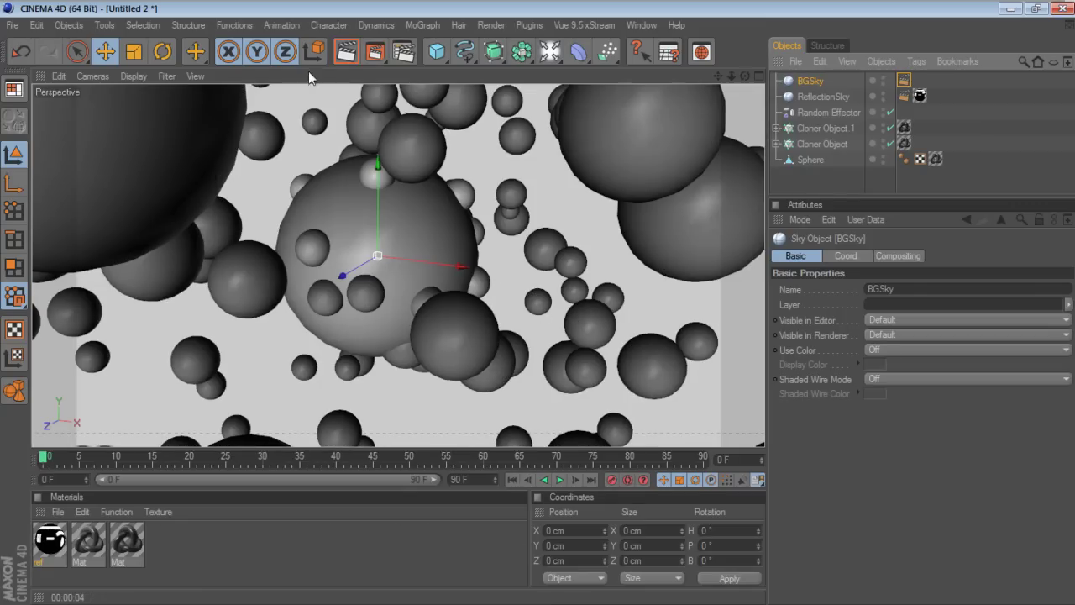
Set the render settings' anti-aliasing to Best with the Area filter.
left_click(404, 52)
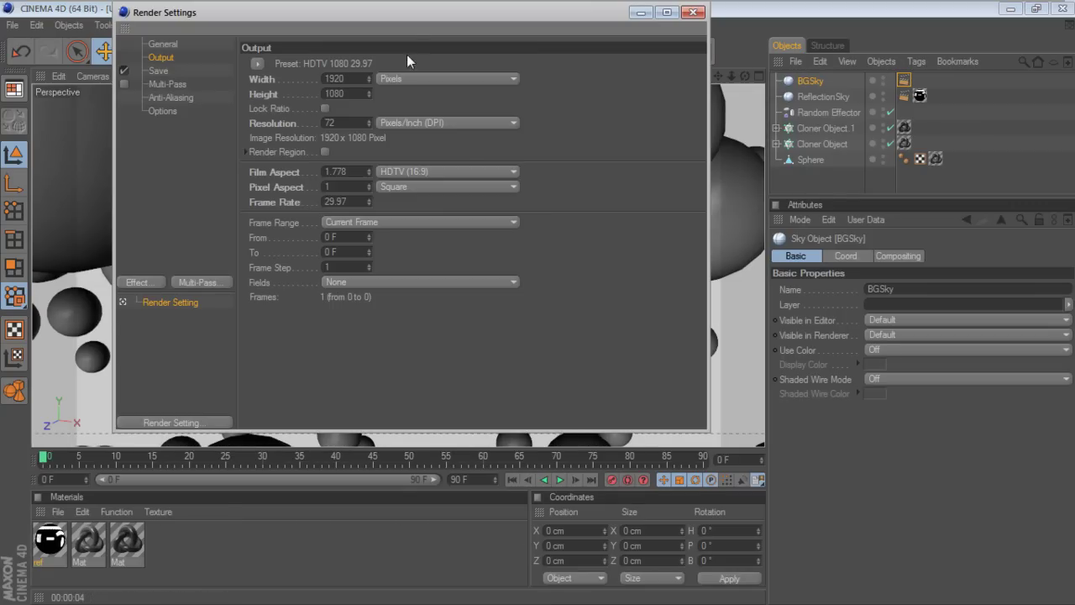
left_click_drag(407, 17, 475, 101)
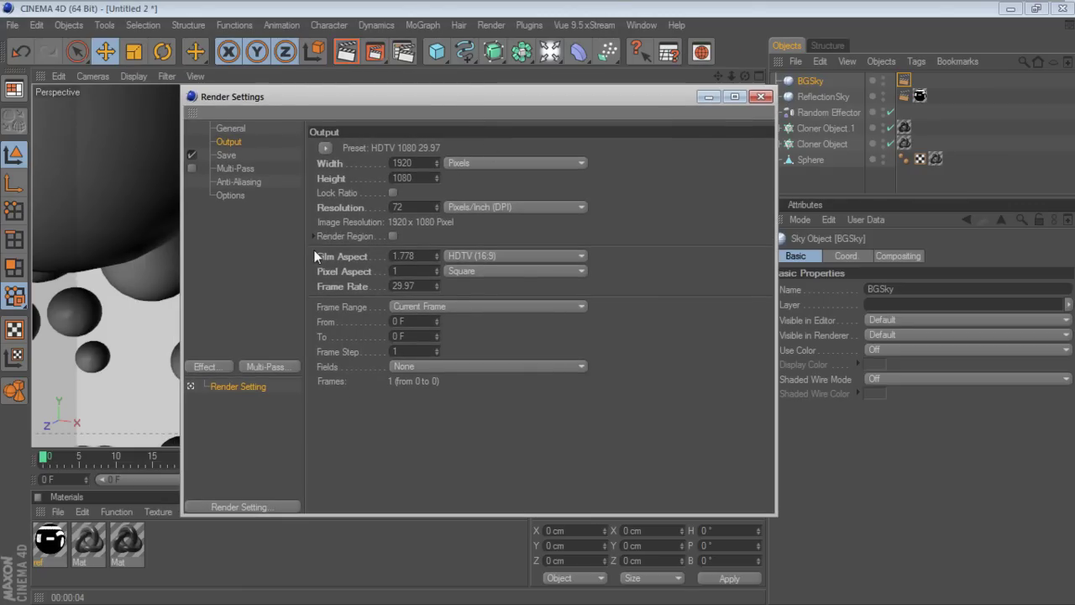
left_click(237, 182)
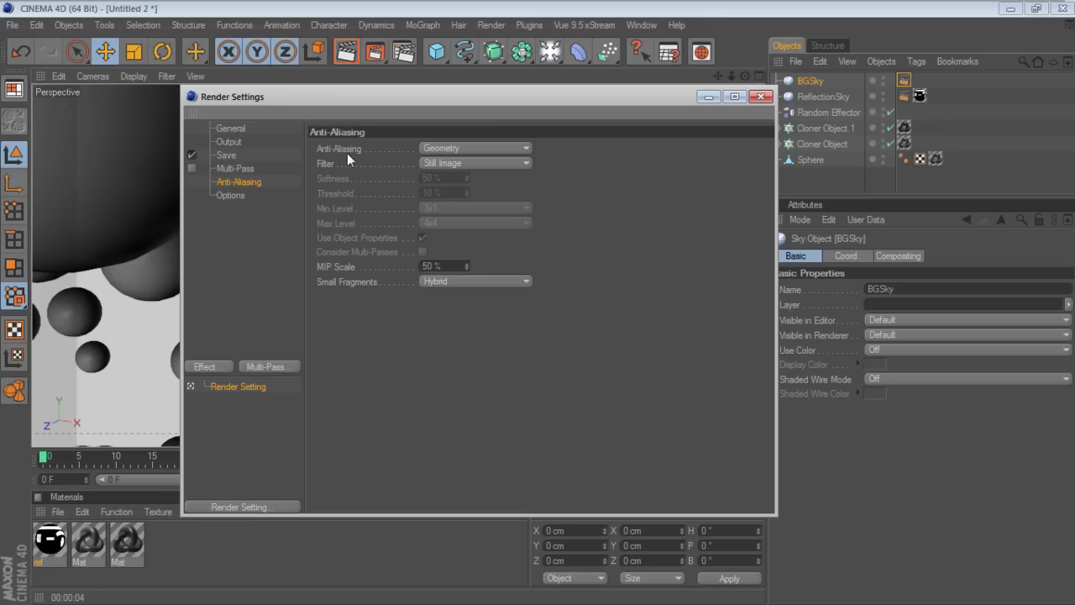
left_click(461, 149)
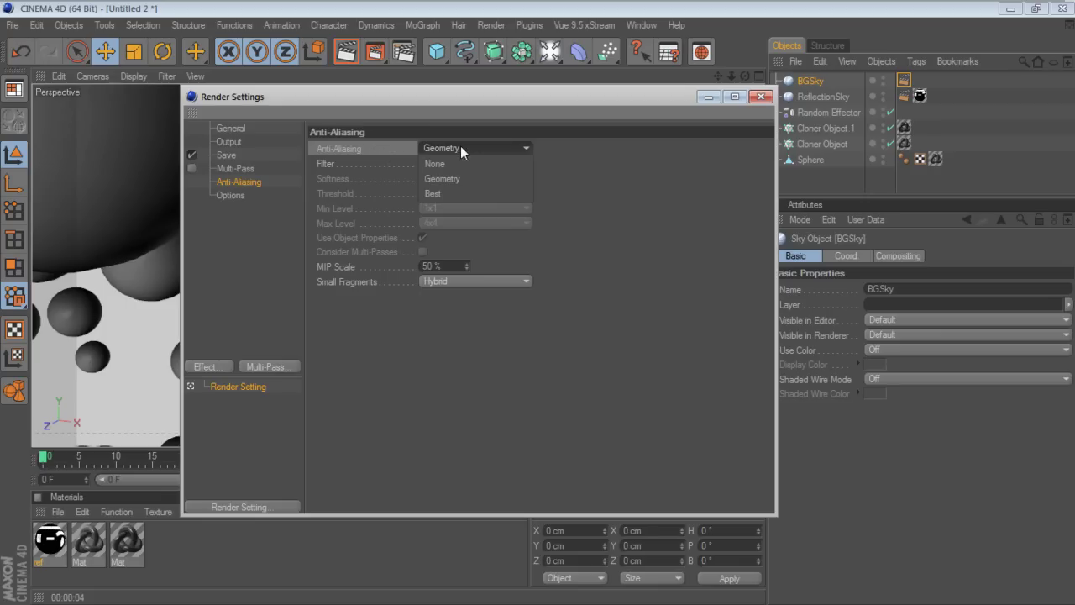
left_click(455, 194)
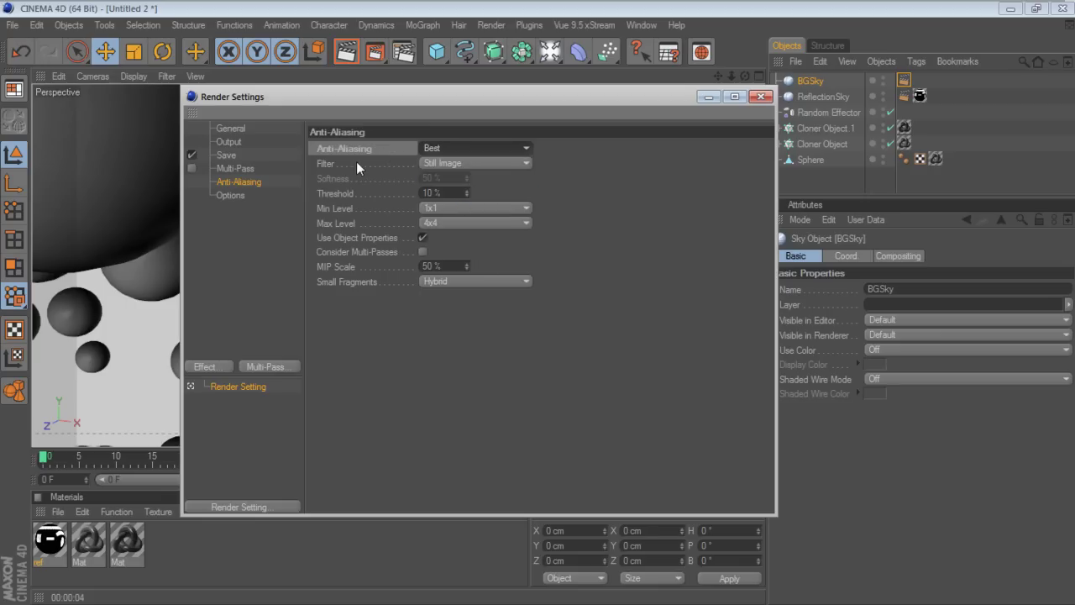
left_click(482, 165)
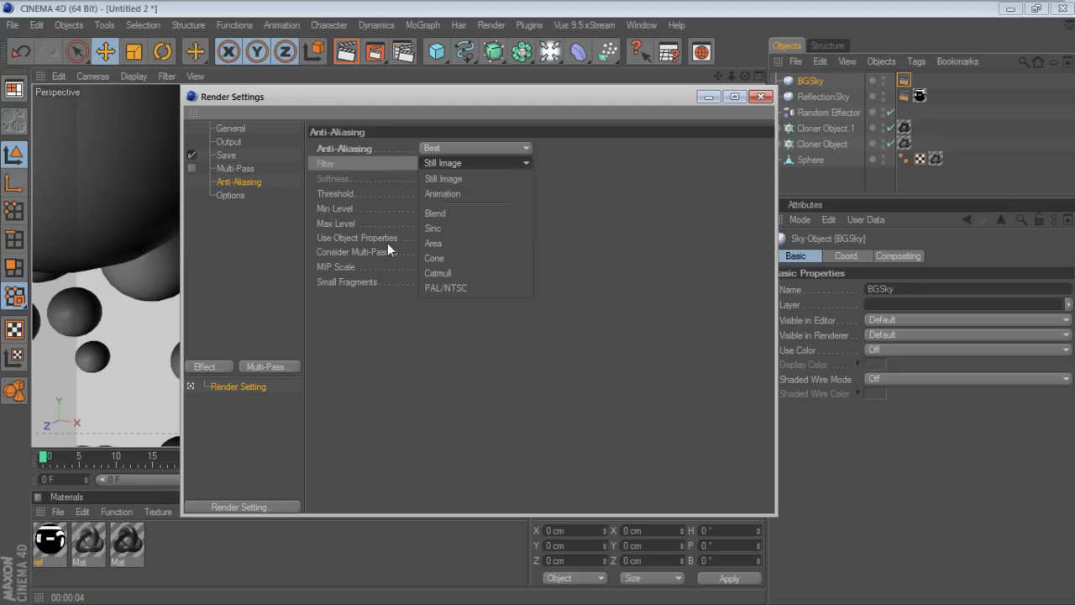
left_click(459, 245)
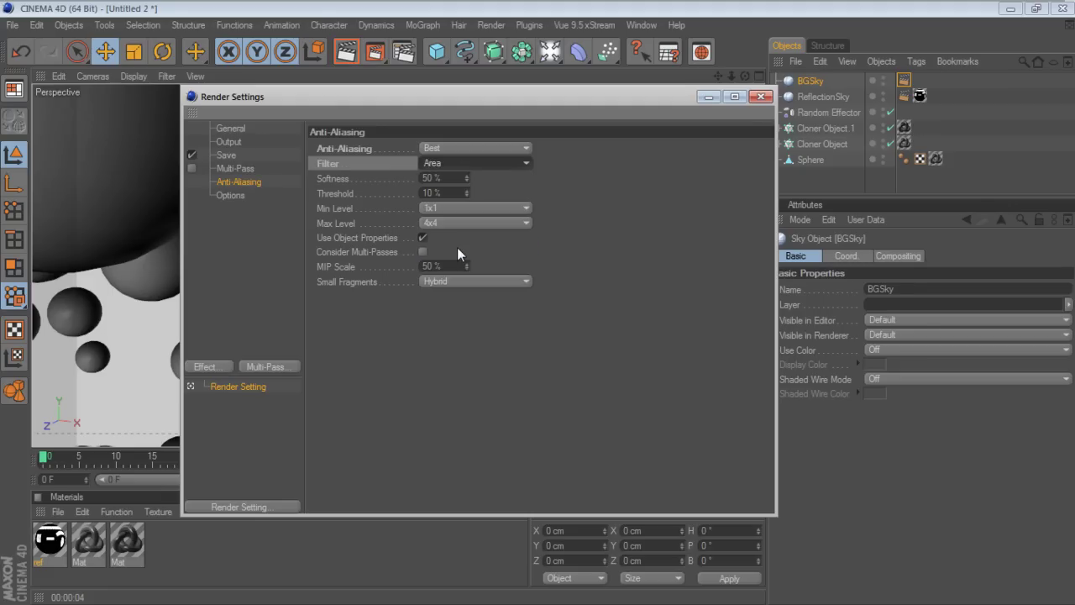
Set the anti-aliasing softness to 30% and the threshold to 5%, and close the render settings.
left_click(366, 182)
left_click_drag(453, 183, 400, 183)
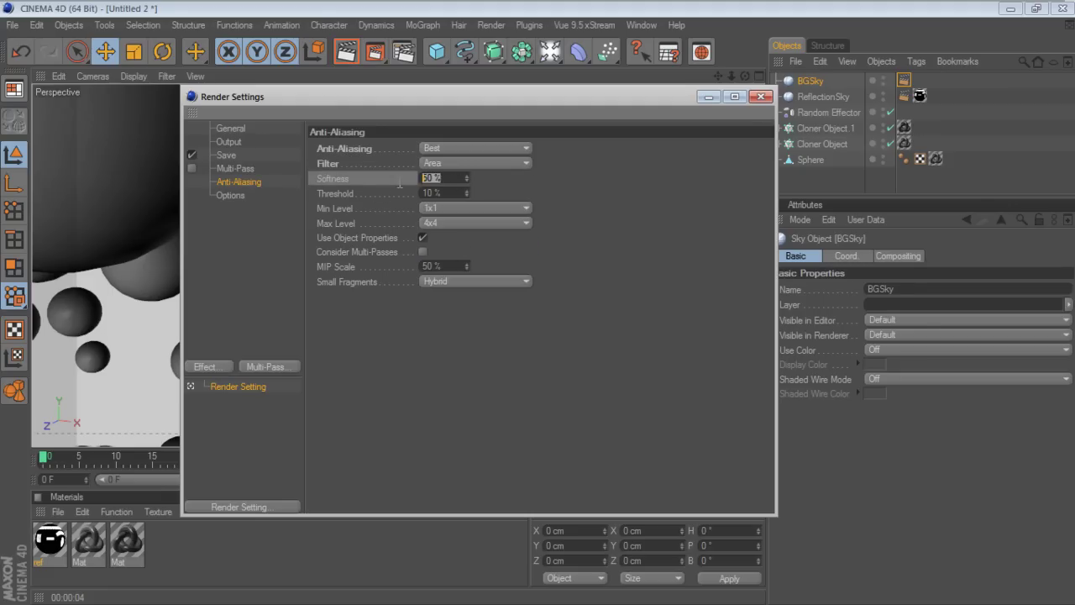
type("30")
key("Return")
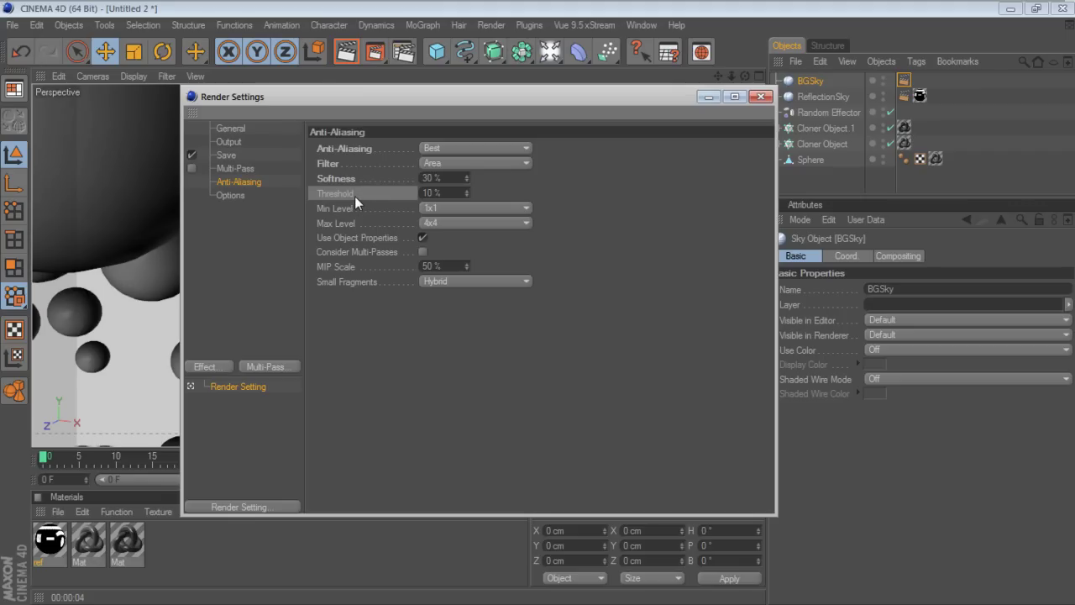
left_click(451, 193)
type("5")
key("Return")
left_click(761, 98)
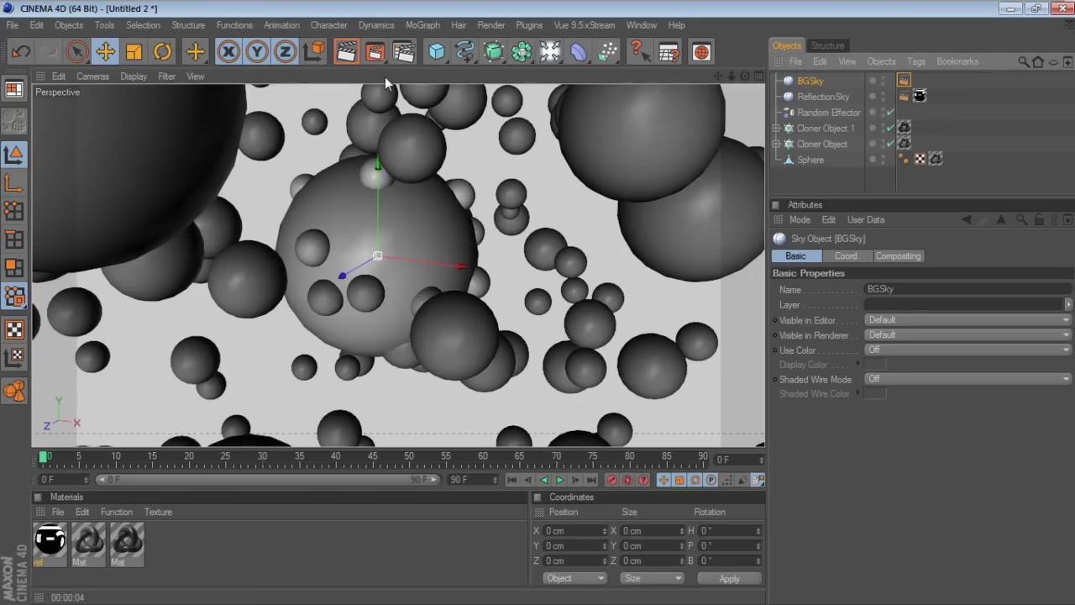
Render the scene again to the Picture Viewer and compare the new image with the first render in the history.
left_click(374, 51)
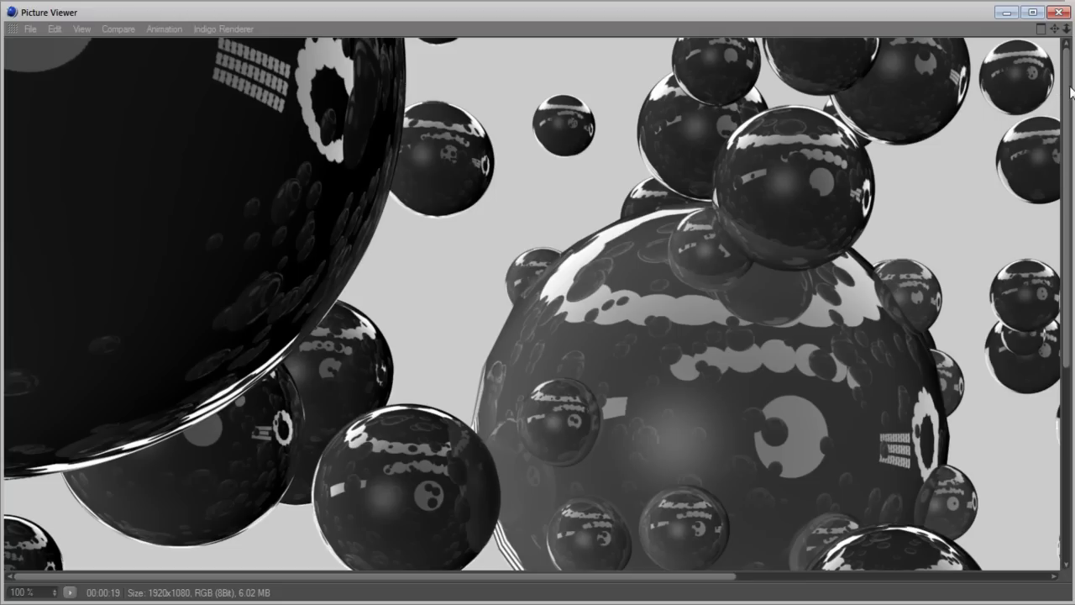
left_click(1042, 29)
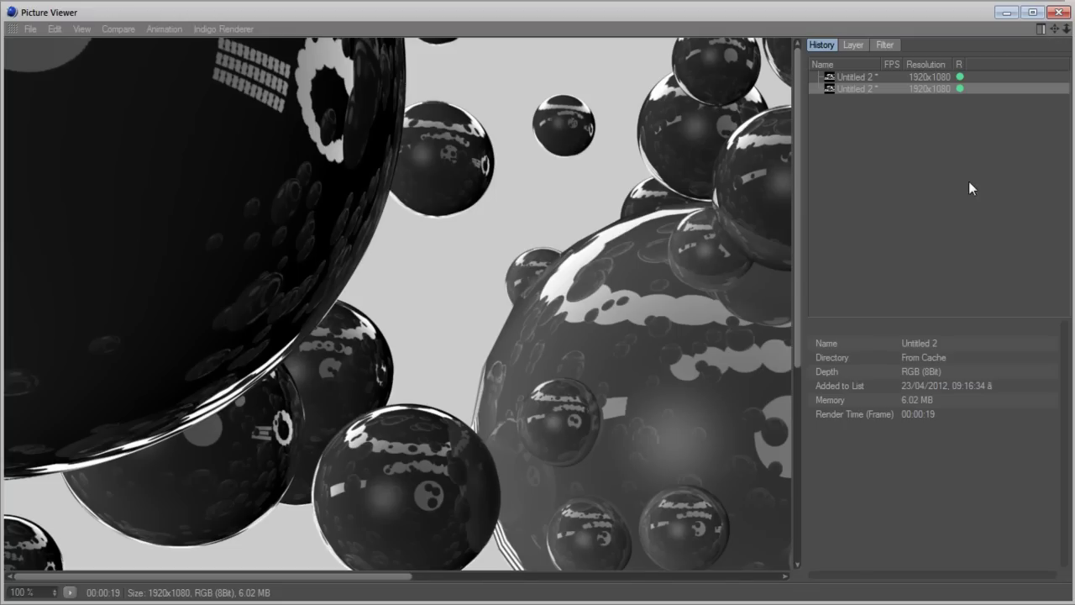
left_click(856, 77)
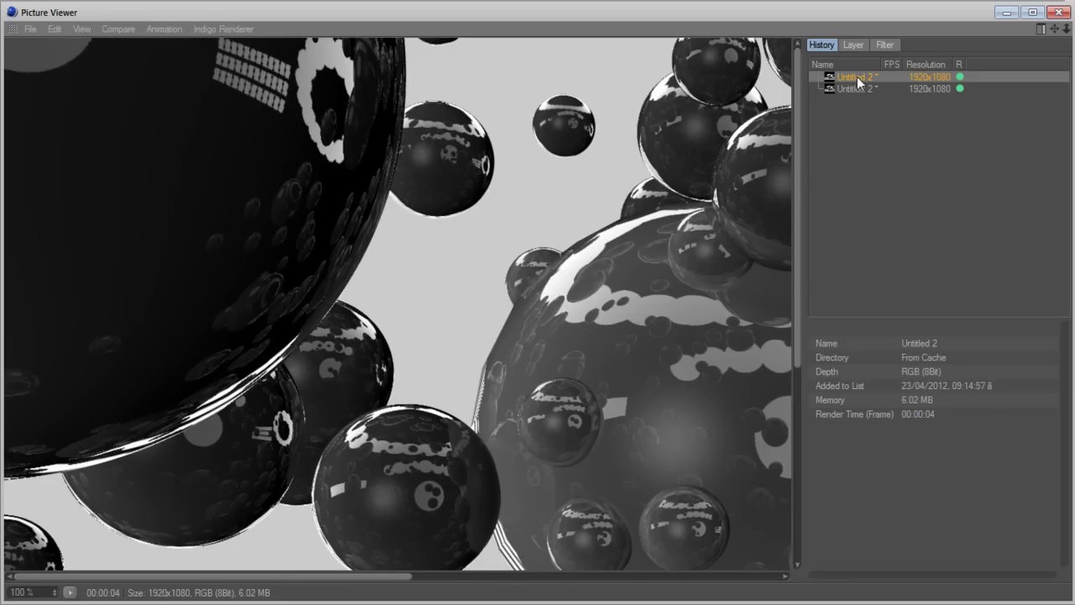
left_click(859, 88)
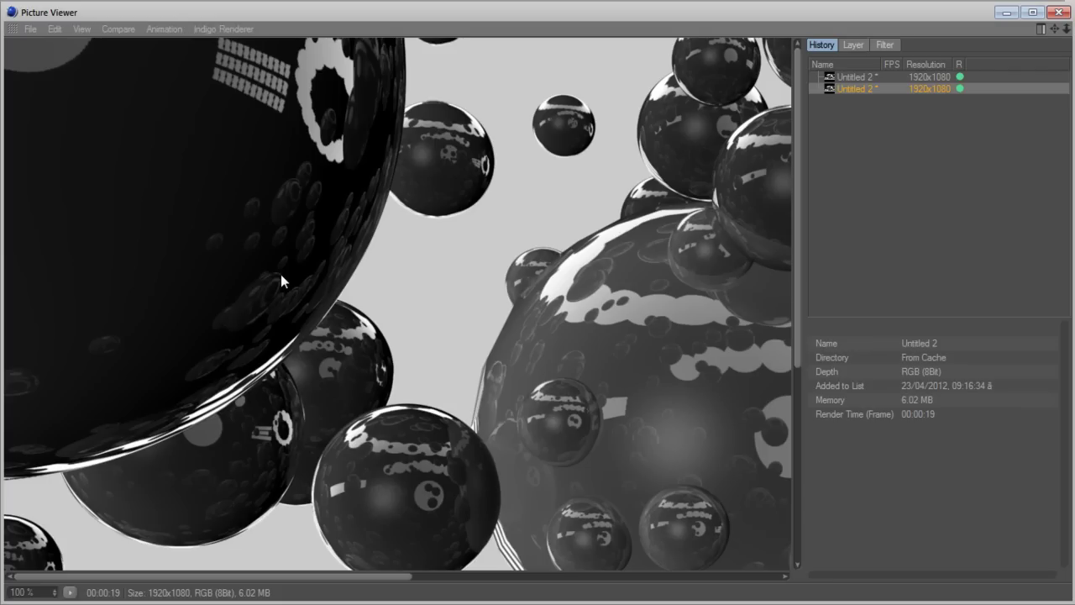
left_click(858, 77)
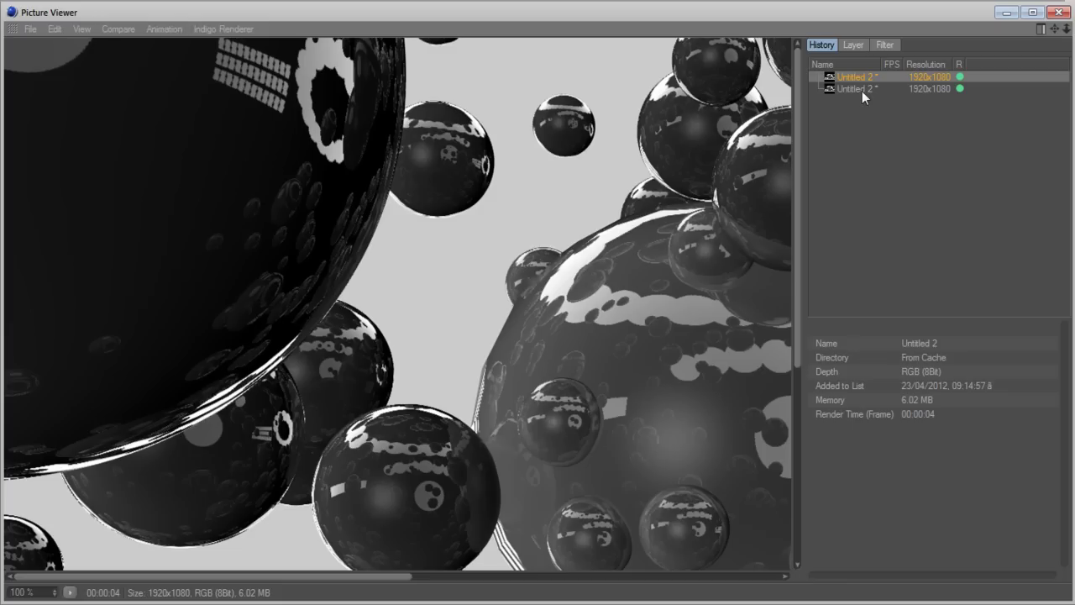
left_click(862, 89)
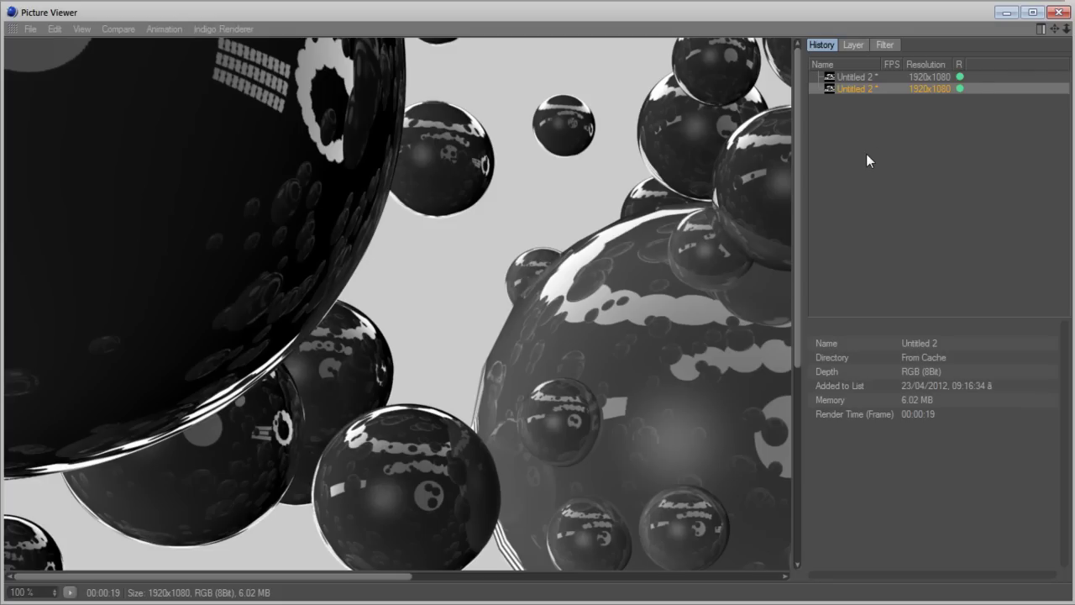
left_click(1057, 13)
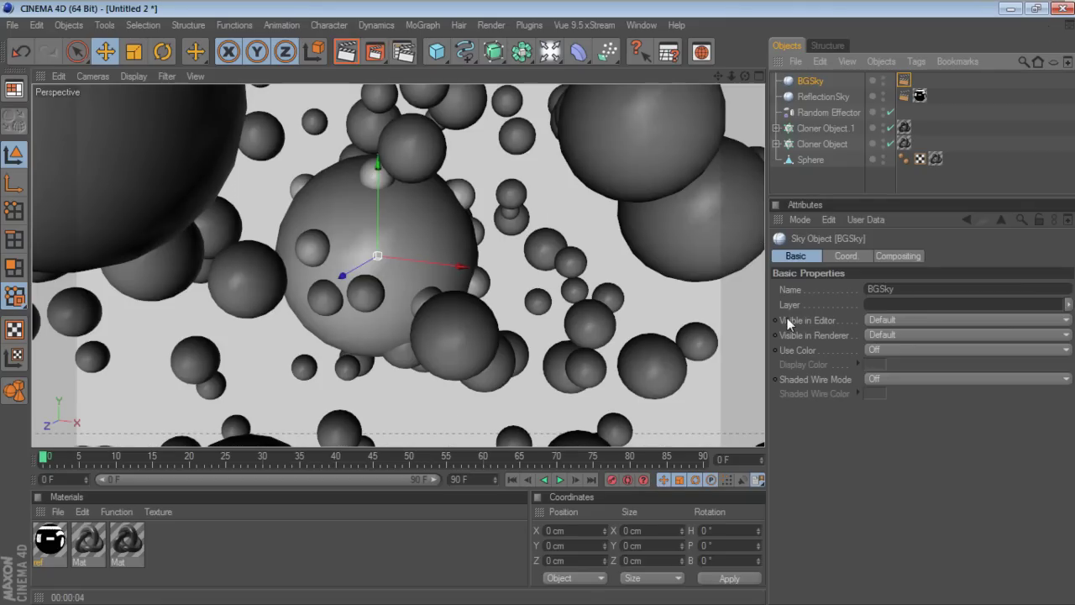
Add the Global Illumination effect to the render settings.
left_click(404, 52)
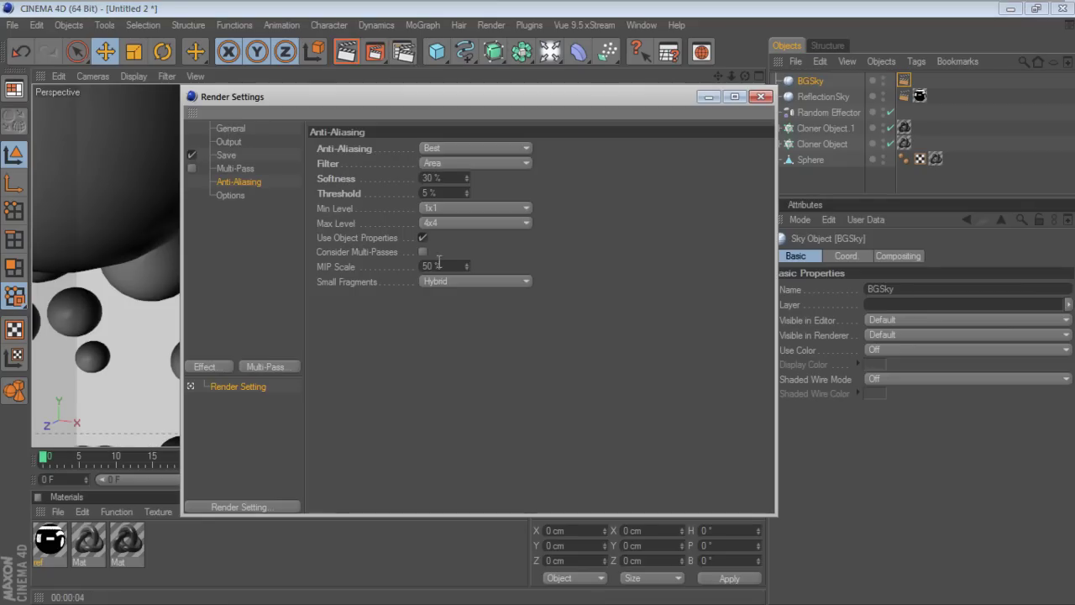
left_click_drag(398, 104, 402, 95)
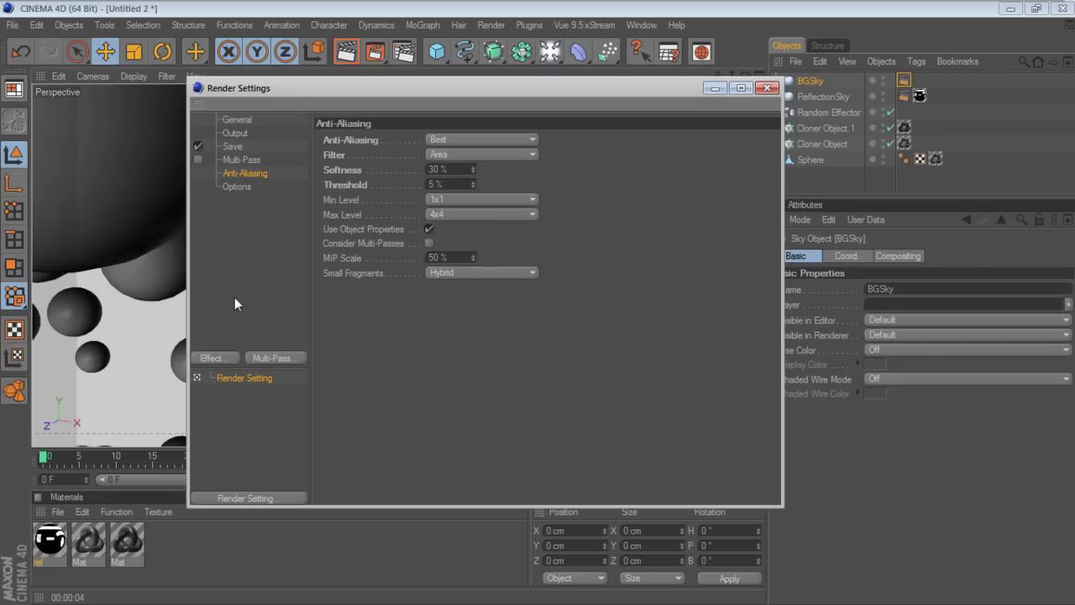
left_click(214, 358)
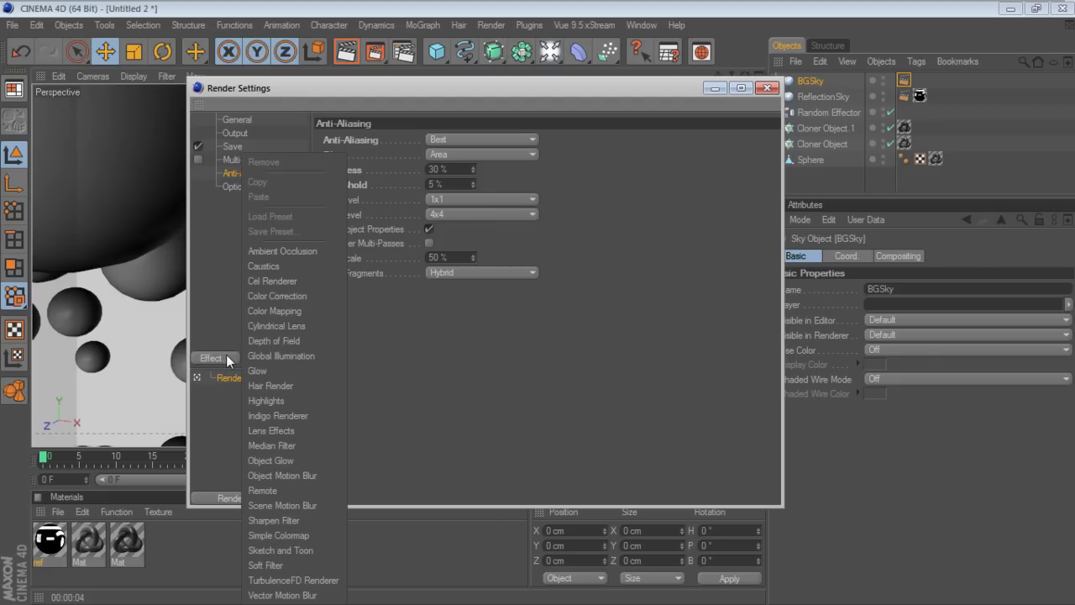
left_click(286, 355)
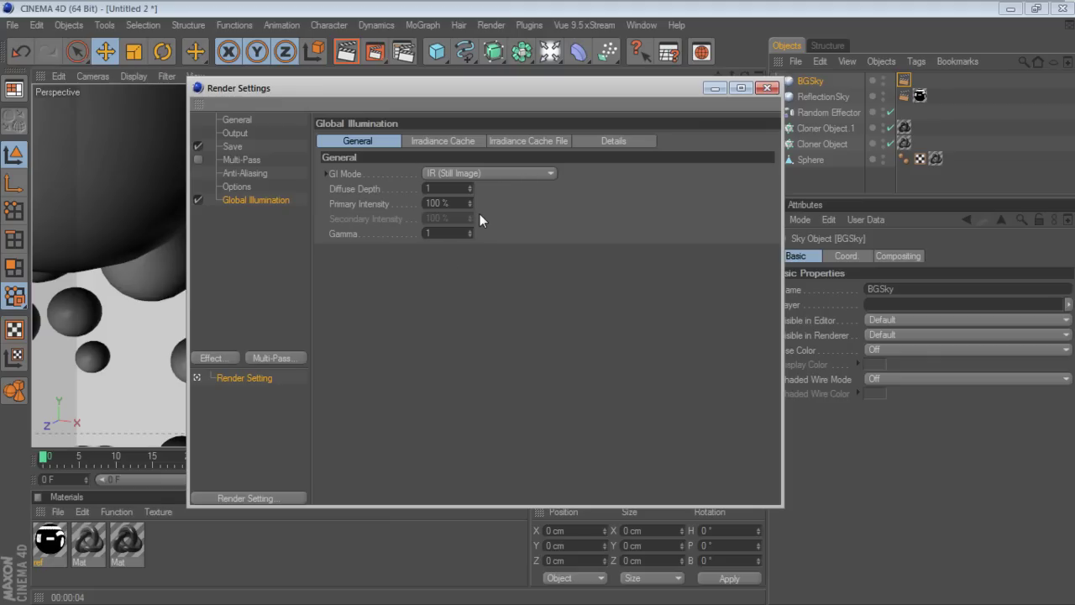
left_click(767, 87)
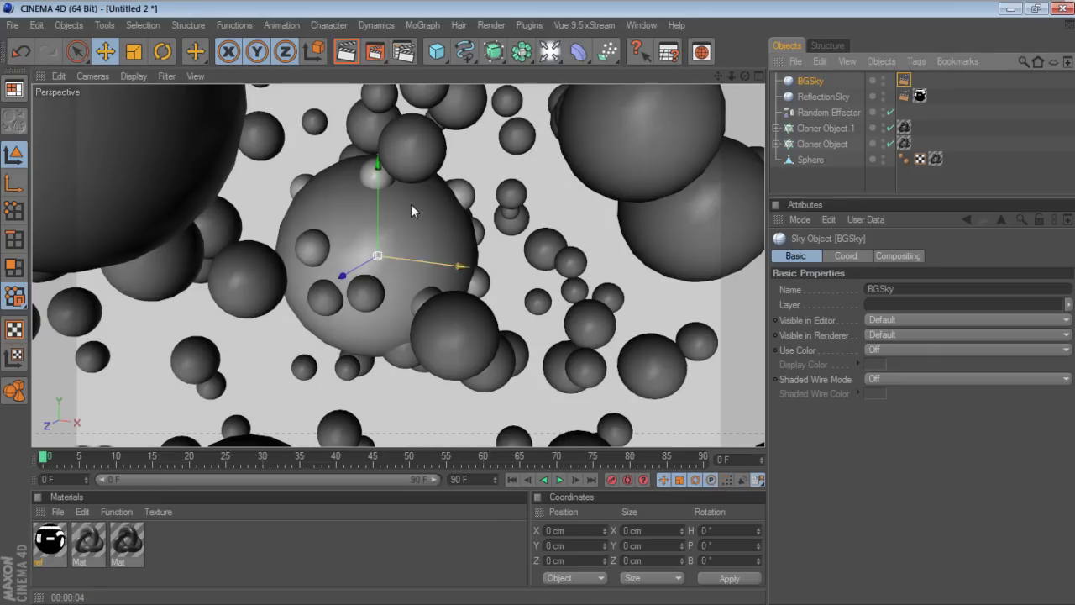
Render the scene with Global Illumination to the Picture Viewer and view the image at 100% zoom.
left_click(374, 52)
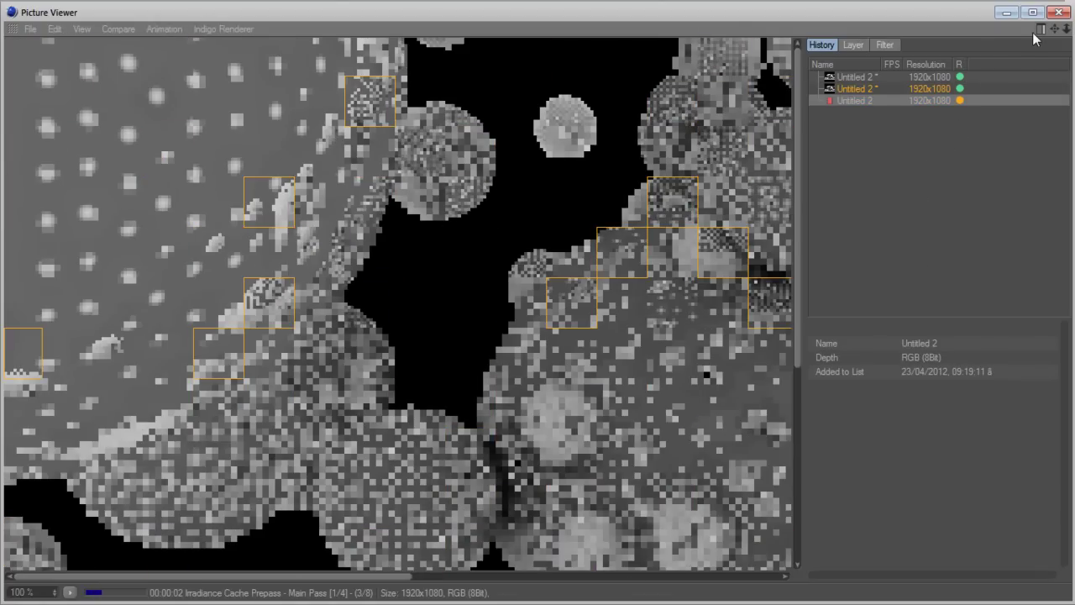
left_click(1040, 29)
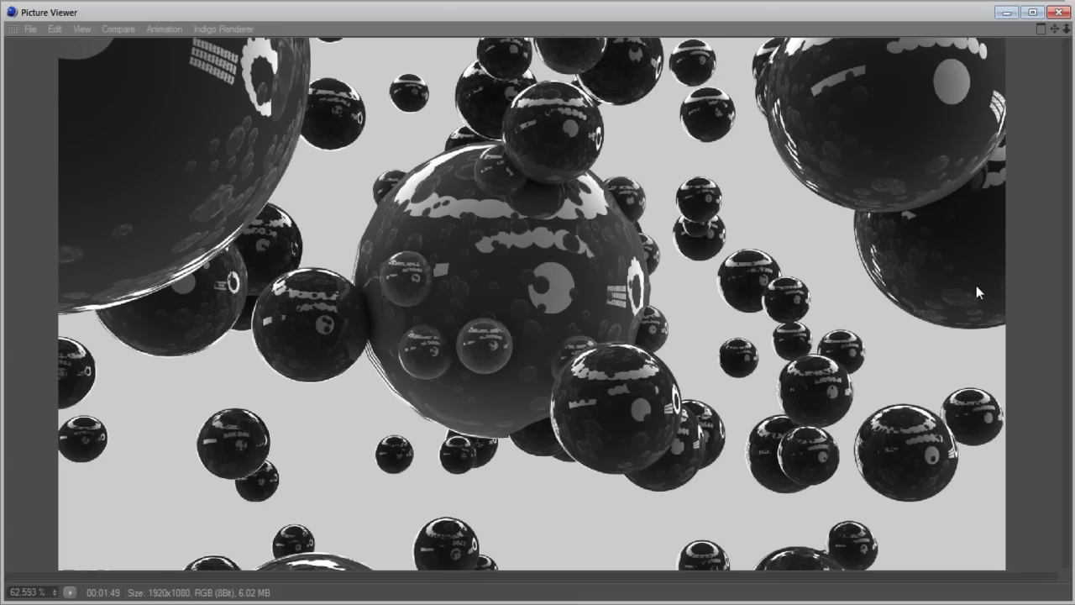
left_click(70, 592)
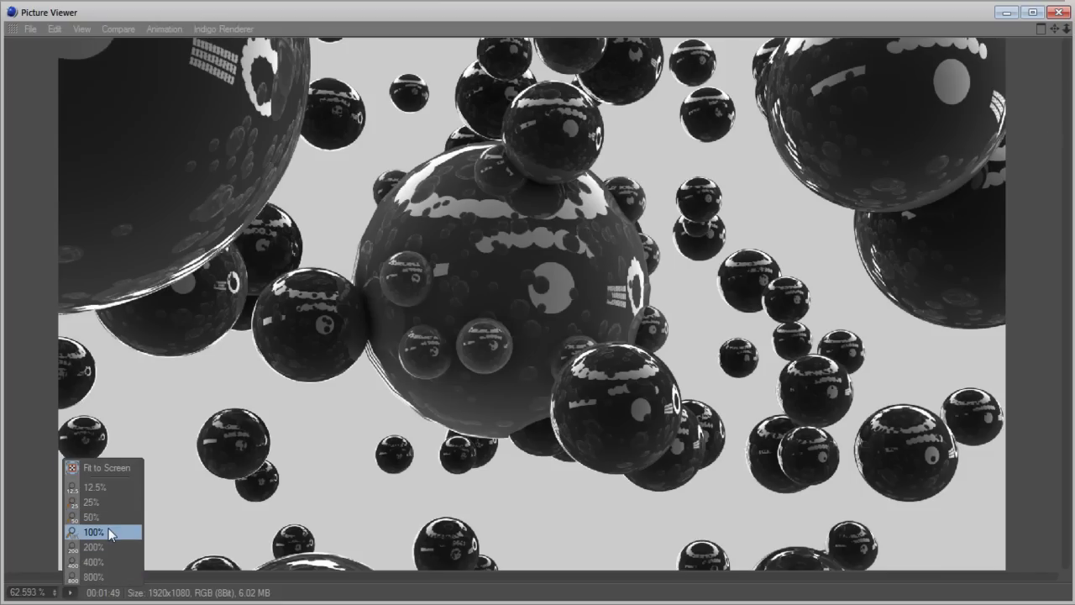
left_click(94, 532)
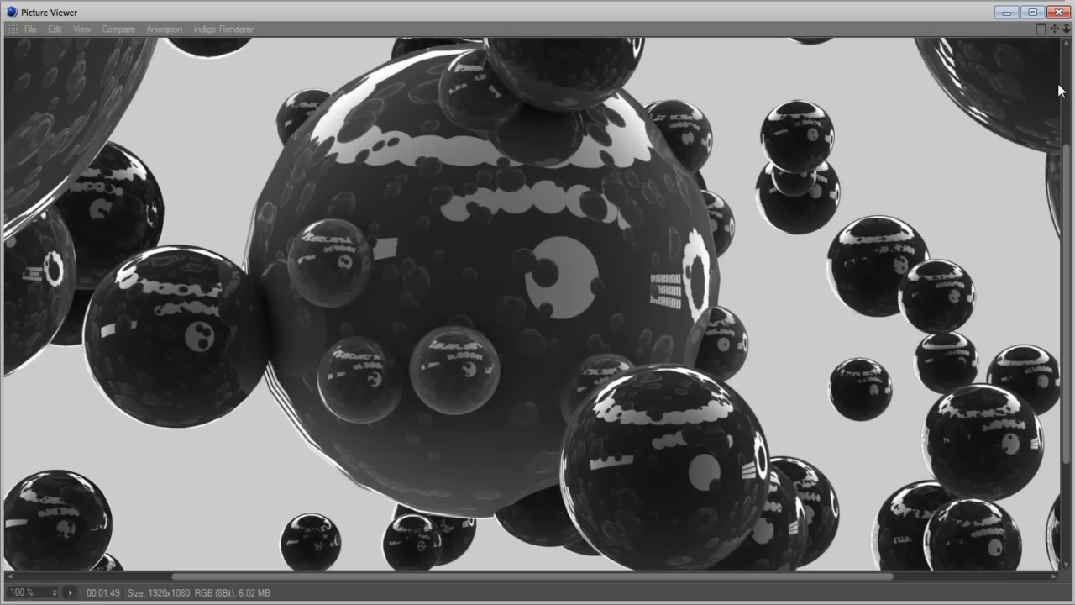
Show the render history, widen the image area, and display the second render for comparison with the Global Illumination one.
left_click(1042, 30)
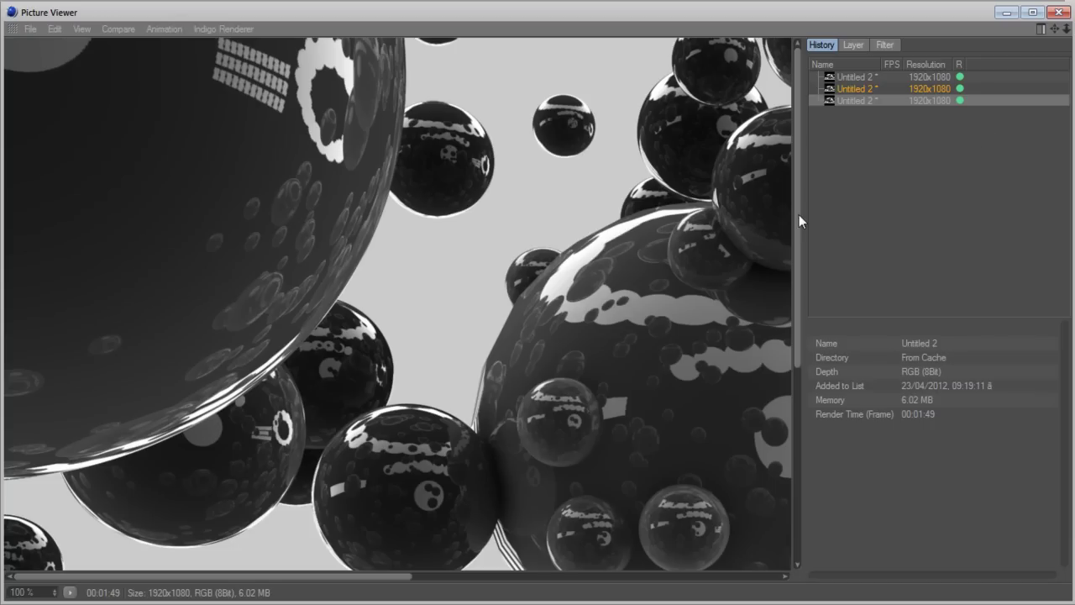
left_click_drag(797, 217, 923, 215)
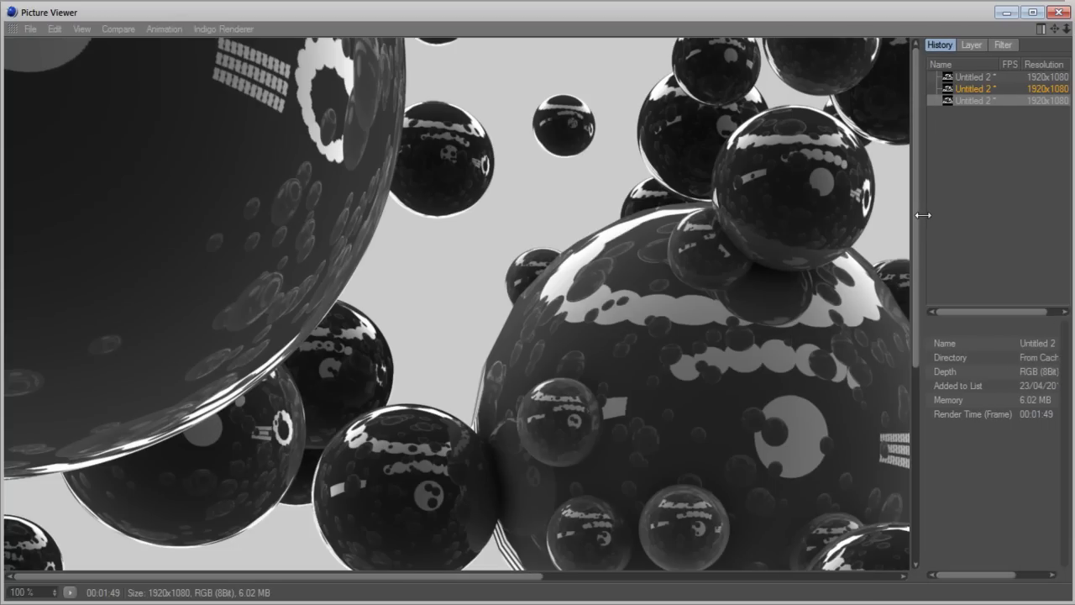
left_click(973, 90)
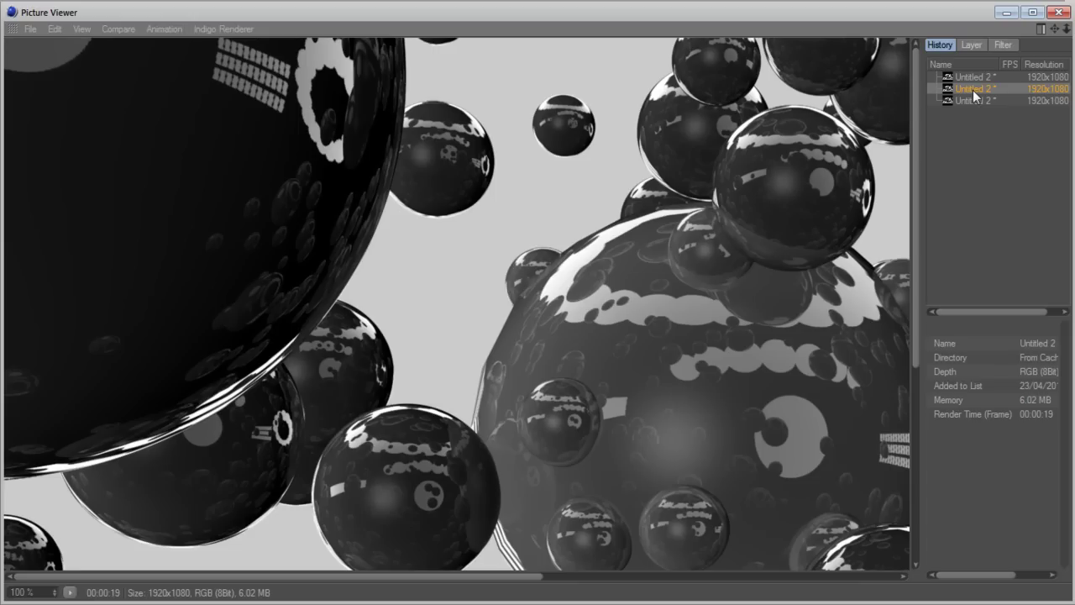
Display the third render, made with Global Illumination, without the history beside it, and close the Picture Viewer after inspecting it.
left_click(973, 100)
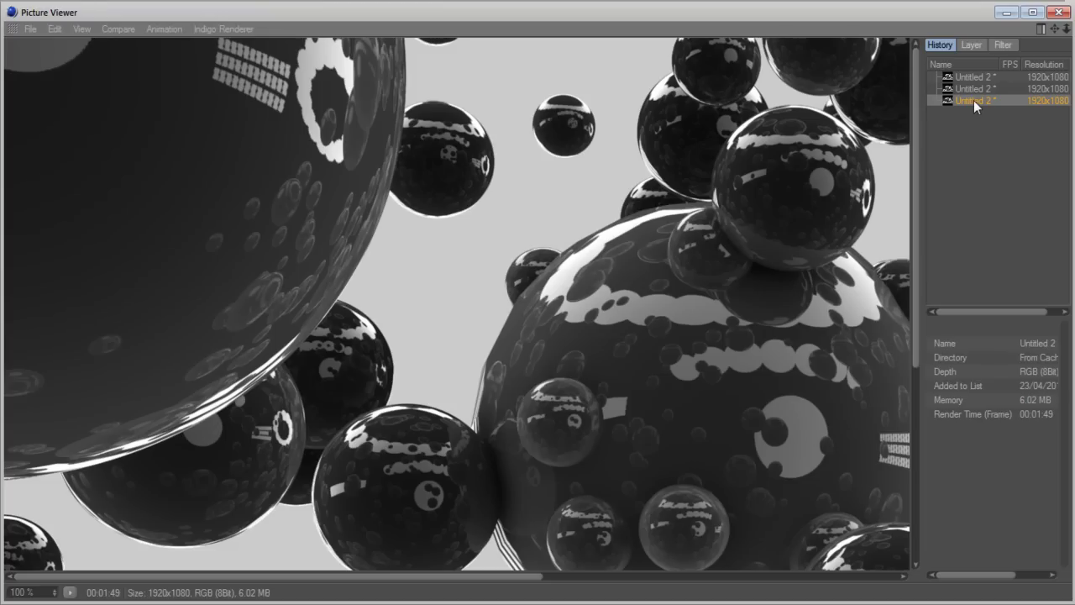
left_click(1041, 29)
scroll(893, 143, "down", 3)
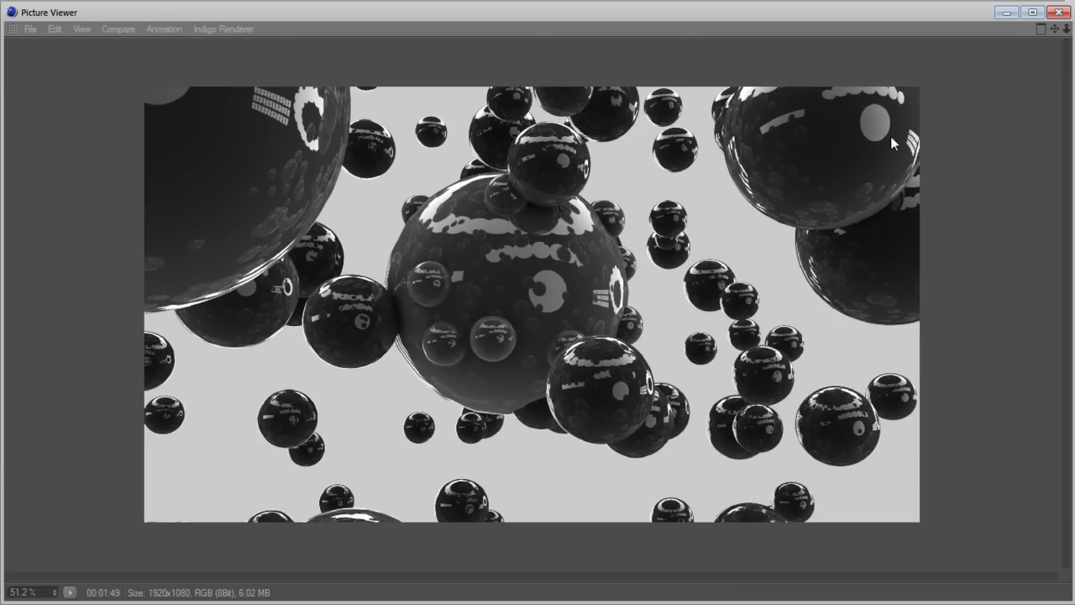
scroll(890, 136, "up", 2)
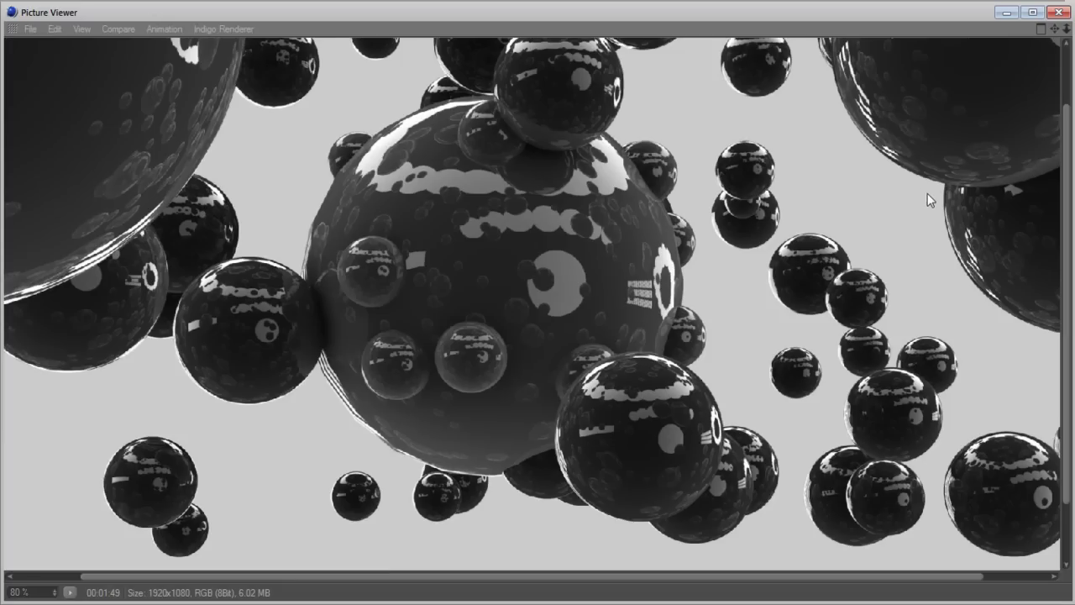
left_click(1057, 13)
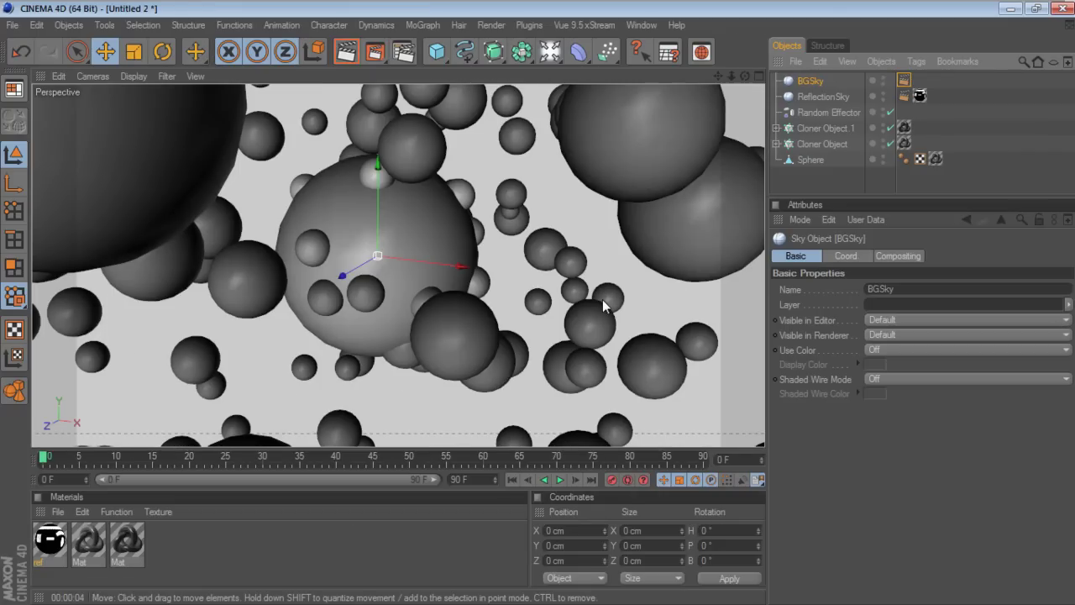
Set the Global Illumination irradiance cache's Stochastic Samples and Record Density both to Low.
left_click(403, 52)
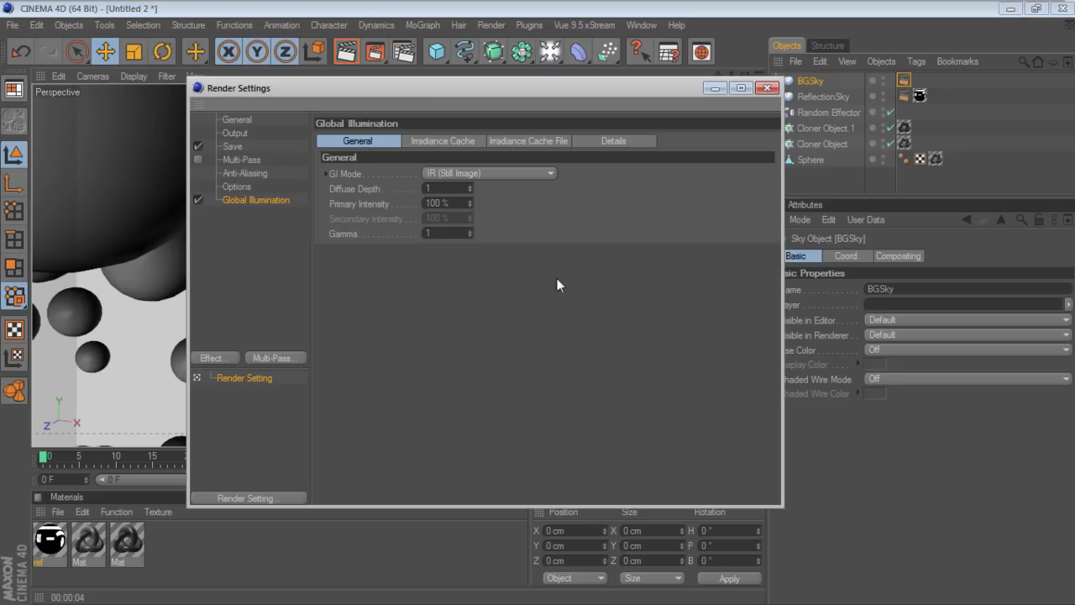
left_click(459, 143)
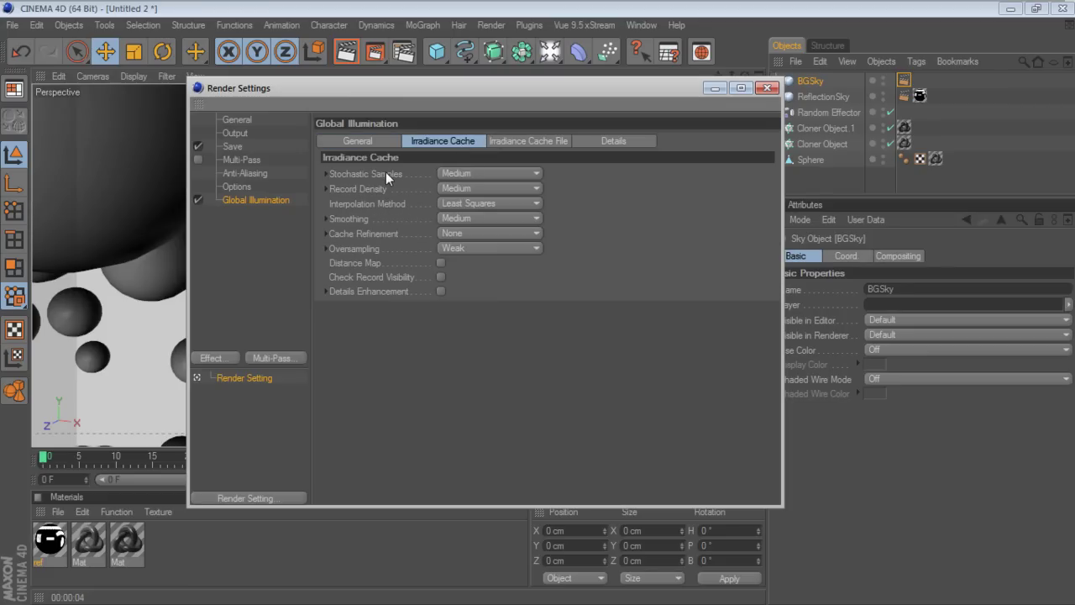
left_click(458, 173)
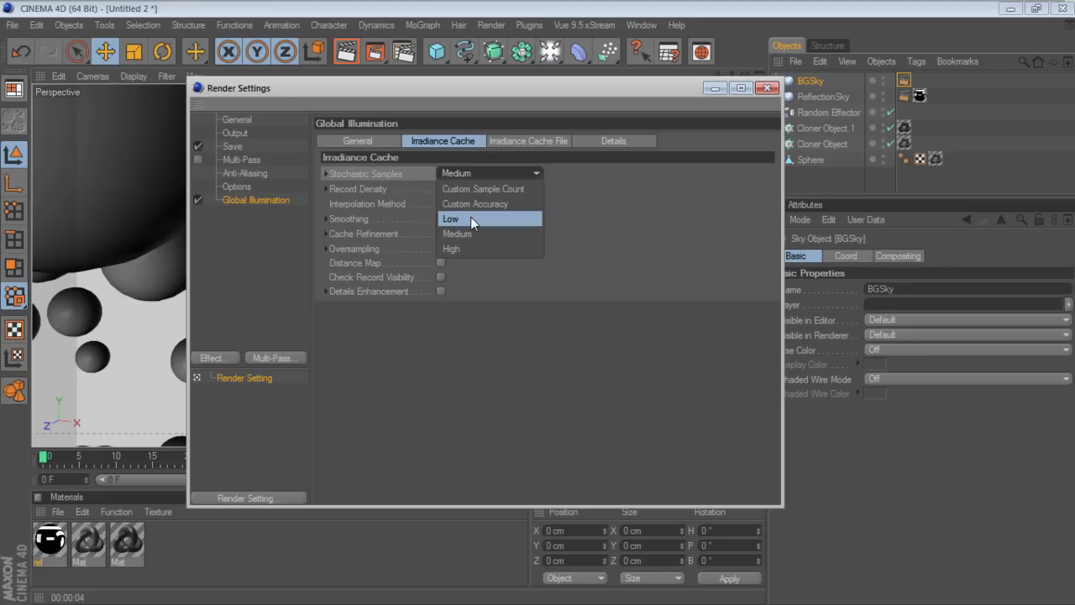
left_click(471, 217)
left_click(469, 190)
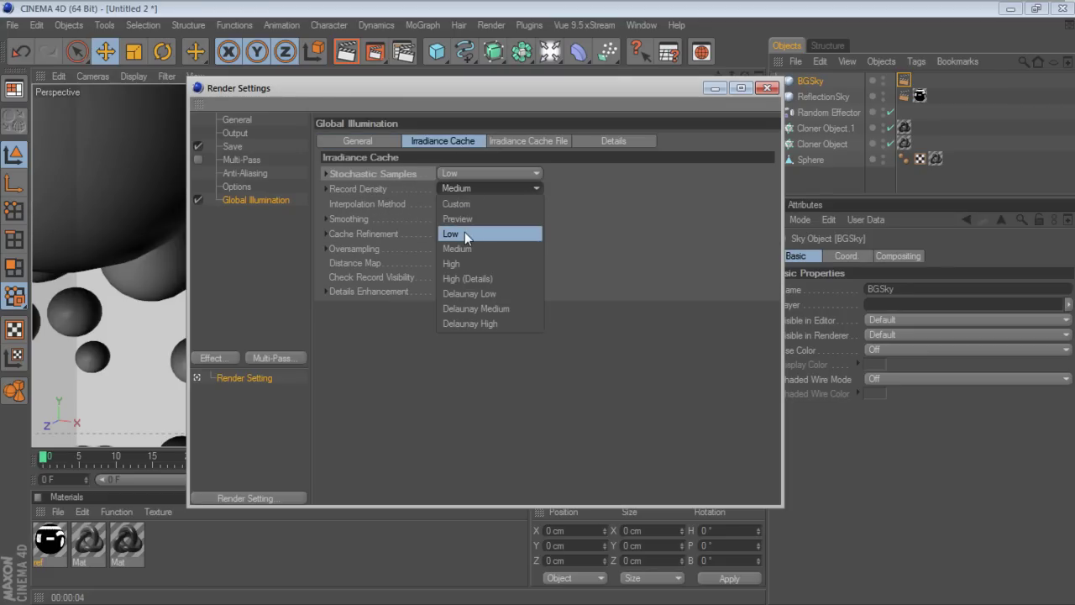
left_click(464, 232)
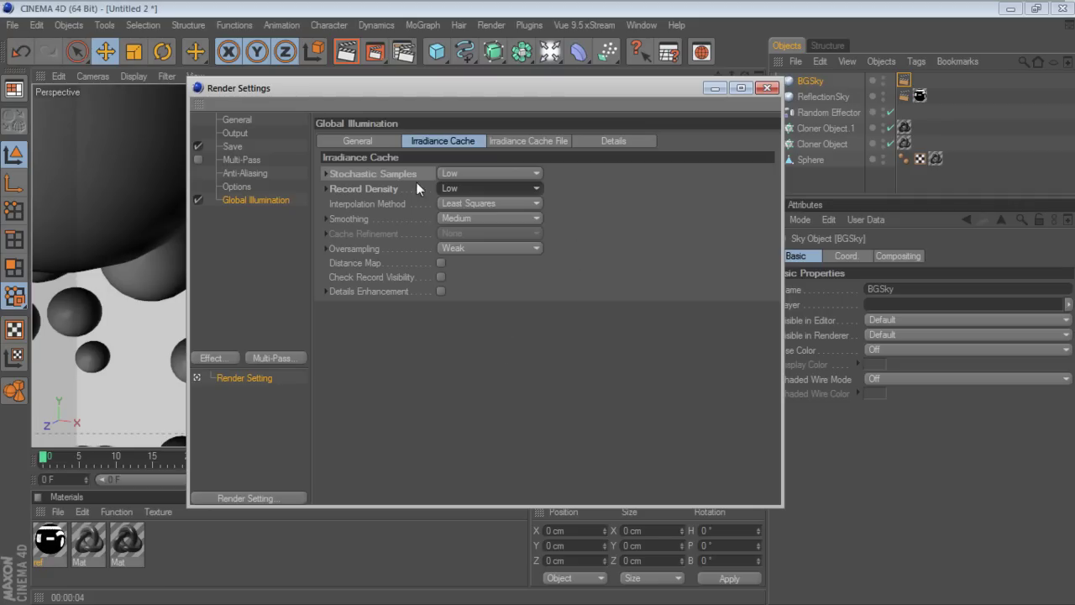
Change the Global Illumination mode to IR + QMC (Still Image).
left_click(374, 141)
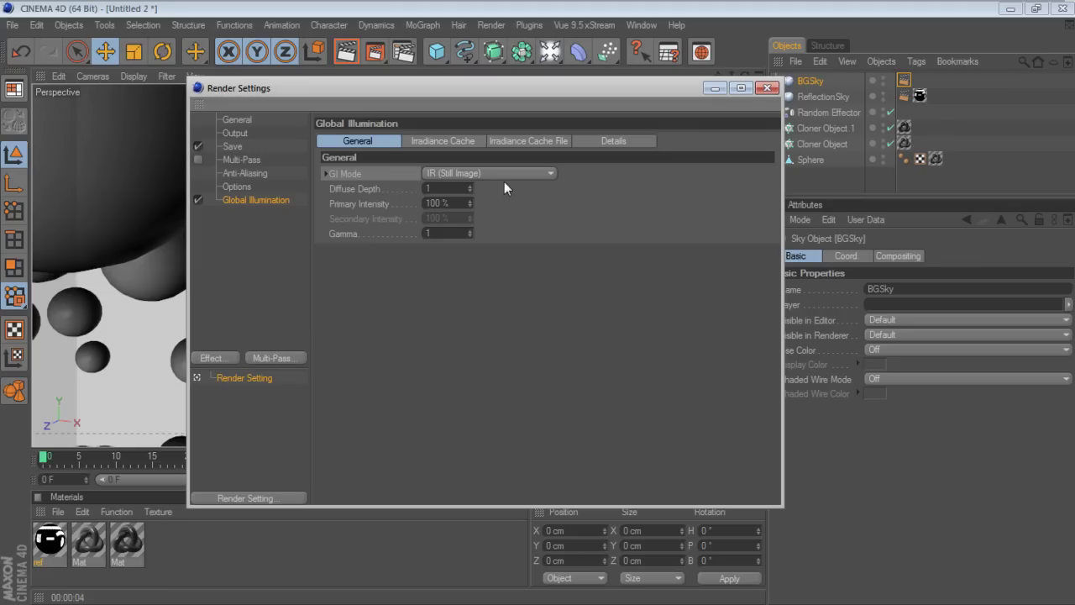
left_click_drag(529, 97, 535, 217)
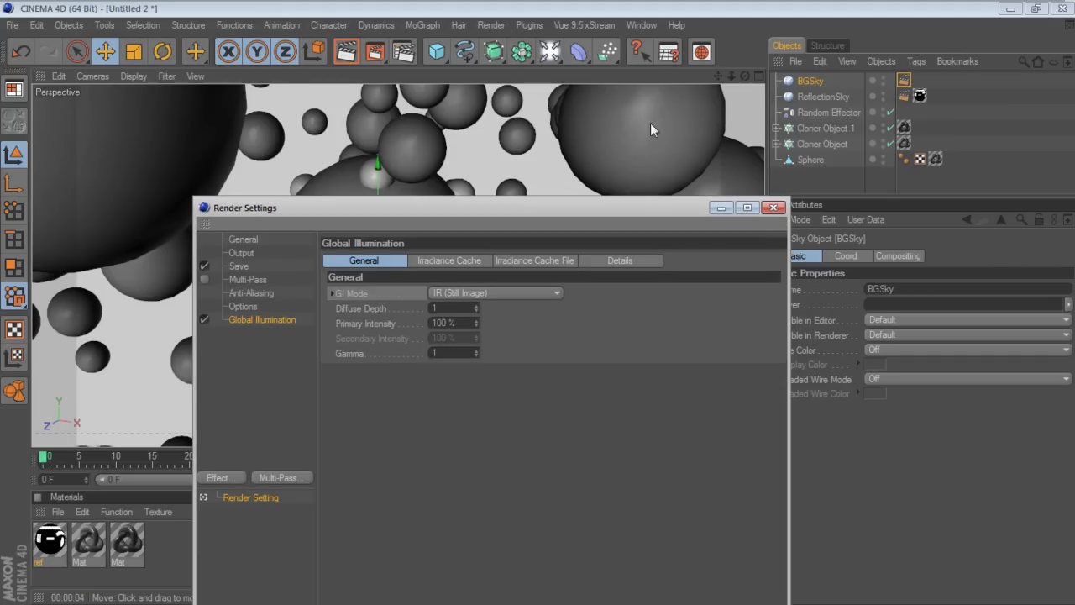
left_click_drag(472, 213, 435, 78)
left_click(468, 157)
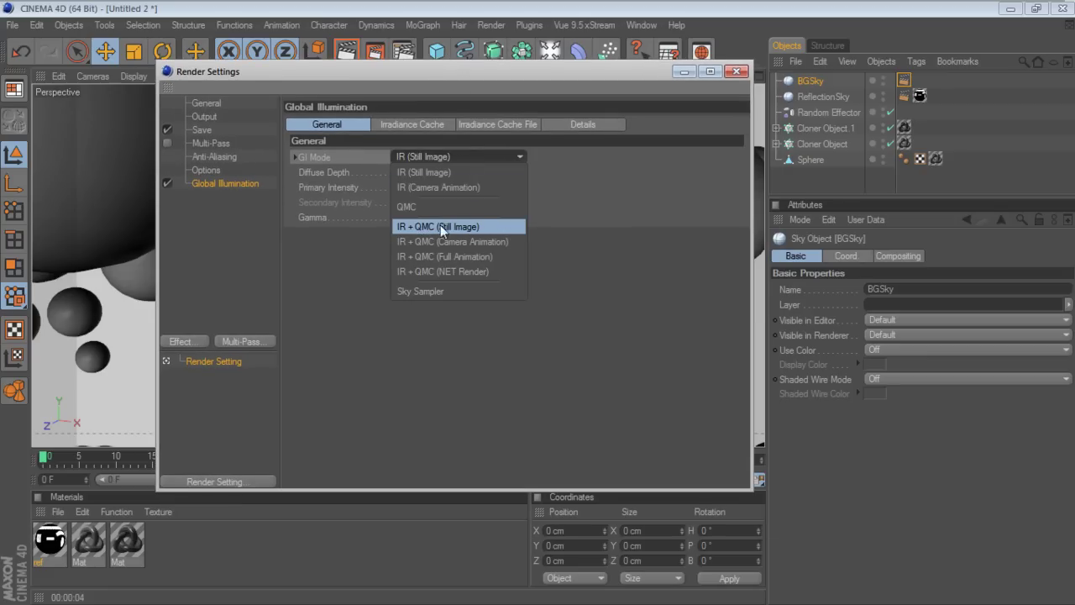
left_click(482, 226)
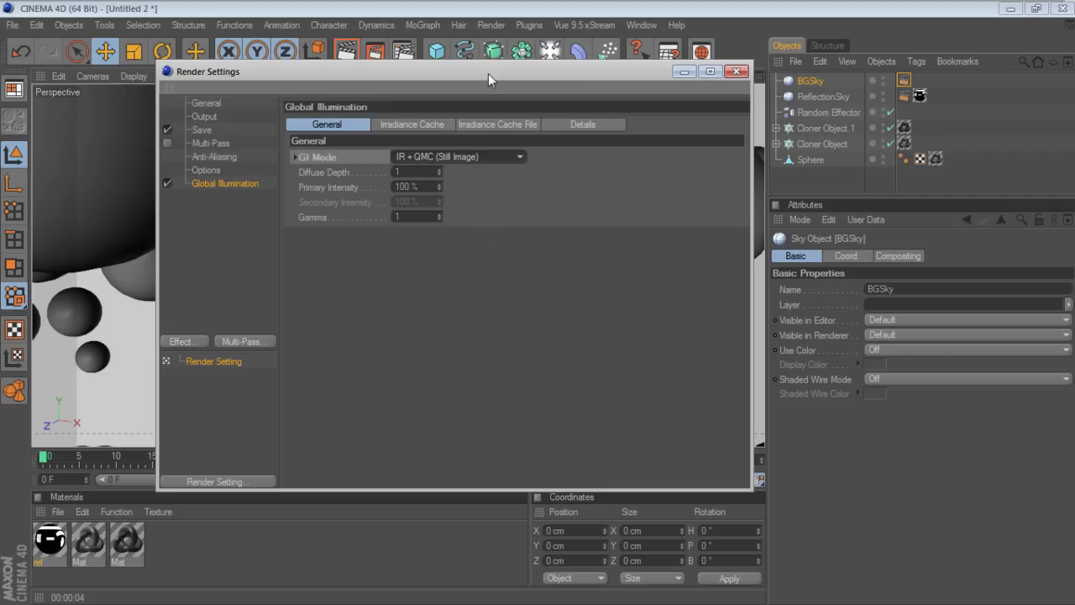
left_click_drag(489, 72, 515, 239)
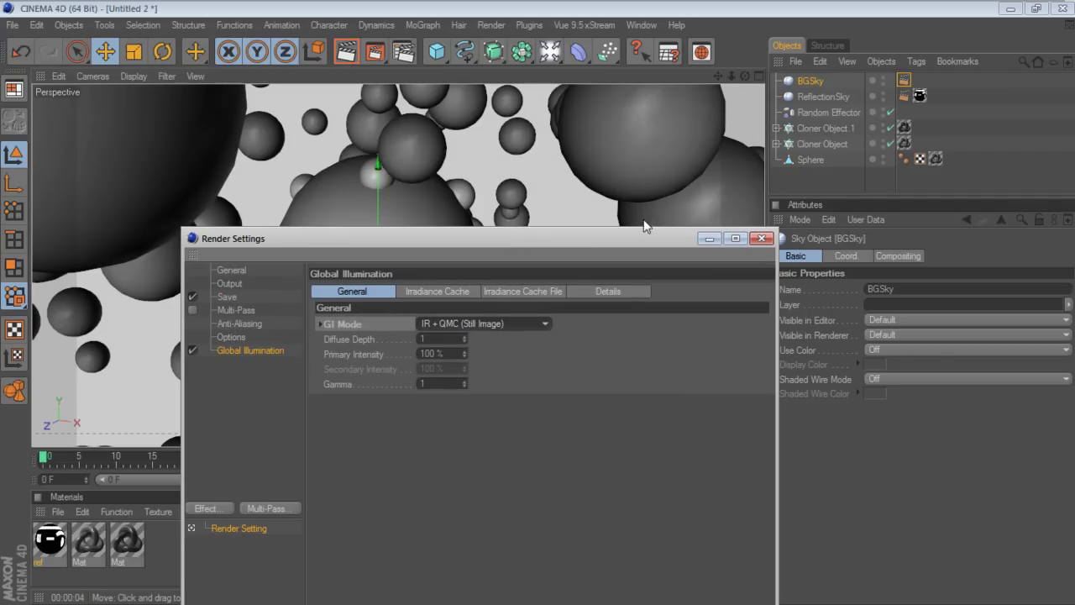
left_click_drag(488, 240, 488, 62)
Set the Global Illumination Diffuse Depth to 3 and the Secondary Intensity to 200%.
left_click(447, 163)
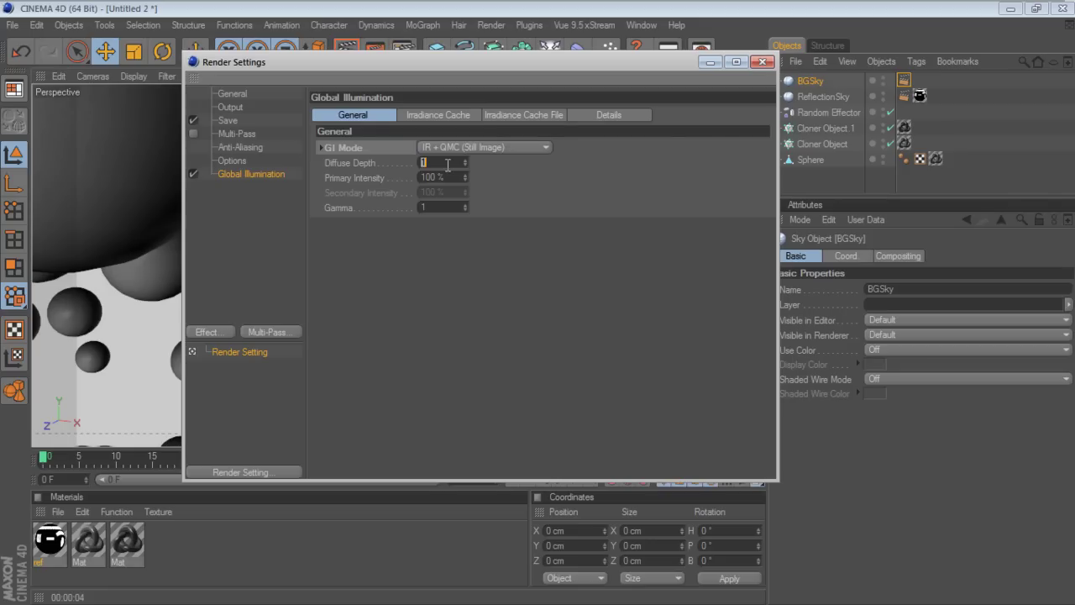
type("3")
left_click(442, 178)
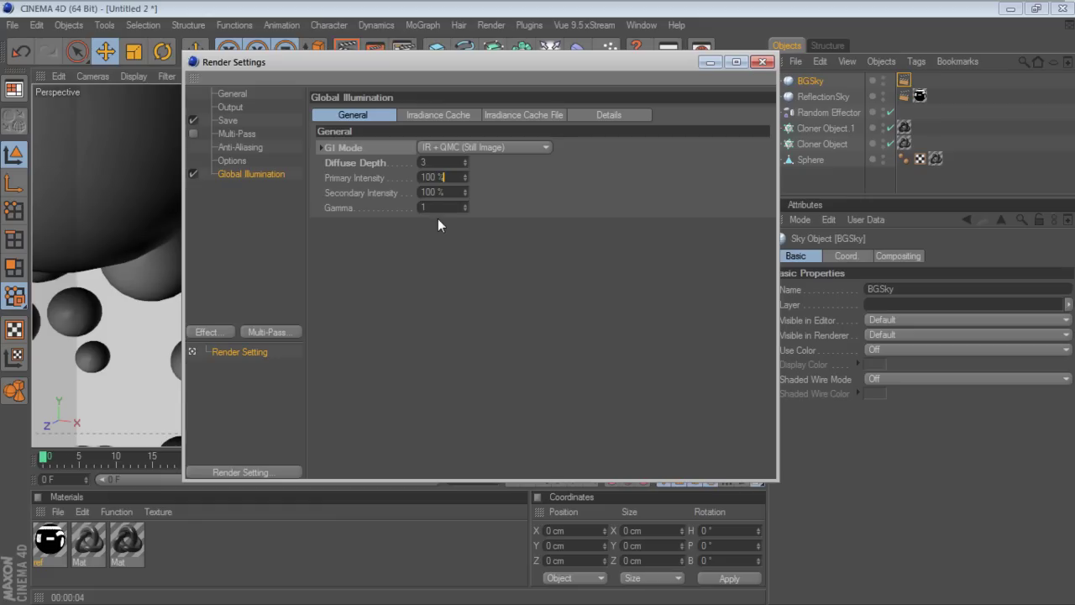
left_click(362, 179)
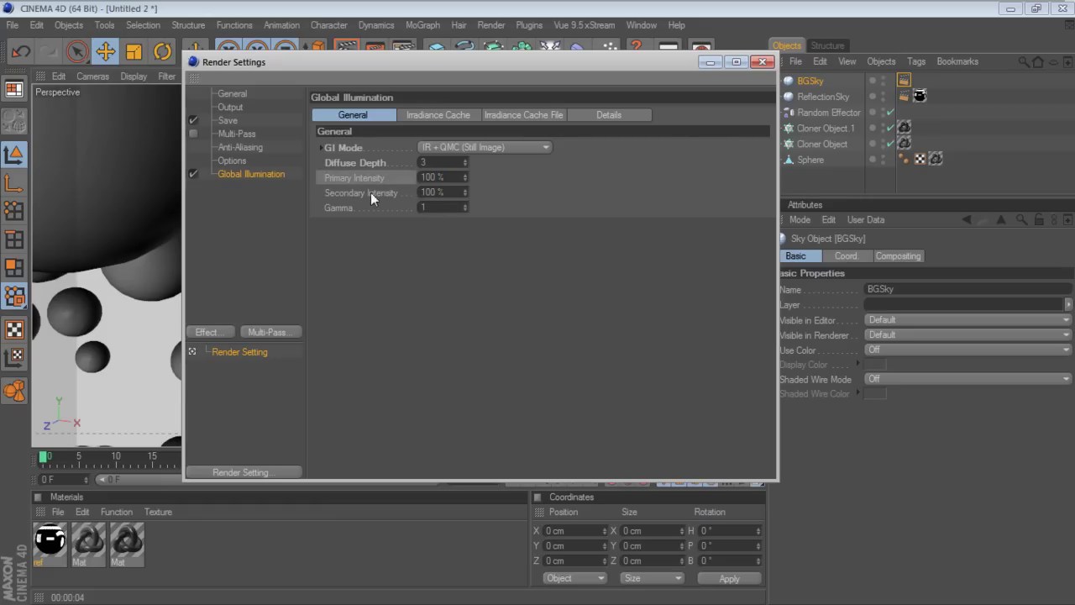
double_click(432, 193)
type("200")
key("Tab")
Set the Global Illumination Gamma to 1.8 and the Secondary Intensity to 150%, and close the render settings.
left_click(344, 211)
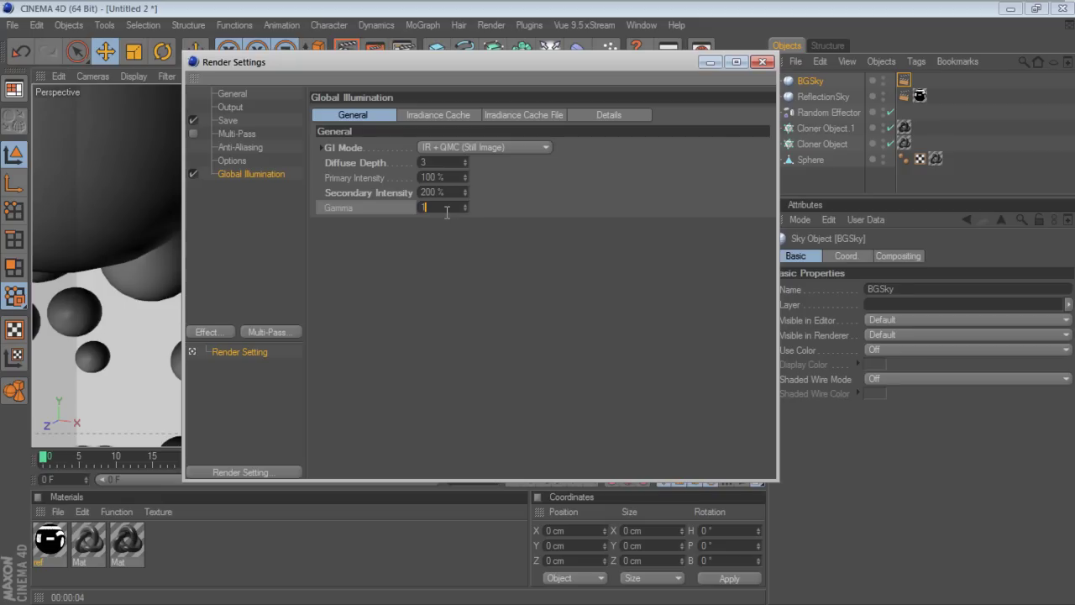
type(".8")
left_click(453, 191)
type("150")
left_click(761, 61)
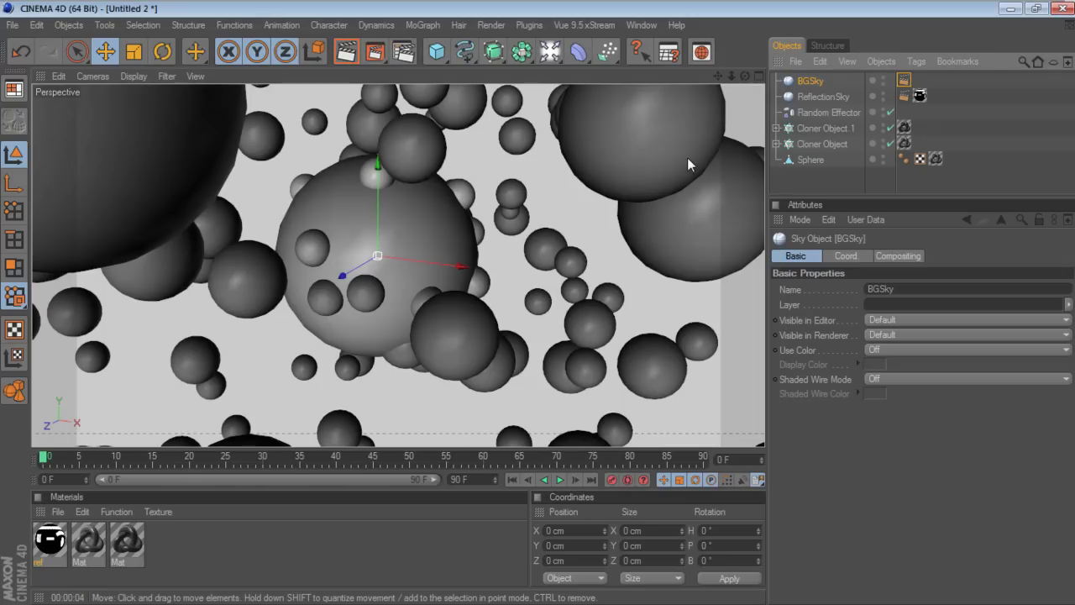
Render the scene with the revised Global Illumination settings to the Picture Viewer, with the render history shown.
left_click(374, 51)
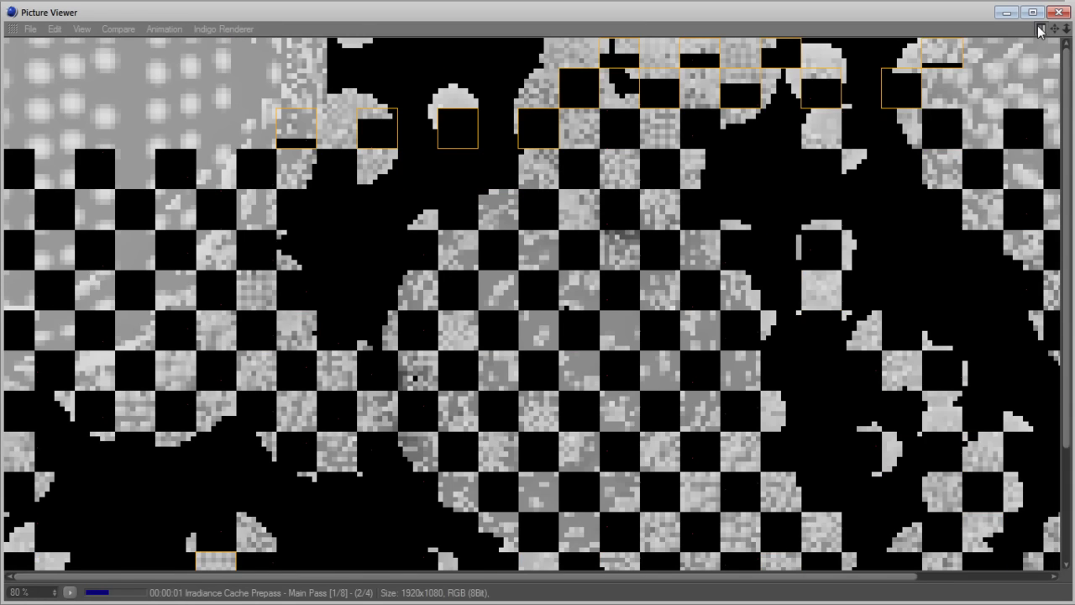
scroll(743, 251, "down", 3)
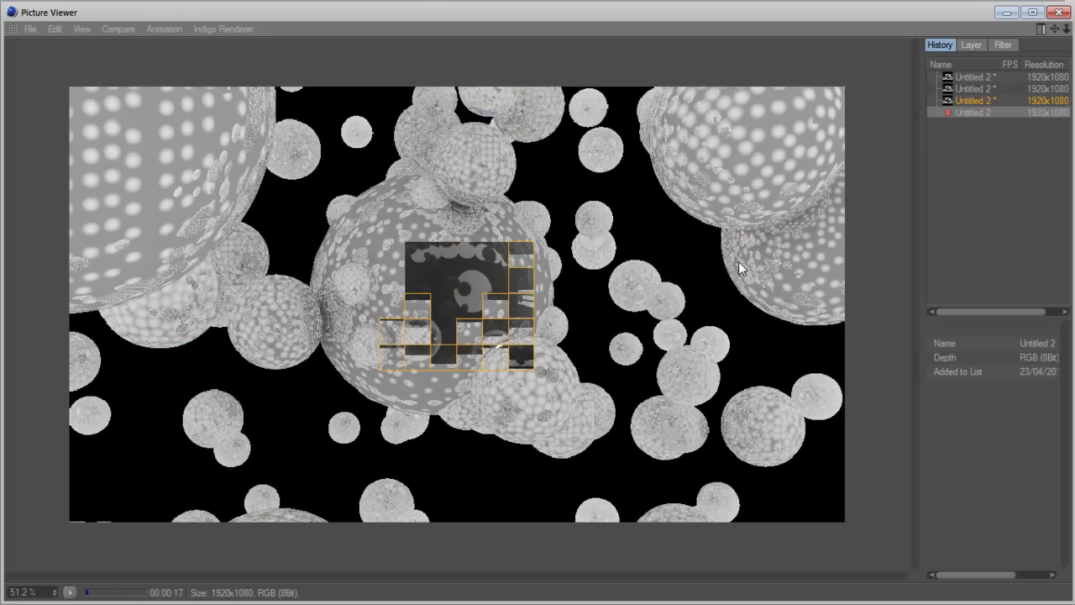
scroll(661, 260, "up", 1)
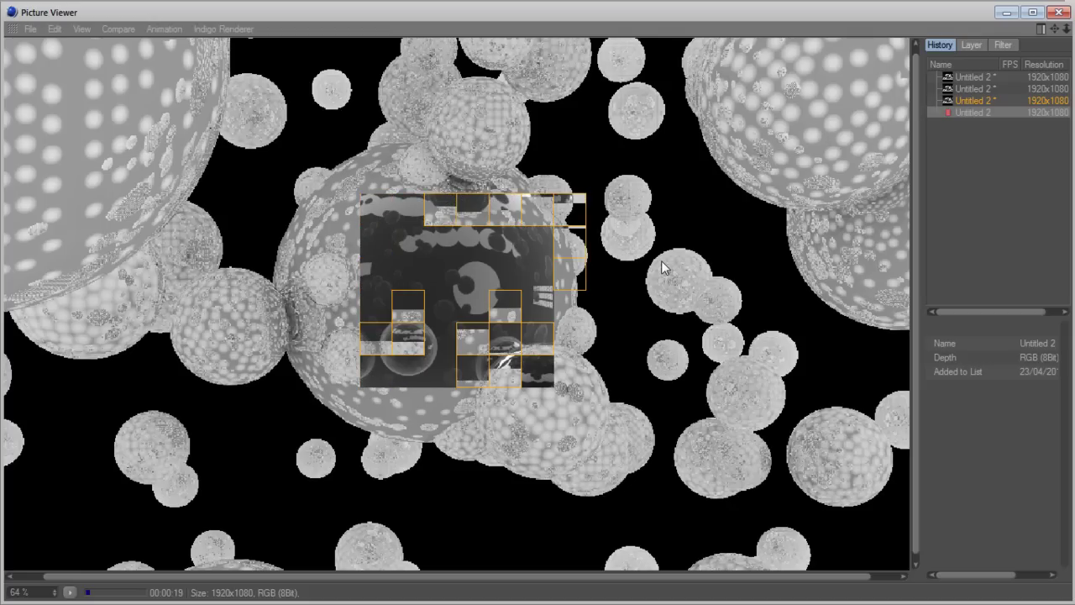
scroll(663, 264, "up", 1)
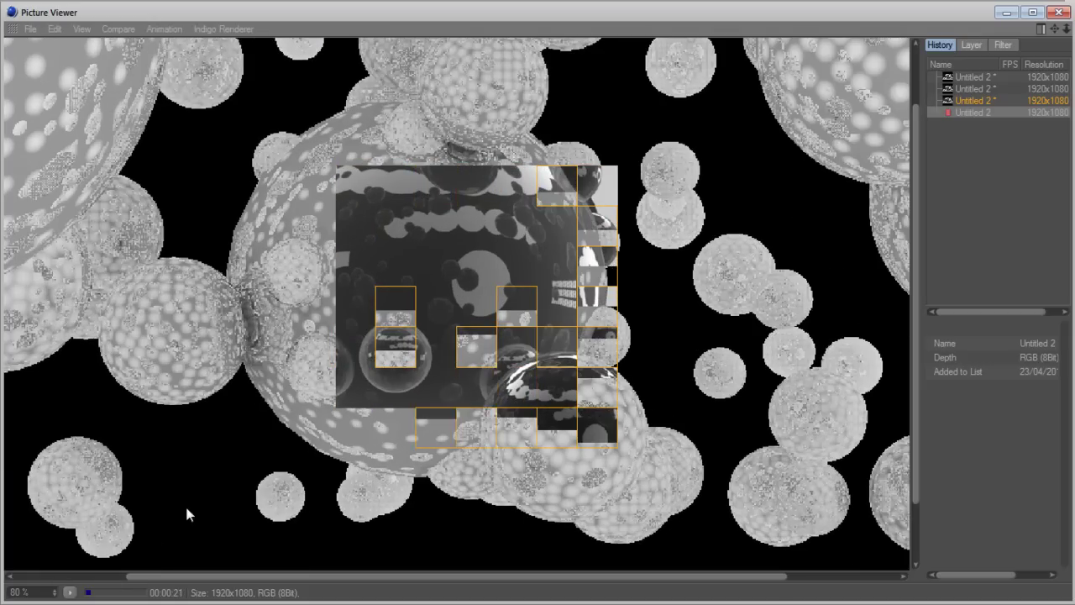
left_click(71, 592)
left_click(101, 534)
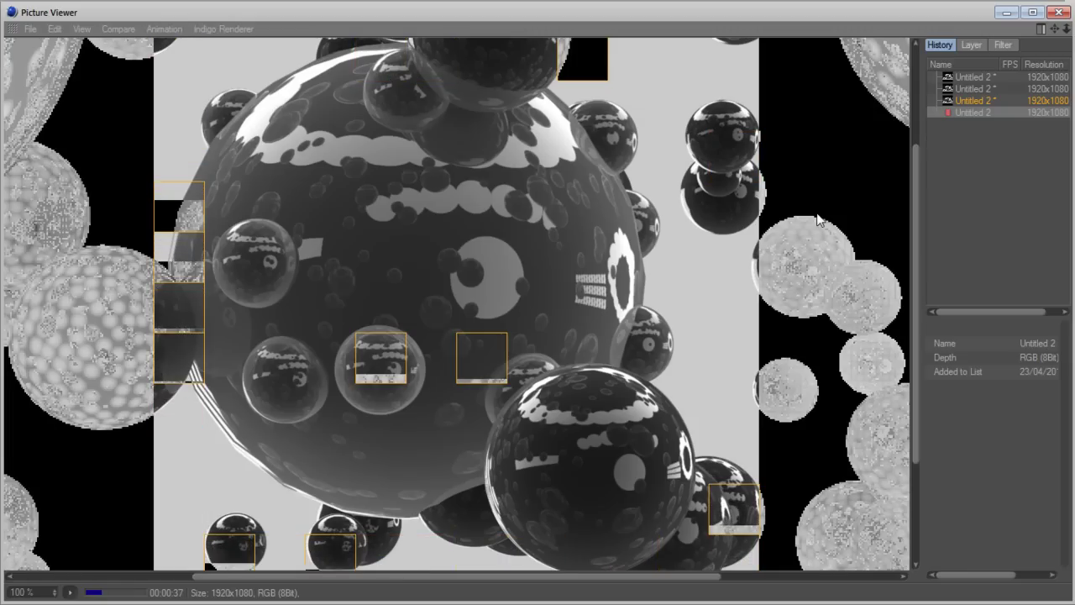
scroll(819, 220, "down", 1)
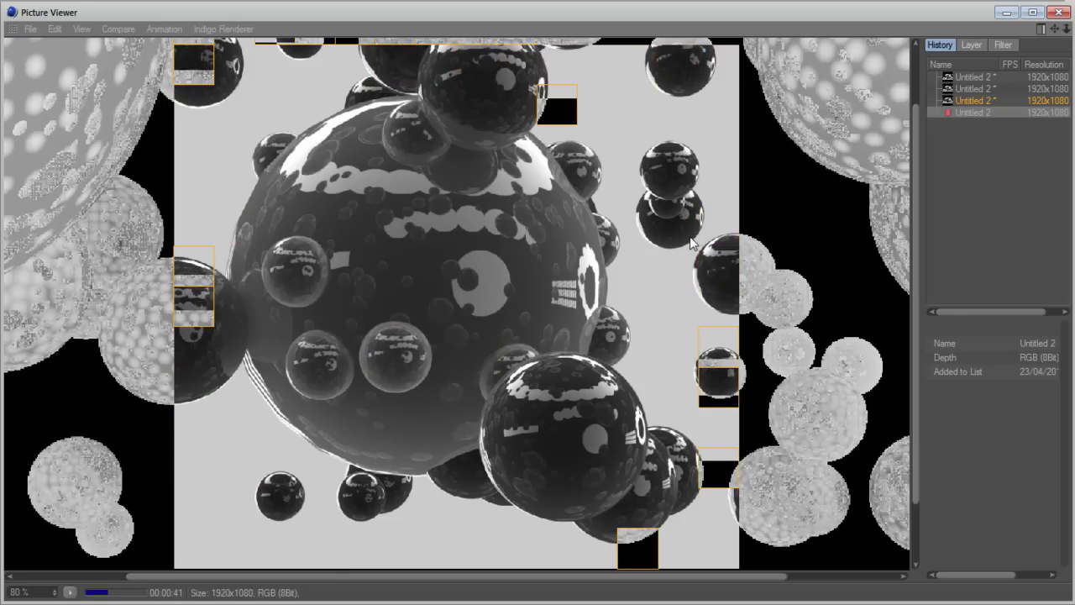
scroll(691, 244, "down", 1)
scroll(690, 238, "down", 1)
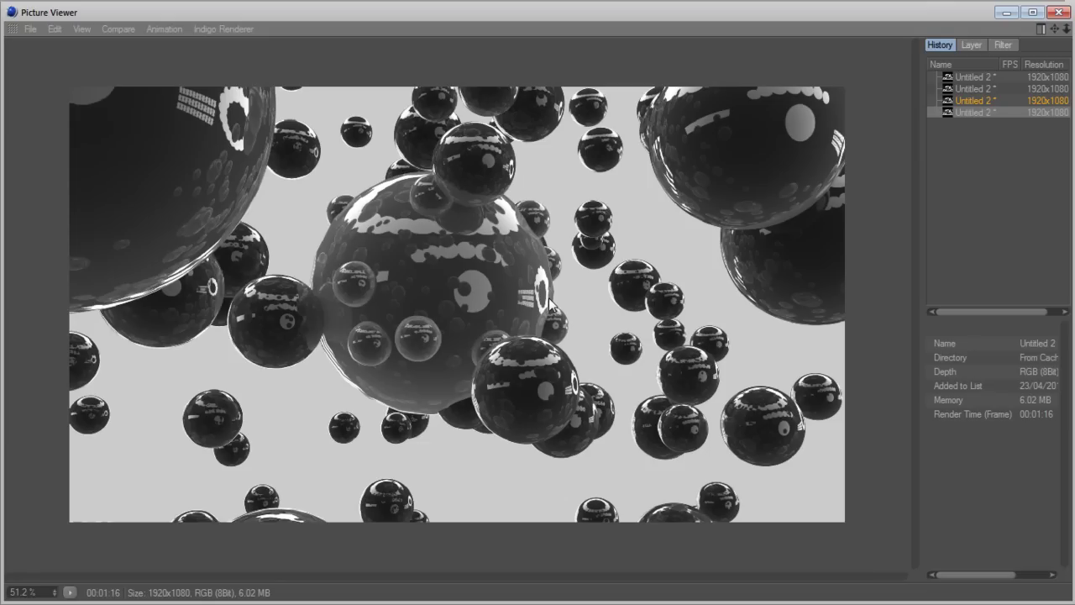
Compare all four renders in the history one after another, ending with the newest, and close the Picture Viewer.
left_click(977, 101)
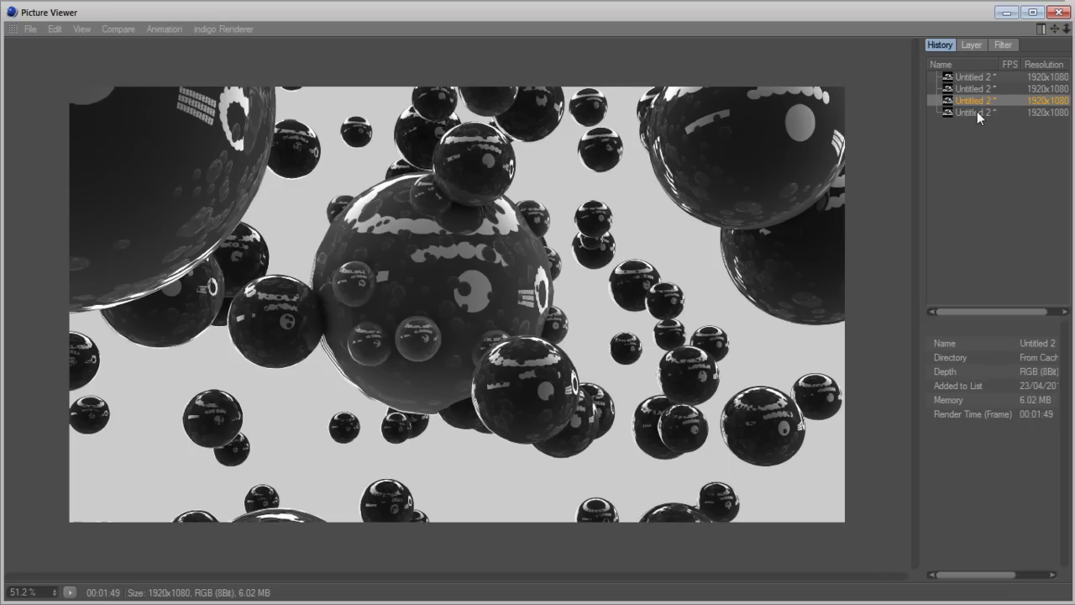
left_click(977, 89)
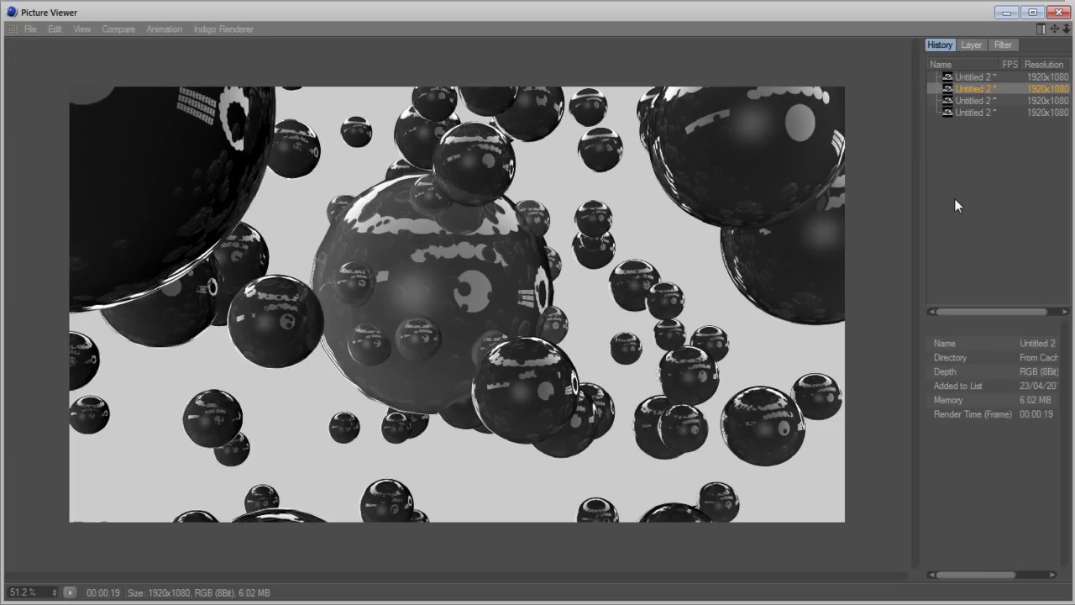
left_click(969, 77)
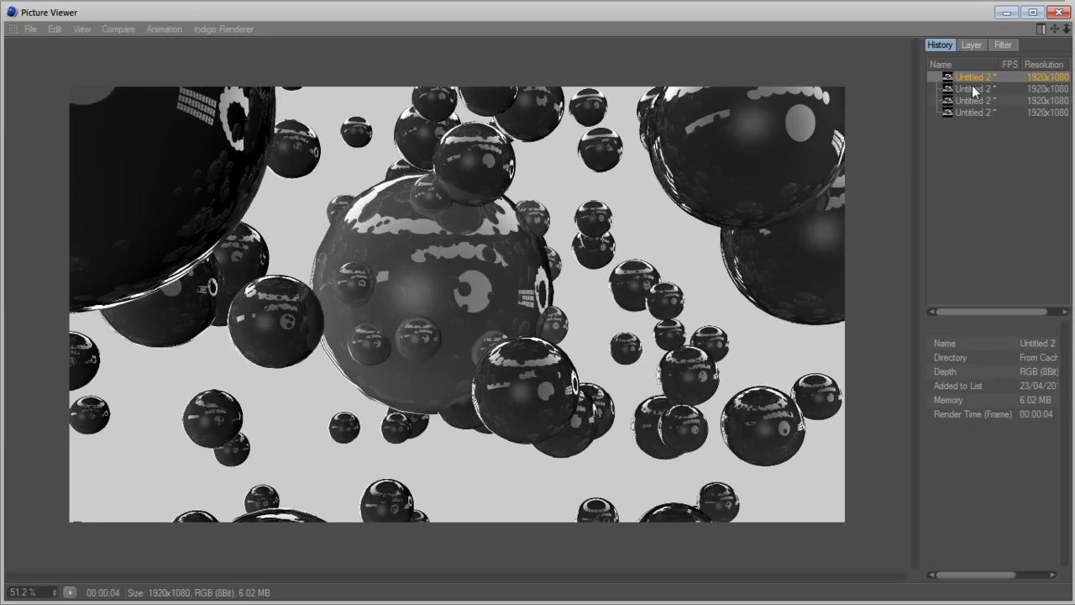
left_click(971, 89)
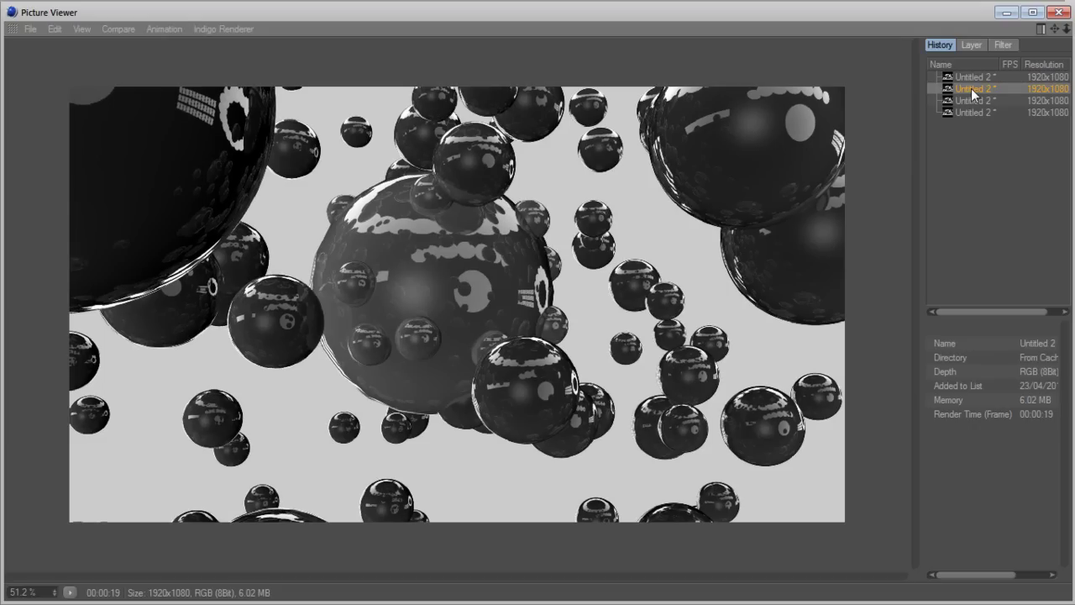
left_click(973, 102)
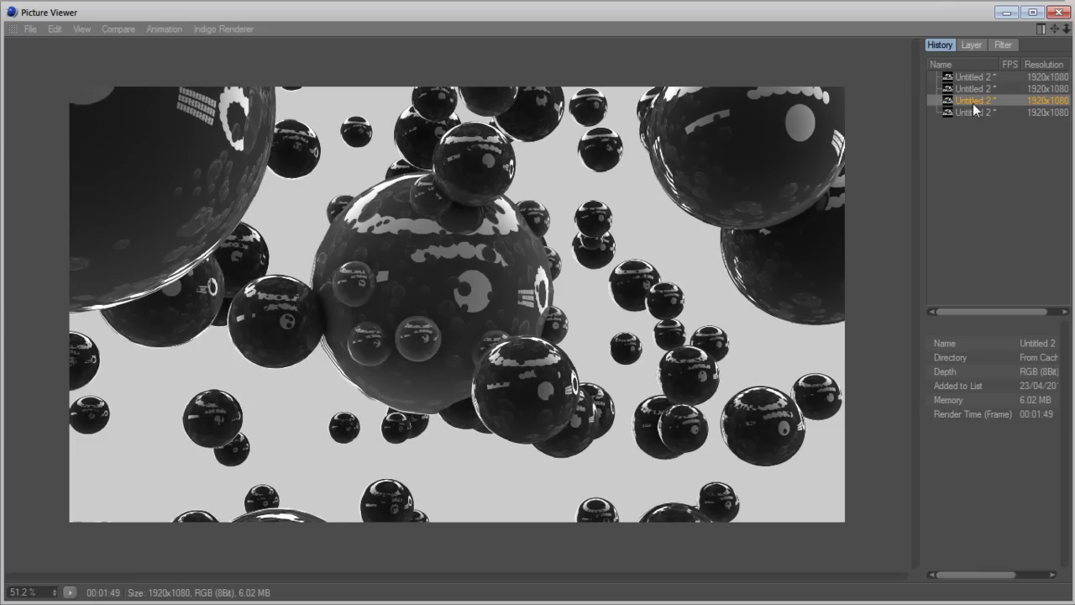
left_click(973, 114)
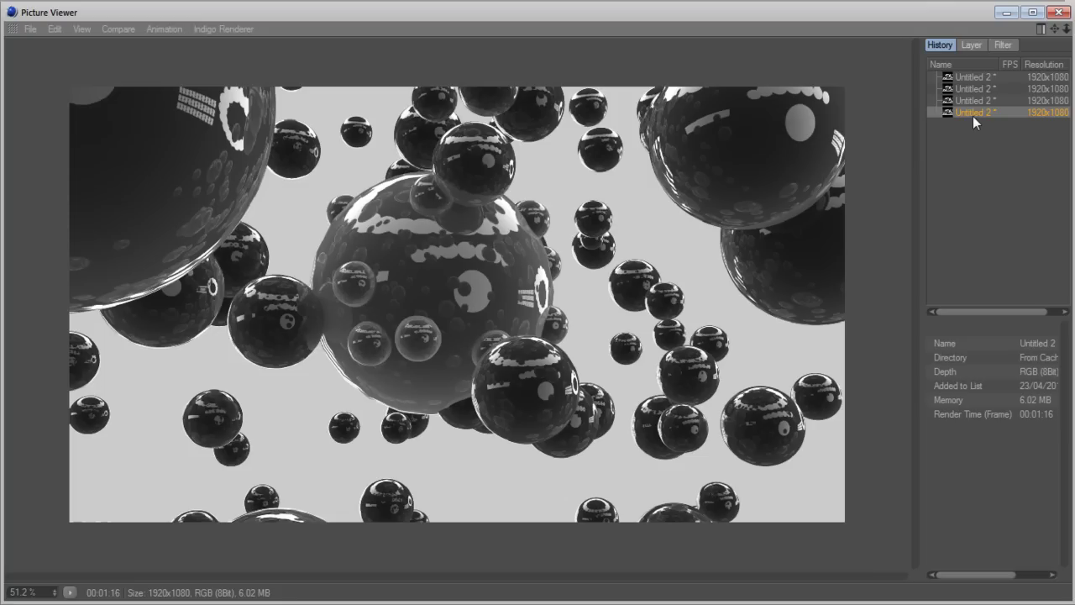
scroll(814, 274, "up", 1)
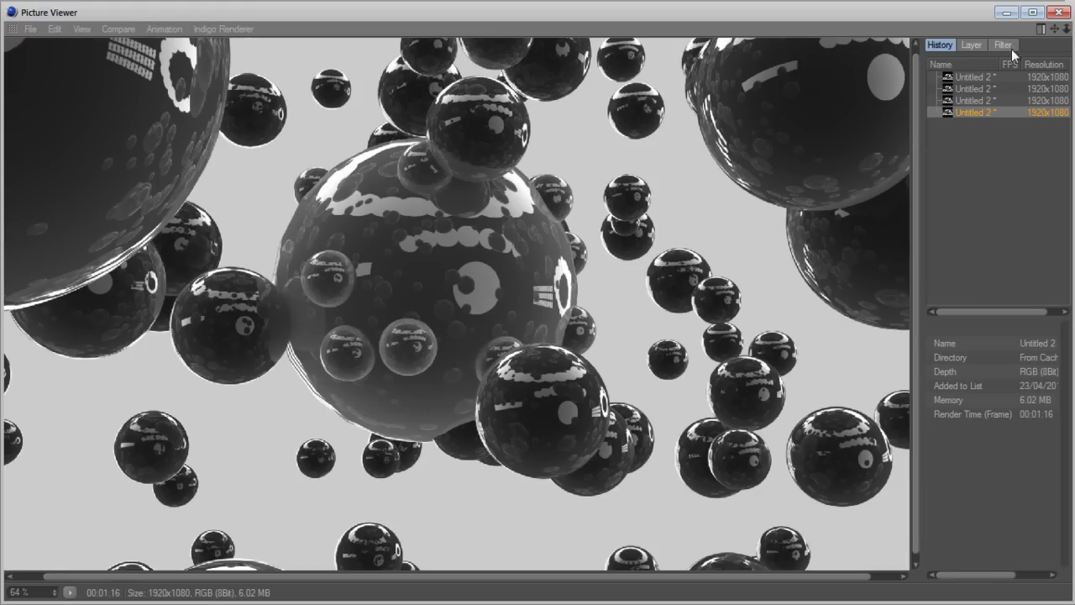
left_click(1062, 9)
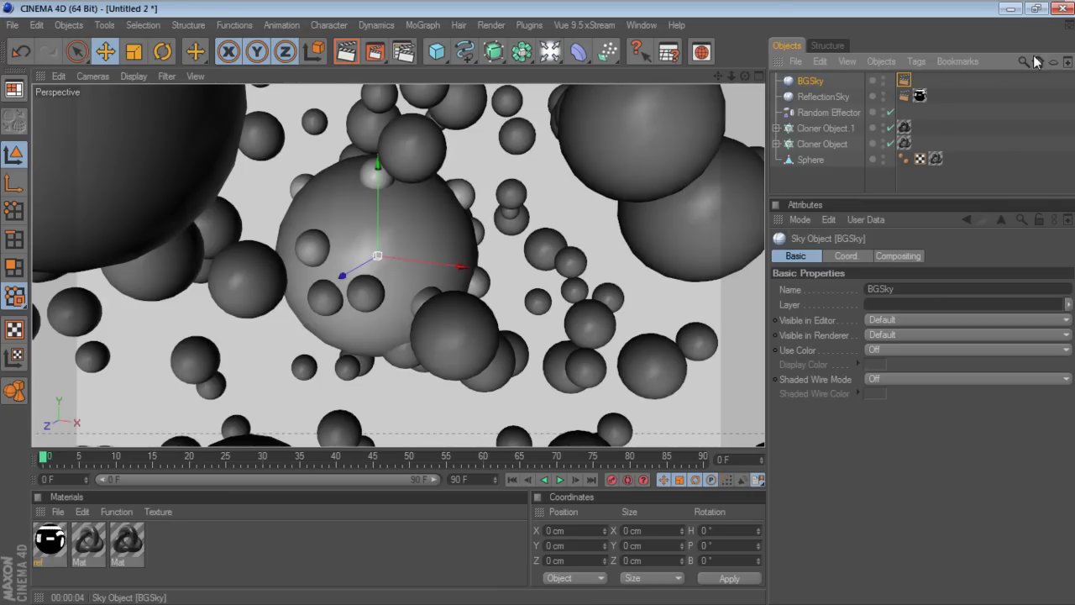
Set the Global Illumination Gamma to 1.2 in the render settings.
left_click(403, 51)
double_click(446, 209)
type("1.2")
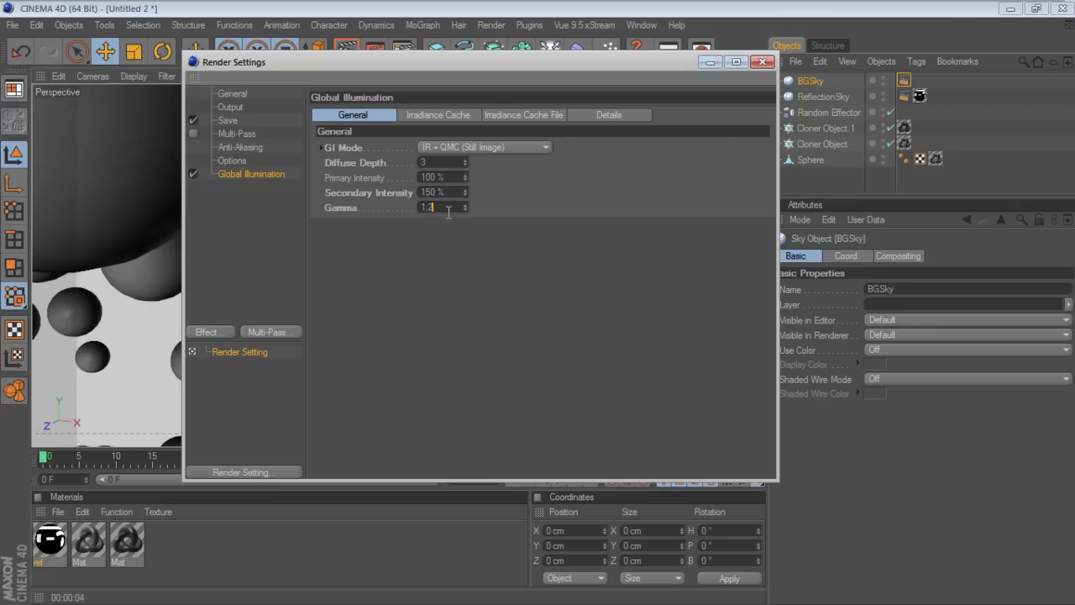
Set the Global Illumination Diffuse Depth to 4 and close the render settings.
double_click(439, 162)
type("4")
left_click(761, 63)
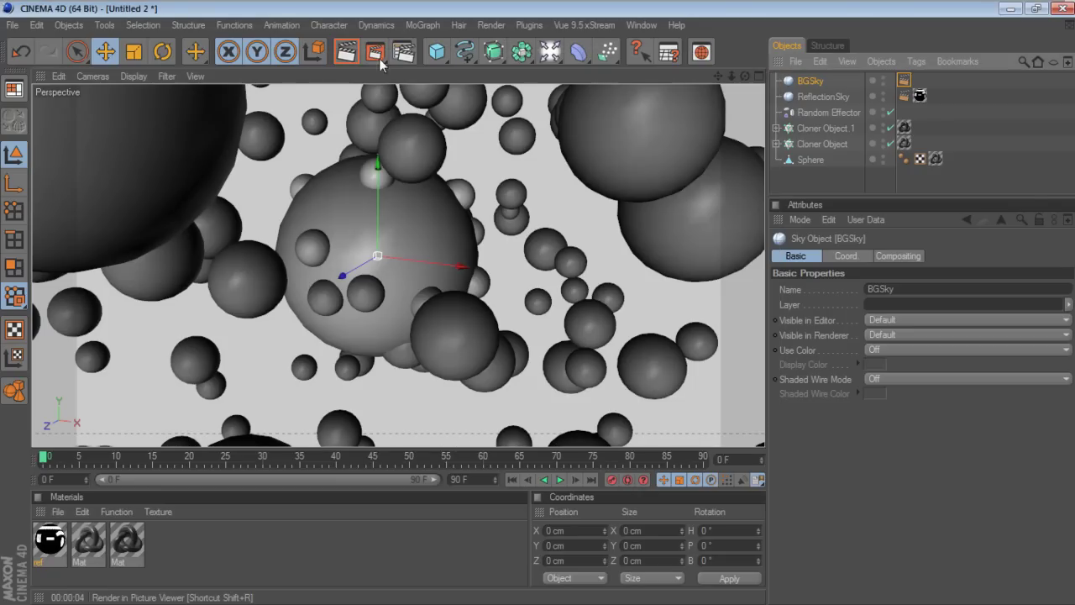
Render the scene with the revised Diffuse Depth and Gamma to the Picture Viewer, inspect the finished image, and close the viewer.
left_click(374, 52)
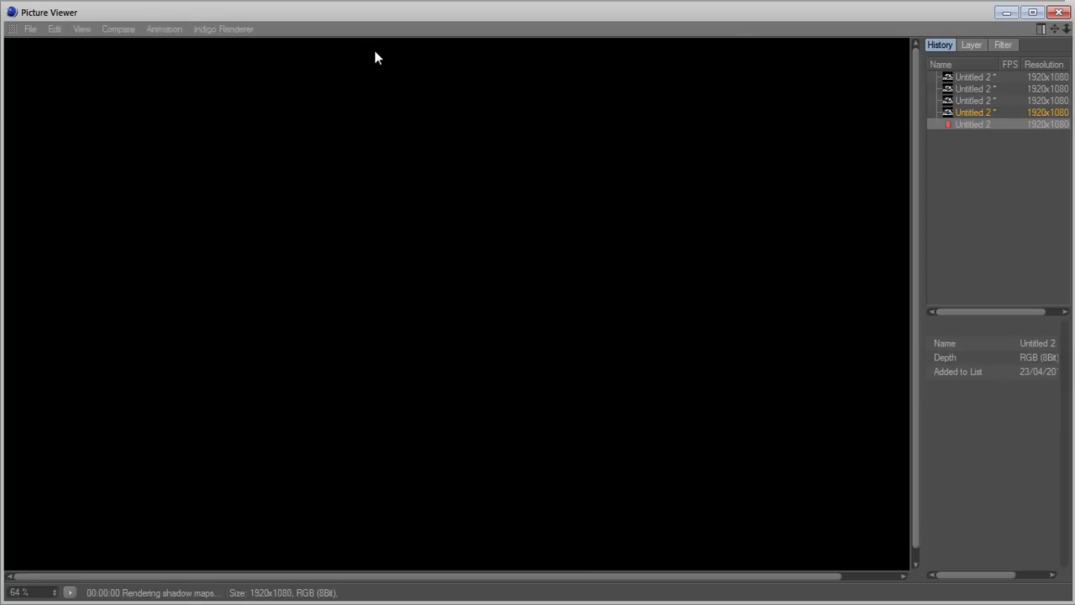
left_click(1042, 30)
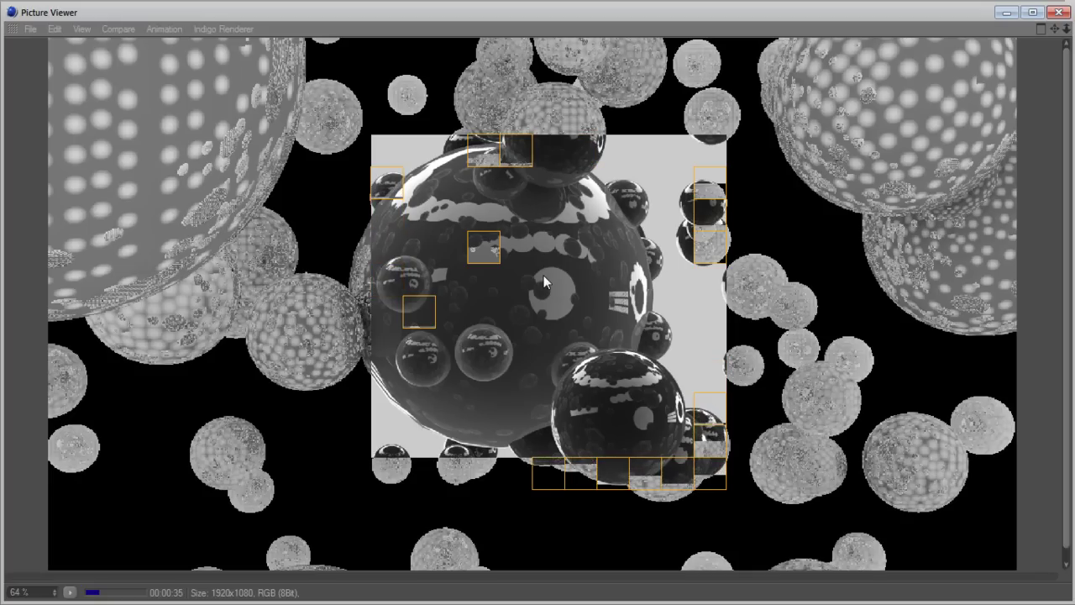
left_click(1041, 30)
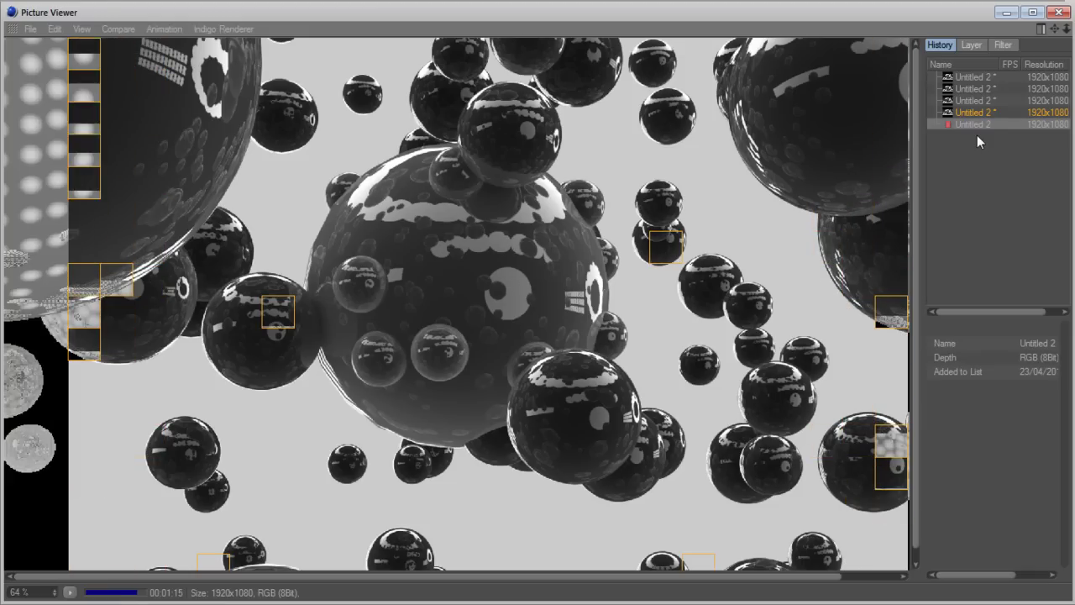
scroll(782, 222, "down", 2)
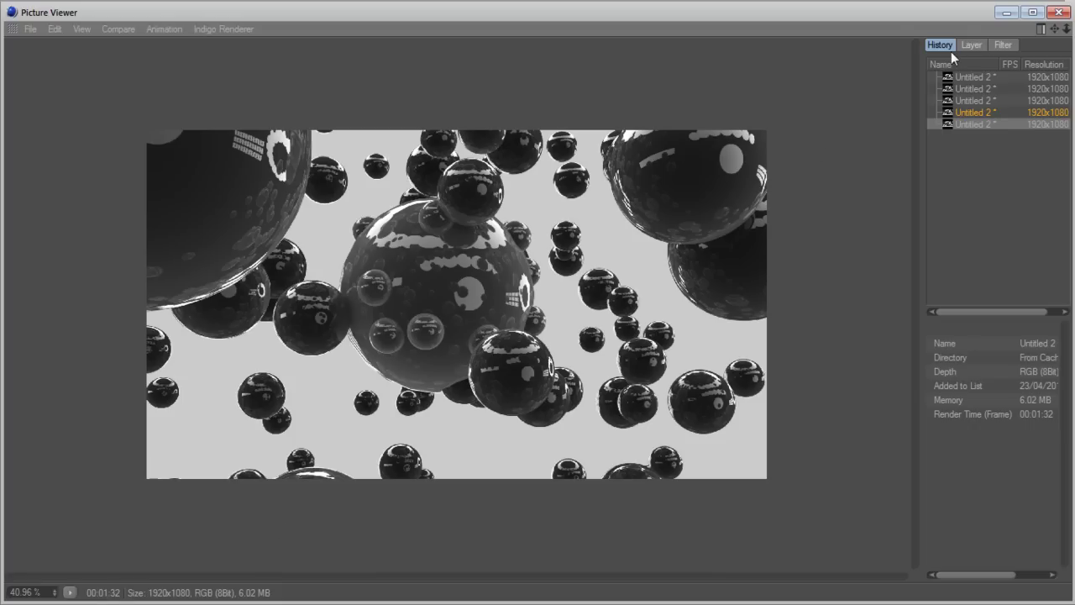
left_click(1057, 12)
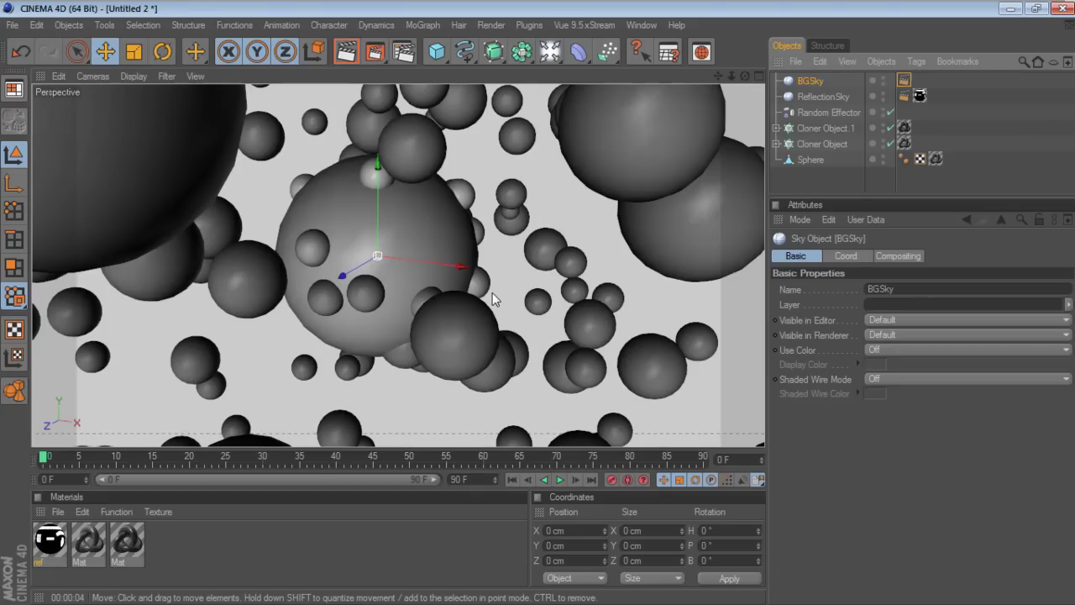
In the render options, set Ray Depth to 6, Reflection Depth to 2 and Shadow Depth to 6, and close the settings.
left_click(403, 53)
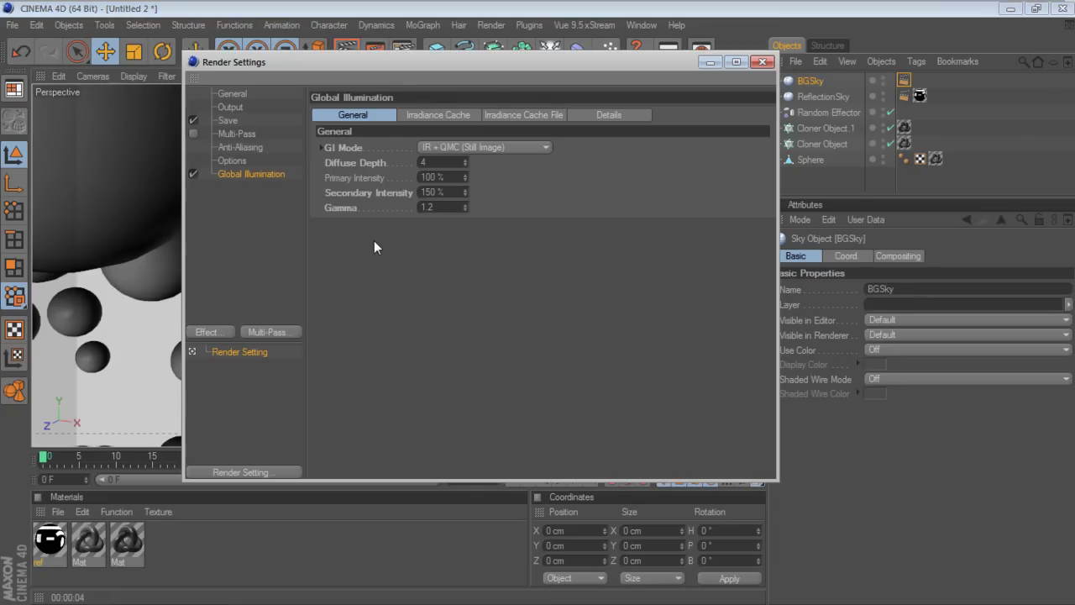
left_click(233, 161)
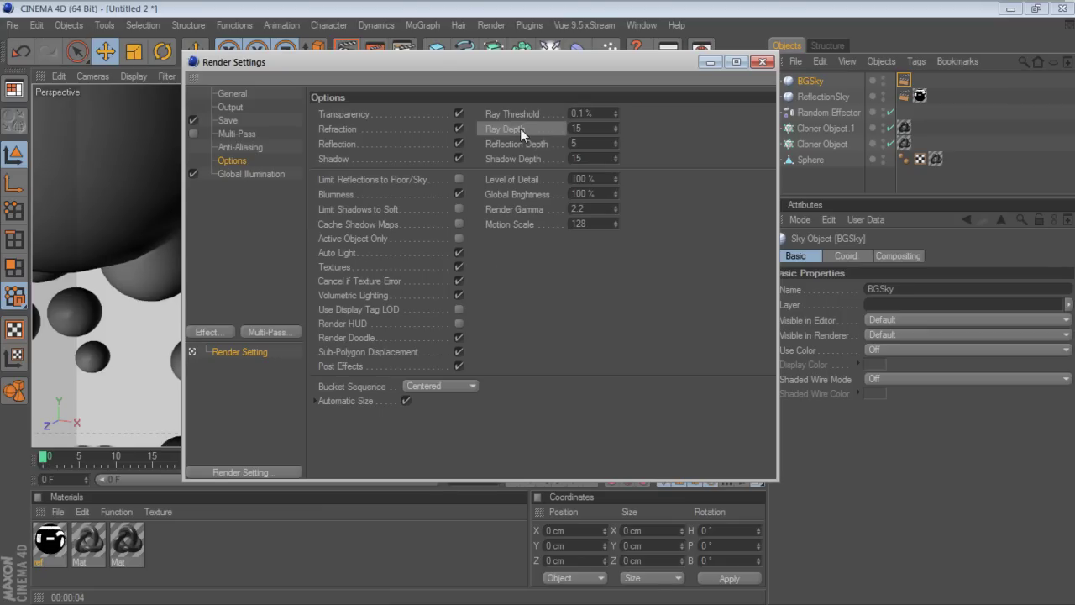
double_click(576, 129)
type("6")
key("Tab")
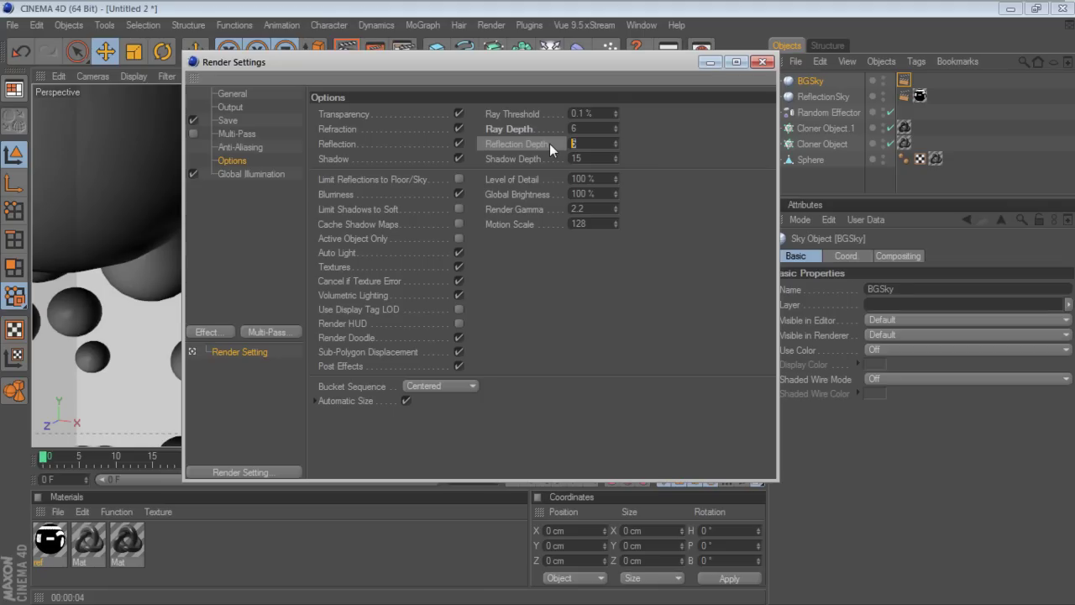
type("2")
key("Tab")
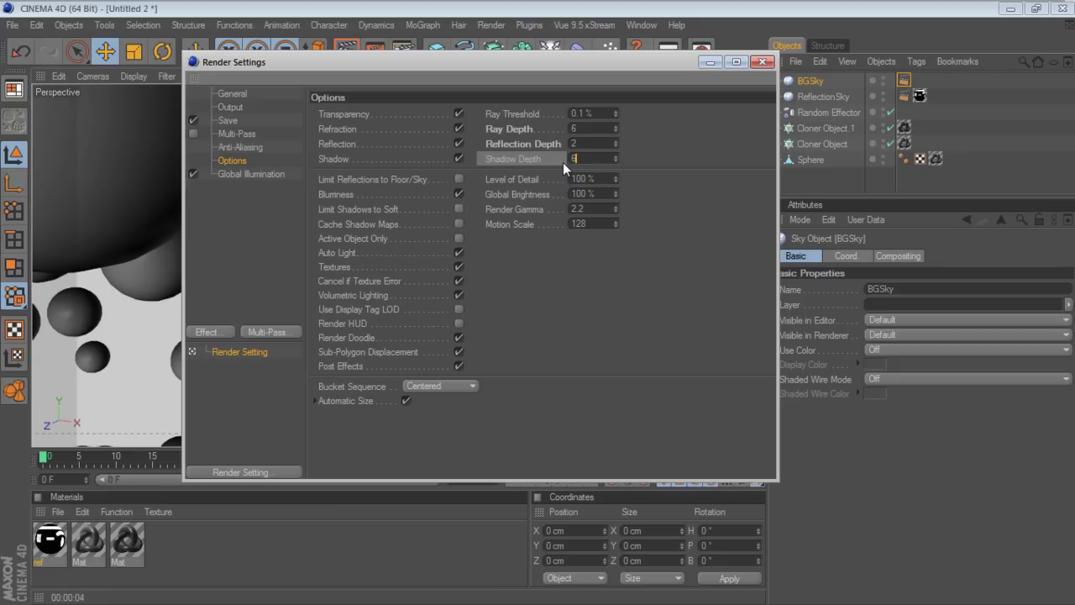
left_click(762, 62)
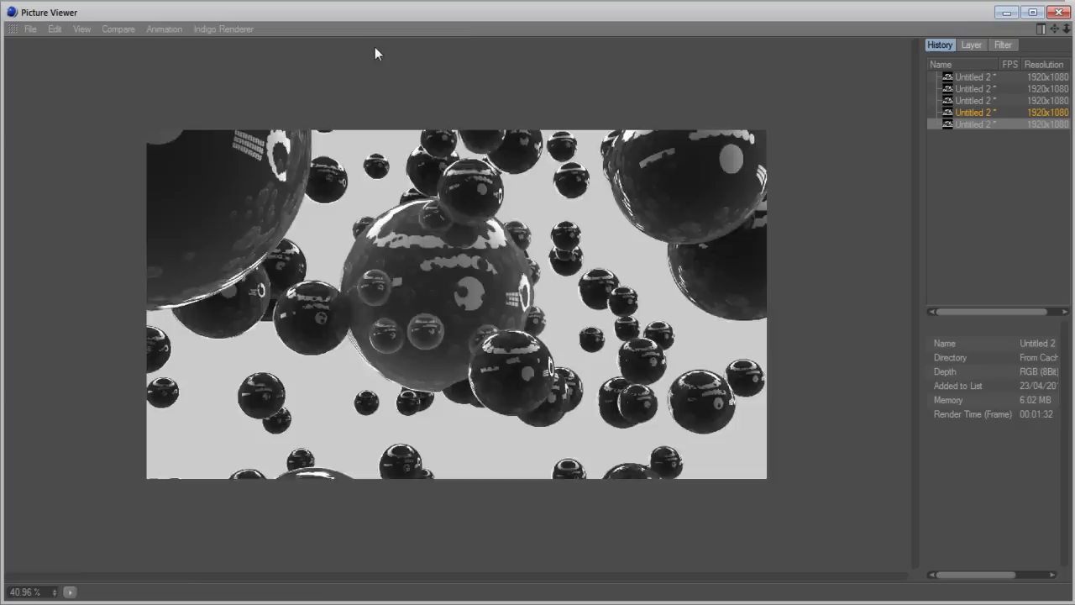
Render the scene with the reduced ray, reflection and shadow depths, examine the result up close, and close the Picture Viewer.
key("shift+r")
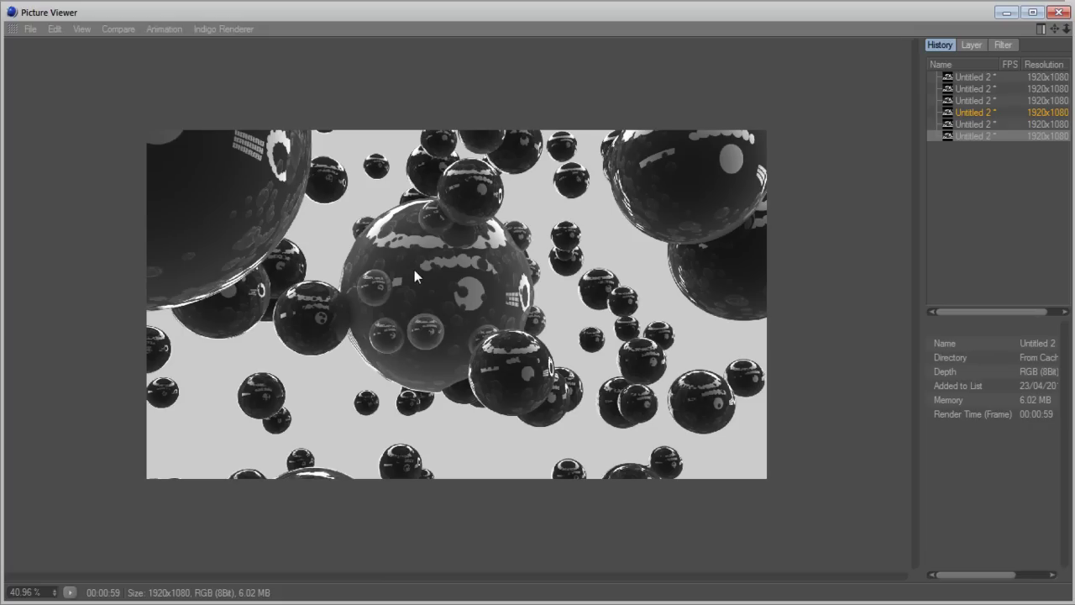
scroll(427, 271, "up", 5)
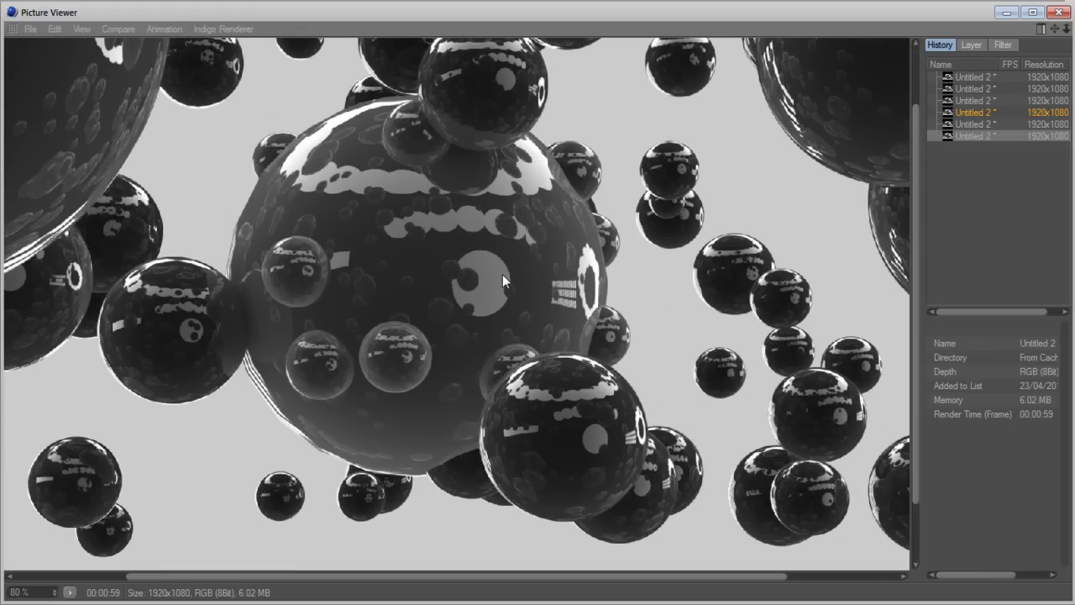
scroll(503, 274, "down", 2)
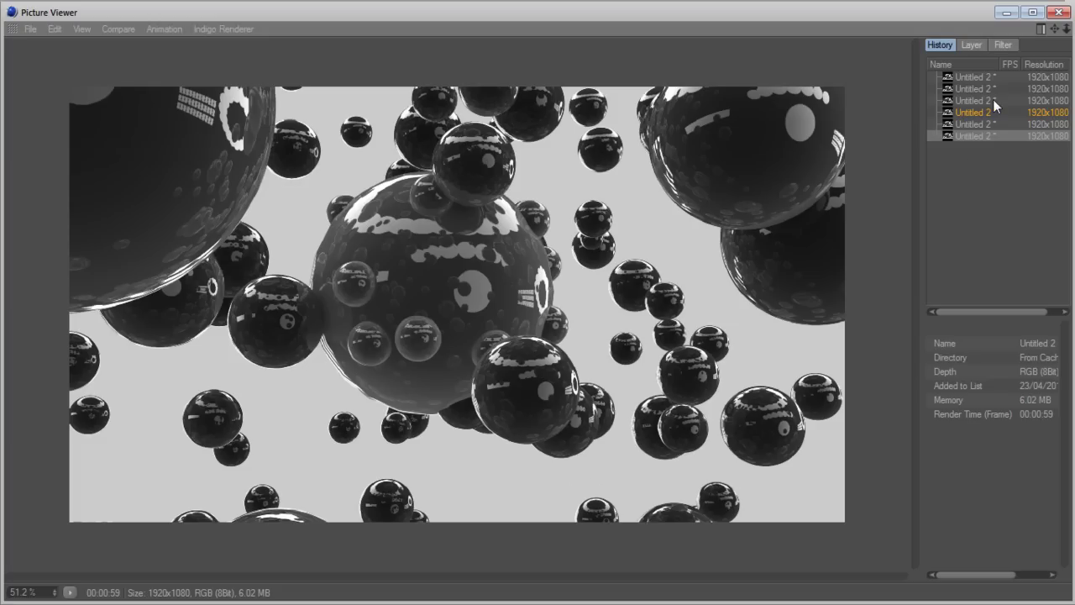
left_click(1058, 12)
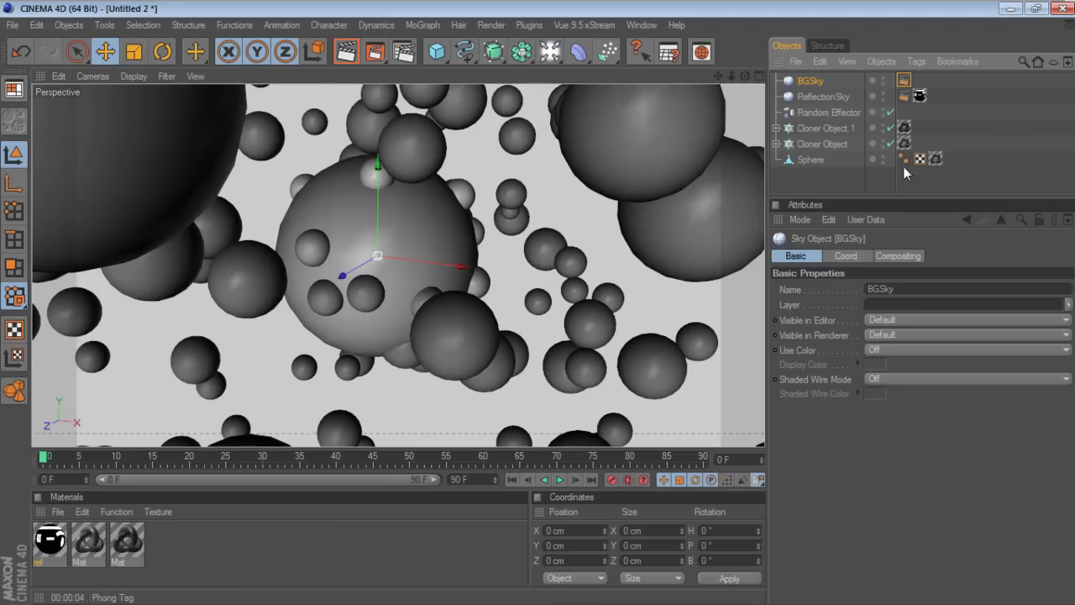
Deselect all objects and save the project to the Desktop as HDRI.
left_click(966, 136)
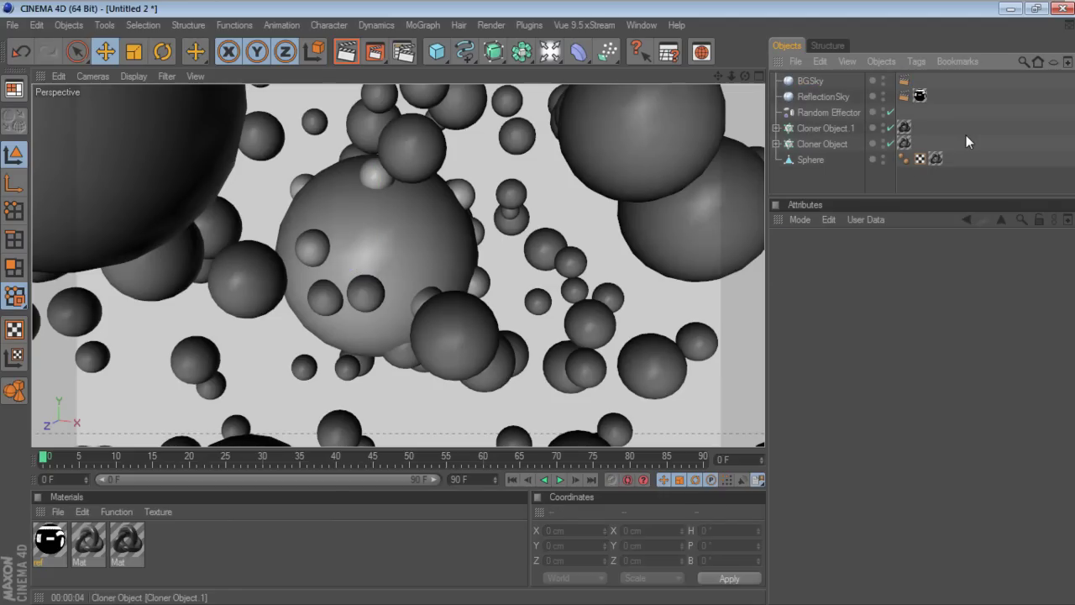
key("ctrl+s")
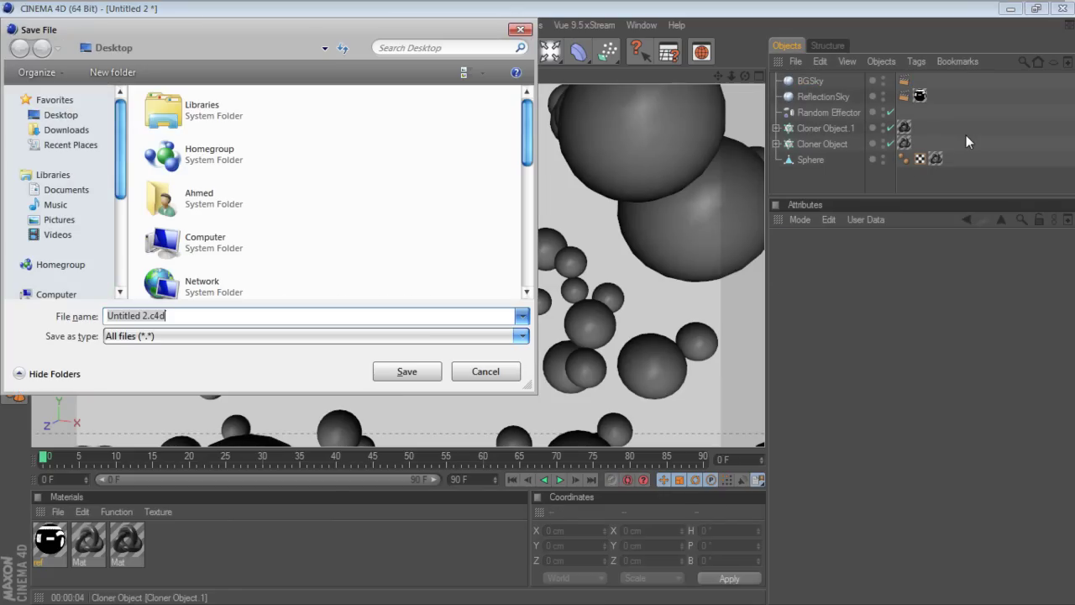
left_click(71, 115)
left_click(207, 316)
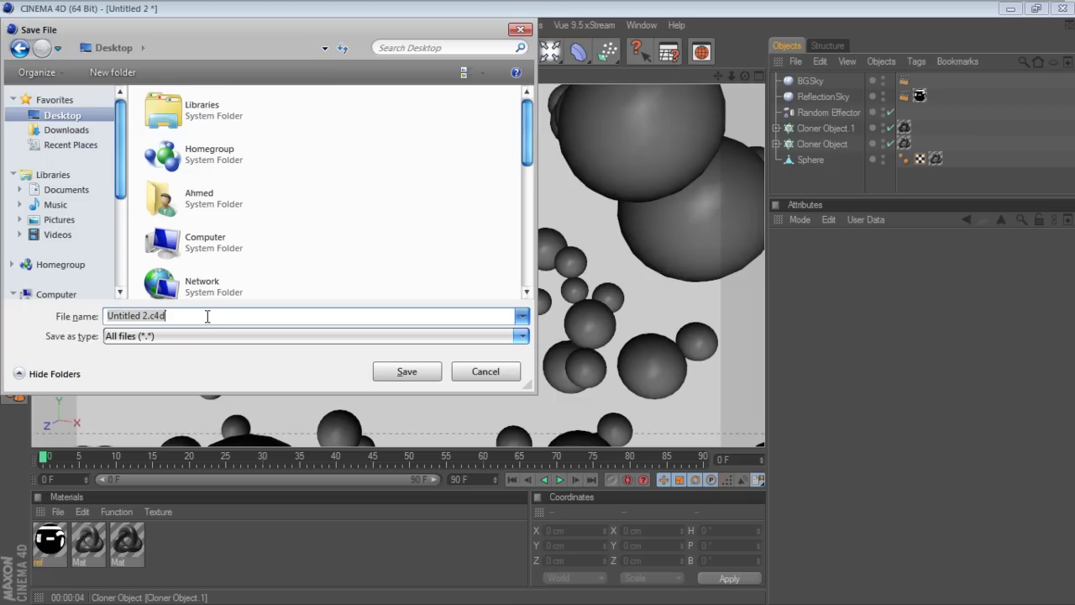
type("HDRI")
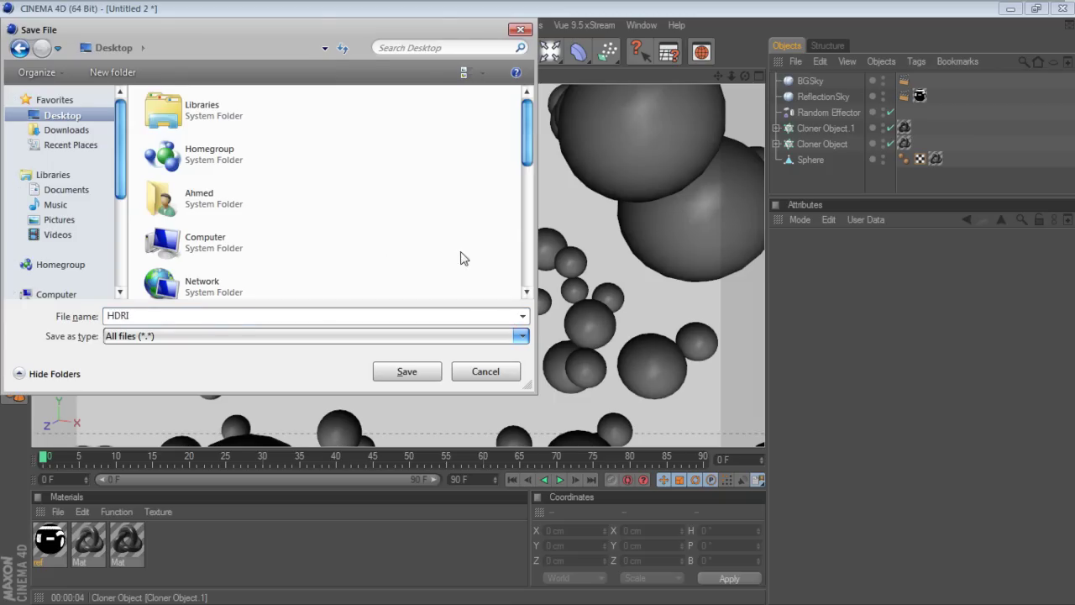
left_click(426, 371)
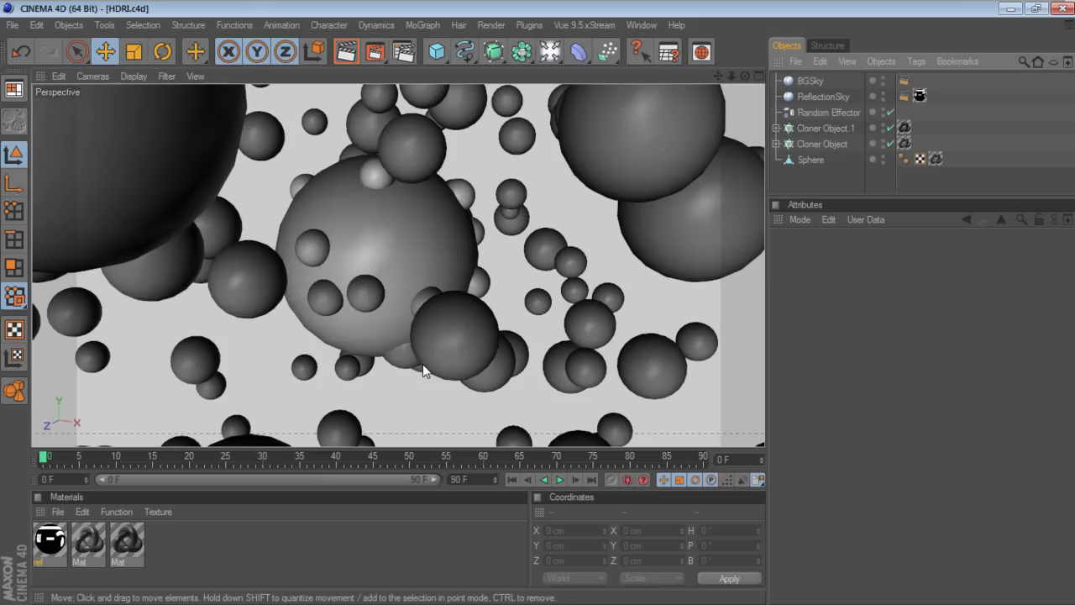
Create a new project and set its render output to the HDV/HDTV 720 29.97 film/video preset.
left_click(13, 24)
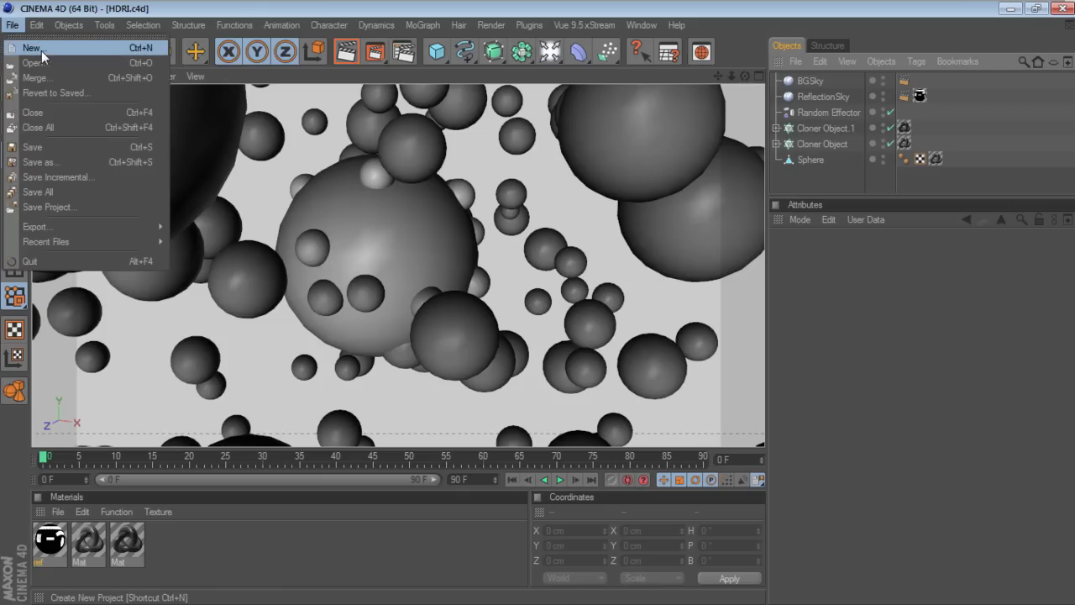
left_click(38, 112)
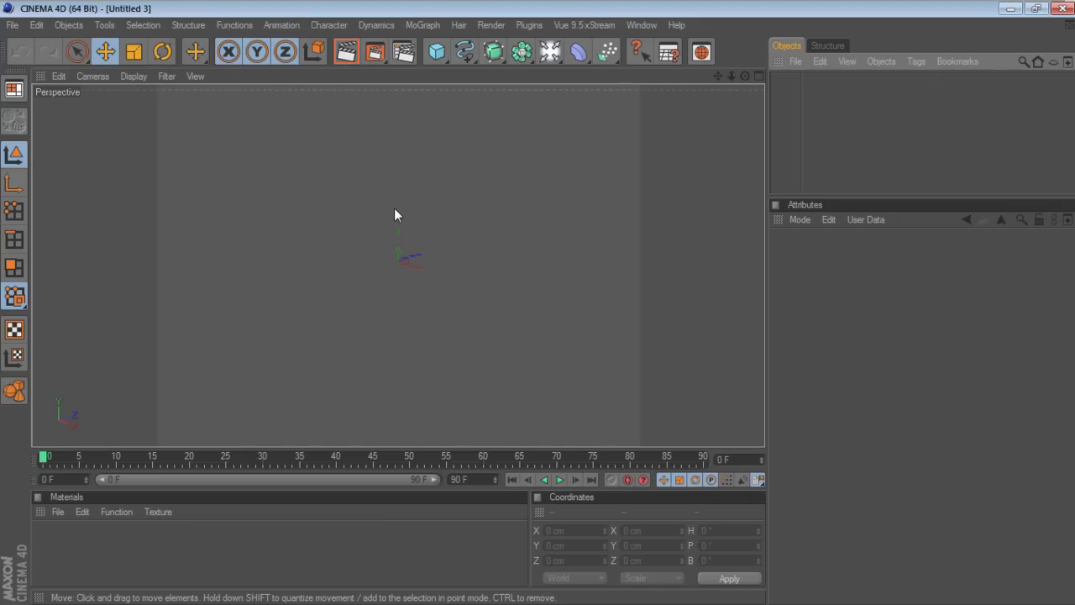
left_click(403, 51)
left_click(231, 107)
left_click(327, 112)
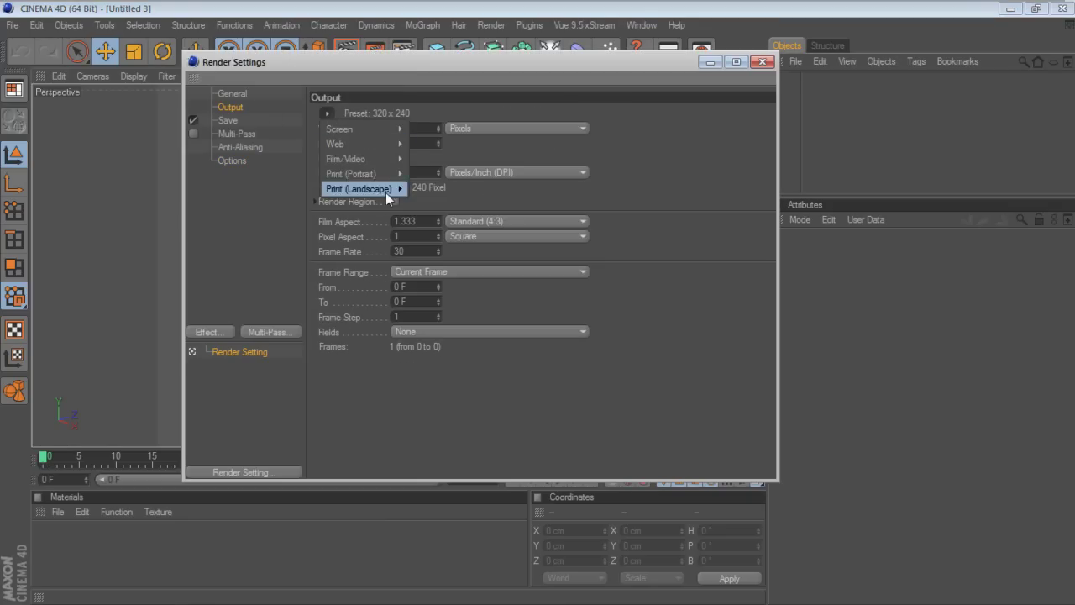
mouse_move(352, 159)
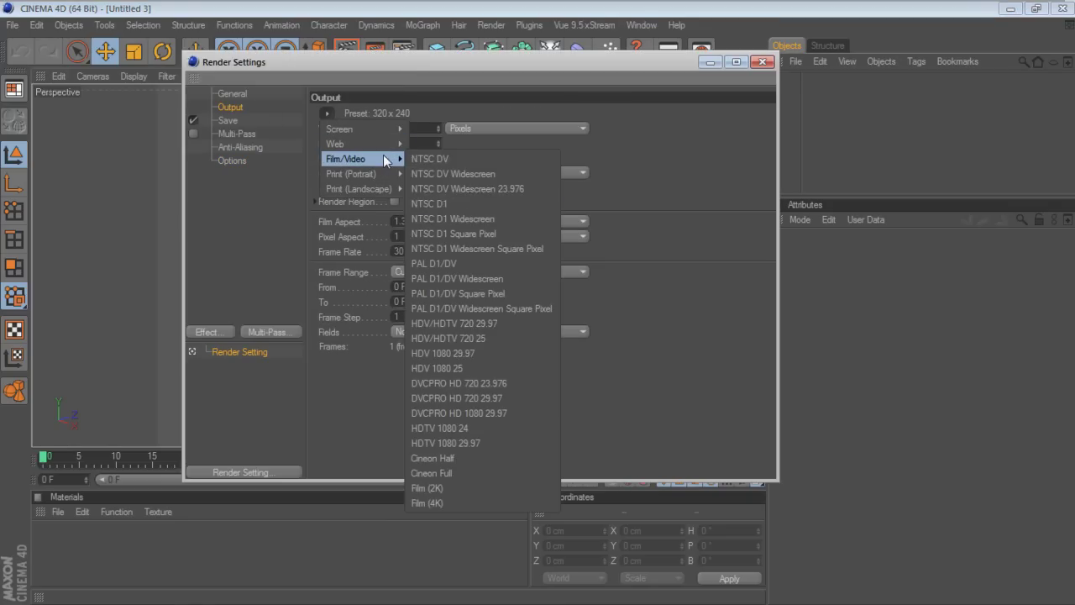
left_click(481, 323)
left_click(762, 61)
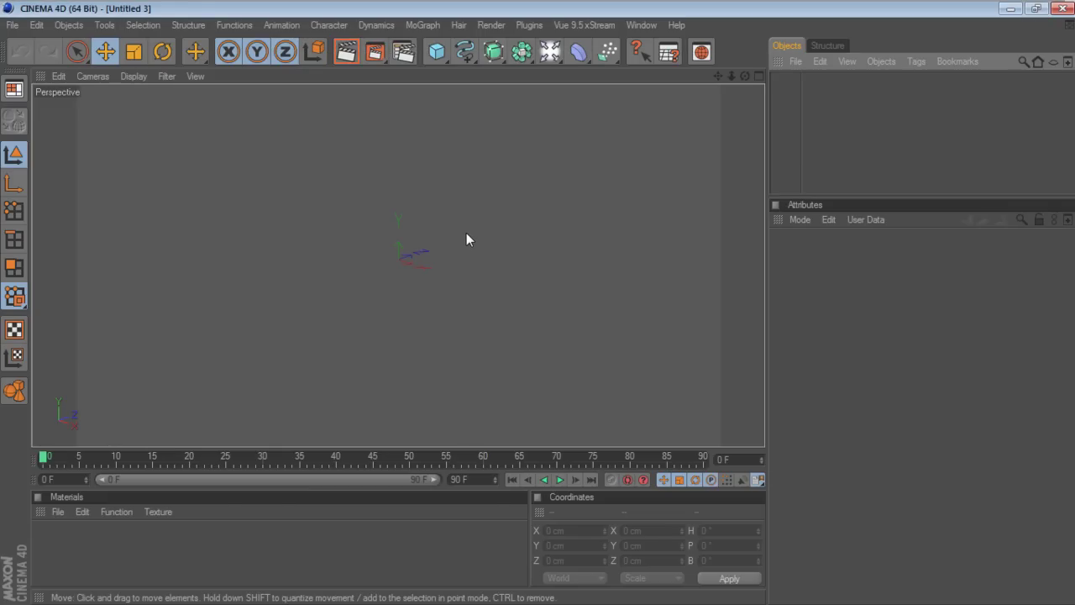
left_click(439, 54)
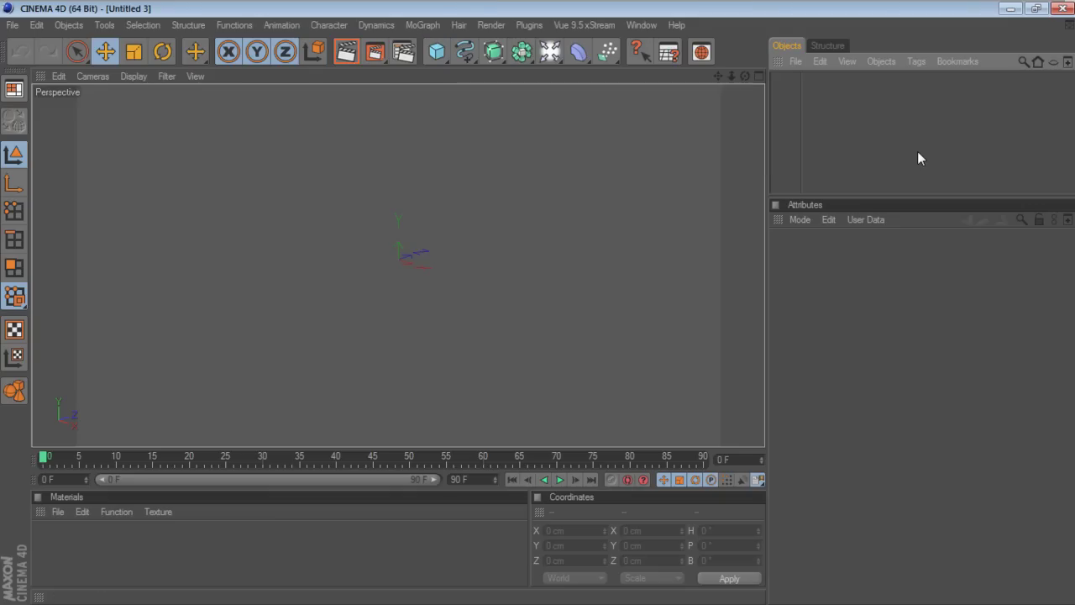
View the desktop images Eastern_Landscape_Hajdudorog.JPG and Untitled 2.png as references, and return to the maximized CINEMA 4D window.
double_click(860, 16)
left_click_drag(663, 14, 917, 67)
double_click(87, 115)
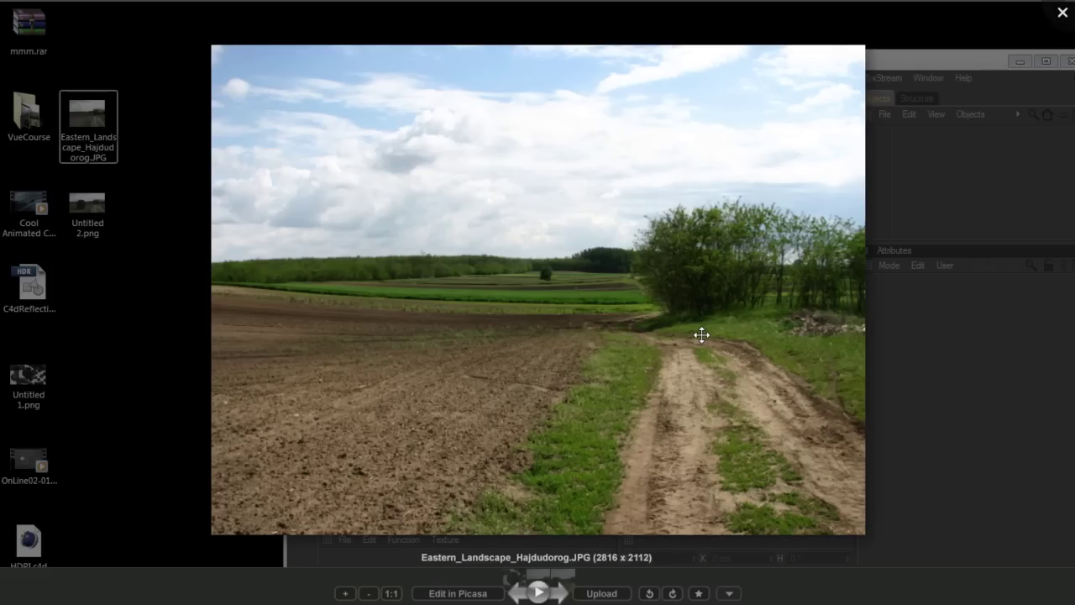
left_click(1060, 19)
double_click(87, 205)
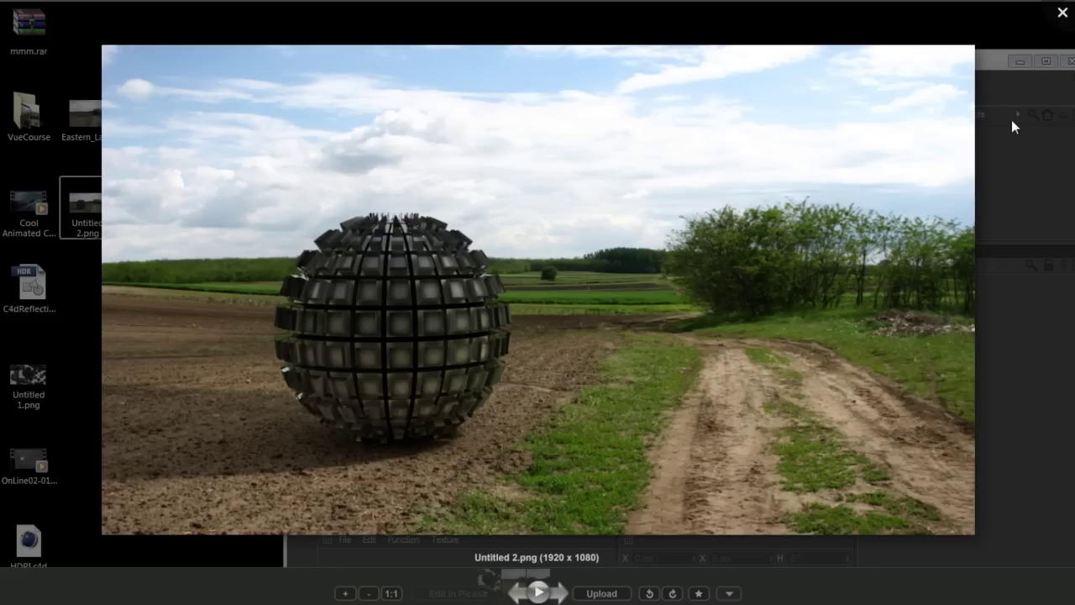
left_click(1063, 13)
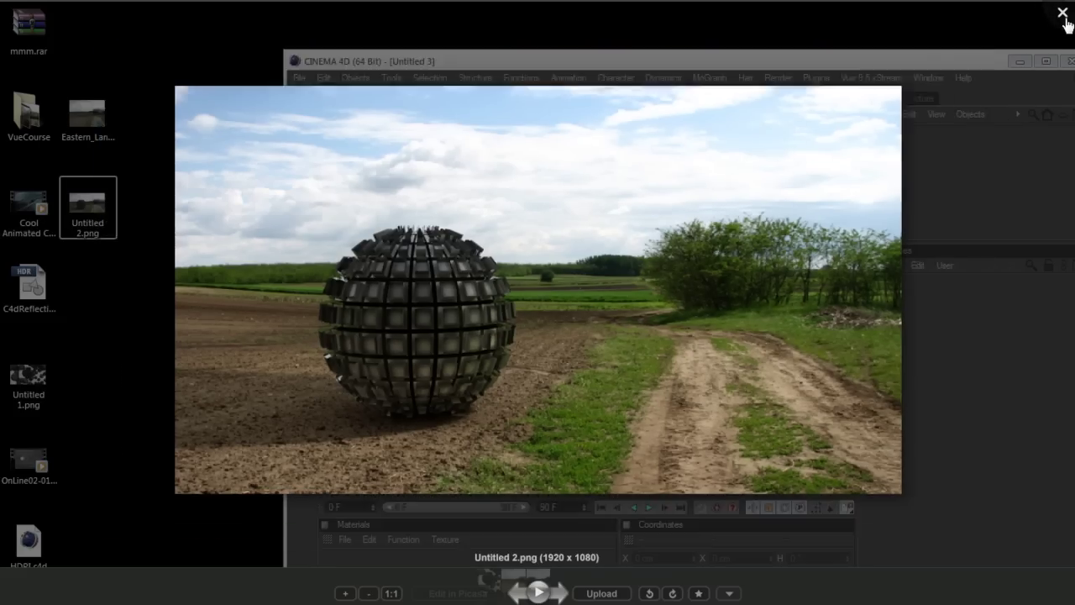
left_click_drag(791, 61, 791, 0)
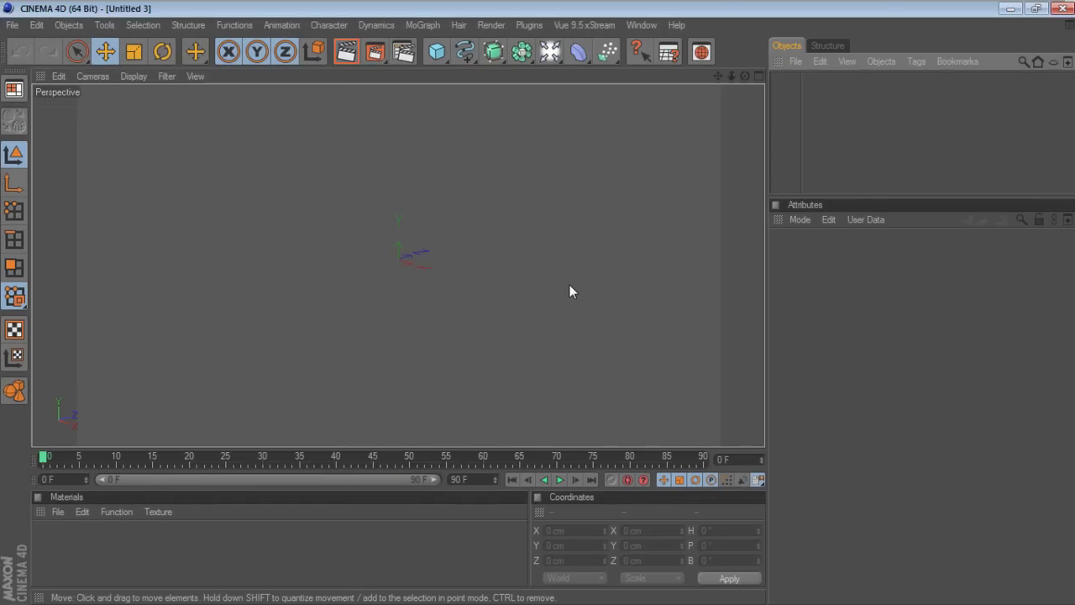
Show the grid in the perspective viewport and add a Background object to the scene.
left_click(133, 75)
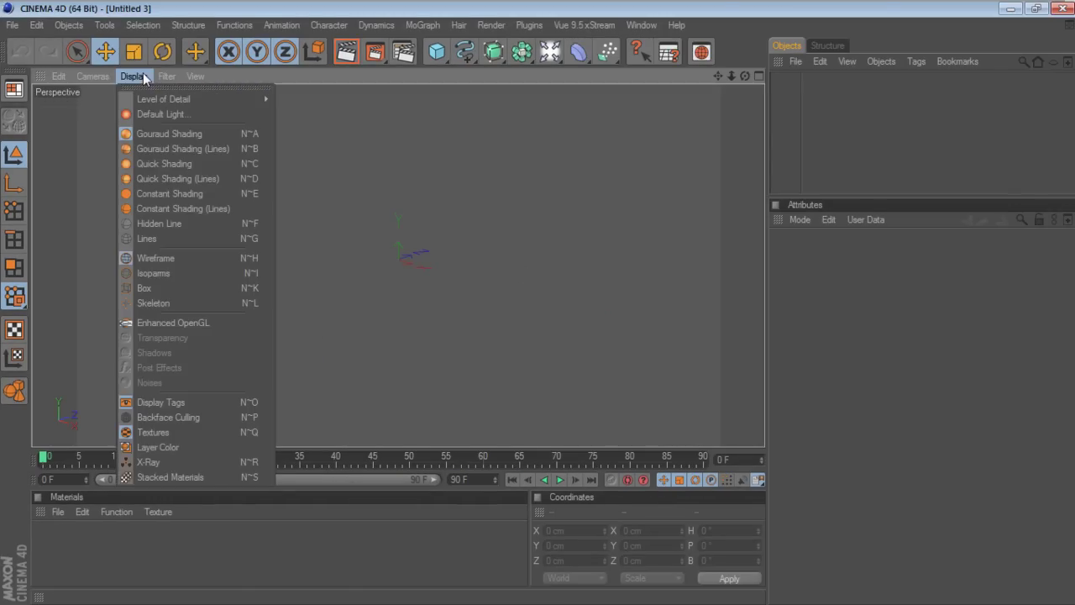
mouse_move(167, 76)
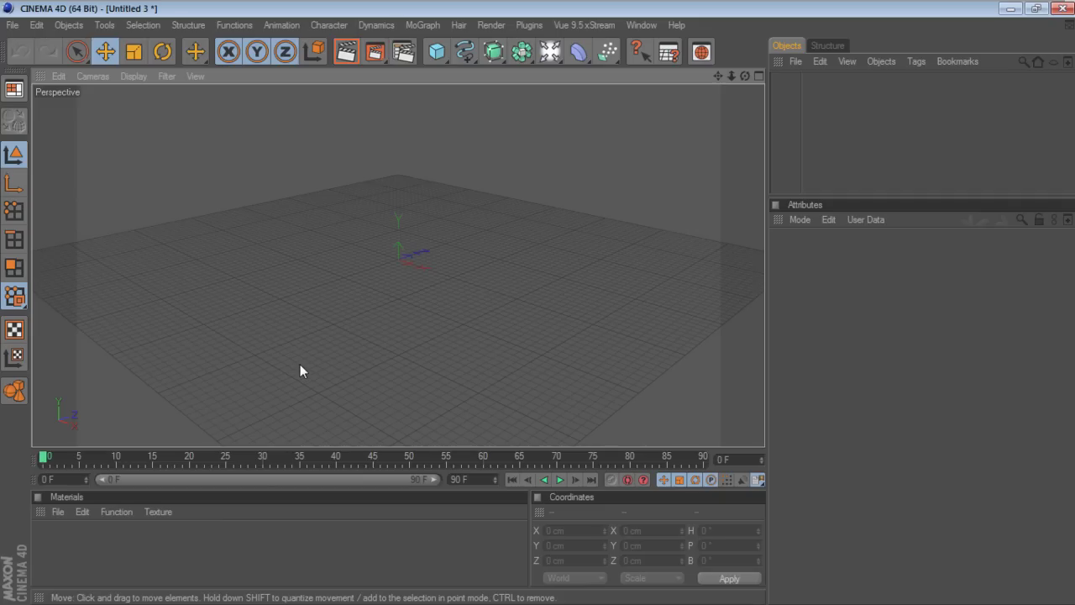
left_click_drag(550, 52, 594, 181)
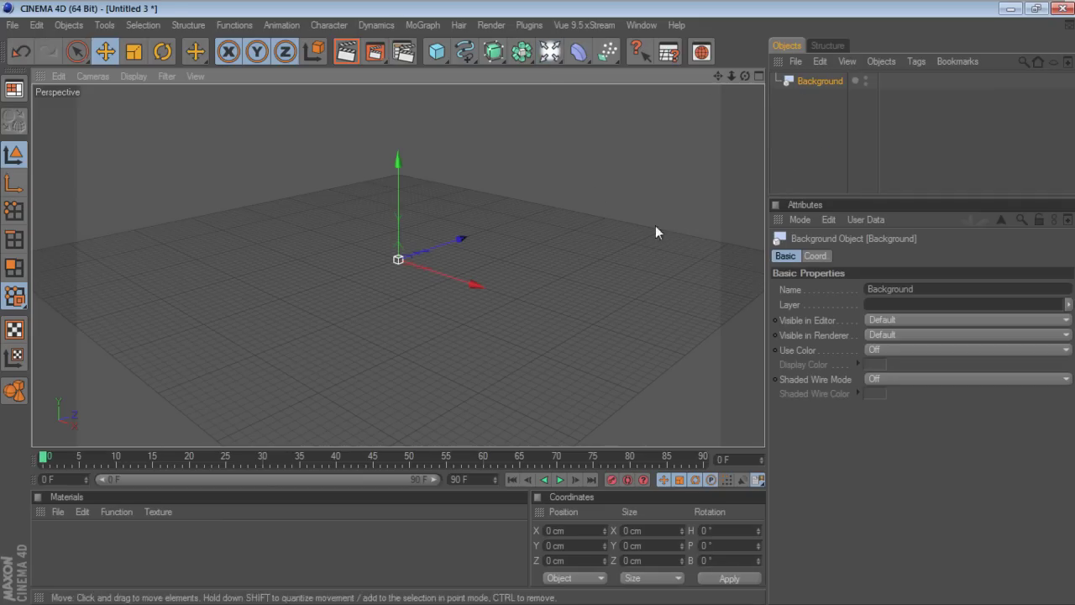
Create a new material, turn off its Specular channel and keep only the Color channel enabled.
double_click(56, 535)
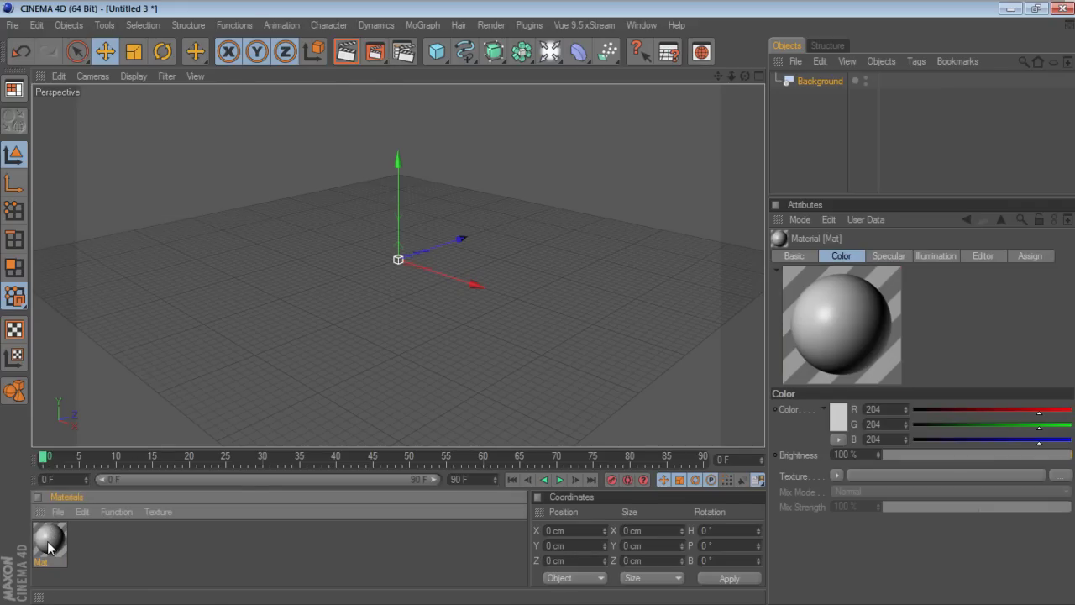
double_click(49, 544)
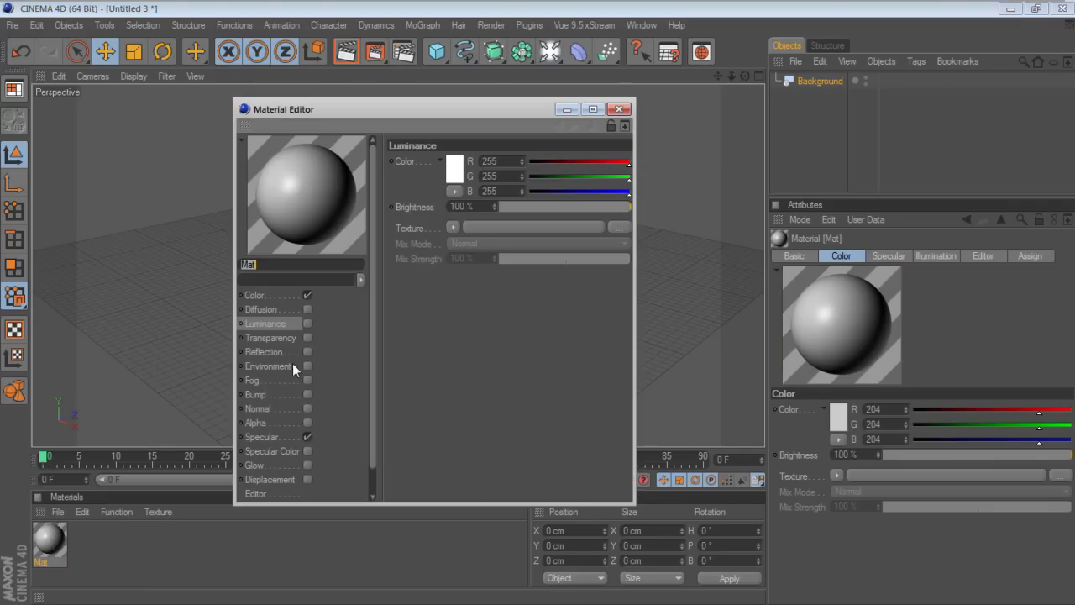
left_click(307, 296)
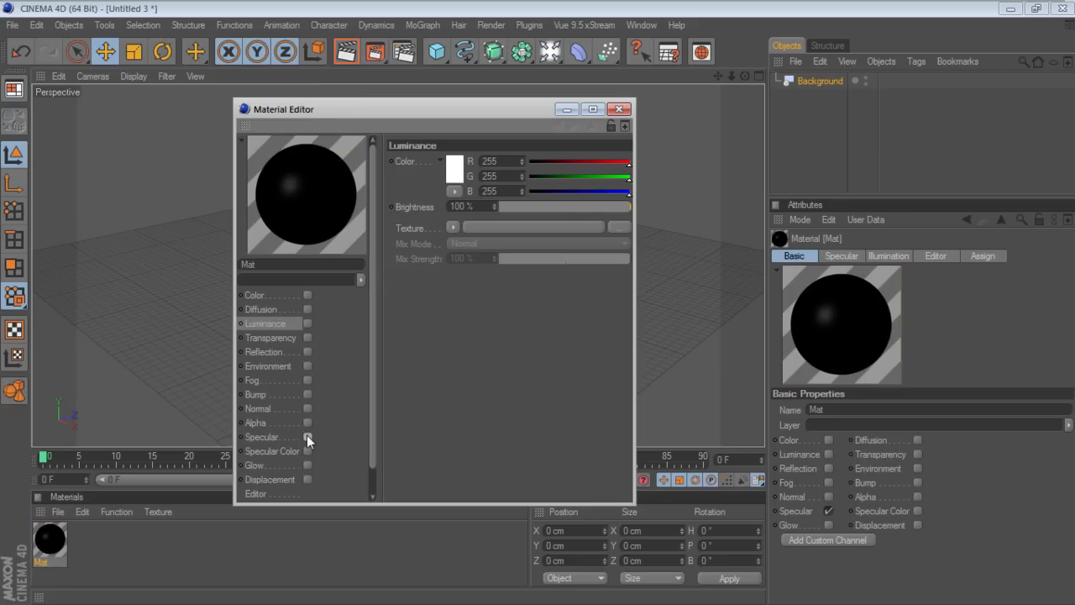
left_click(307, 437)
left_click(289, 298)
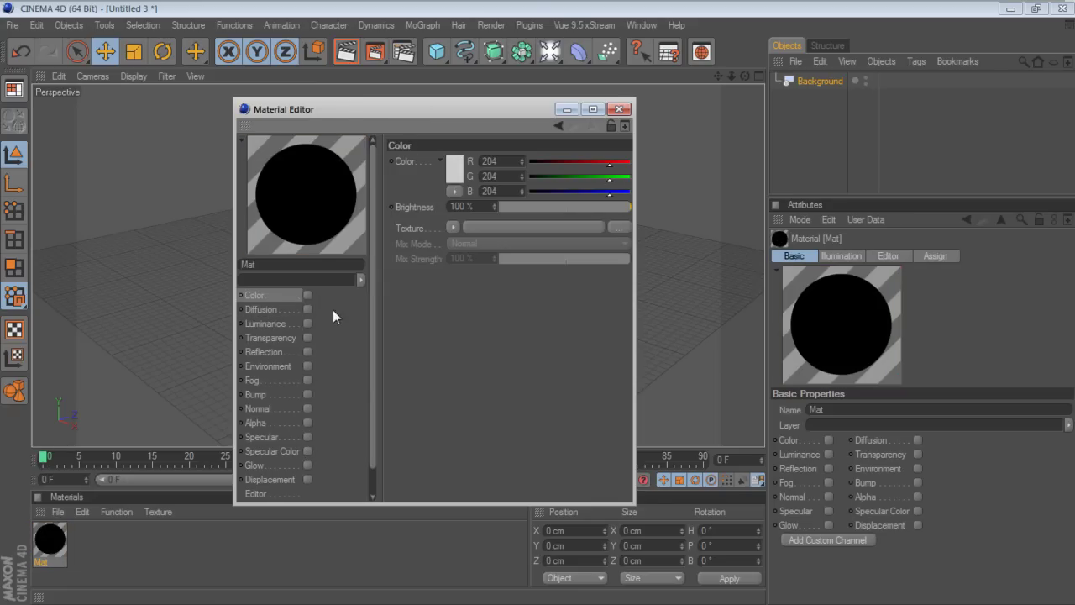
left_click(307, 295)
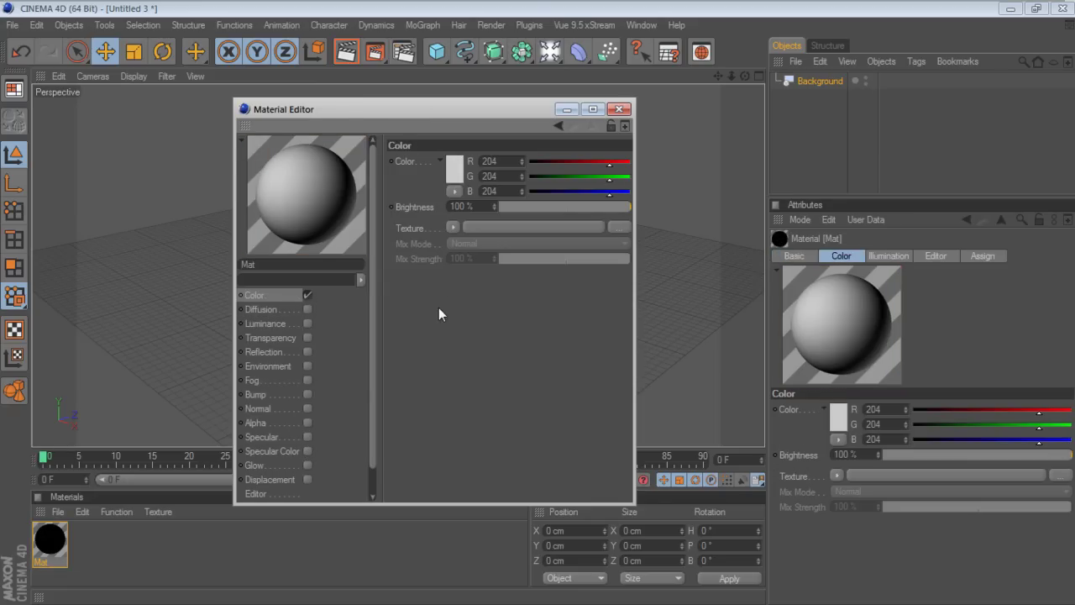
Load Eastern_Landscape_Hajdudorog.JPG from the Desktop as the material's color texture and apply the material to the Background object.
left_click(452, 227)
left_click(480, 257)
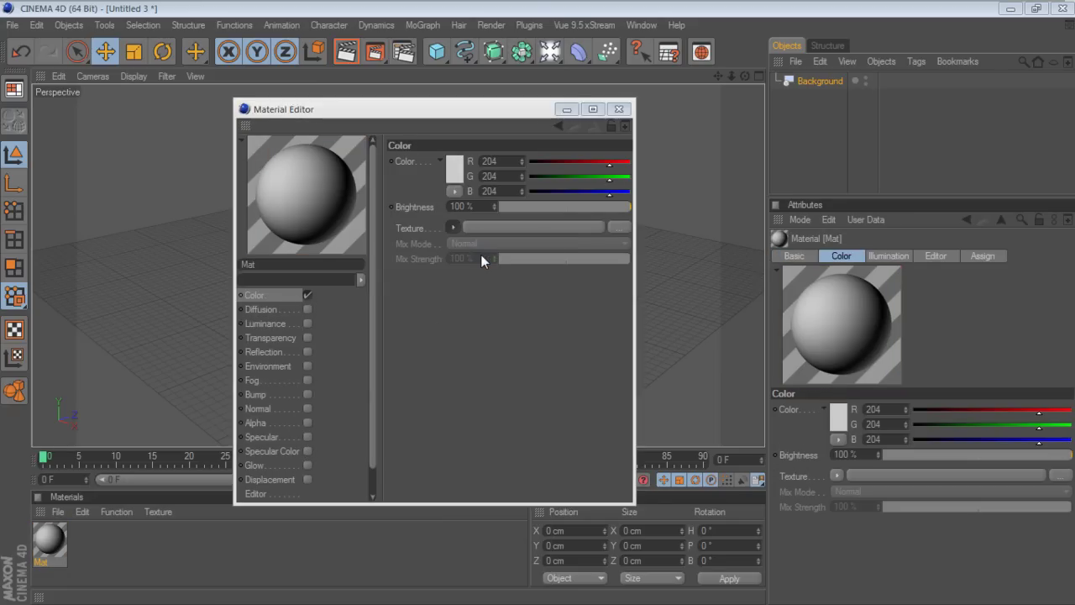
scroll(660, 300, "down", 5)
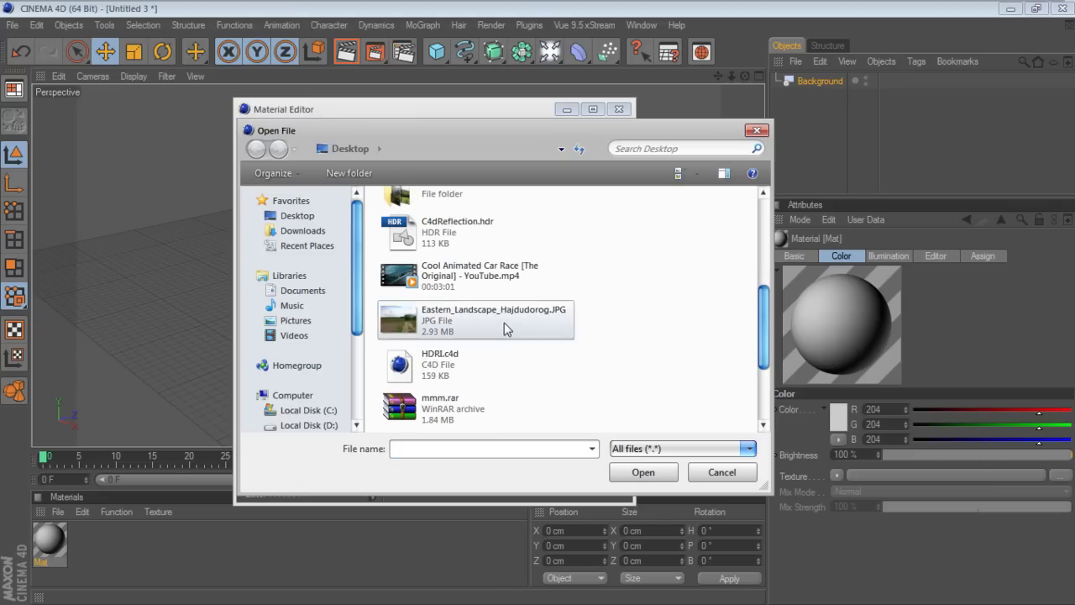
left_click(481, 313)
left_click(644, 473)
left_click(621, 363)
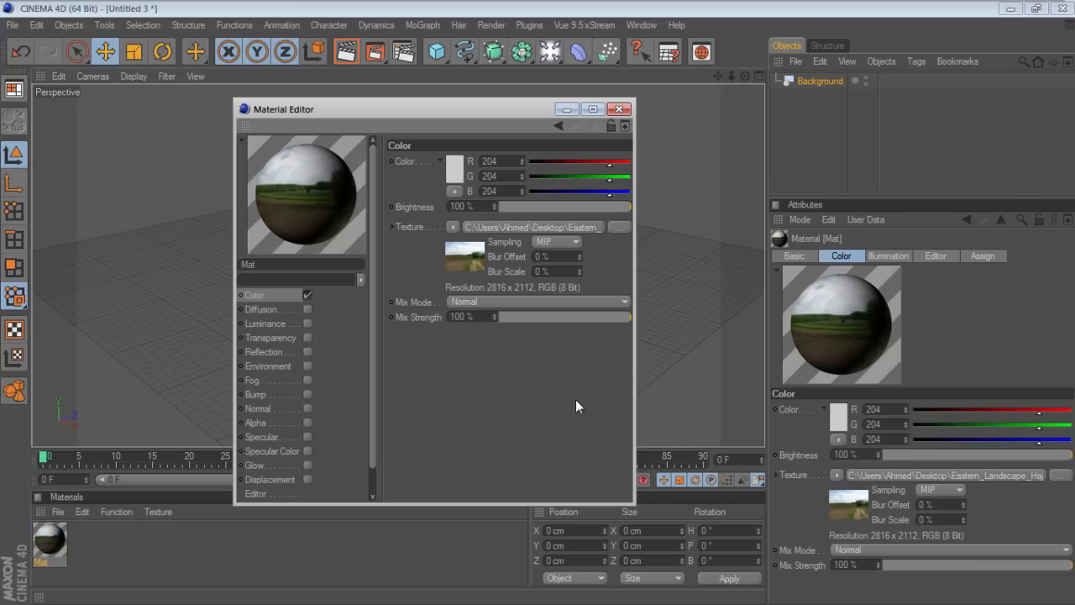
left_click(618, 109)
left_click_drag(56, 540, 828, 84)
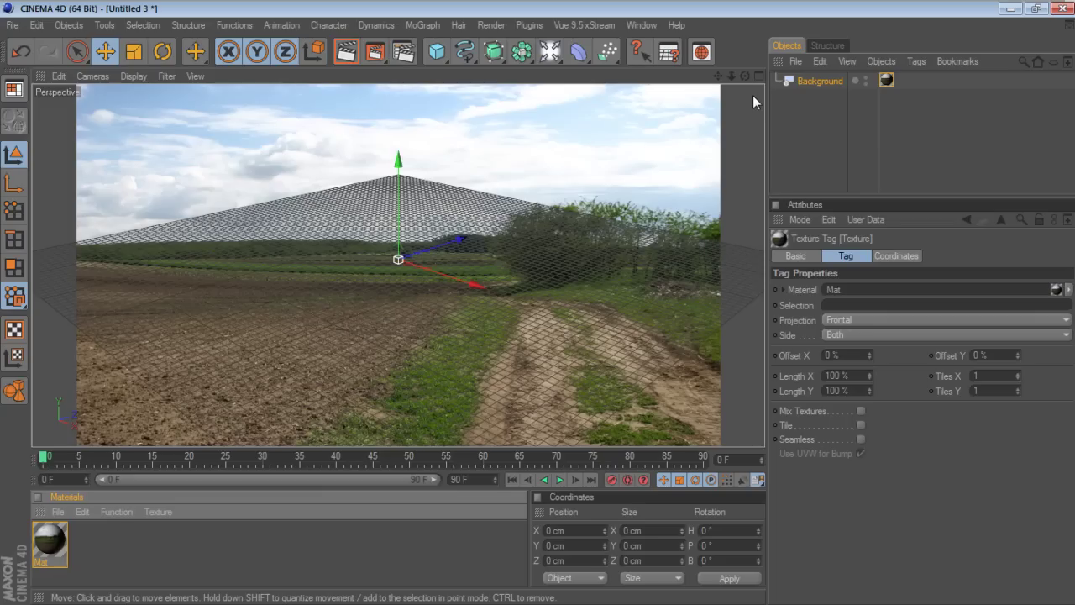
Adjust the perspective camera so the grid lies flat on the photo's ground with the horizons aligned.
left_click_drag(745, 76, 745, 118)
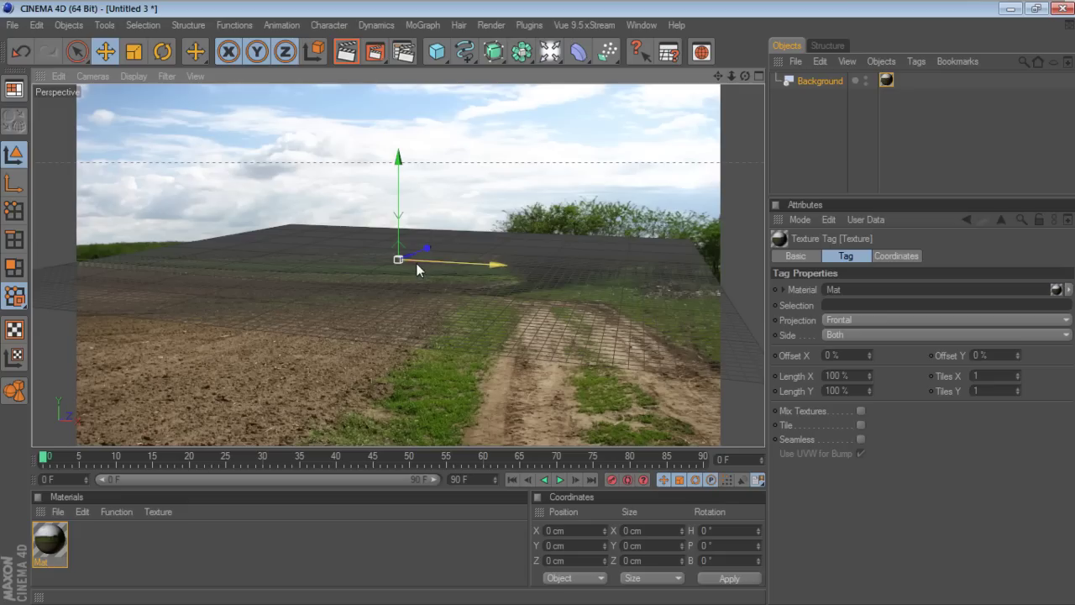
left_click_drag(719, 77, 697, 119)
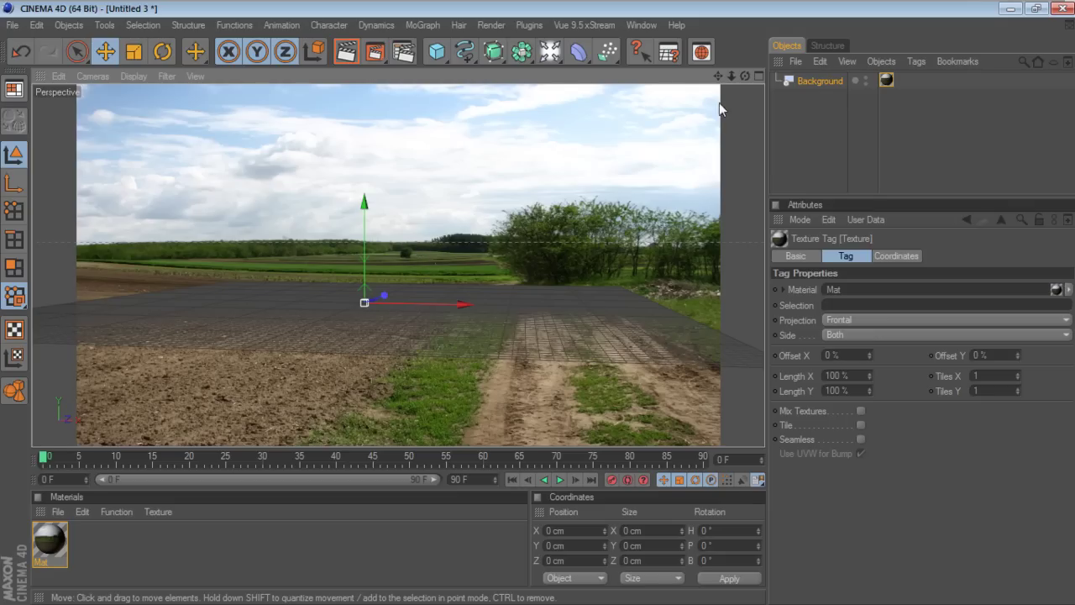
left_click_drag(743, 78, 742, 123)
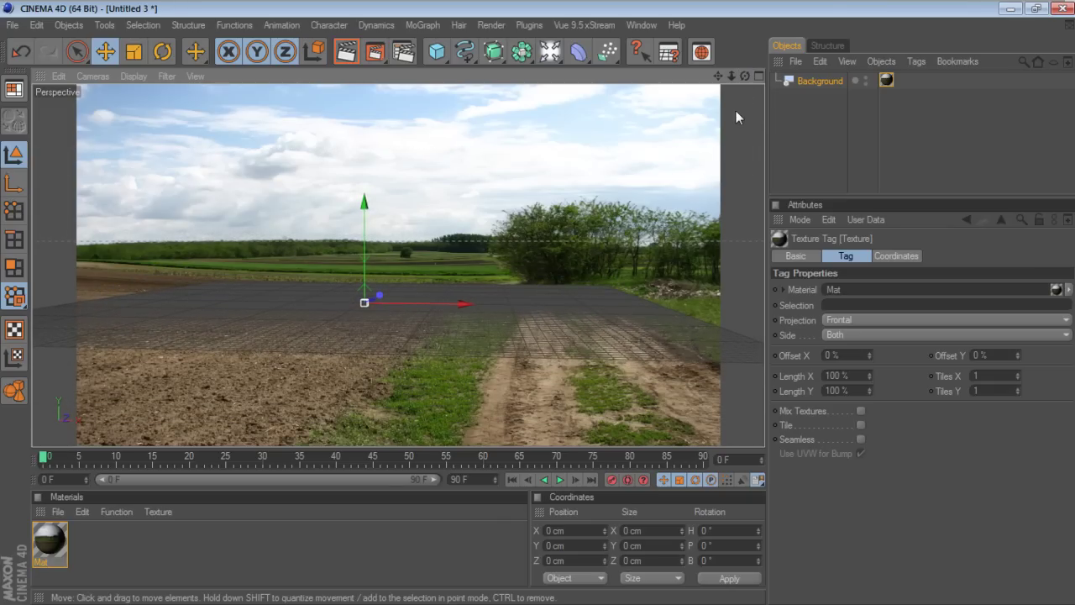
left_click_drag(719, 77, 763, 151)
left_click_drag(731, 76, 745, 96)
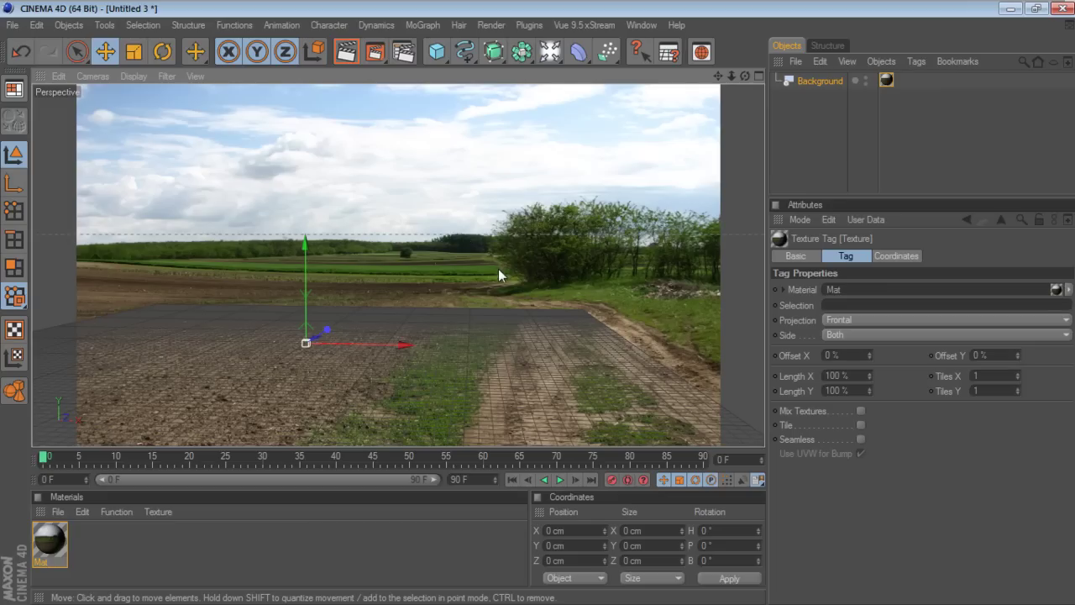
Add a Plane and enlarge it to about 1895 cm wide and 1668 cm high to cover the ground.
left_click(438, 53)
left_click(437, 51)
left_click(548, 98)
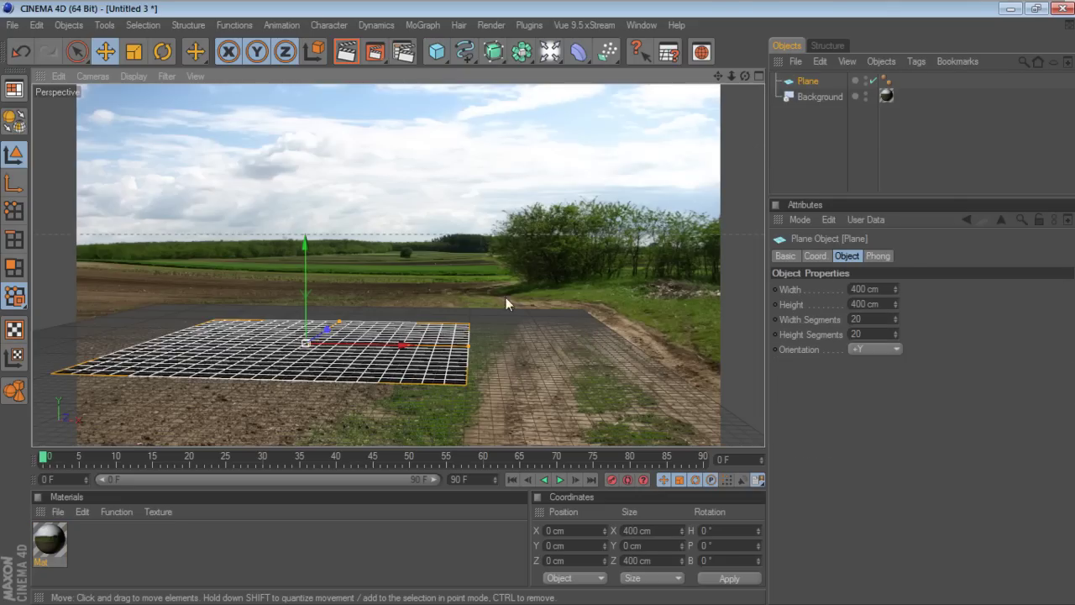
left_click_drag(472, 347, 690, 351)
left_click_drag(339, 321, 392, 290)
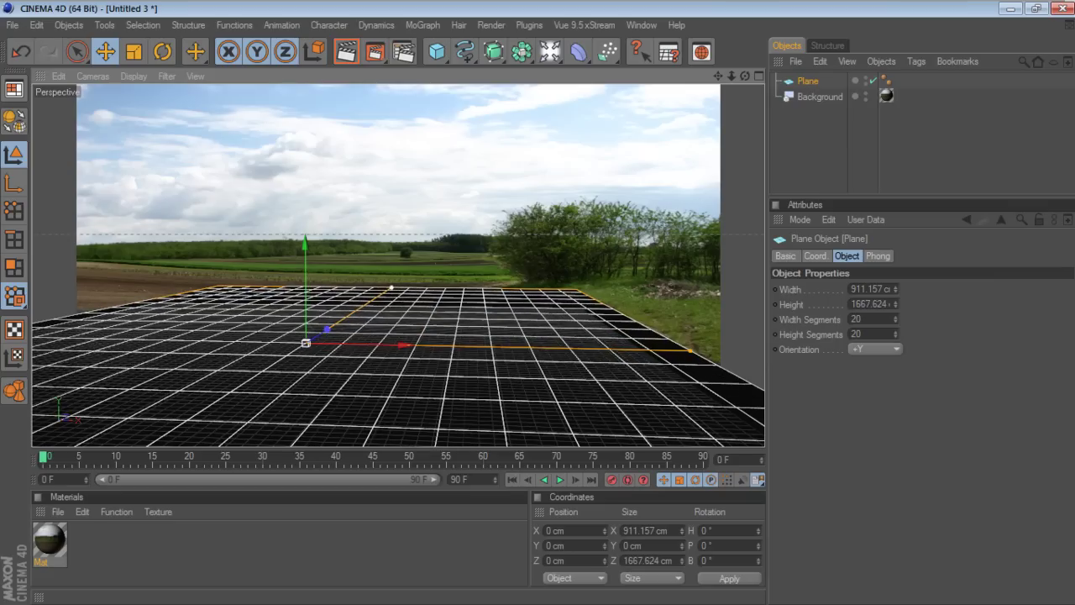
left_click_drag(406, 346, 470, 346)
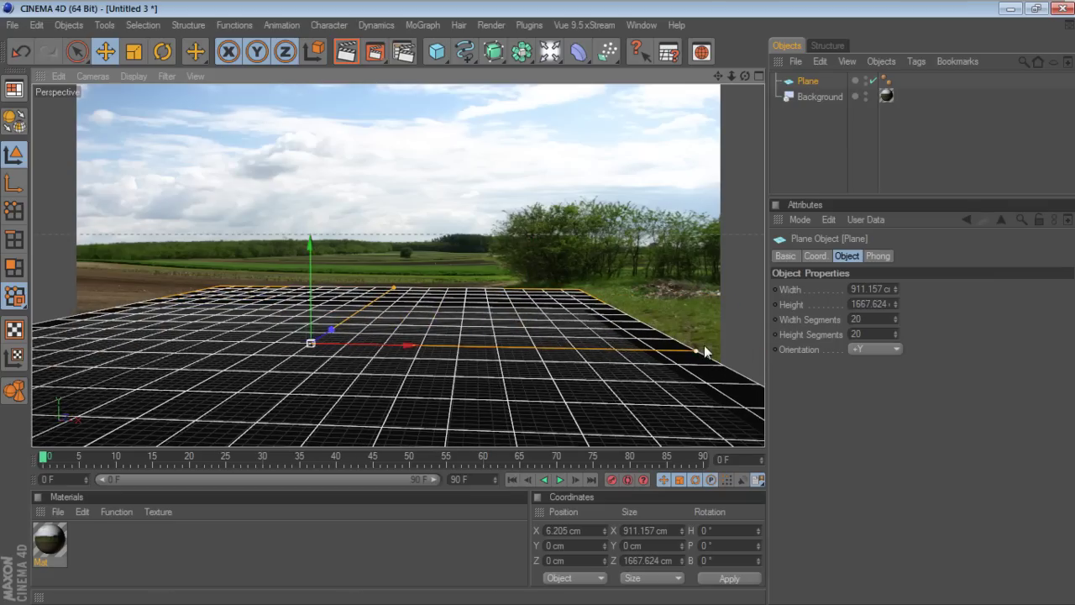
left_click_drag(699, 352, 766, 352)
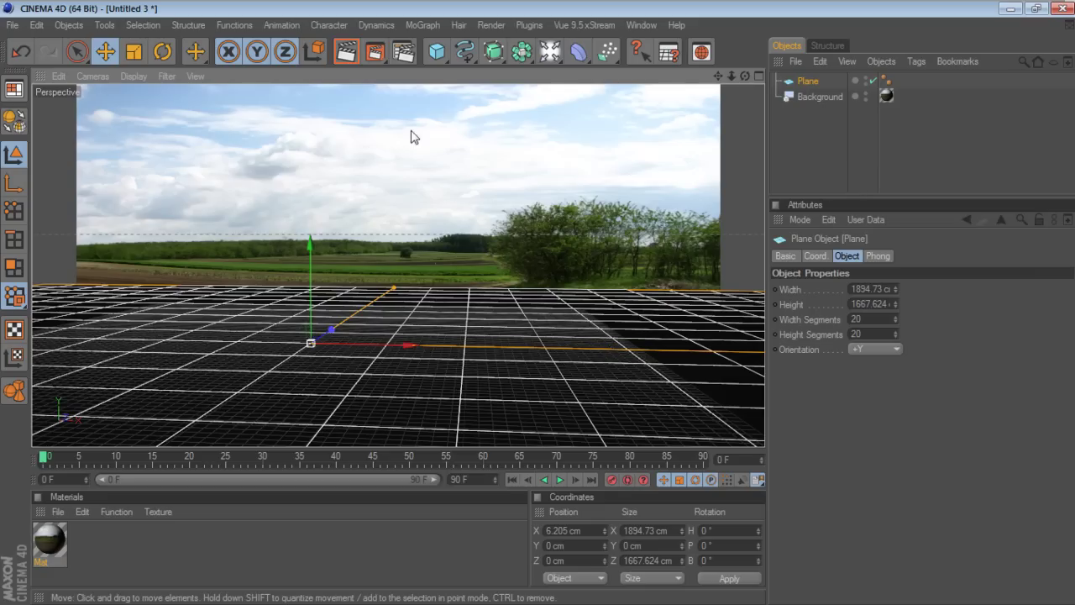
Add a sphere of about 99 cm radius resting on the plane, at about Y 94 cm and Z -209 cm, and render the view.
left_click_drag(436, 55, 575, 69)
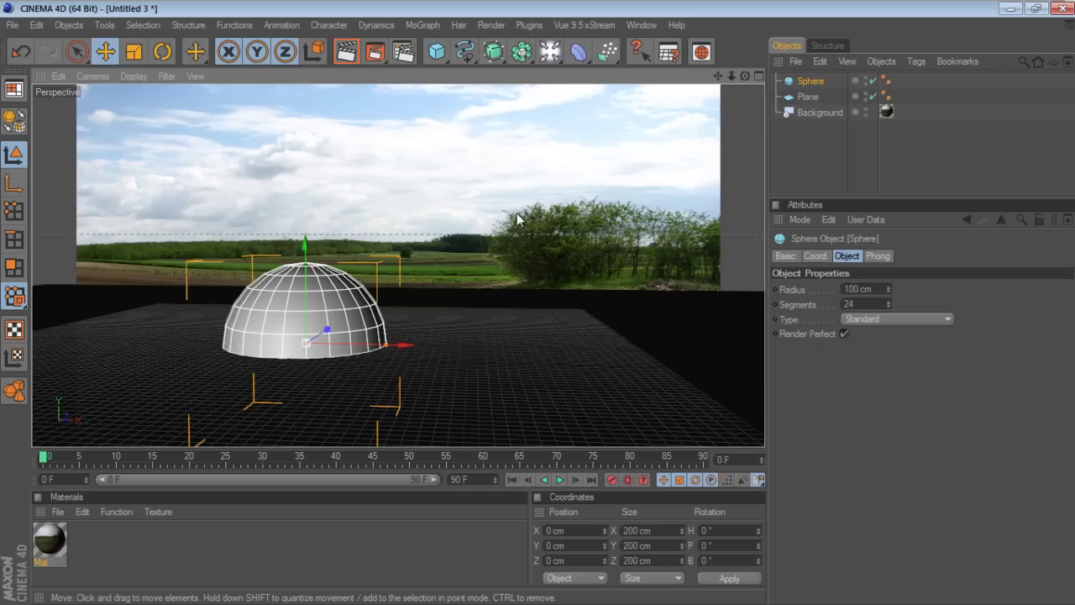
left_click_drag(303, 271, 303, 257)
left_click_drag(305, 303, 304, 237)
left_click_drag(305, 340, 288, 393)
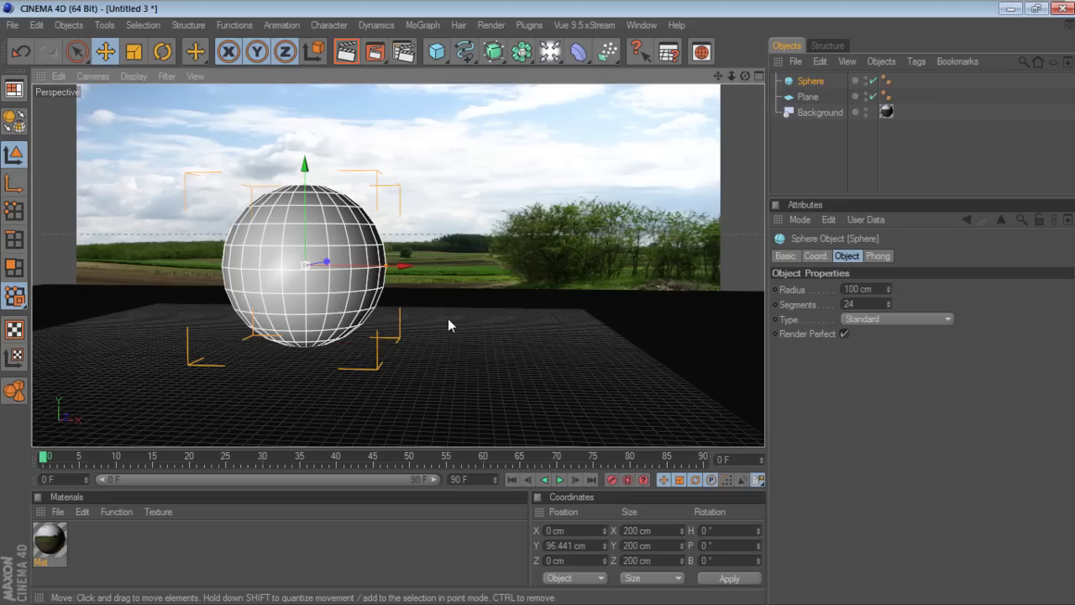
left_click_drag(385, 266, 332, 286)
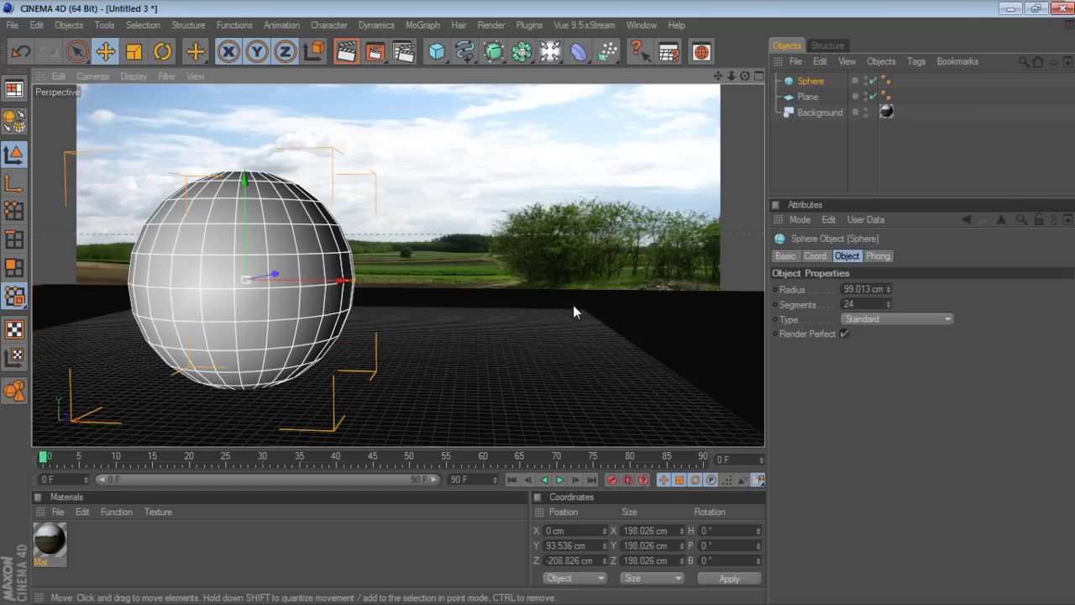
left_click(351, 63)
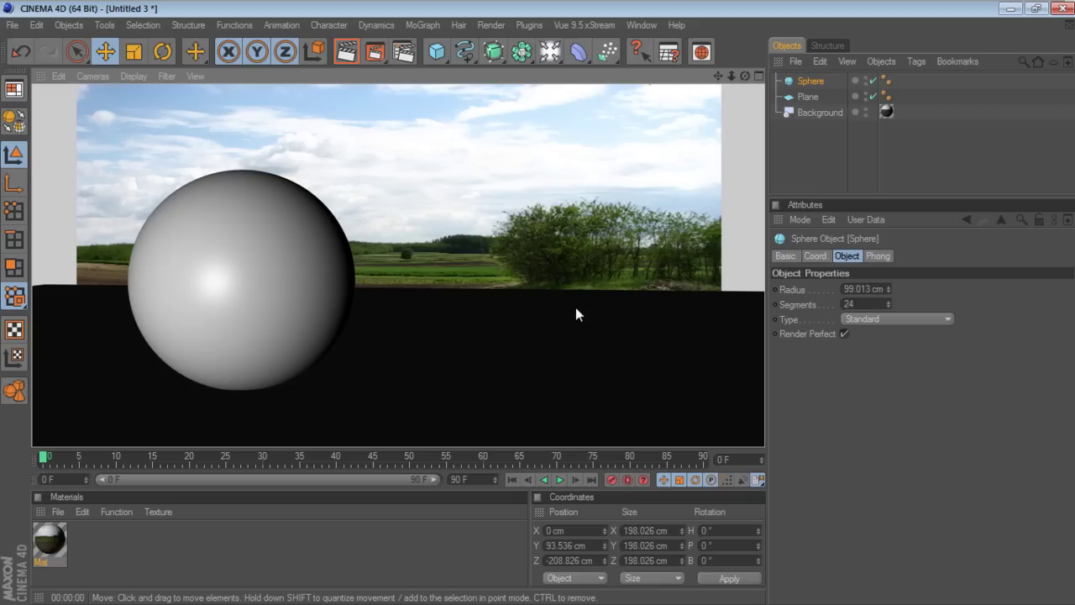
left_click(789, 156)
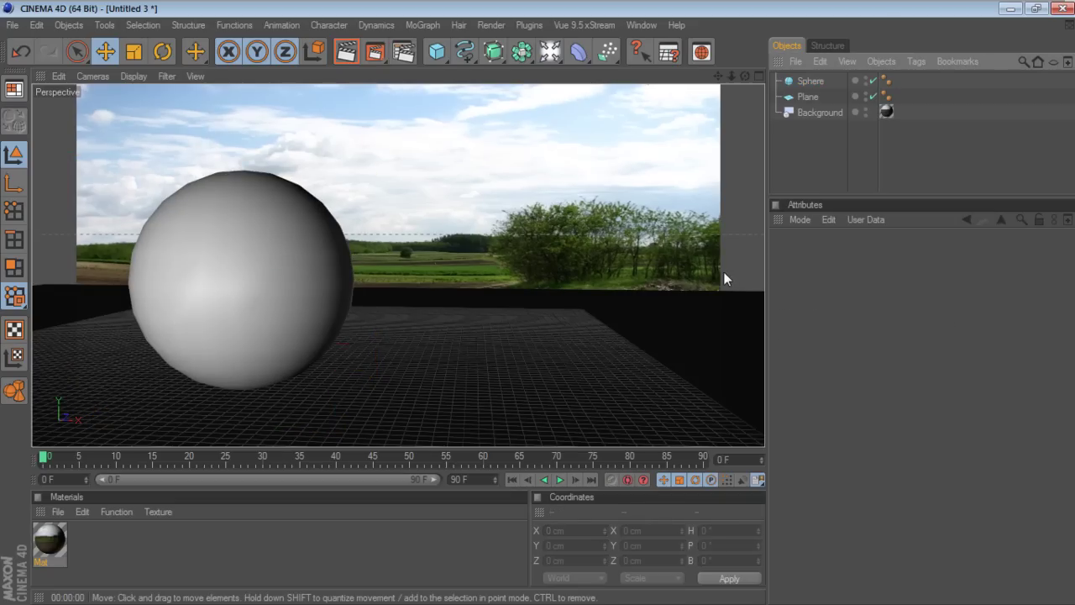
Apply the landscape material to the Plane and add a Compositing tag with Compositing Background enabled.
left_click(52, 542)
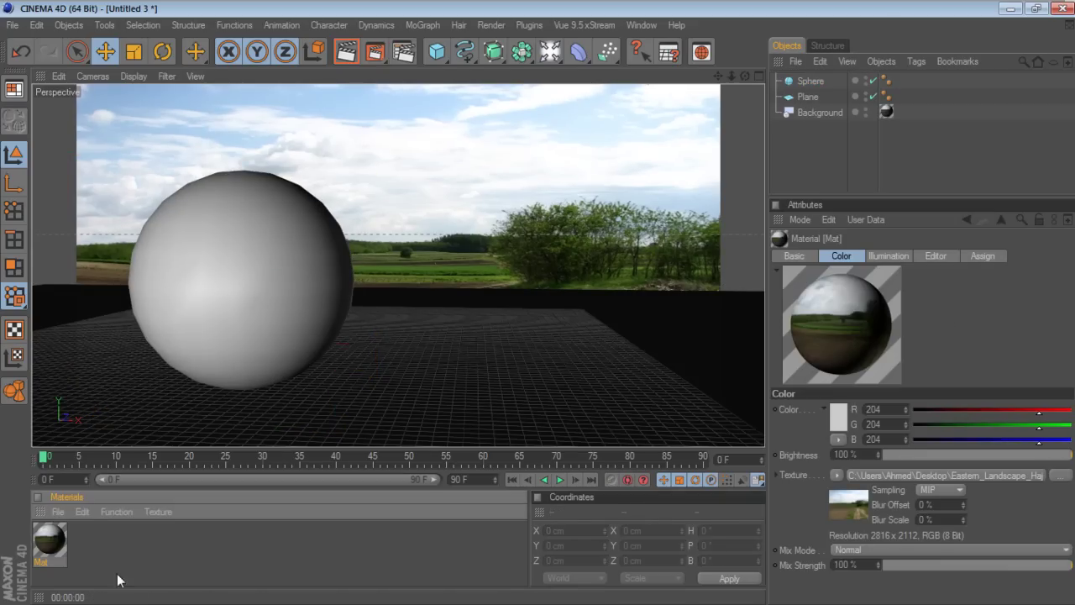
left_click_drag(59, 547, 808, 97)
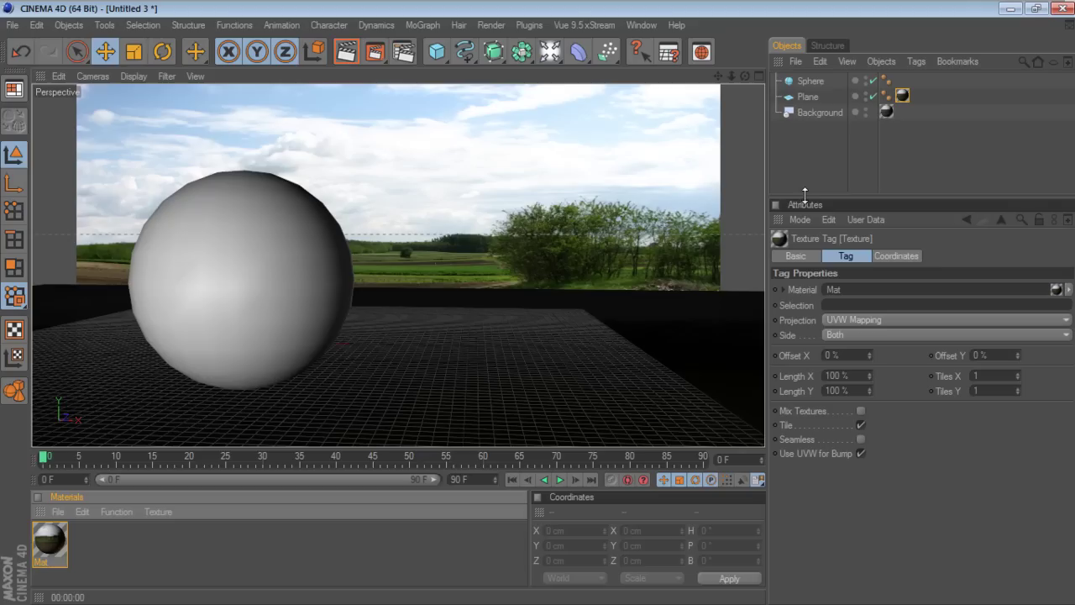
left_click(810, 96)
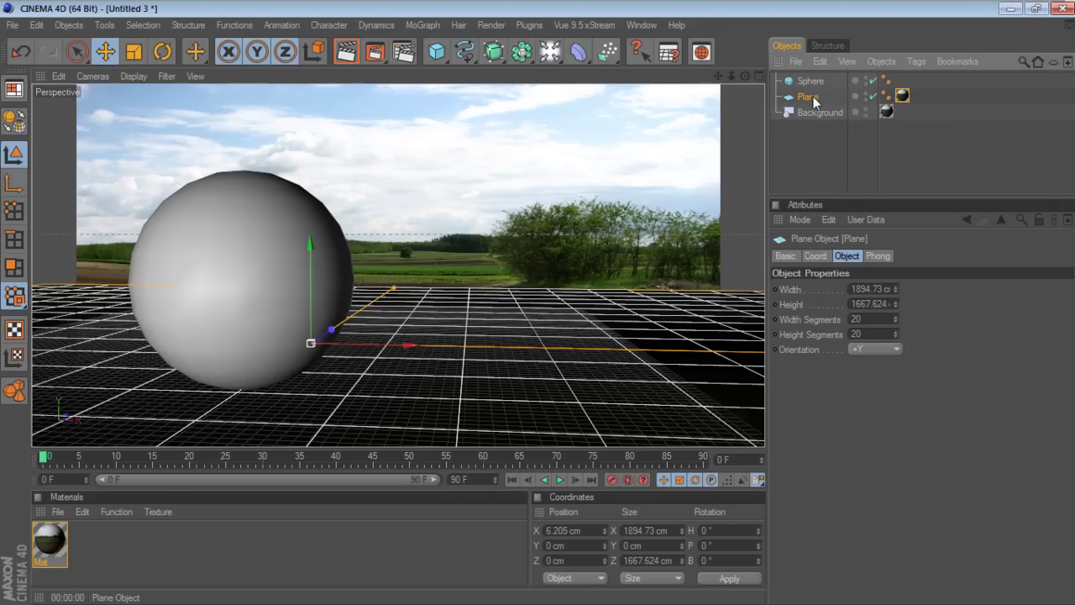
right_click(813, 101)
mouse_move(908, 16)
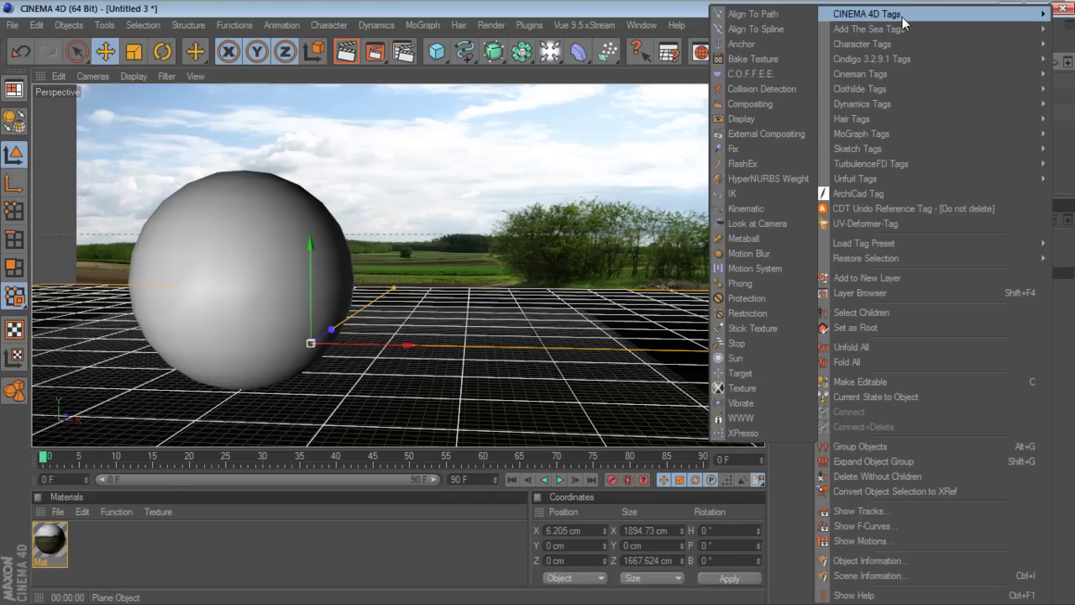
left_click(757, 103)
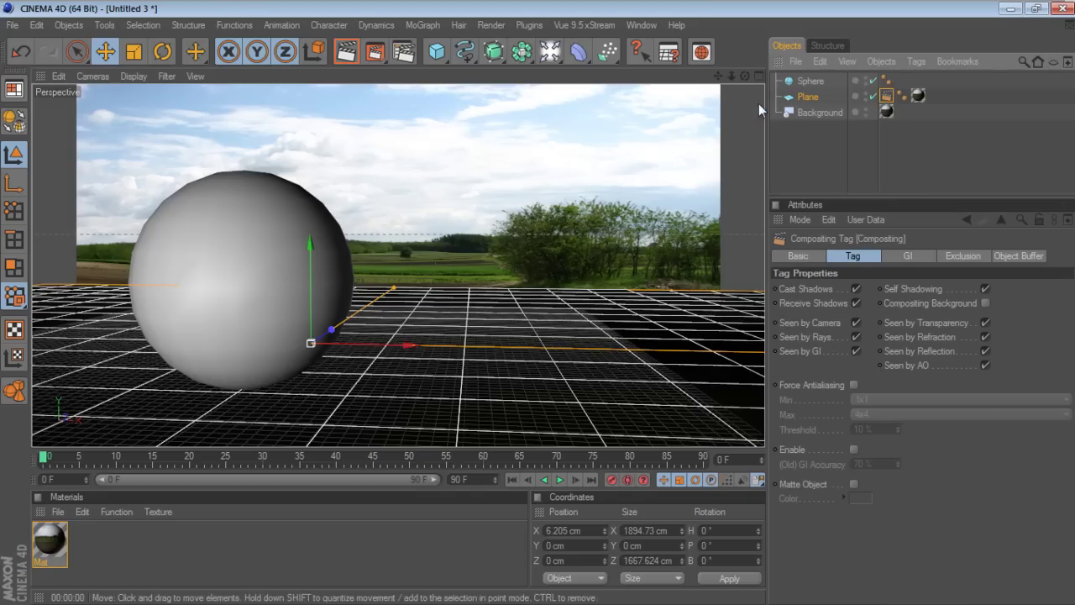
left_click(912, 300)
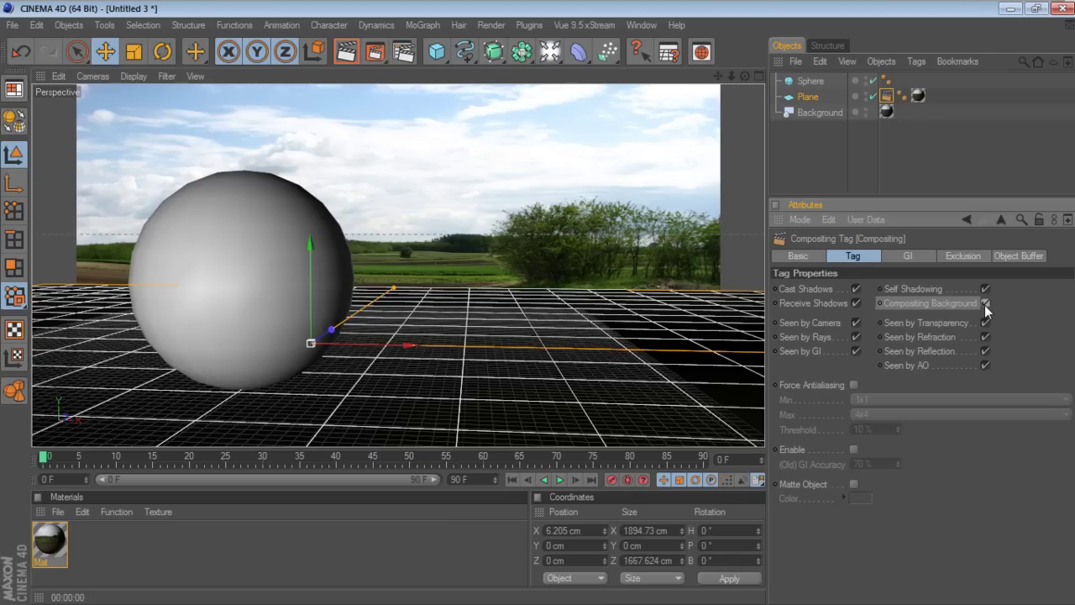
Set the projection of the Plane's texture tag to Frontal and render the view.
left_click(919, 96)
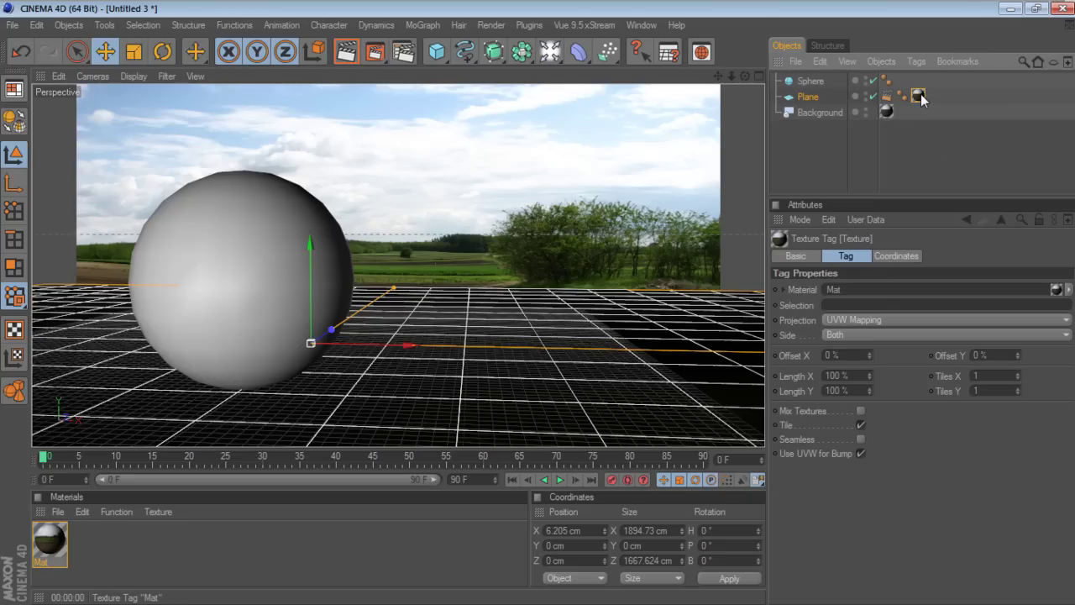
left_click(852, 318)
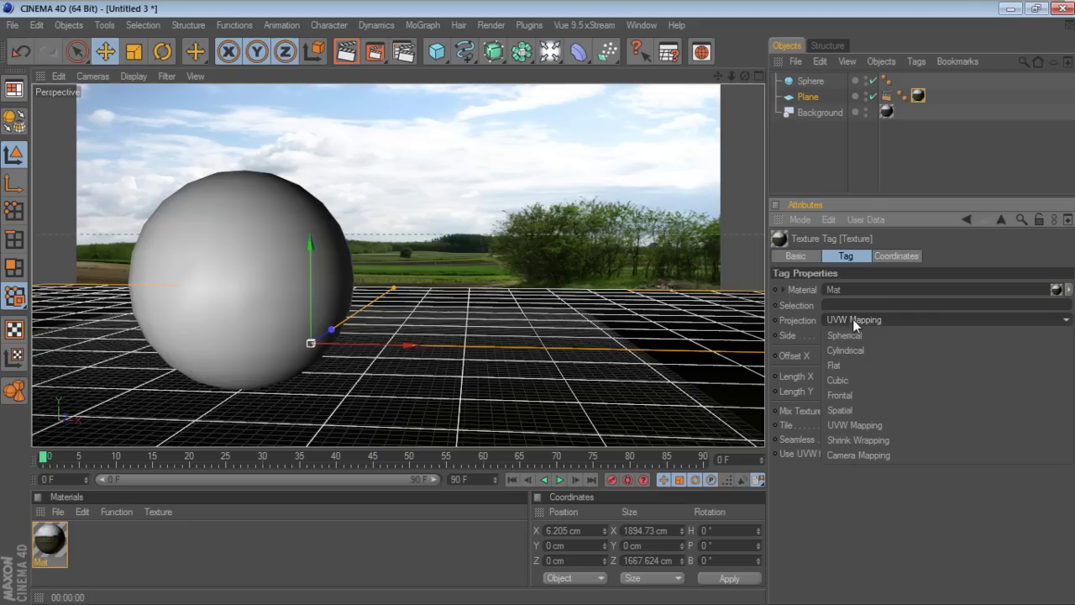
left_click(852, 395)
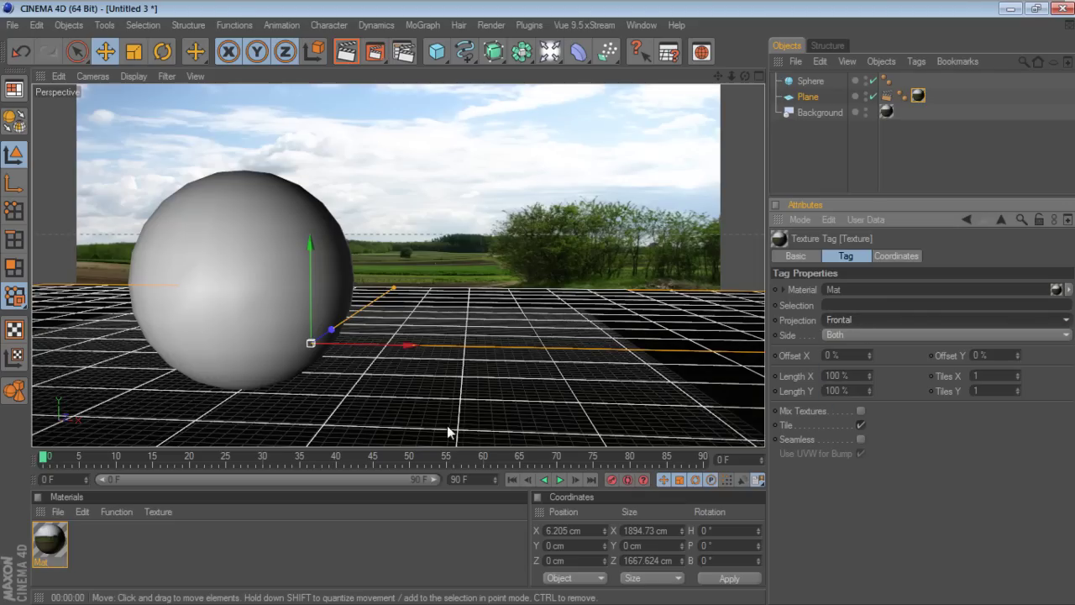
left_click(345, 53)
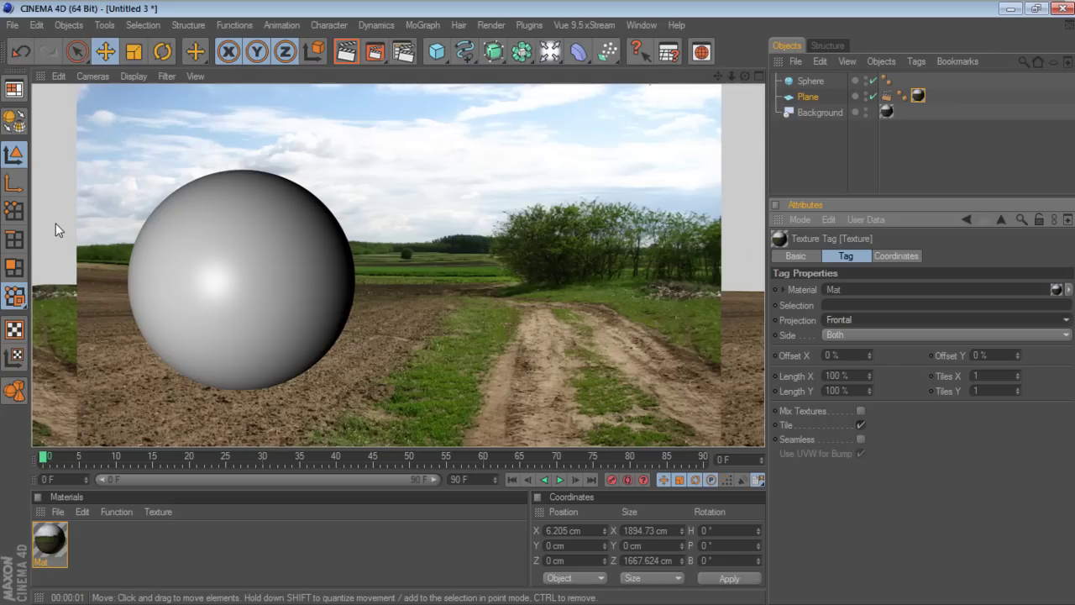
Turn off tiling in the Plane's texture tag and render the view again.
left_click(887, 111)
left_click(917, 96)
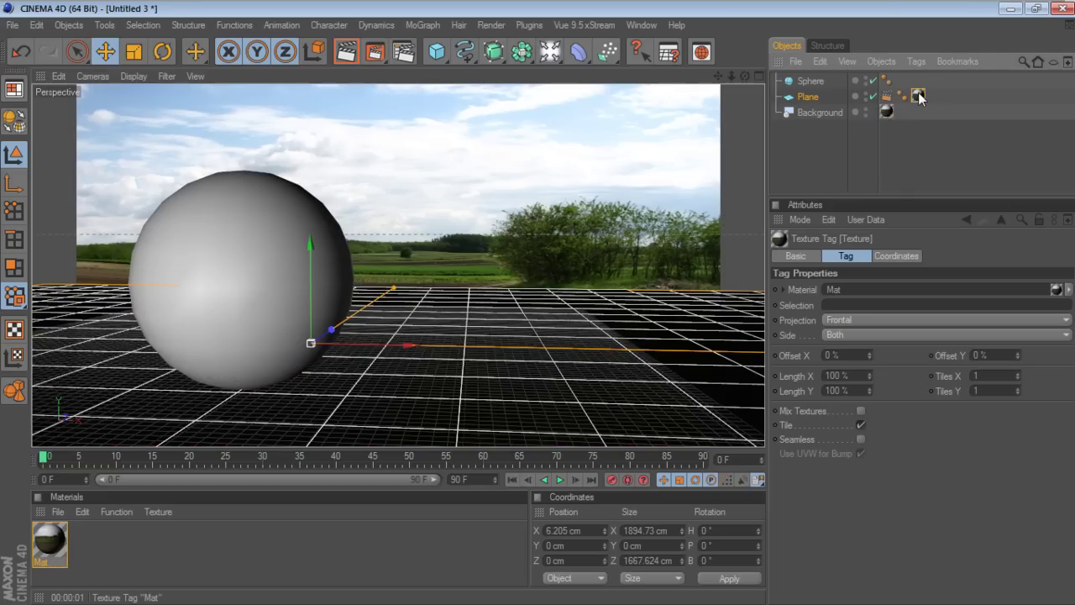
left_click(861, 425)
key("ctrl+r")
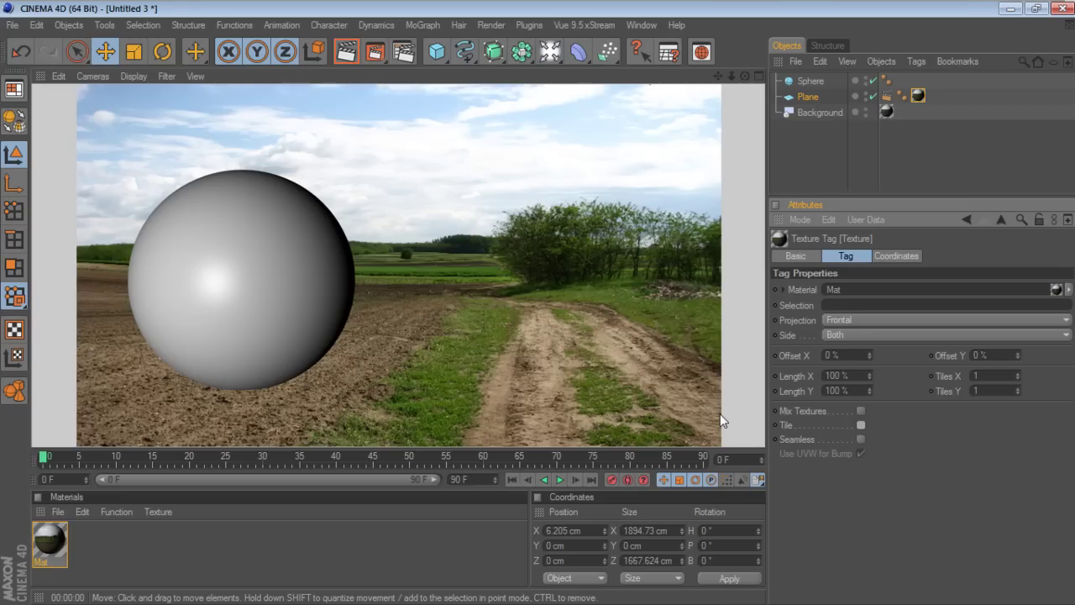
Delete the Compositing tag and the texture tag from the Plane.
left_click(888, 95)
key("Delete")
left_click_drag(889, 101, 903, 96)
key("Delete")
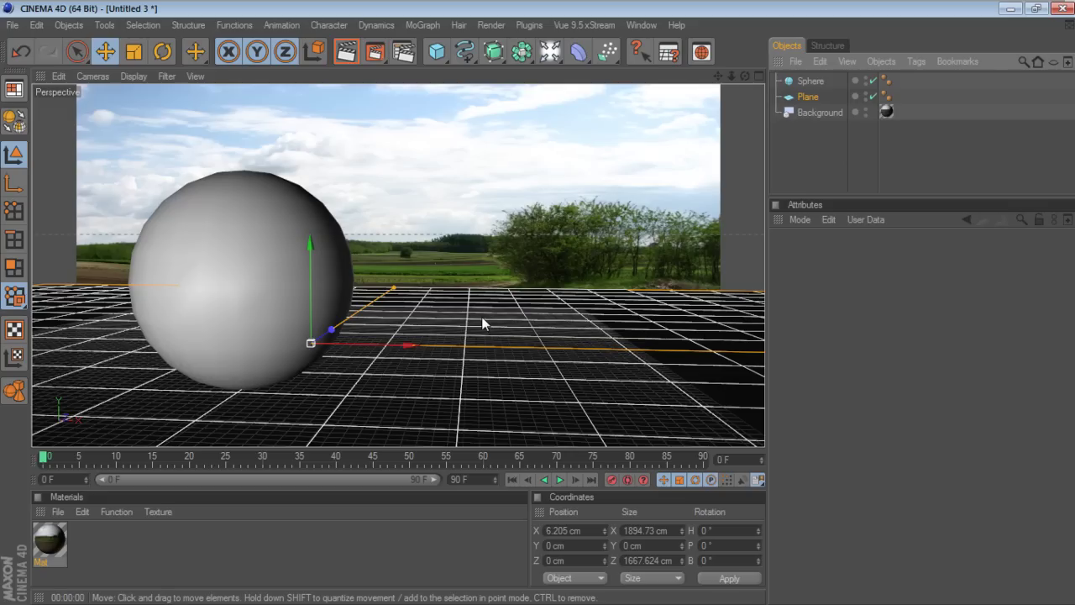
Apply the landscape material Mat to the Plane and set its texture projection to Frontal.
left_click(52, 527)
left_click_drag(813, 104, 811, 101)
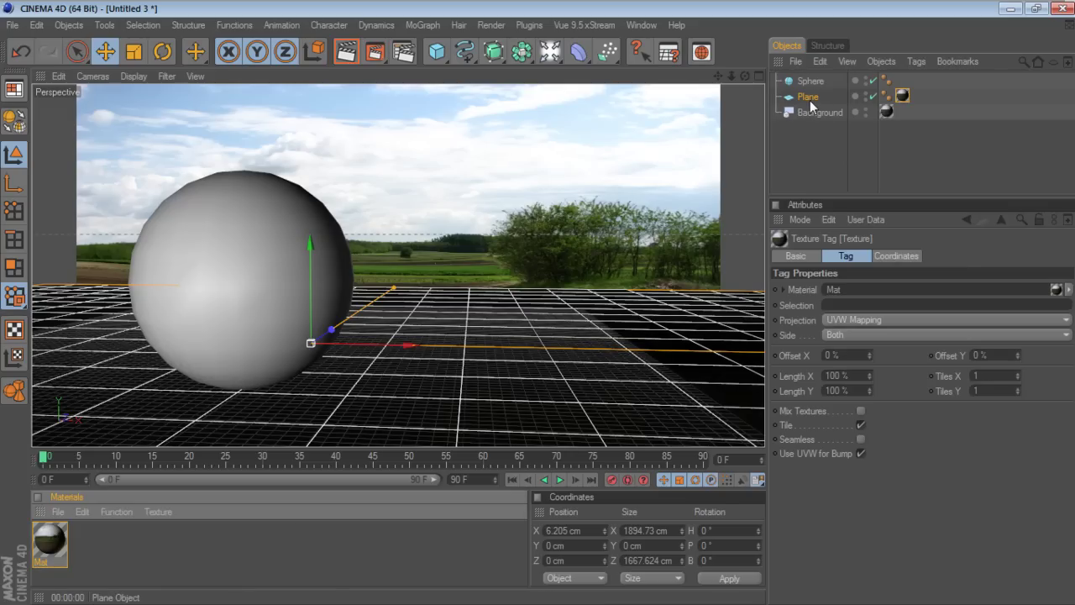
left_click(846, 320)
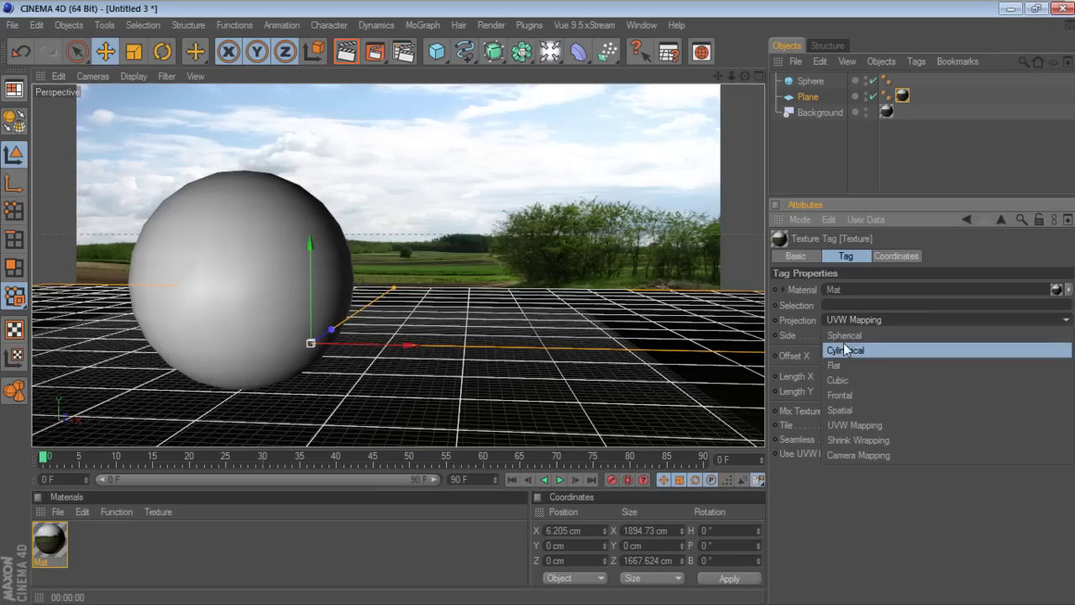
left_click(840, 394)
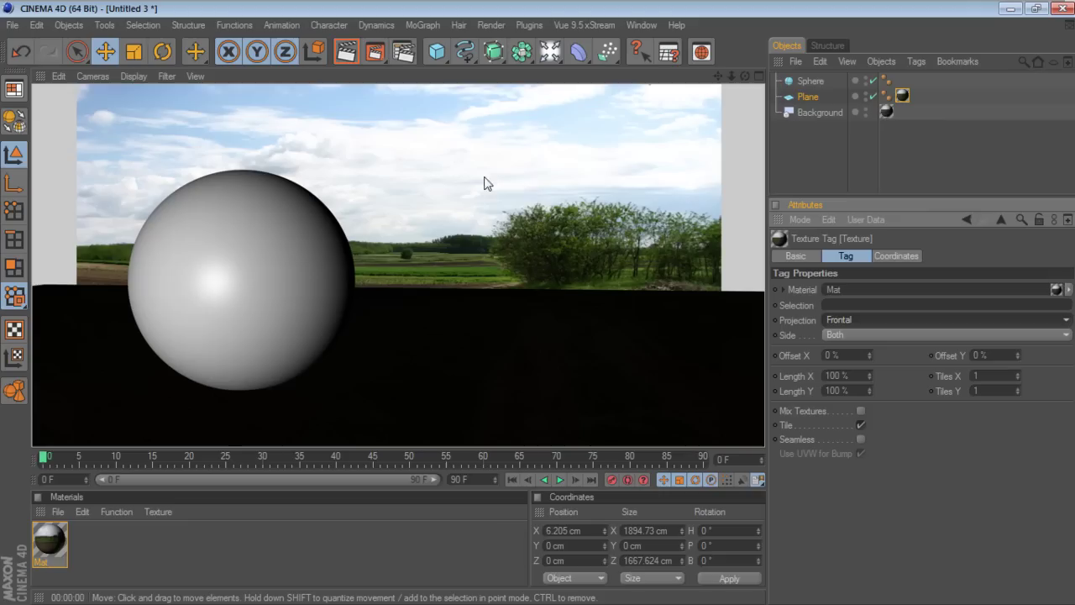
Add a Compositing tag to the Plane, enable Compositing Background and render the view.
right_click(808, 98)
mouse_move(858, 15)
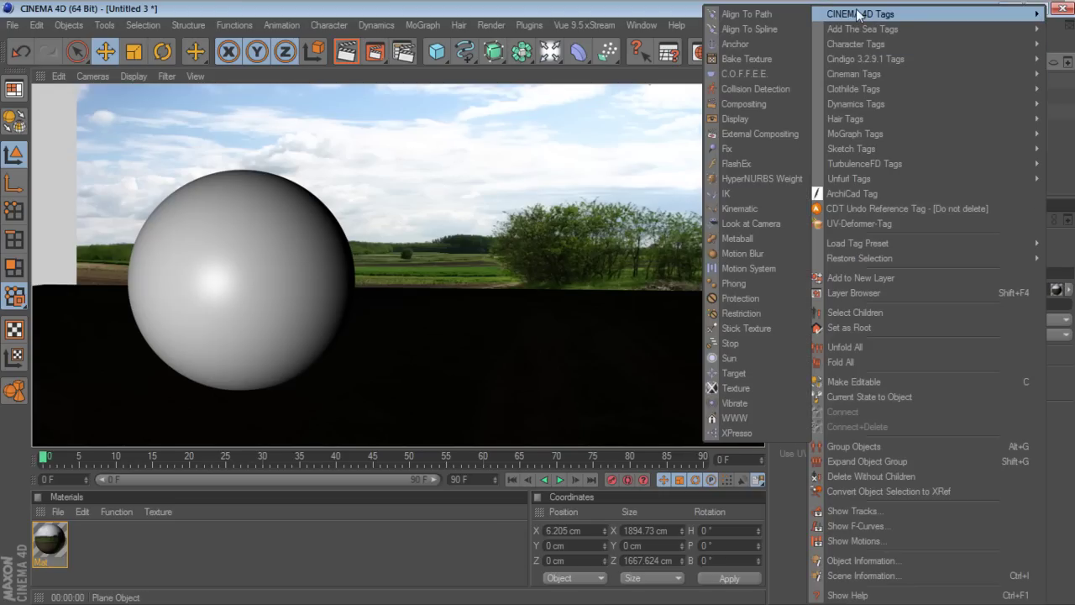
left_click(756, 104)
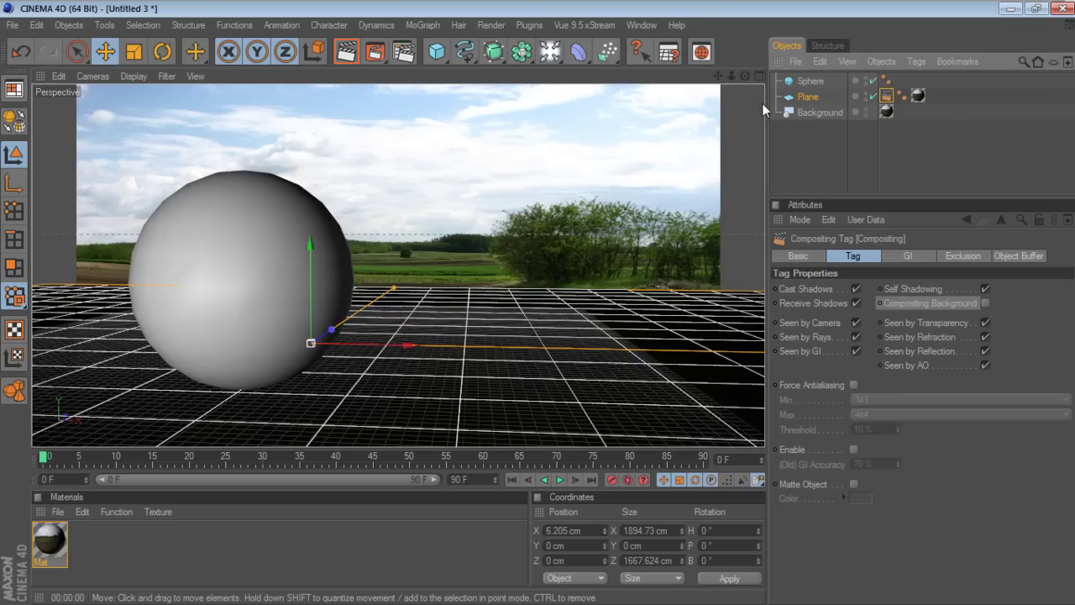
left_click(982, 303)
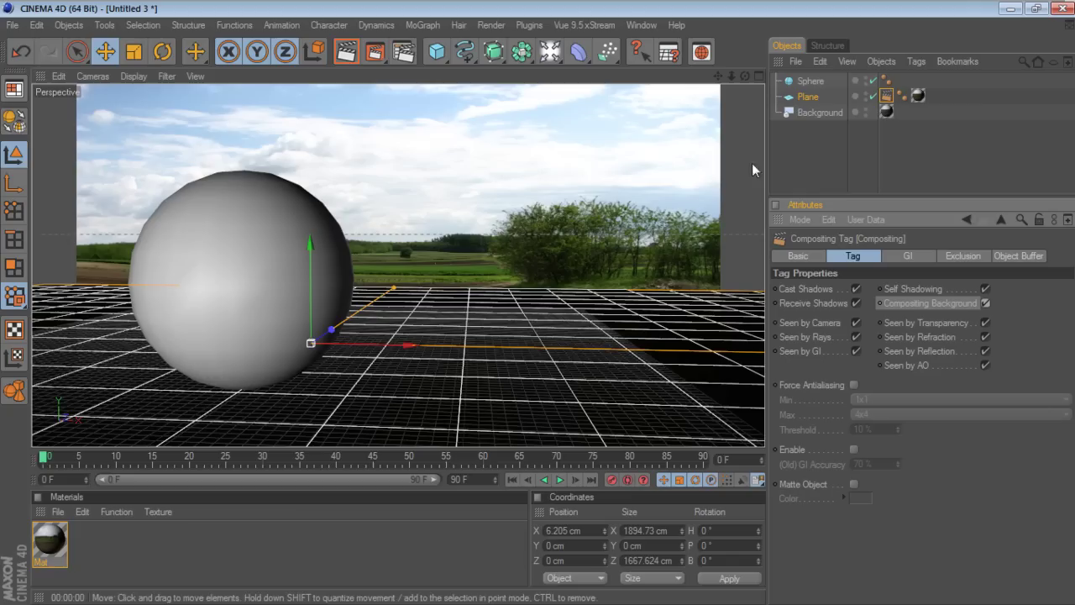
left_click(345, 54)
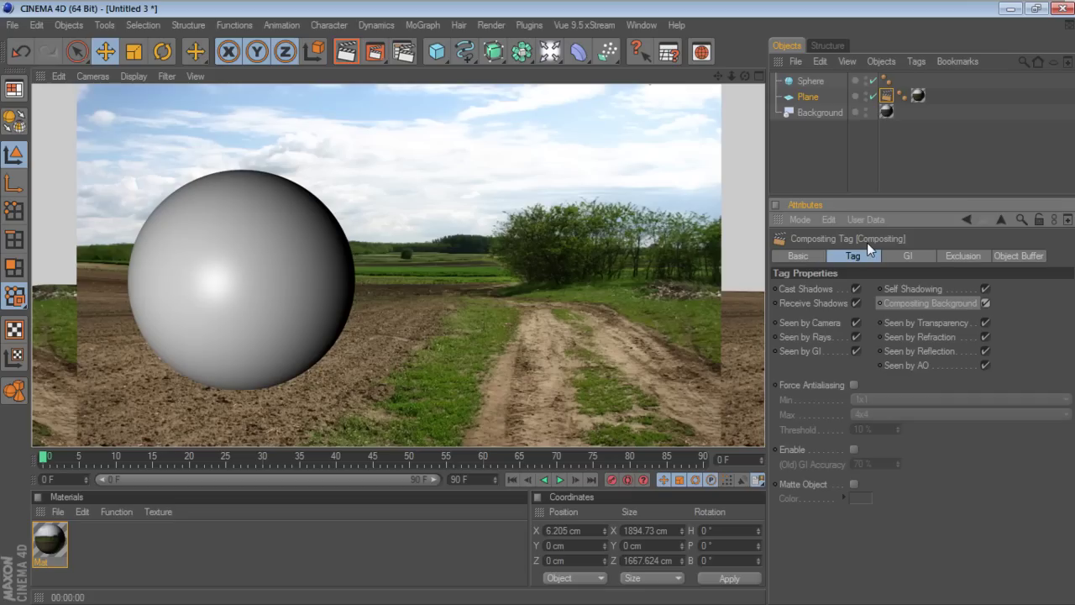
Turn off tiling in the Plane's texture tag.
left_click(916, 97)
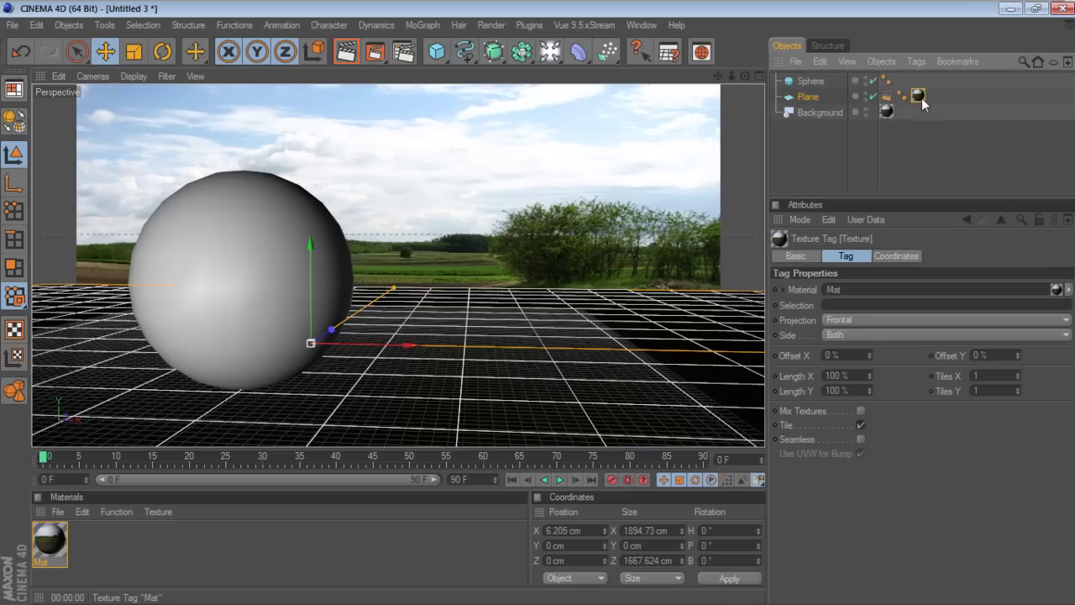
left_click(861, 425)
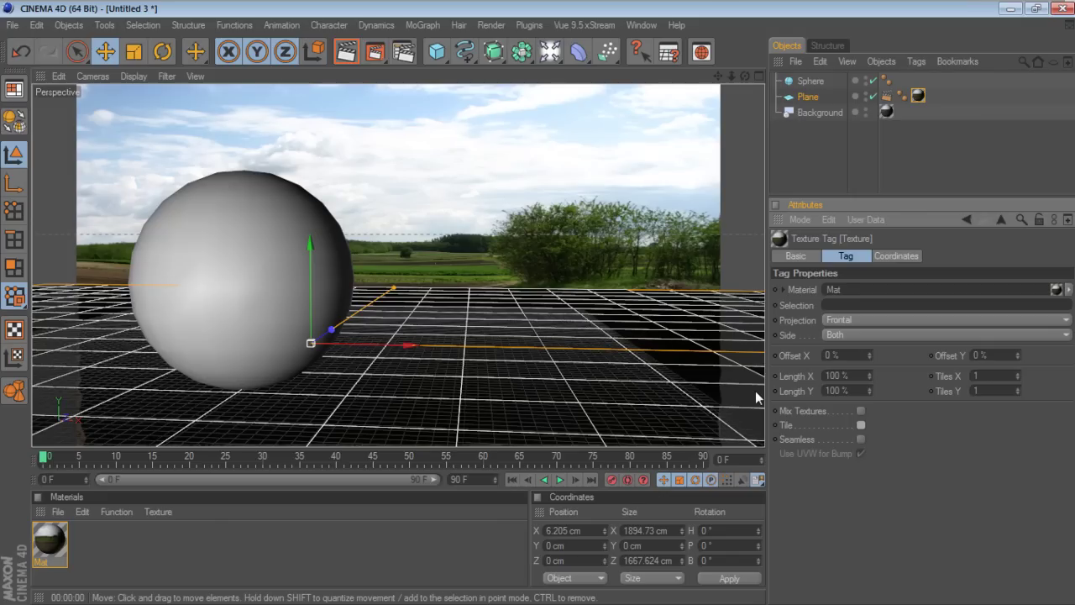
left_click_drag(332, 329, 332, 329)
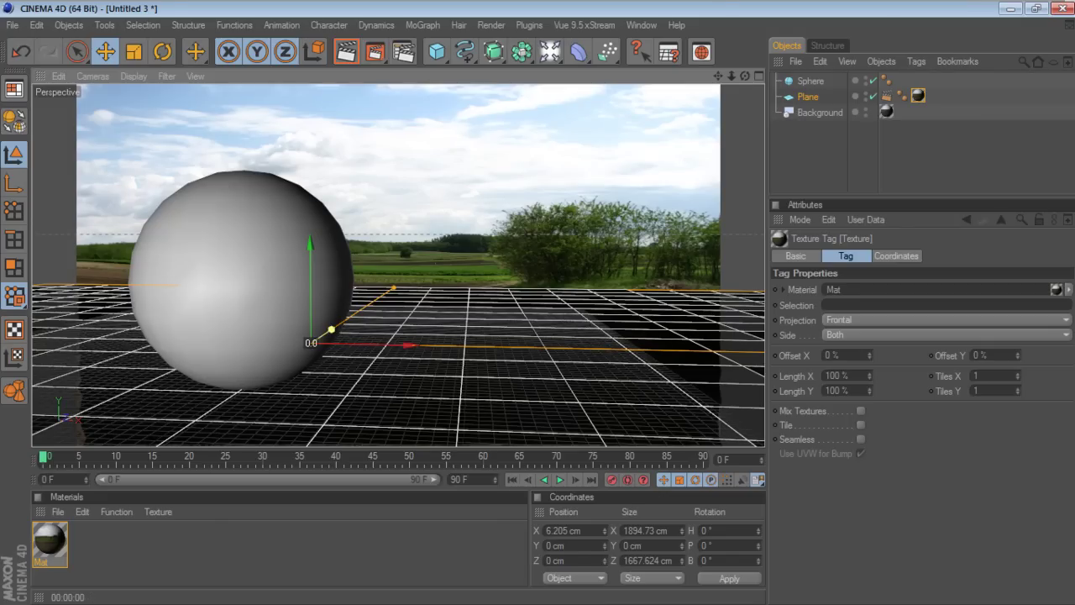
Move the Sphere back along Z to about 26.5 cm and render the view.
left_click(813, 81)
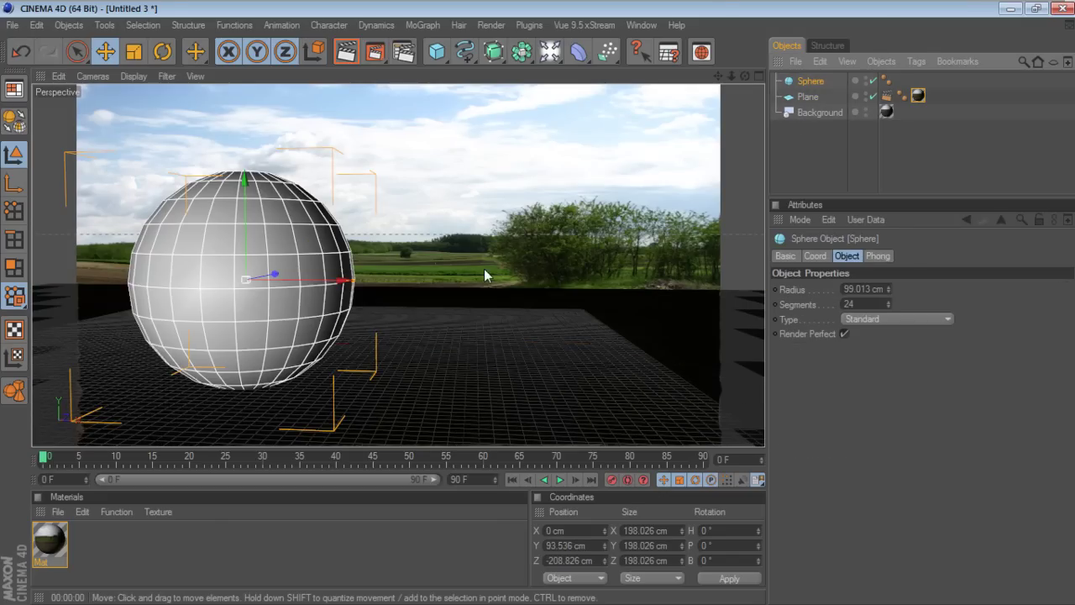
left_click_drag(276, 270, 332, 263)
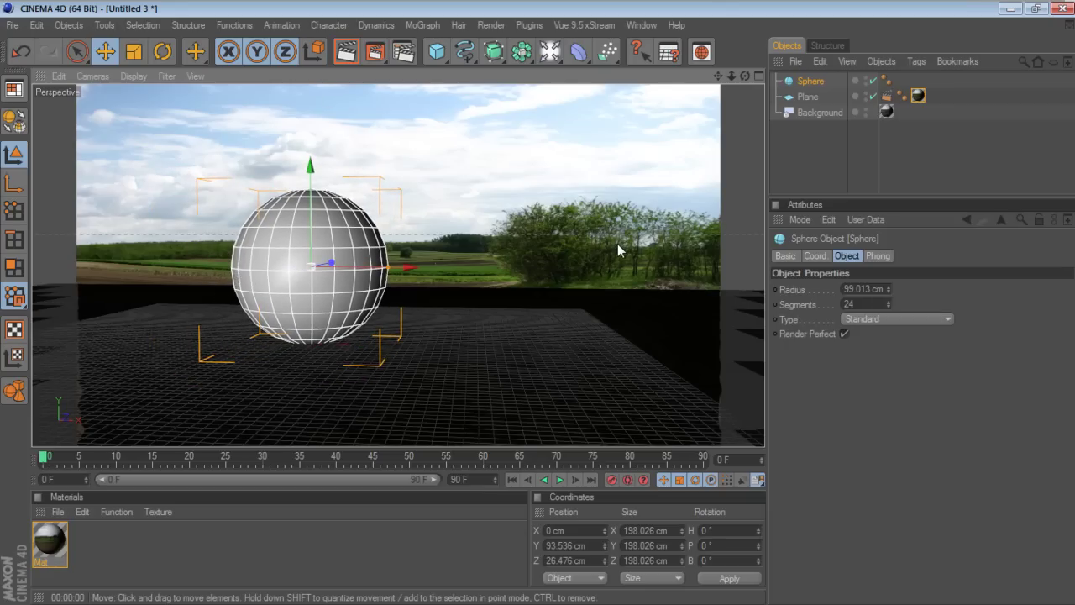
left_click(346, 52)
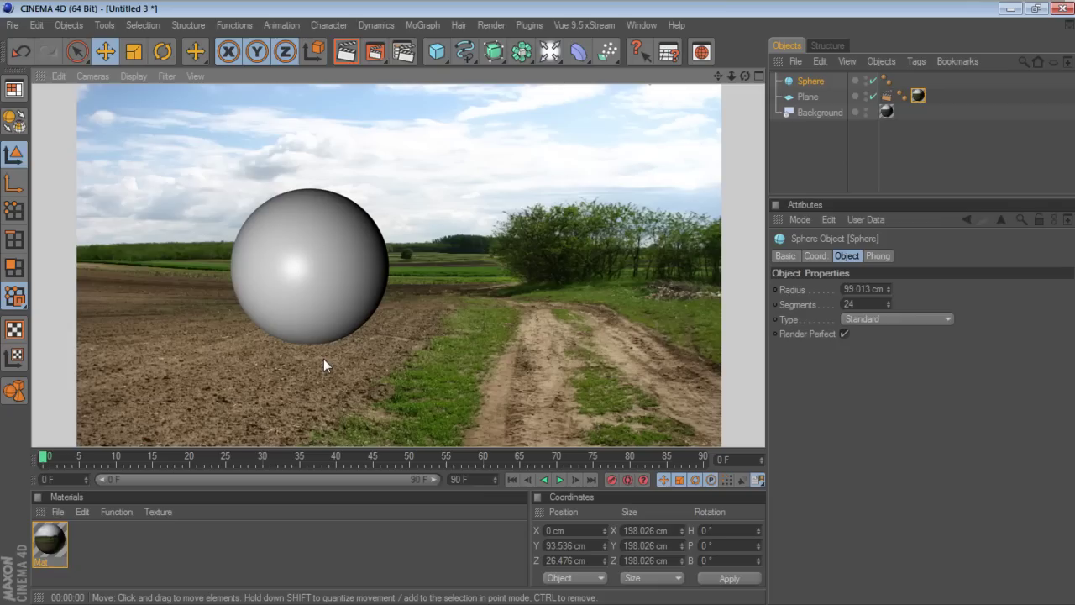
Set the Sphere's segments to 35.
left_click(809, 81)
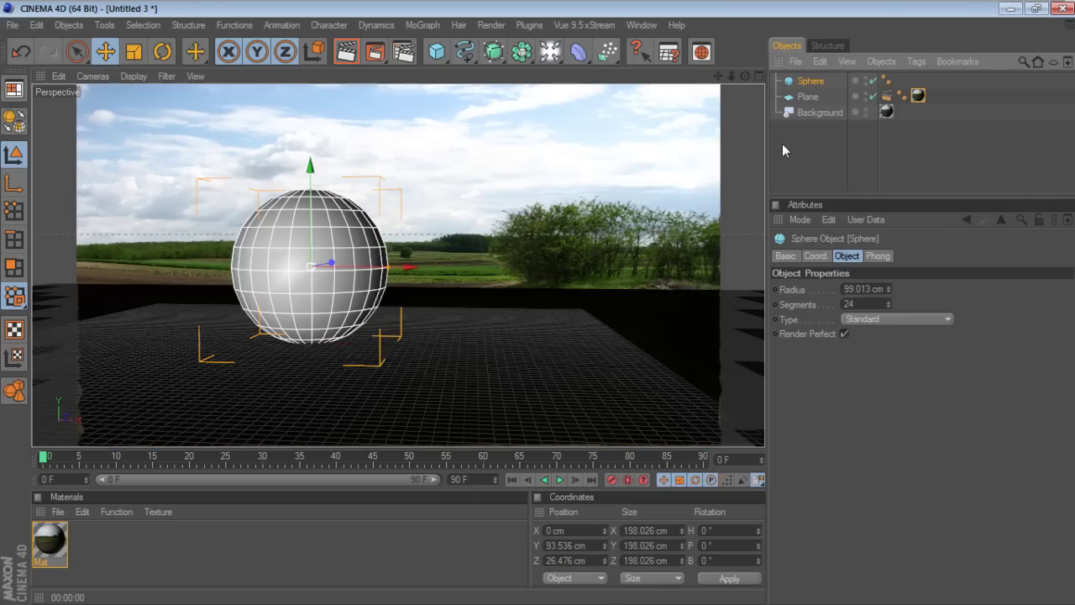
left_click_drag(820, 195, 825, 242)
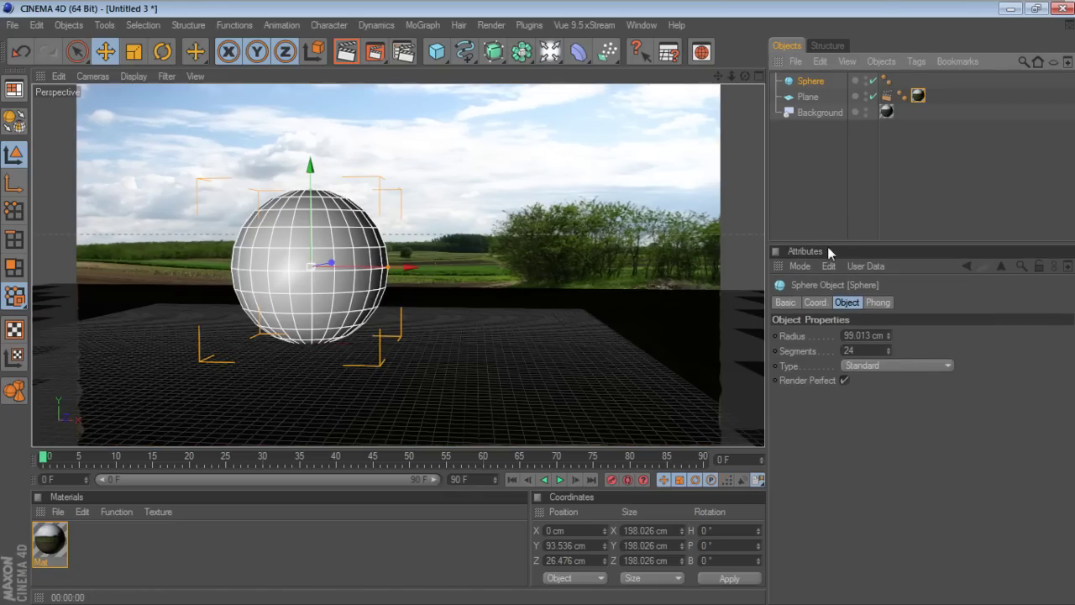
left_click(888, 346)
left_click(889, 346)
left_click(889, 346)
left_click(888, 346)
left_click(888, 346)
left_click(888, 346)
left_click(888, 346)
left_click(888, 347)
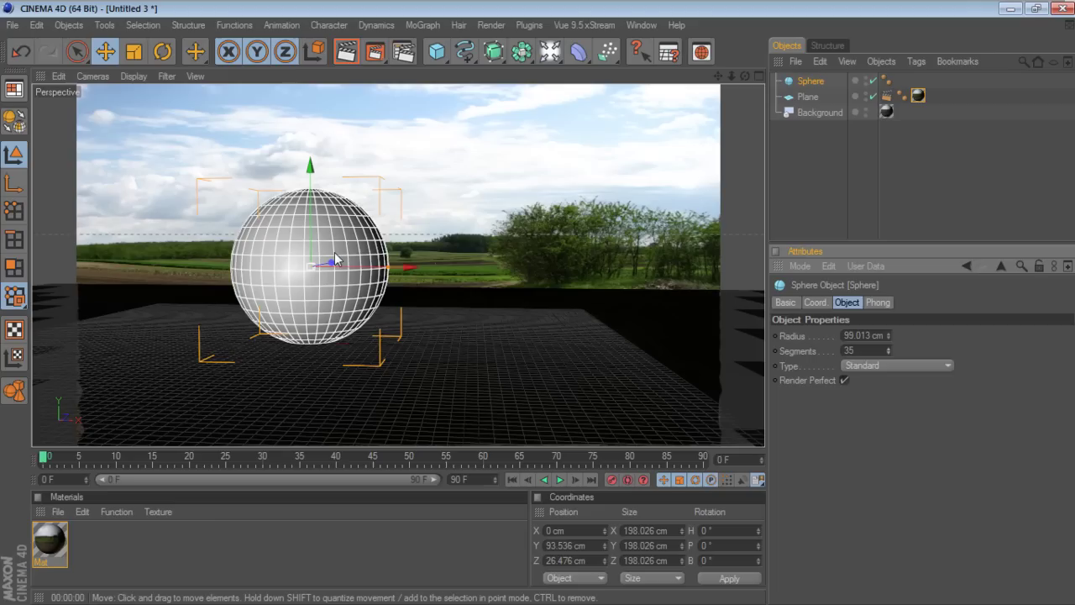
Convert the Sphere to an editable polygon object and select all its polygons.
key("c")
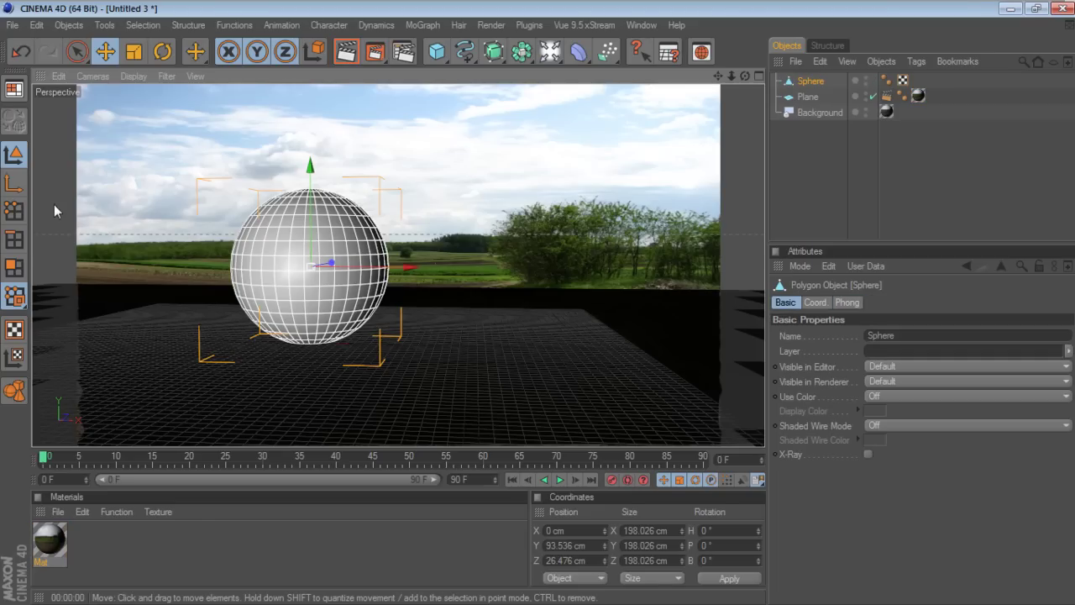
left_click(14, 267)
left_click(286, 245)
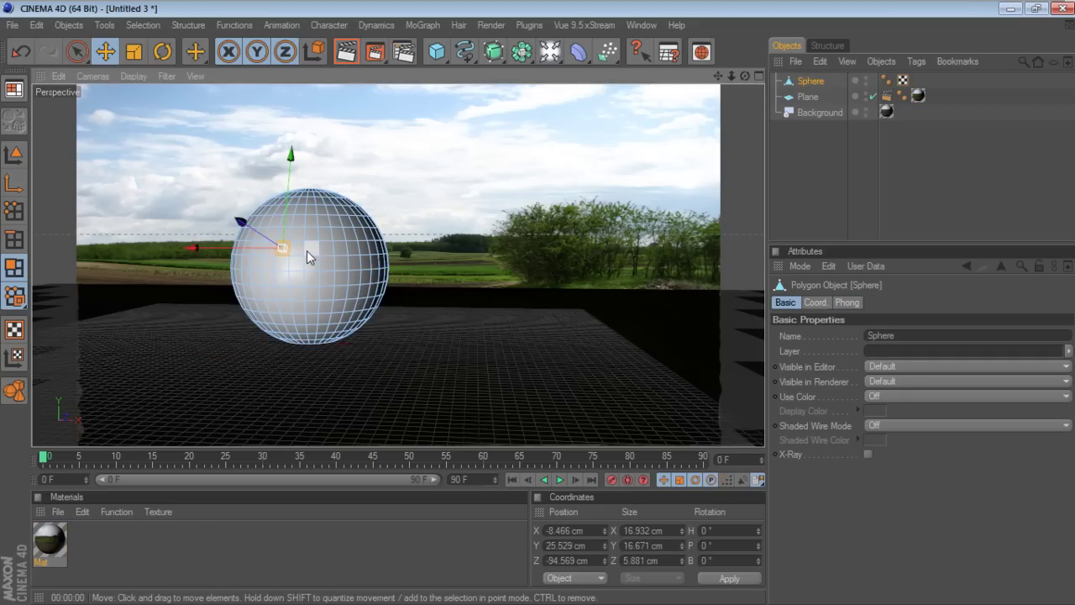
key("ctrl+a")
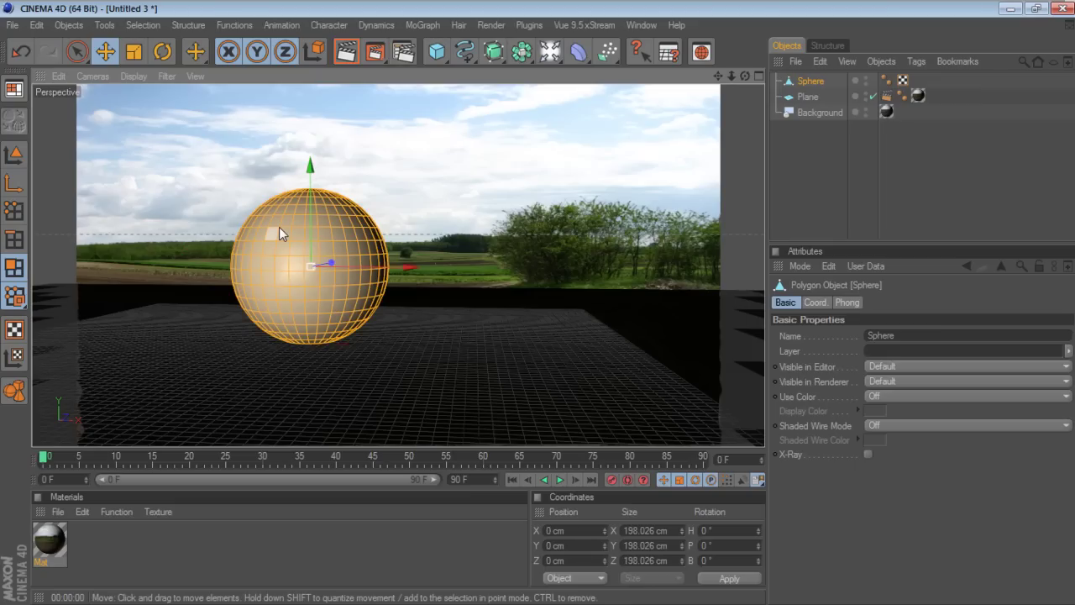
Activate the Extrude Inner tool for the Sphere's selected polygons.
key("v")
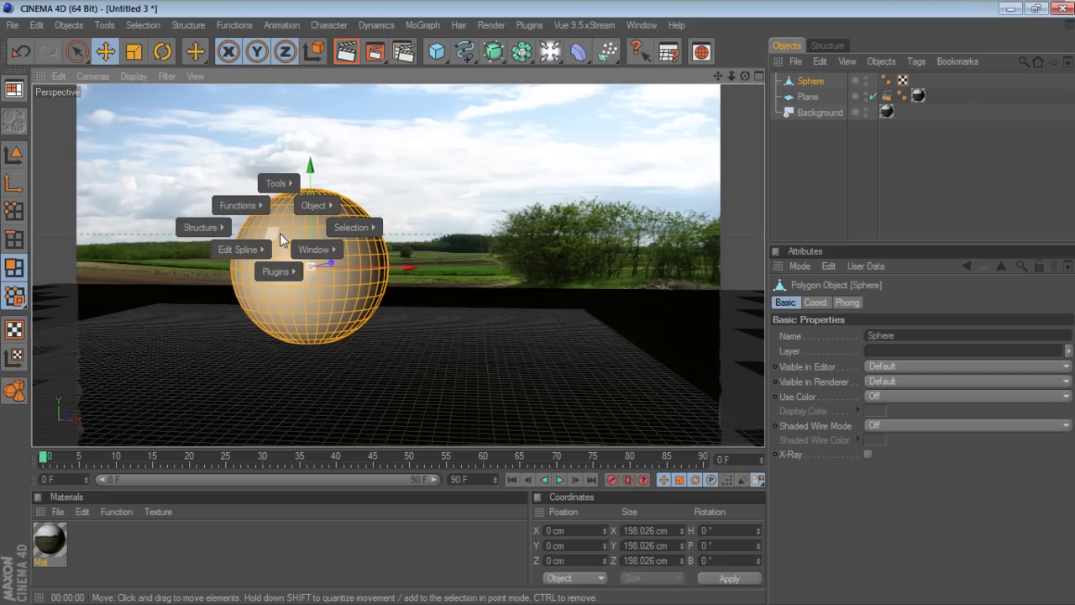
mouse_move(224, 230)
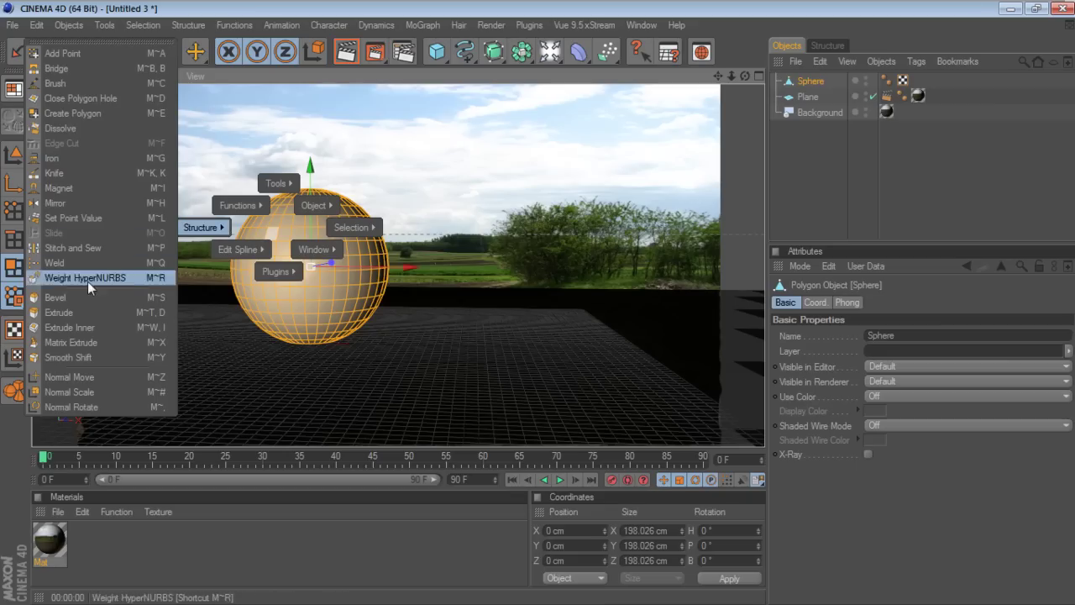
left_click(78, 327)
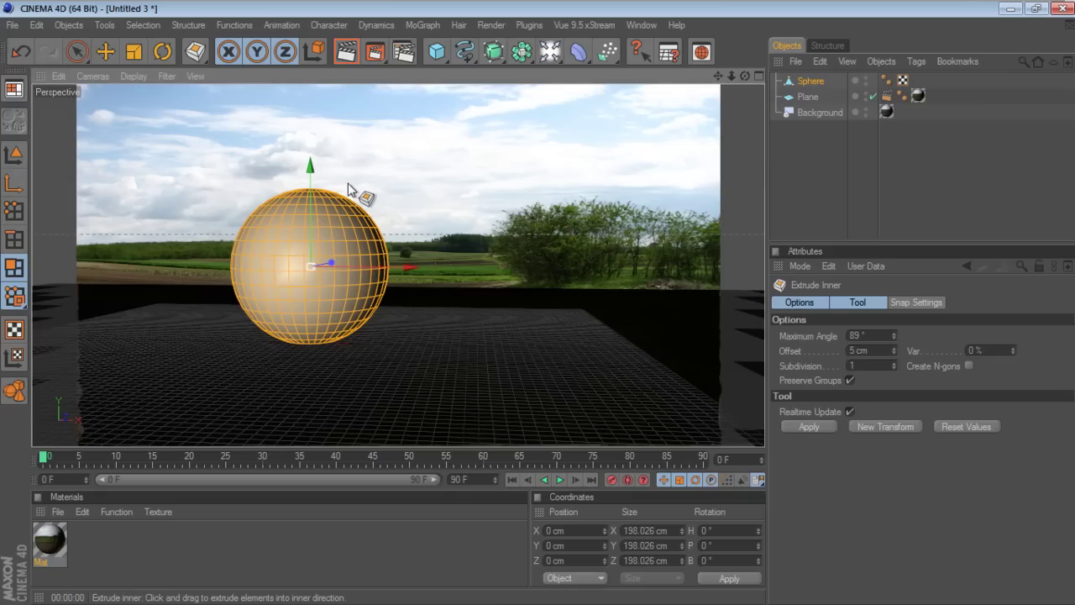
Add a Camera object at the current viewpoint and look through it.
left_click(549, 52)
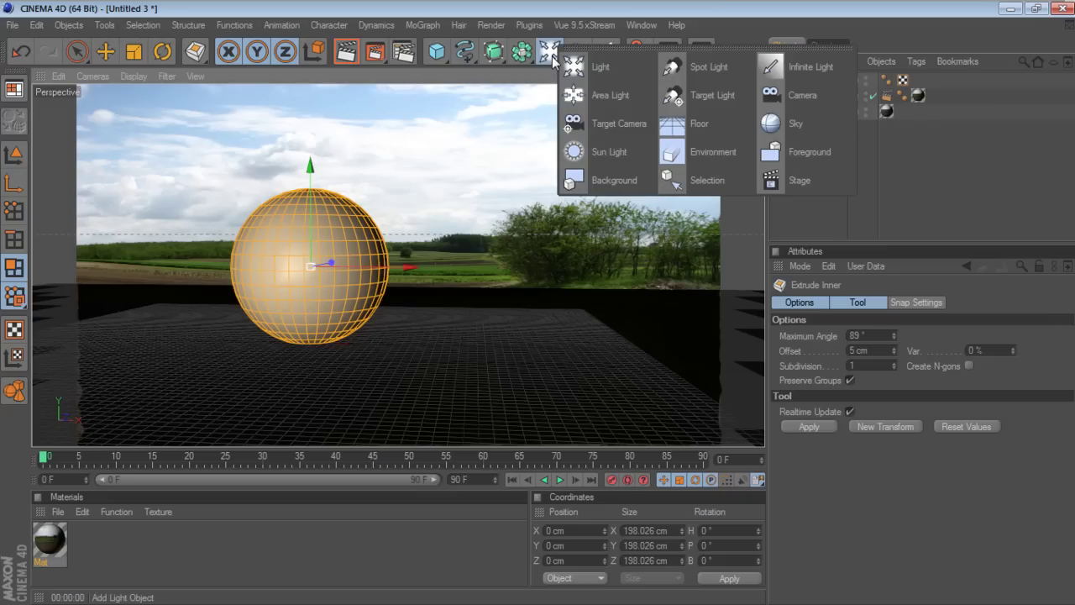
left_click(786, 95)
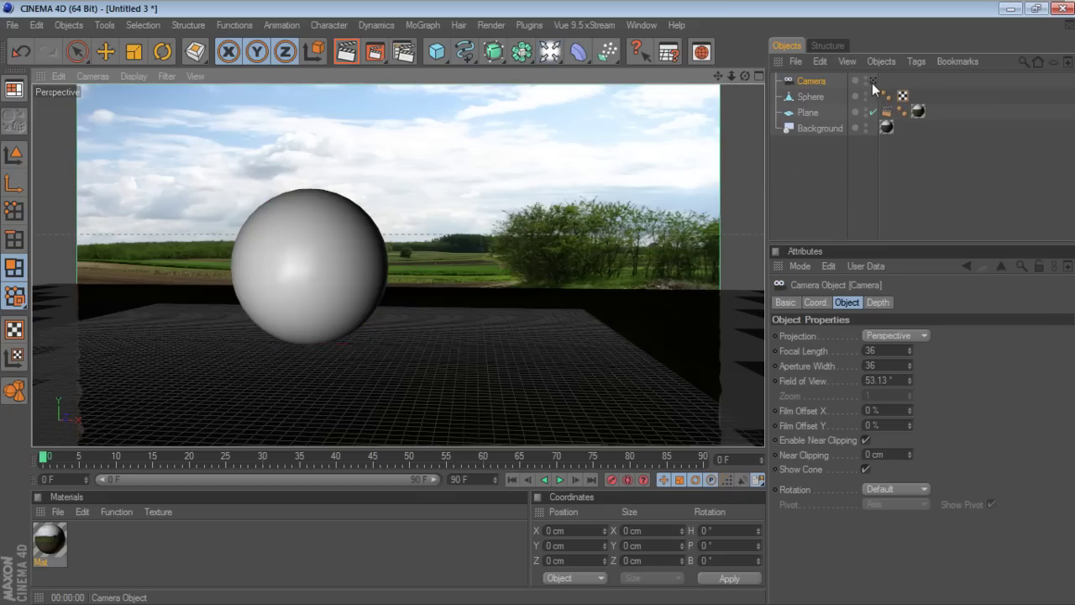
left_click_drag(874, 84, 295, 286)
left_click_drag(230, 380, 797, 115)
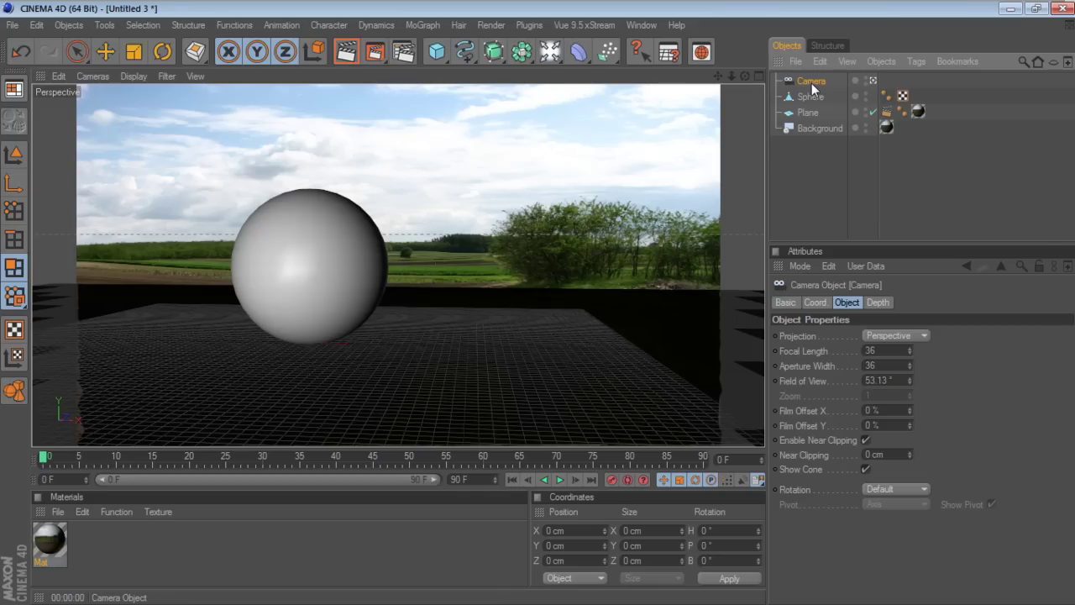
Add a Protection tag to the Camera to lock its viewpoint.
right_click(812, 84)
mouse_move(843, 15)
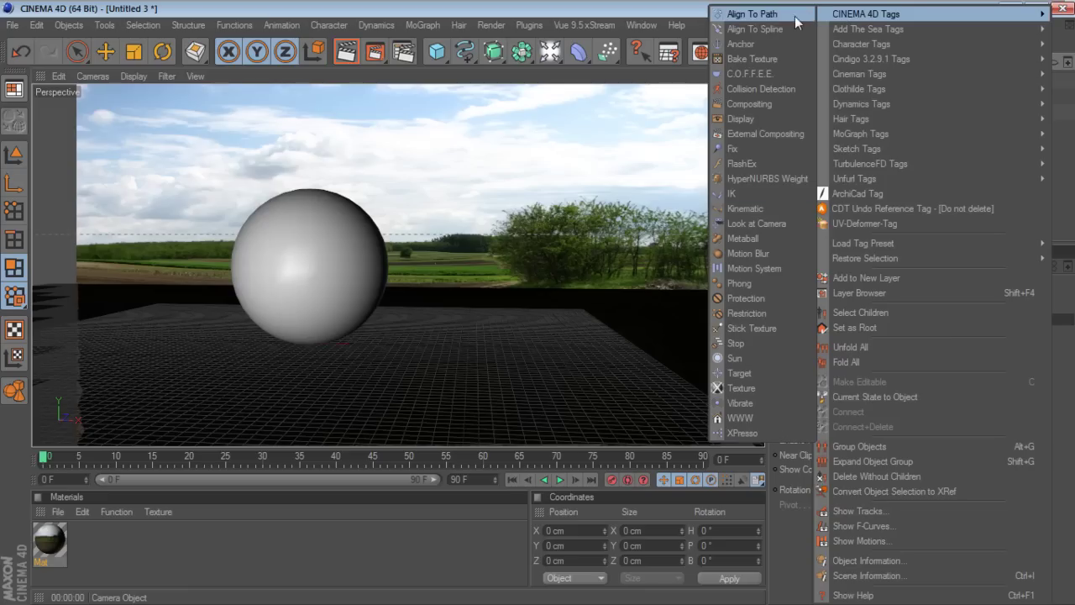
left_click(773, 302)
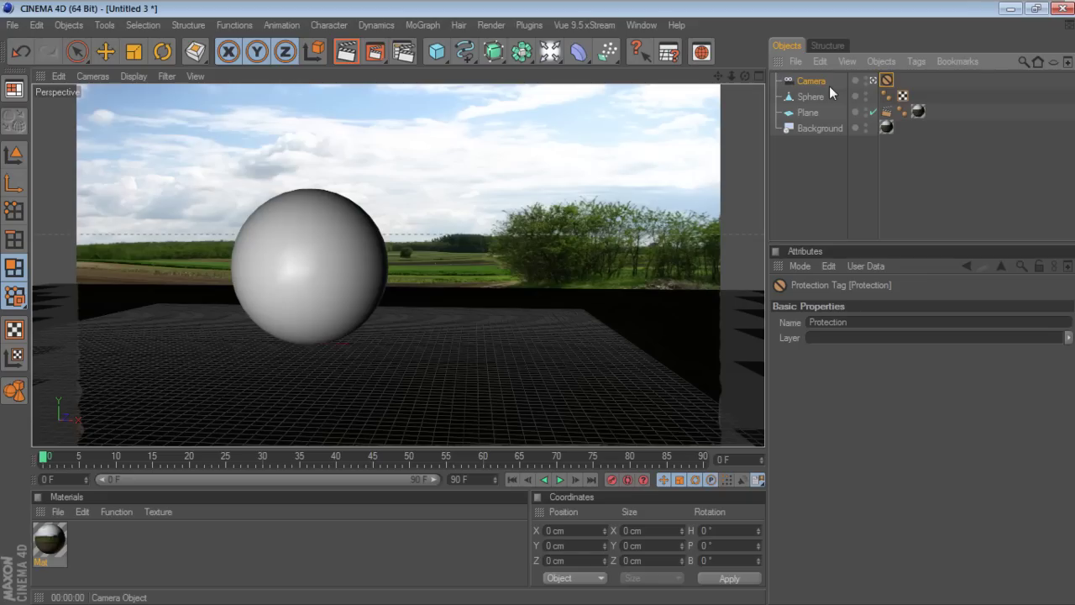
mouse_move(732, 75)
left_mouse_down()
mouse_move(752, 78)
mouse_move(712, 77)
left_mouse_up()
Switch out of the Camera's view and reselect the Sphere, framing it up close for polygon editing.
left_click(874, 79)
left_click(873, 81)
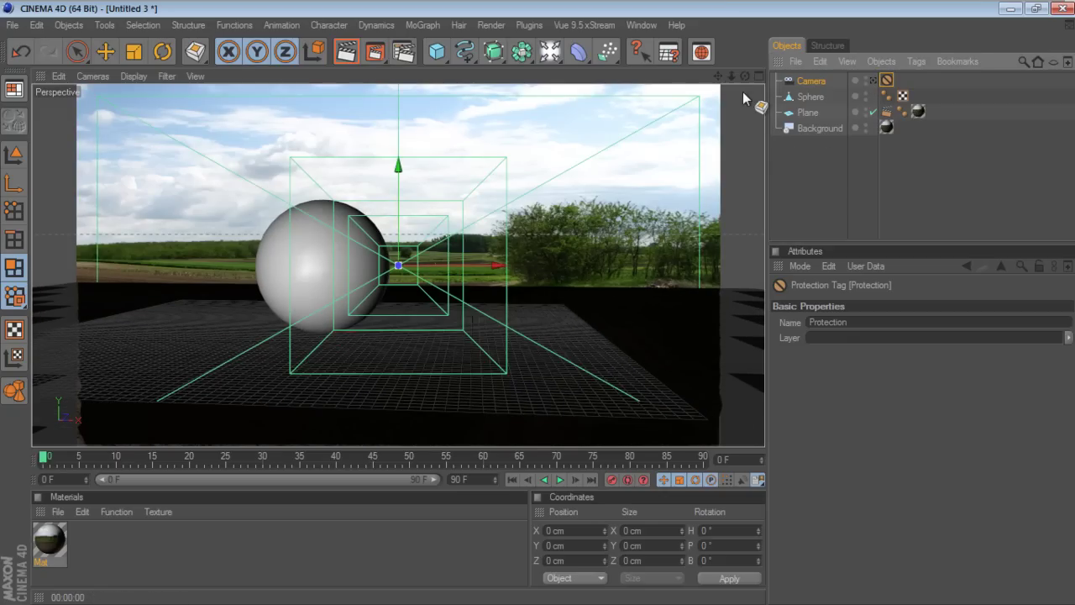
left_click_drag(742, 75, 538, 302)
left_click(792, 96)
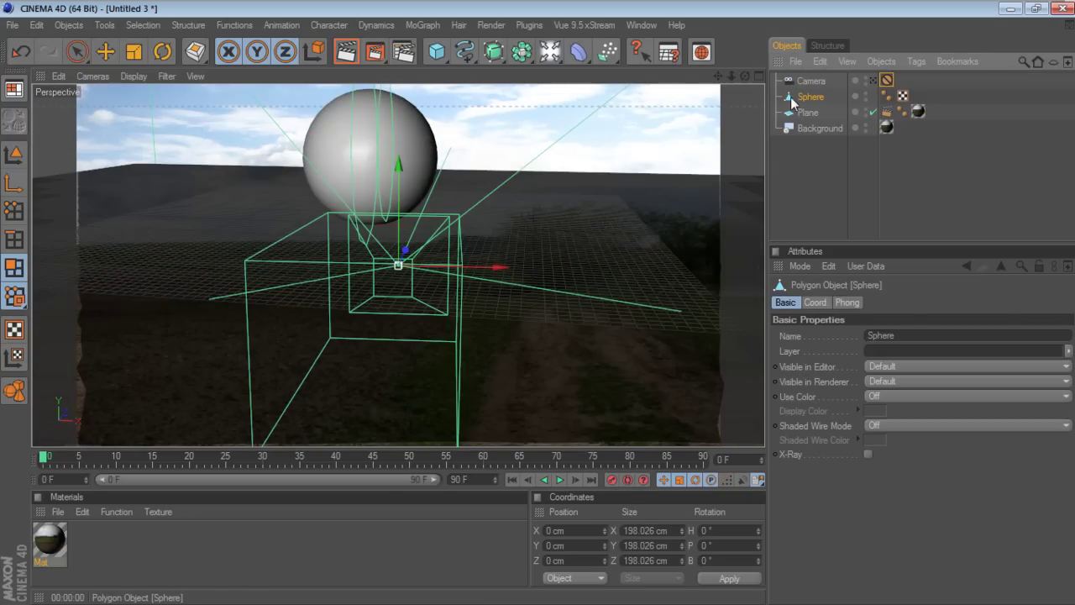
left_click_drag(716, 84, 547, 241)
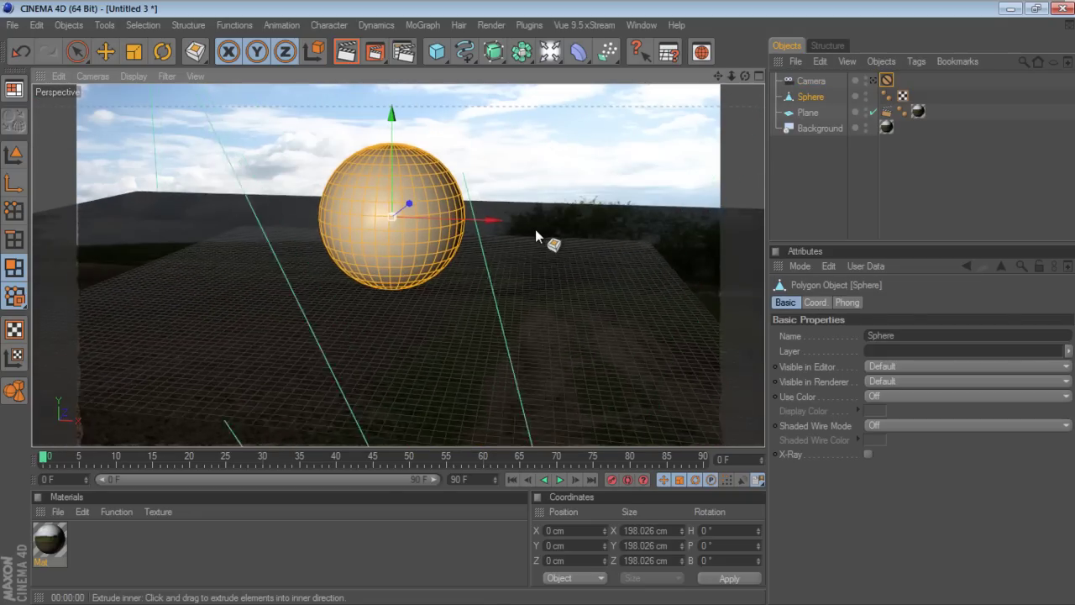
scroll(547, 240, "up", 3)
left_click_drag(581, 183, 586, 176)
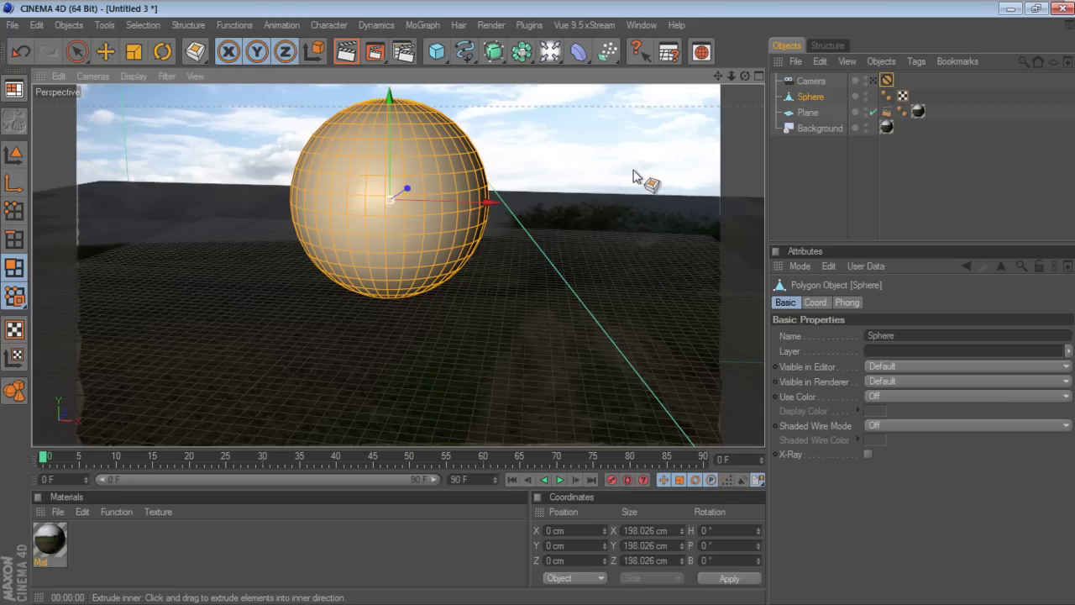
left_click_drag(719, 74, 713, 100)
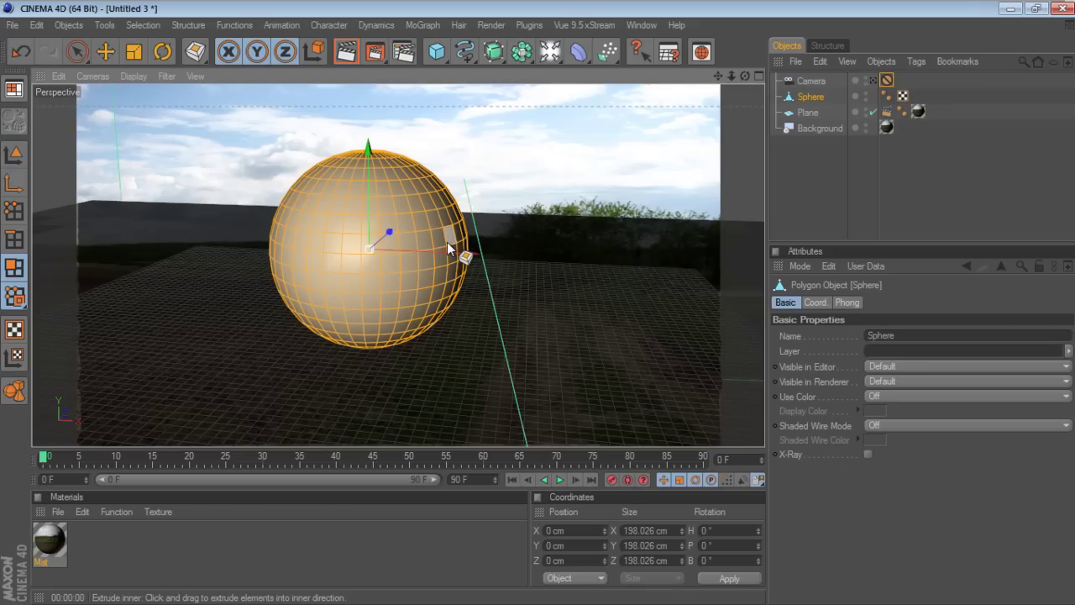
Inner-extrude the Sphere's polygons individually by about 1.8 cm with Preserve Groups off.
left_click(194, 53)
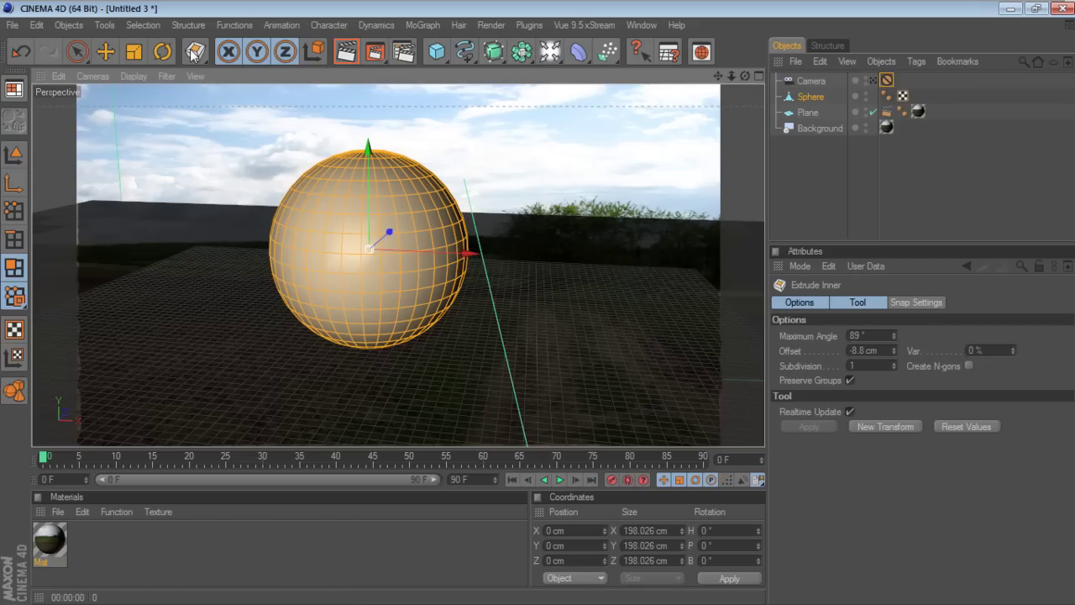
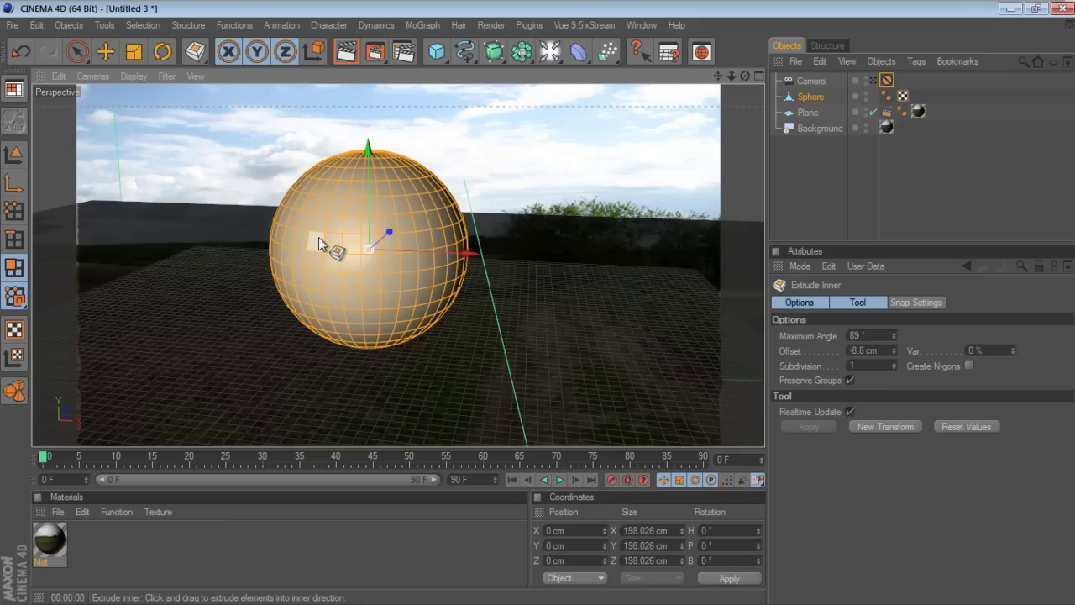
left_click(849, 381)
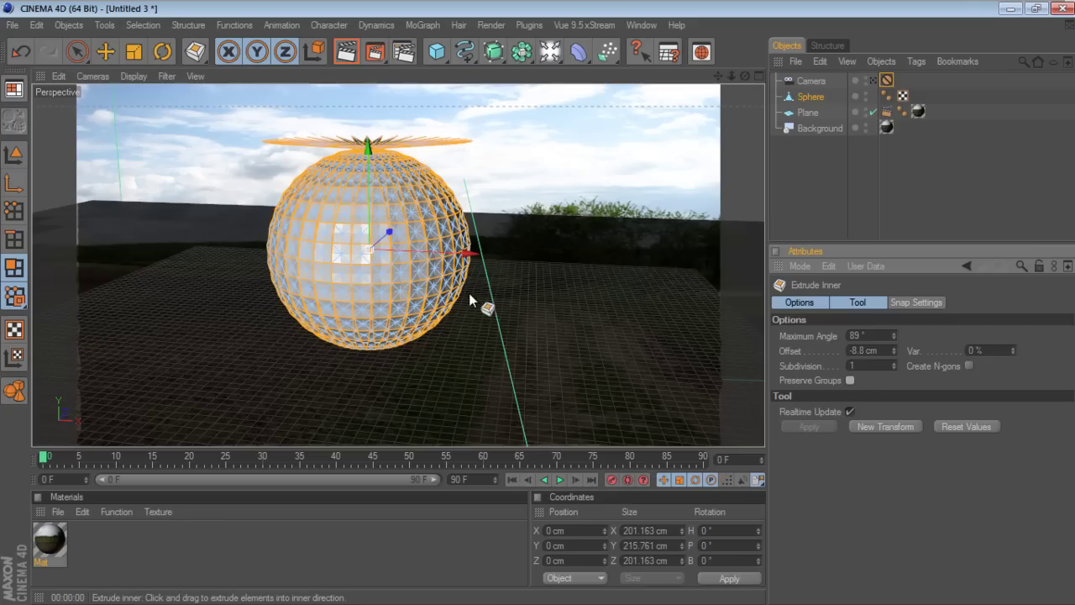
key("ctrl+z")
key("ctrl+z")
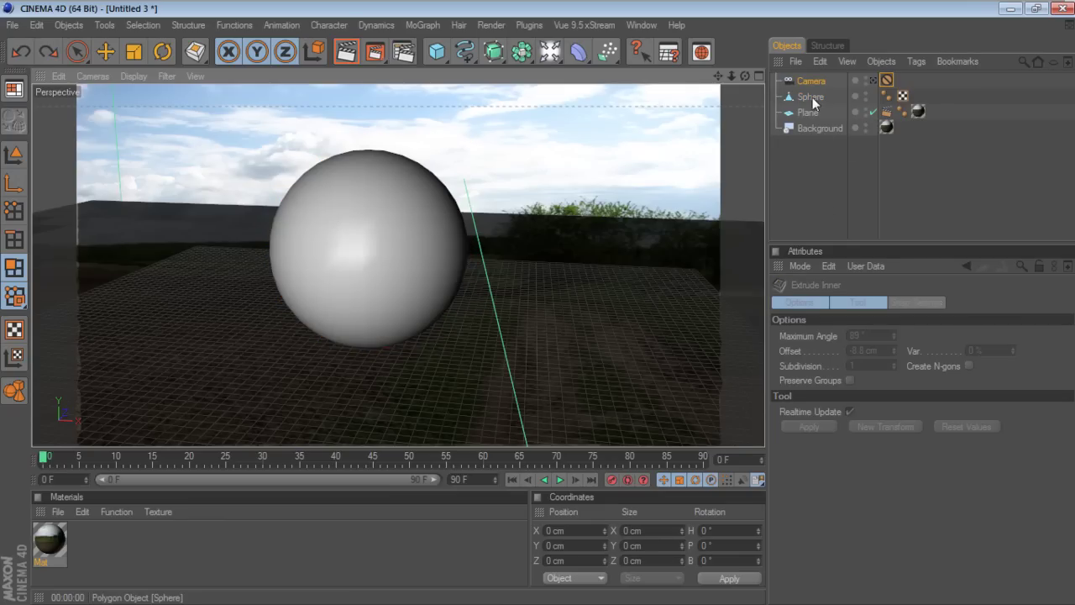
key("ctrl+y")
key("i")
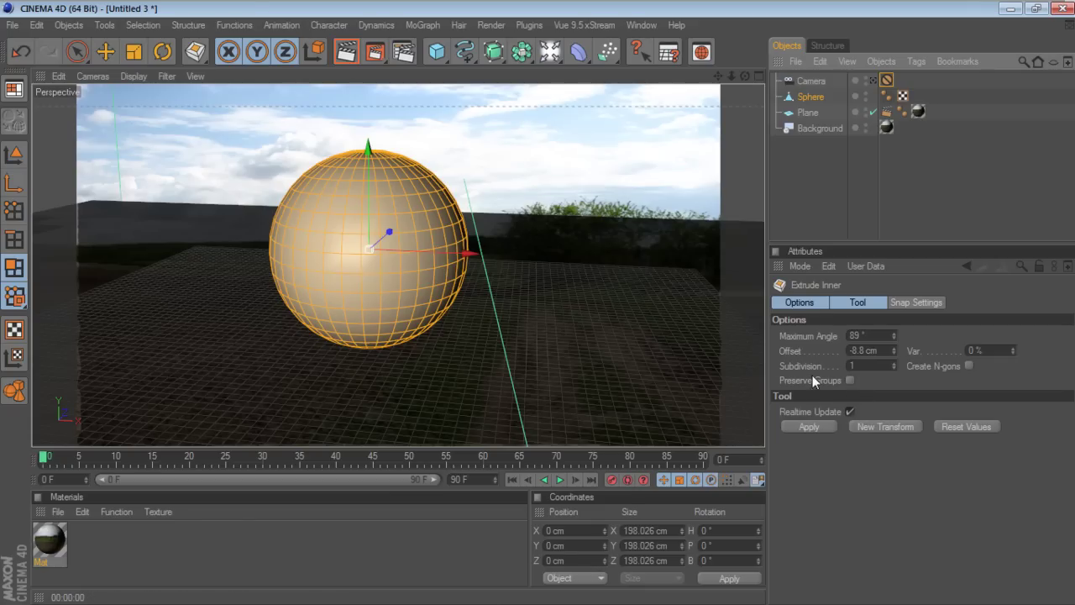
left_click_drag(366, 283, 379, 283)
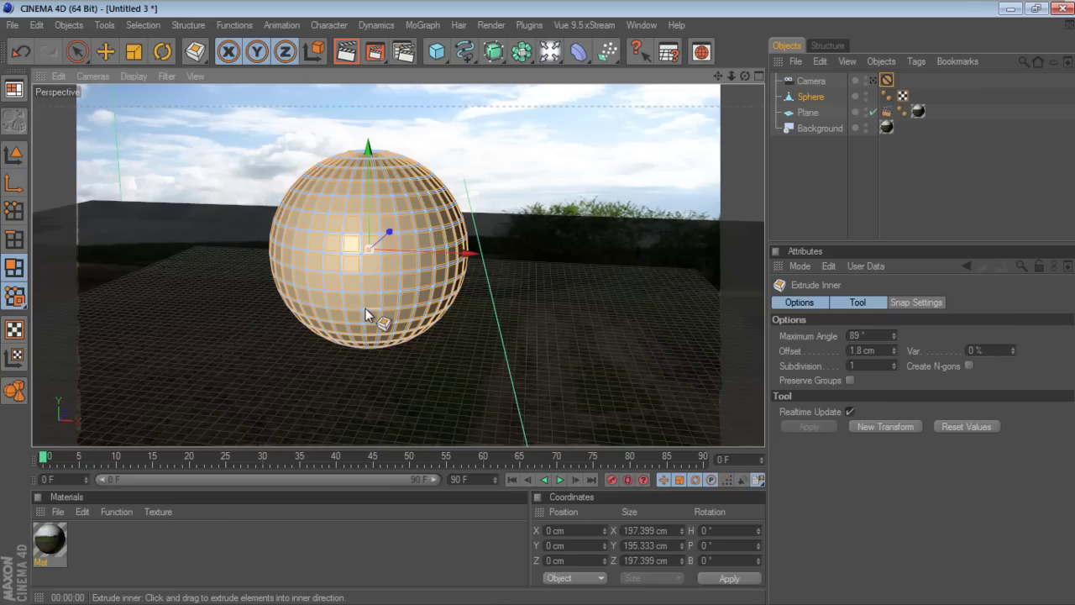
Extrude the Sphere's inset polygons outward by about 8.4 cm.
key("v")
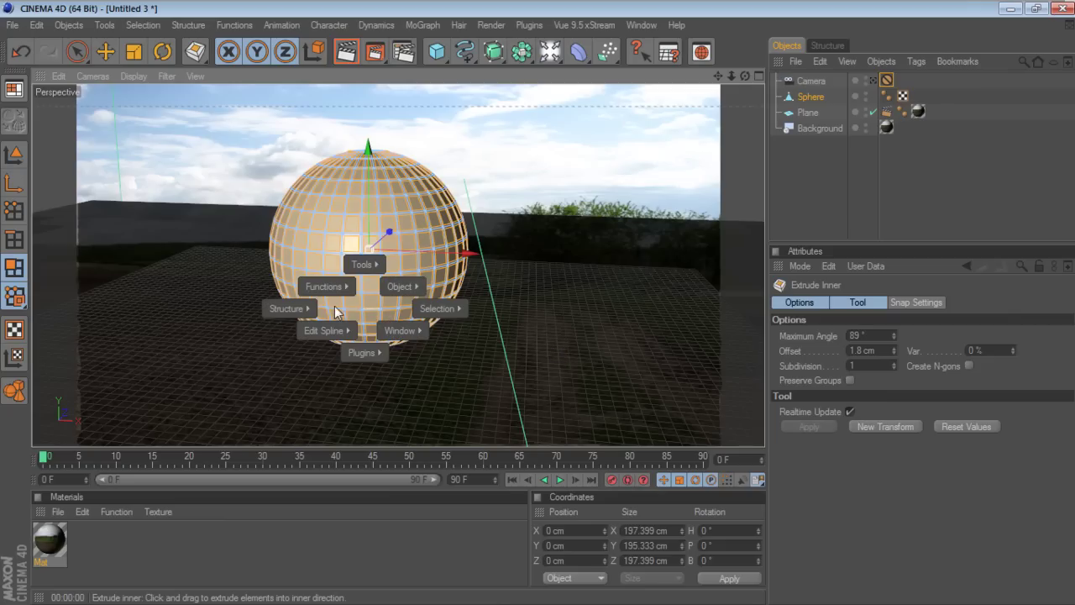
mouse_move(290, 308)
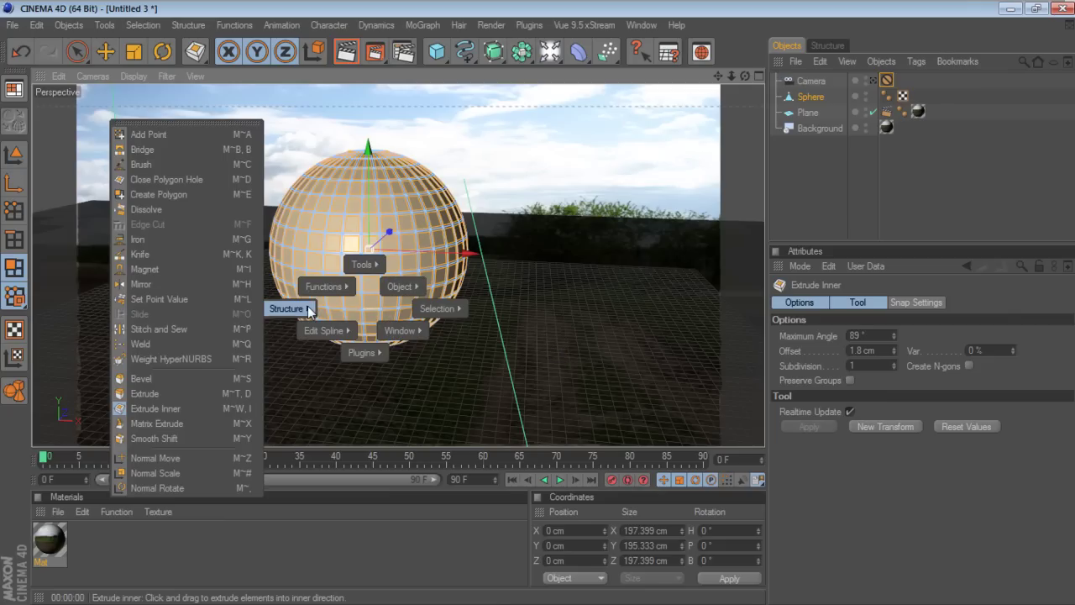
left_click(157, 393)
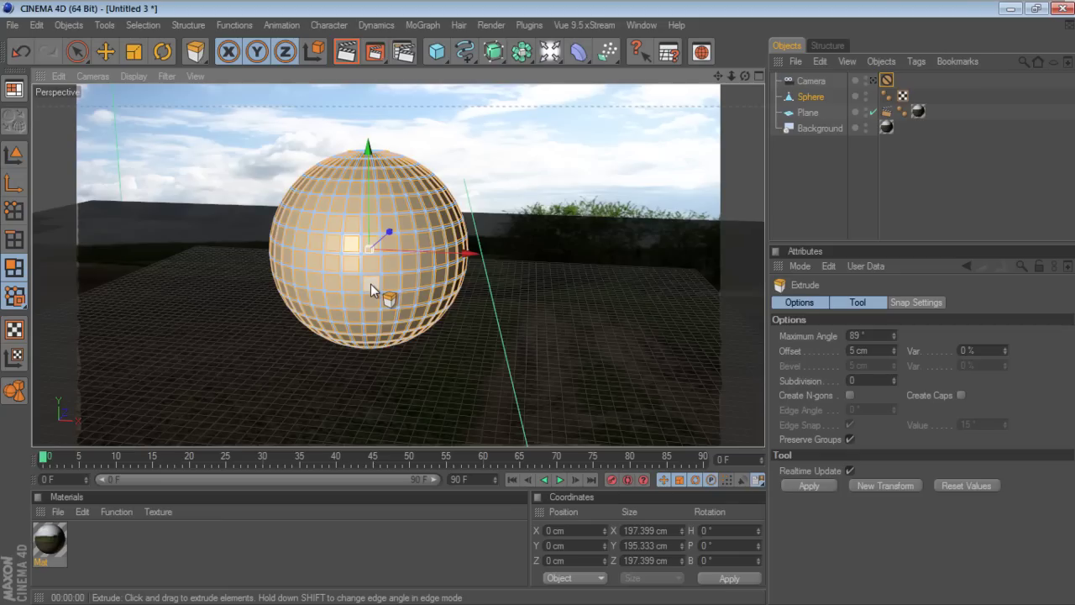
left_click_drag(370, 283, 471, 283)
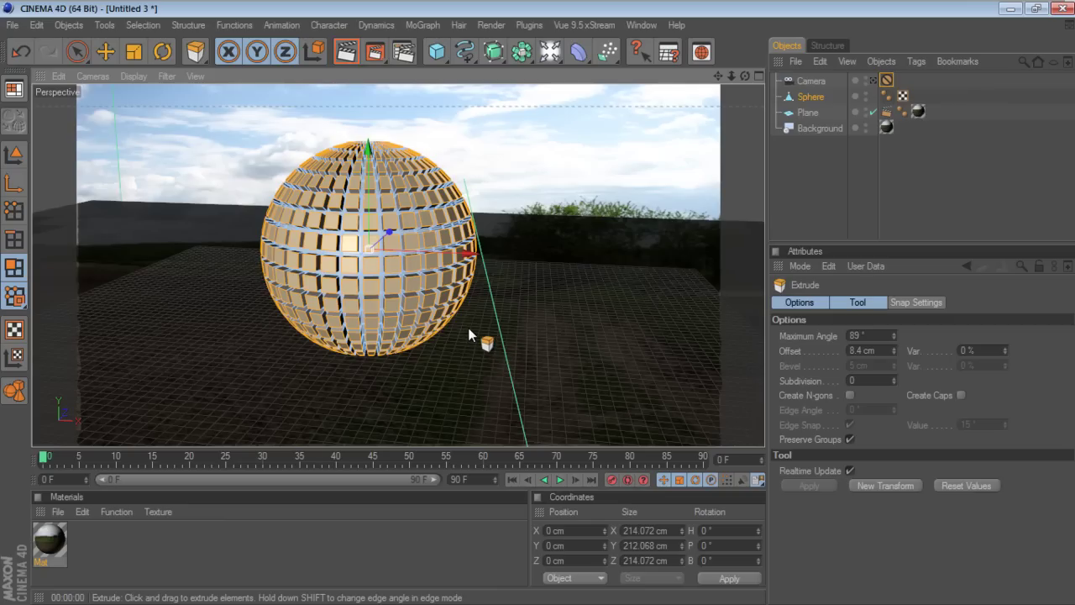
Inner-extrude the raised block faces twice, by about 1.5 cm and then about 1.1 cm.
scroll(458, 282, "up", 5)
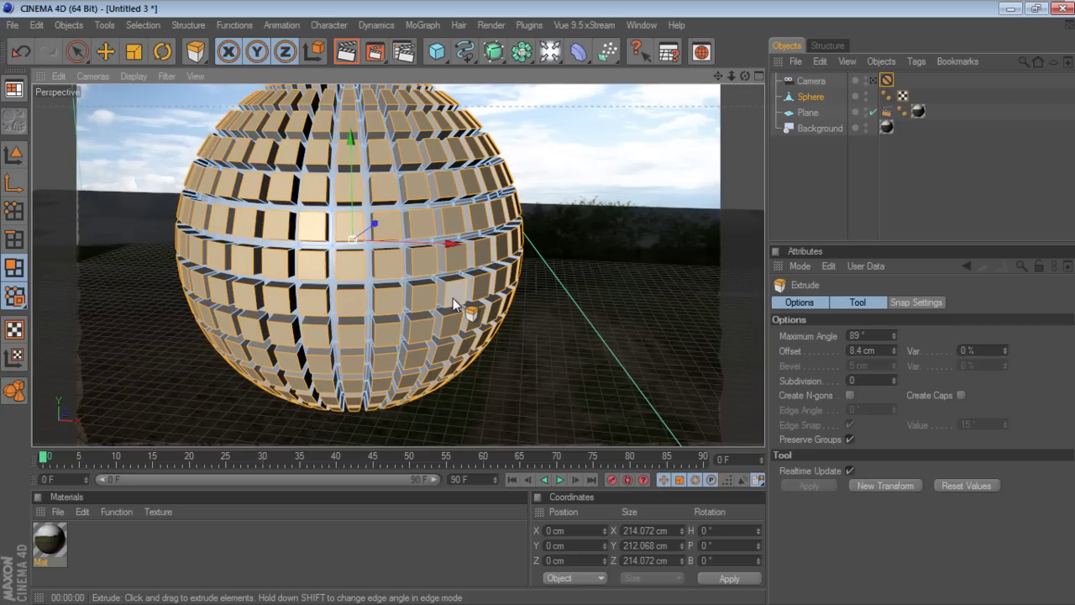
key("v")
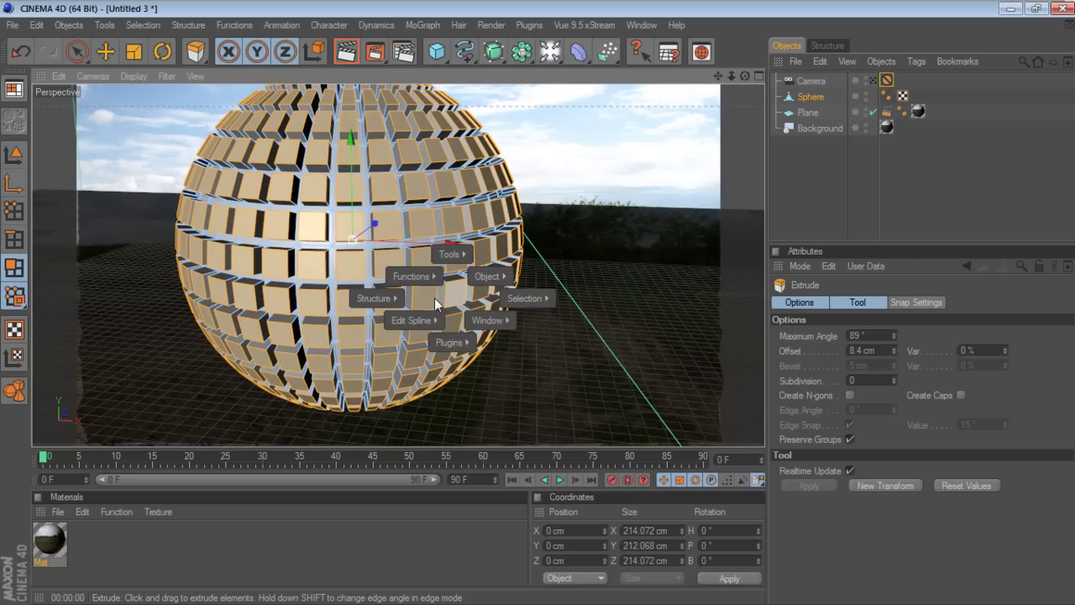
mouse_move(376, 299)
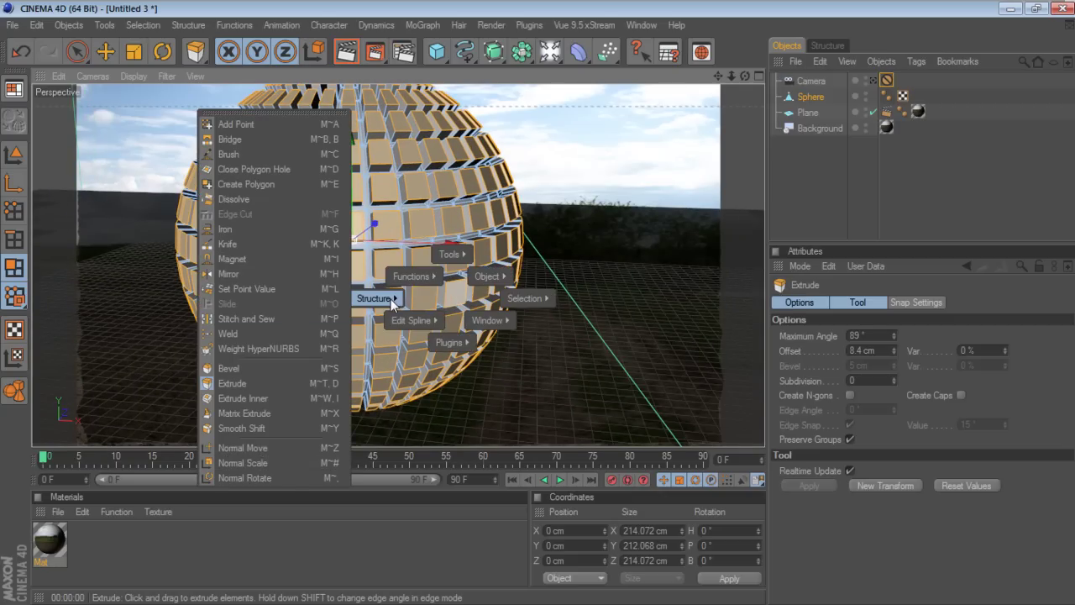
left_click(273, 397)
mouse_move(349, 278)
left_mouse_down()
mouse_move(369, 269)
mouse_move(311, 226)
mouse_move(352, 269)
left_mouse_up()
scroll(351, 268, "down", 2)
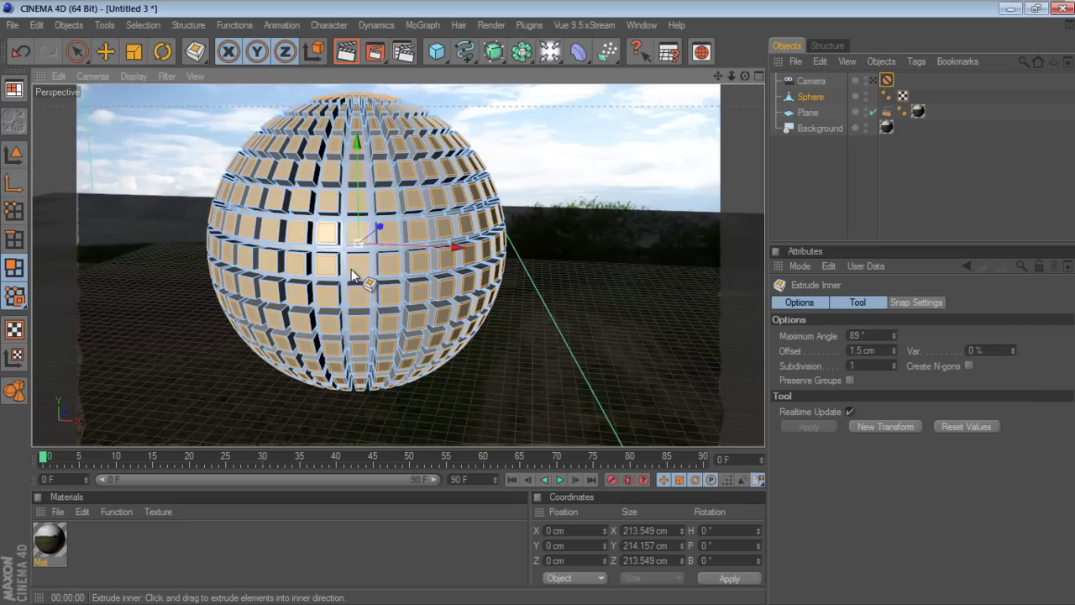
left_click_drag(357, 296, 368, 307)
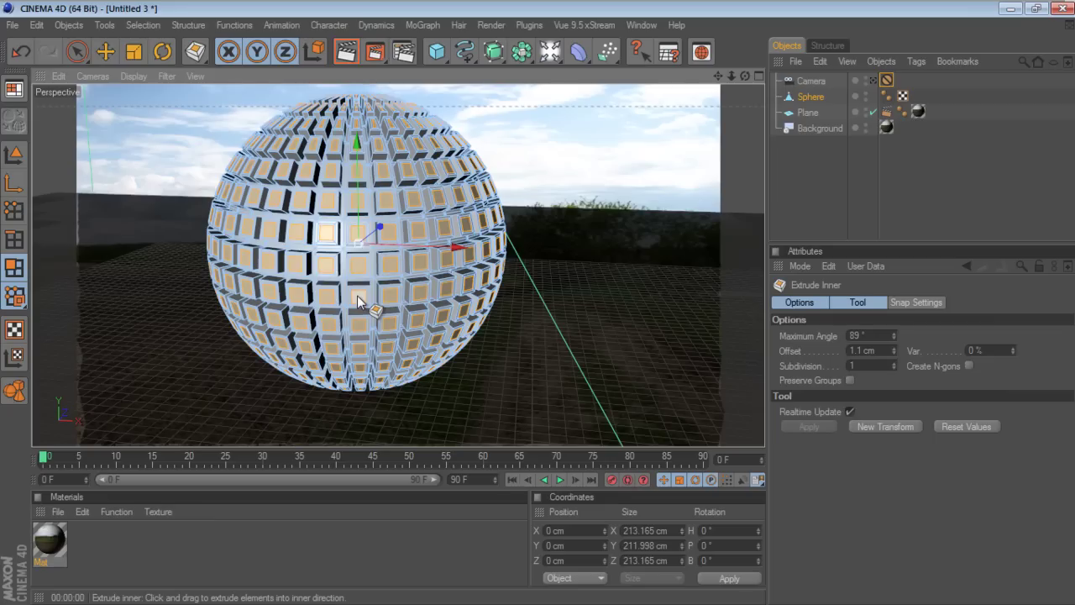
Extrude the small inset faces on the blocks inward with an offset of about -2.6 cm.
key("v")
mouse_move(288, 296)
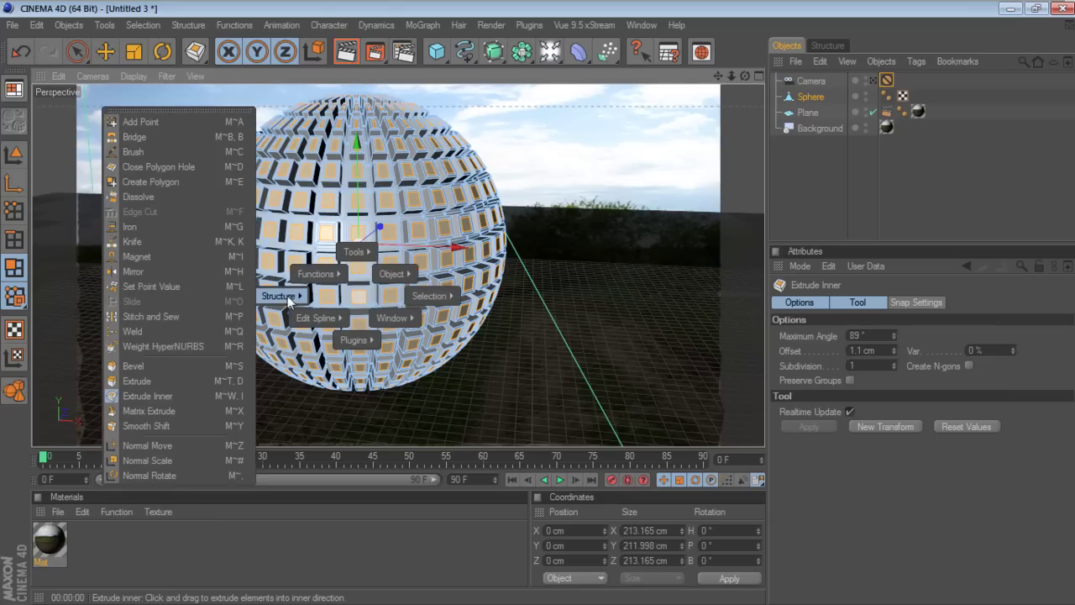
left_click(156, 379)
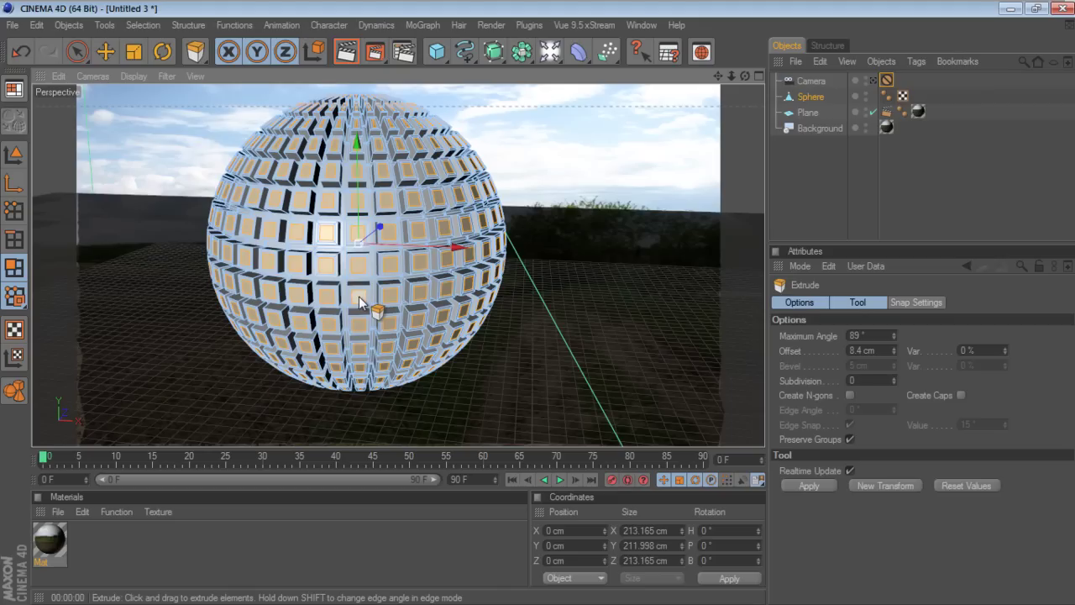
mouse_move(359, 296)
left_mouse_down()
mouse_move(320, 299)
mouse_move(339, 299)
left_mouse_up()
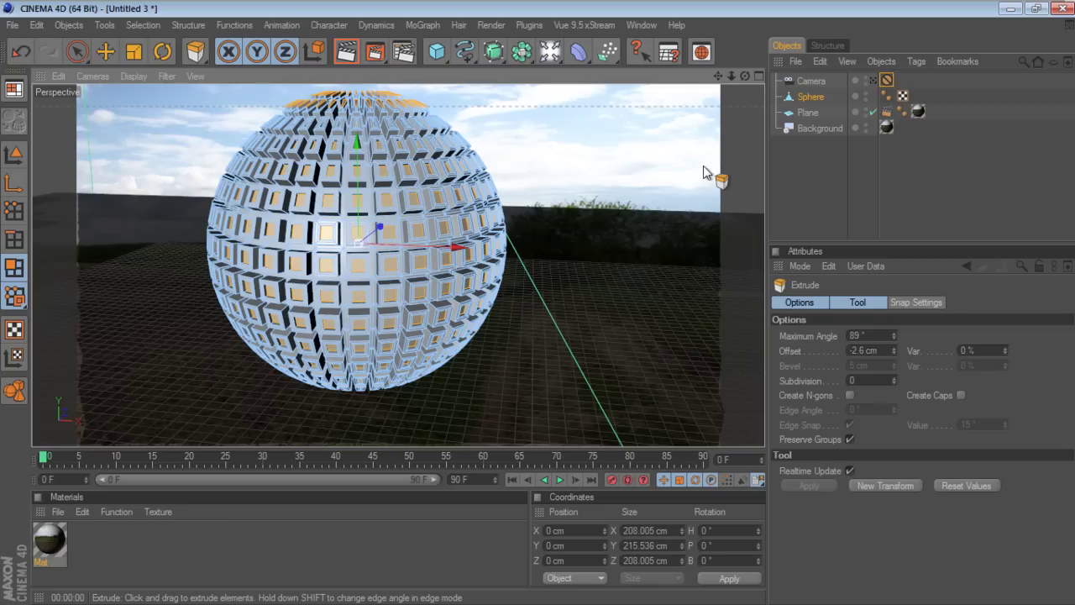
Select the Sphere's entire lower half with Rectangle Selection, turning off Only Select Visible Elements to include hidden polygons.
left_click_drag(745, 76, 745, 113)
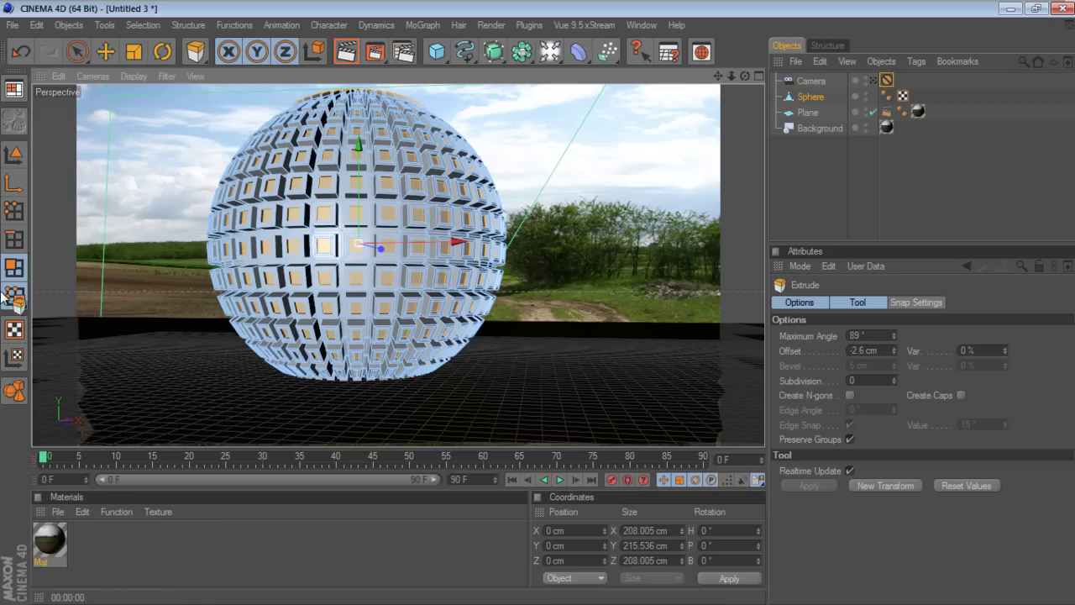
left_click_drag(77, 57, 138, 86)
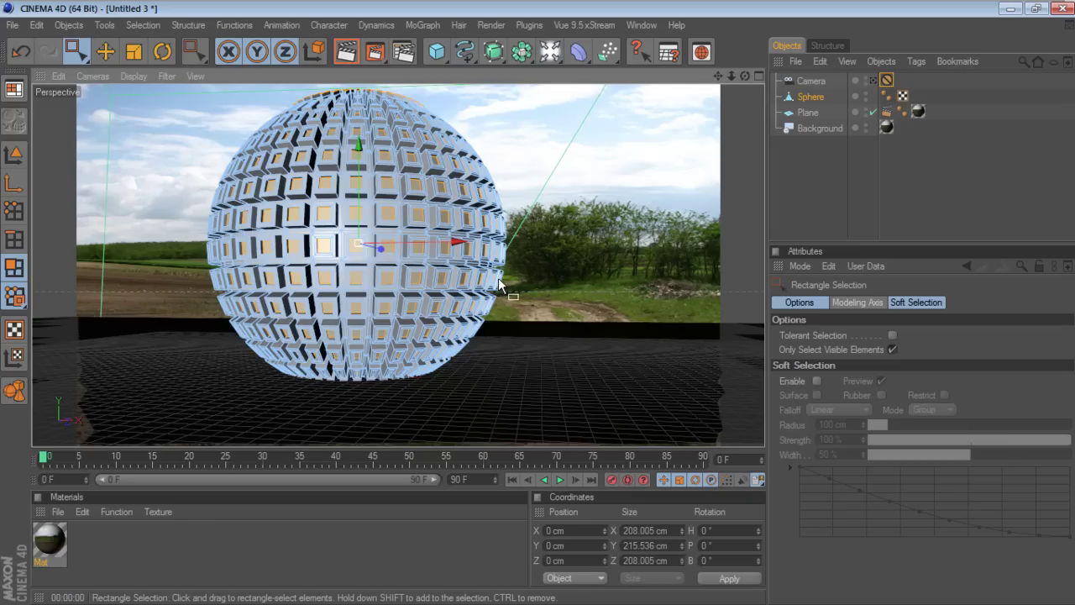
left_click_drag(611, 248, 138, 406)
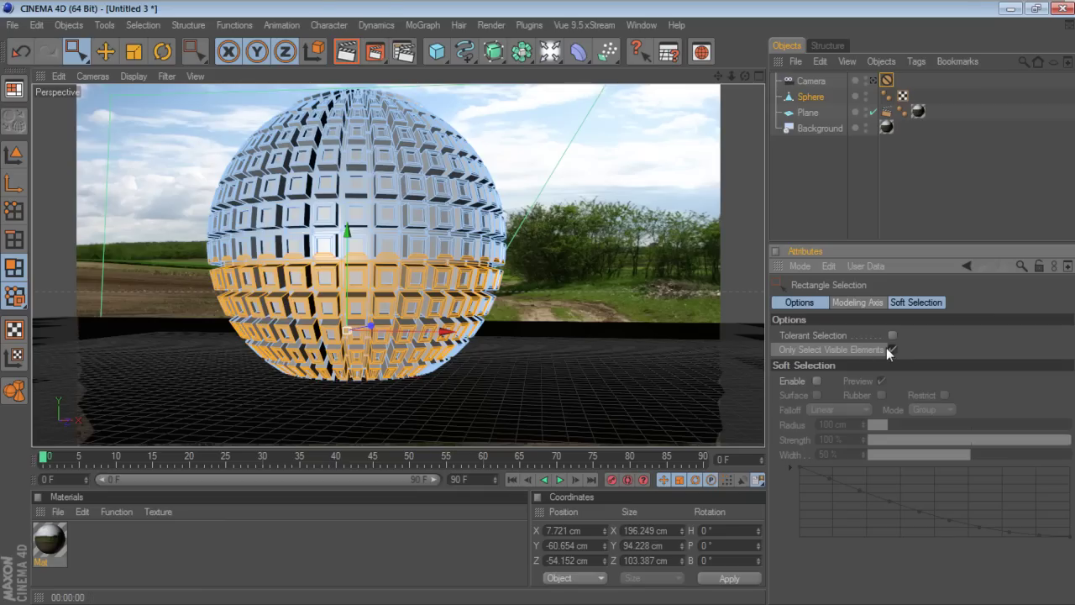
left_click_drag(612, 262, 53, 404)
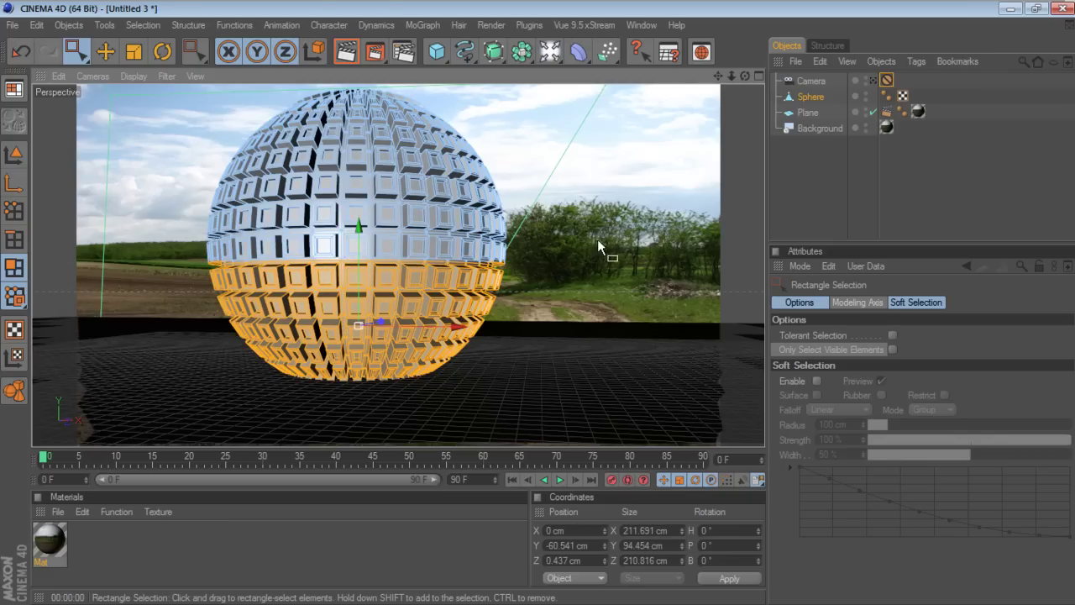
Try extruding the Sphere's selected lower-half polygons by about 35 cm, and undo the extrusion.
left_click_drag(745, 75, 745, 97)
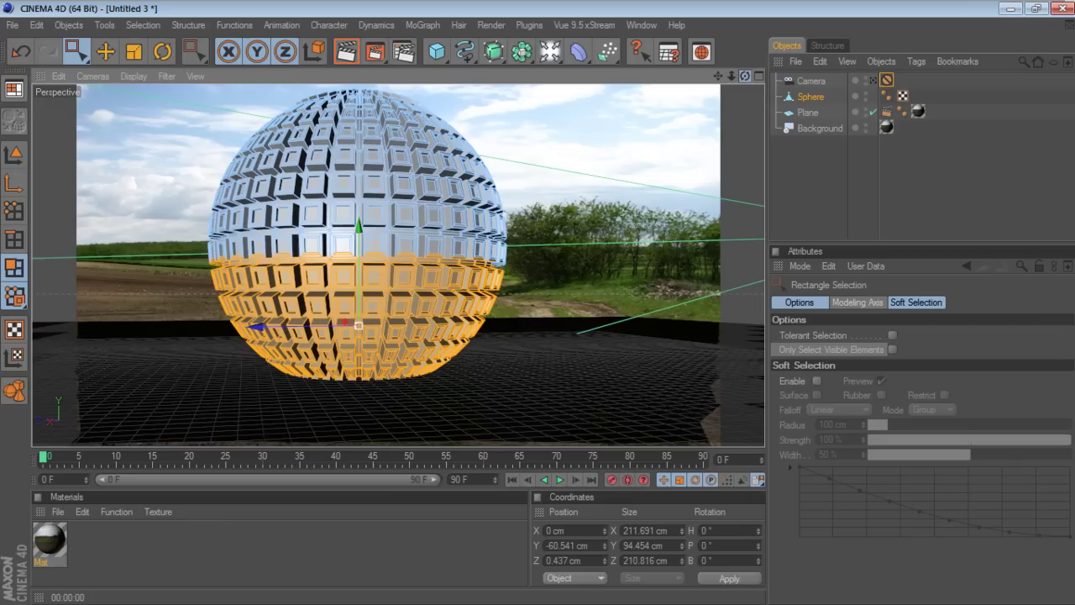
key("v")
mouse_move(322, 300)
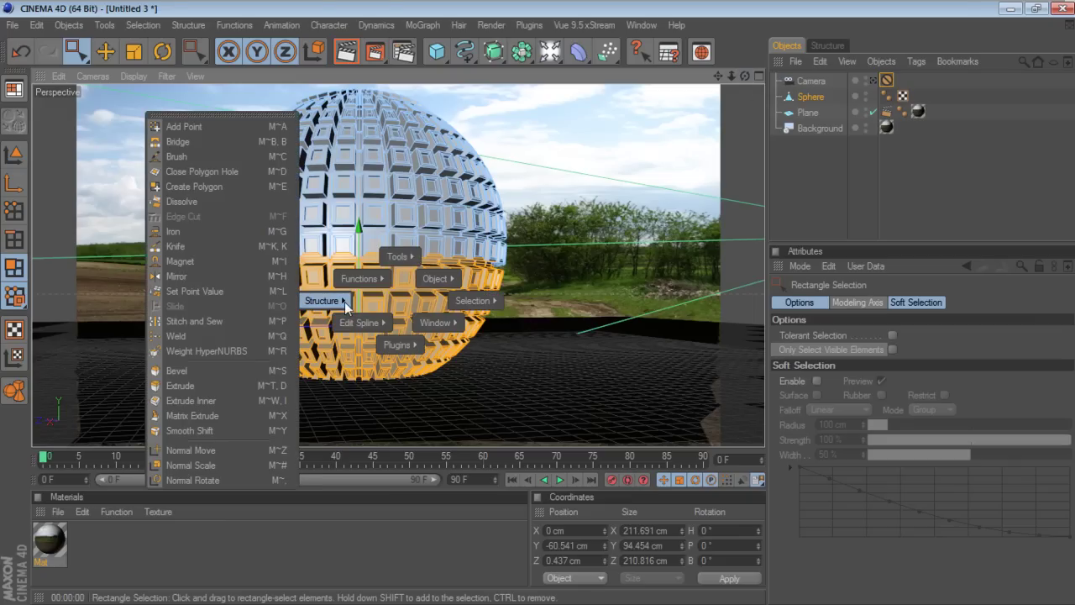
left_click(178, 377)
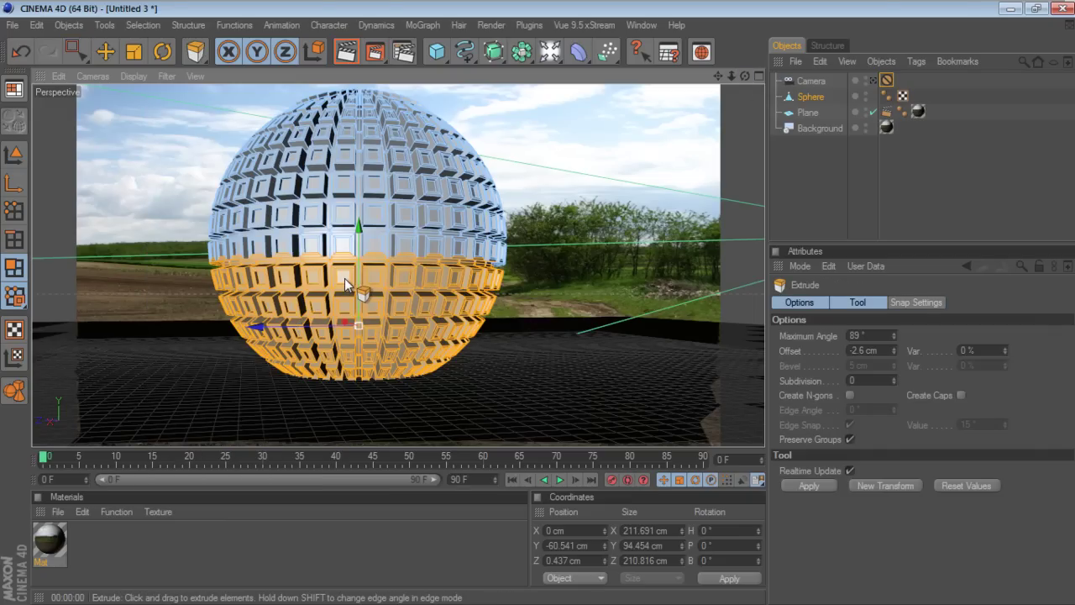
left_click_drag(353, 319, 607, 243)
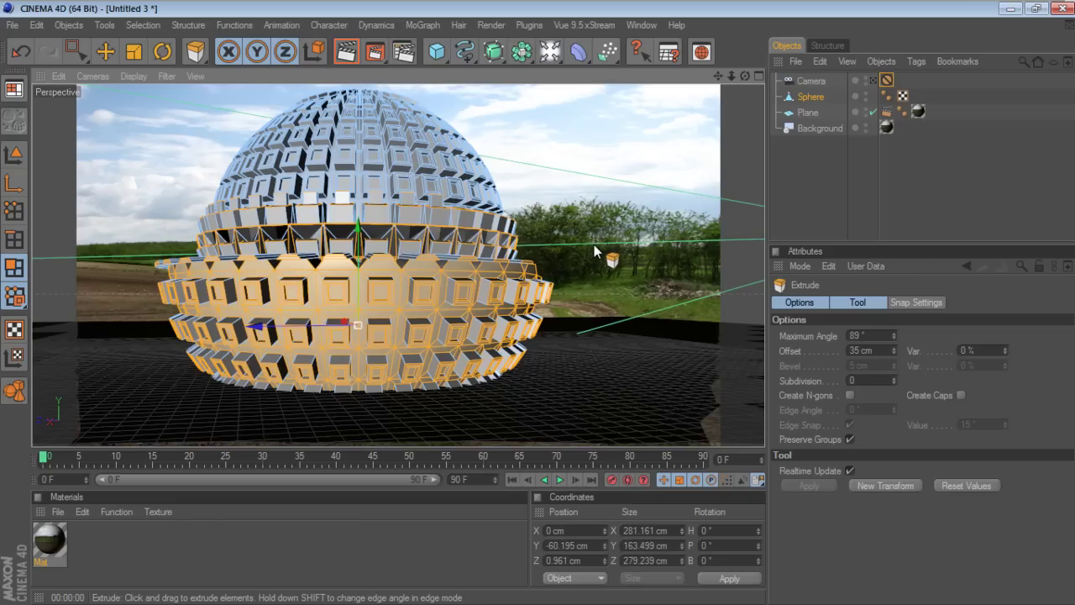
key("ctrl+z")
Deselect the Sphere, switch to Live Selection, look through the Camera again and render the viewport.
left_click(792, 164)
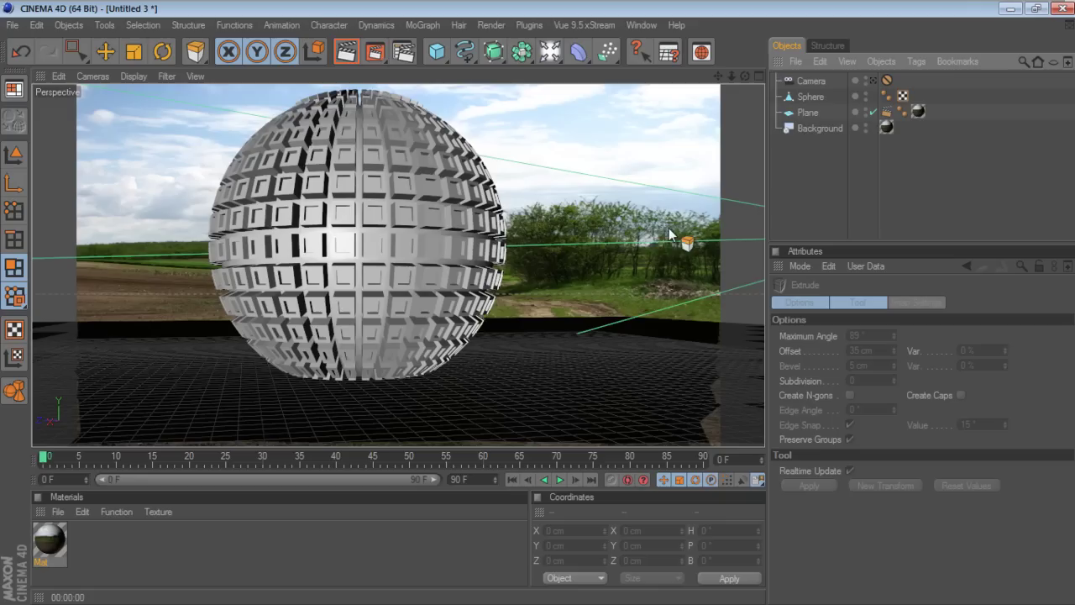
left_click_drag(76, 51, 79, 55)
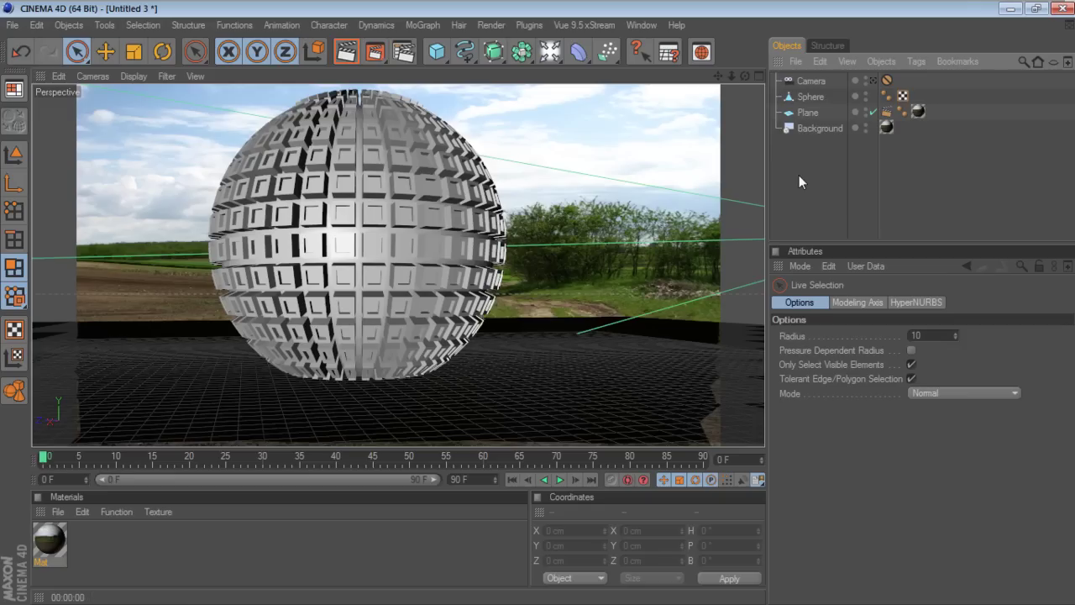
left_click(873, 81)
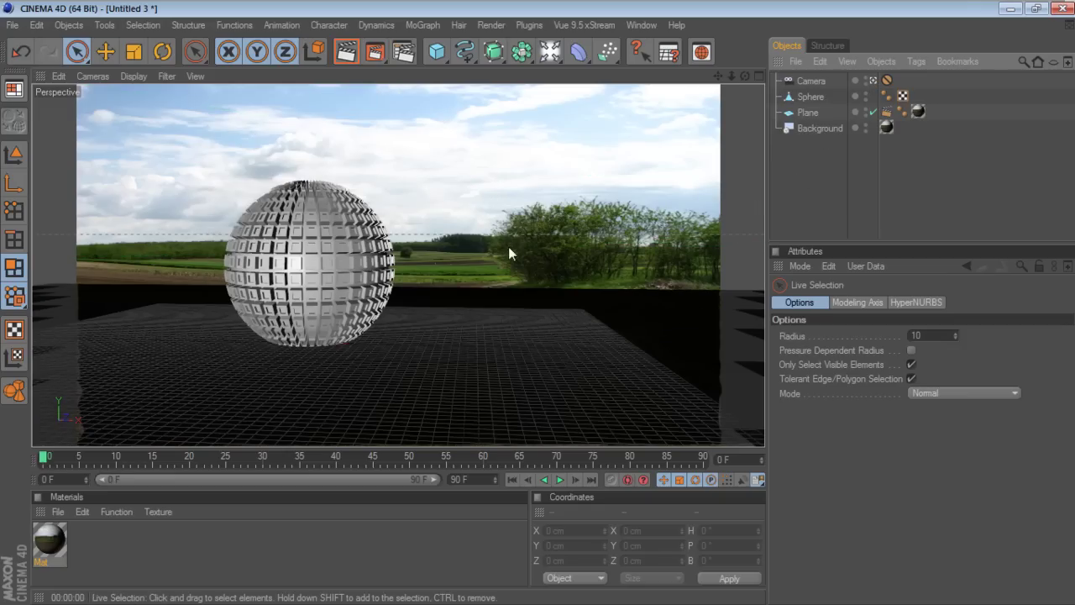
left_click(337, 55)
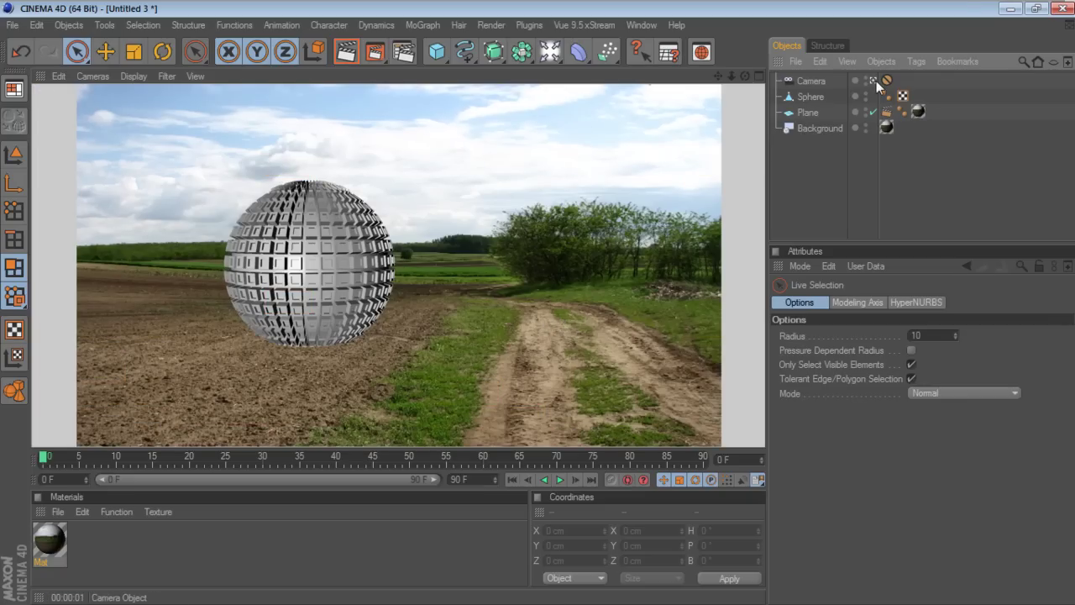
Delete the Protection tag from the Camera.
left_click(832, 81)
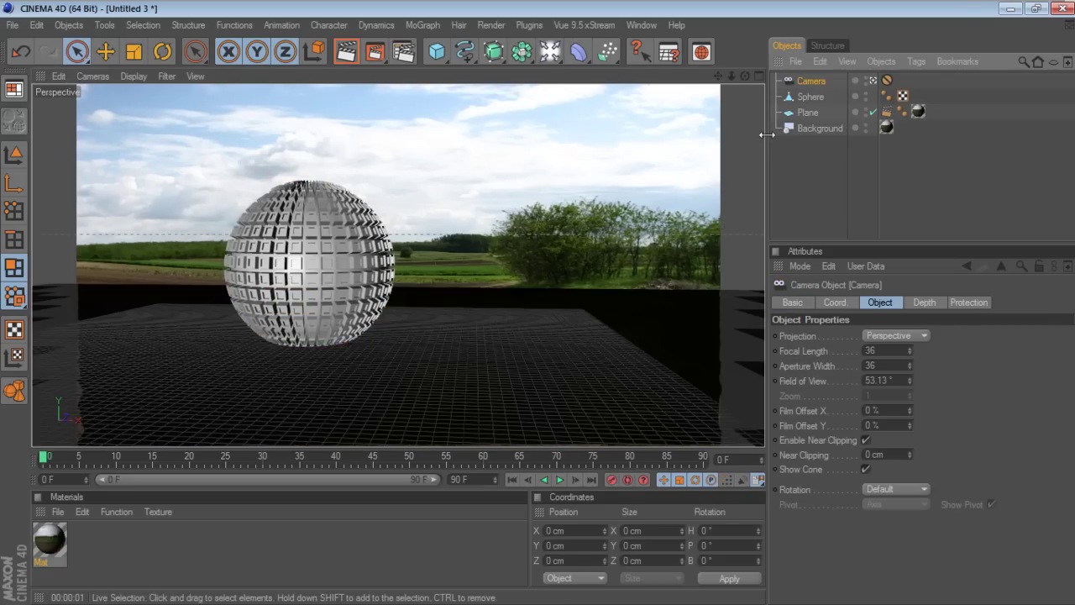
left_click(887, 80)
key("Delete")
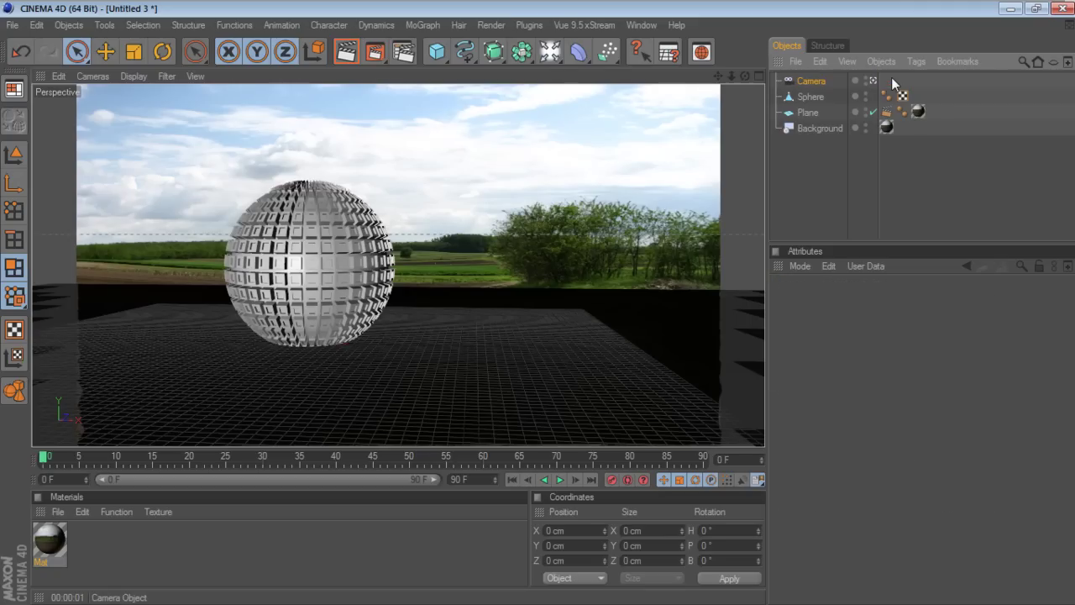
Adjust the Camera's viewing angle slightly, deselect all objects and render a preview of the viewport.
left_click(807, 98)
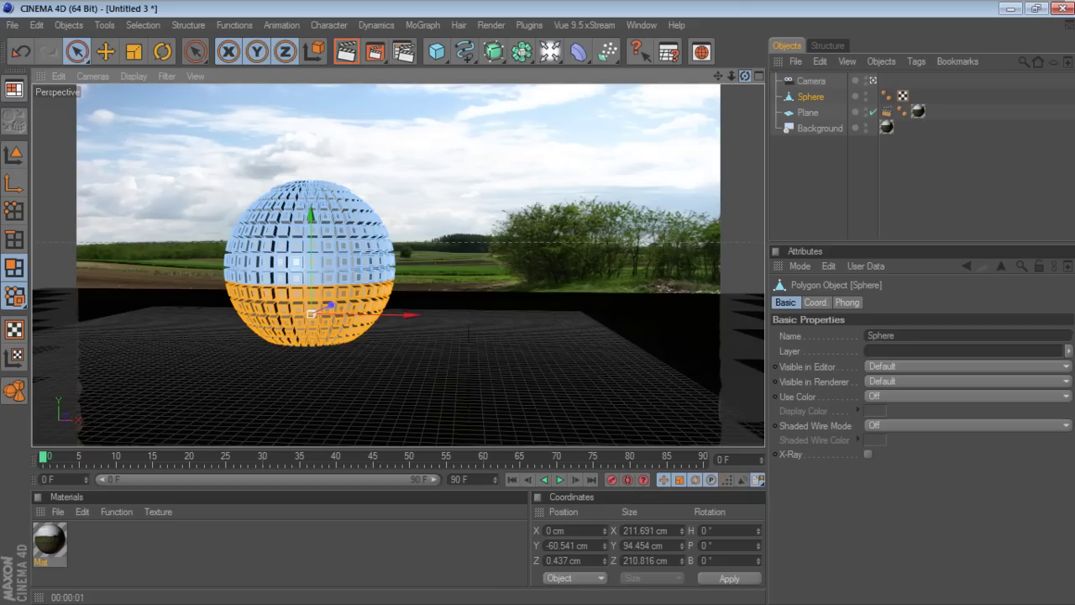
left_click(835, 171)
left_click(346, 51)
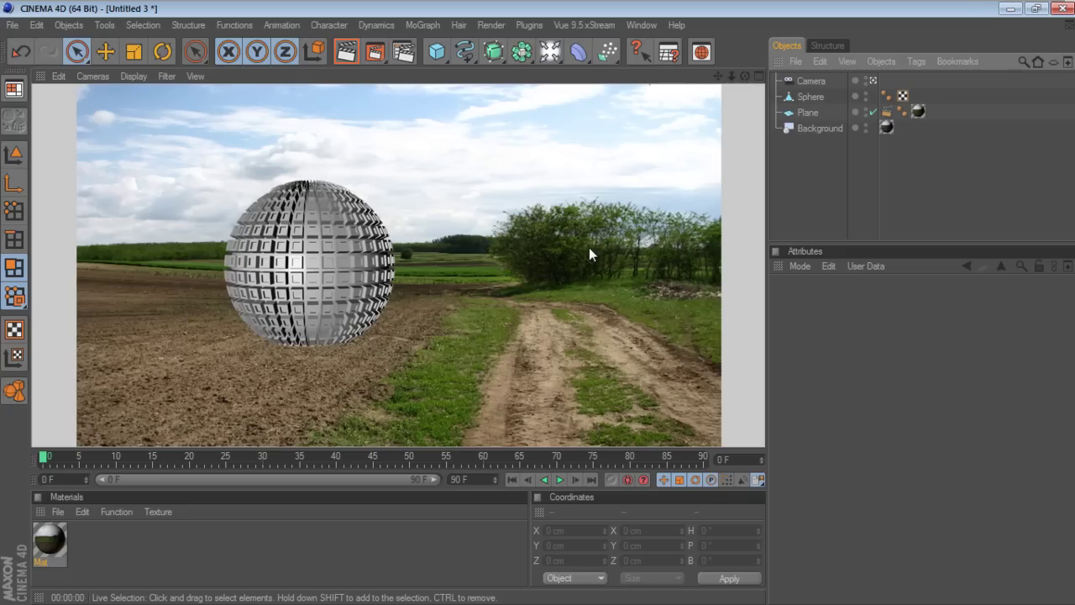
left_click(805, 181)
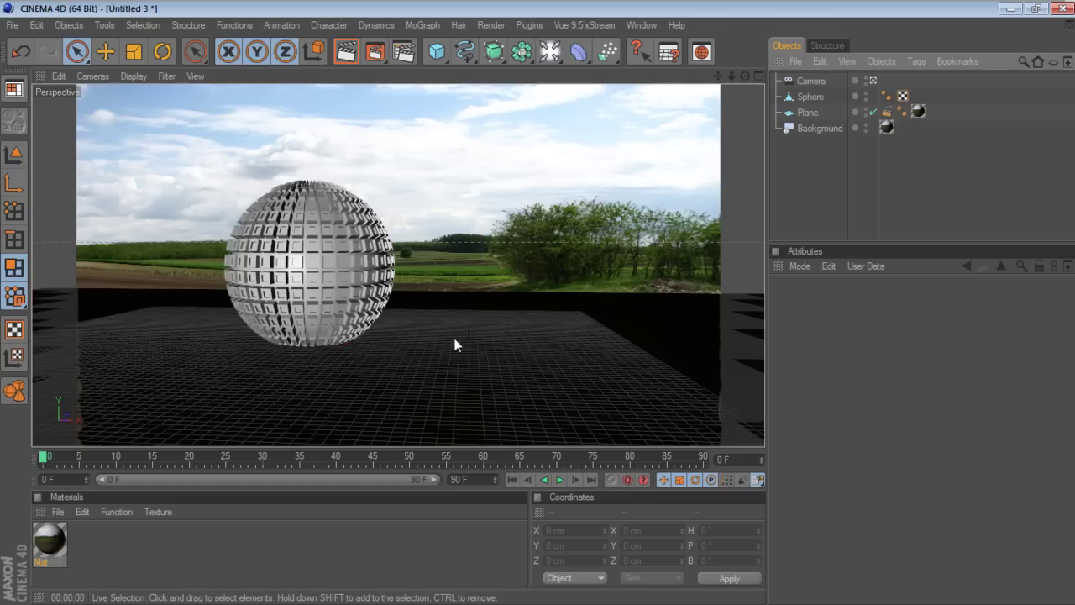
Switch from the Camera to the closer editor view, render a preview of the Sphere there, and clear the preview.
left_click(875, 81)
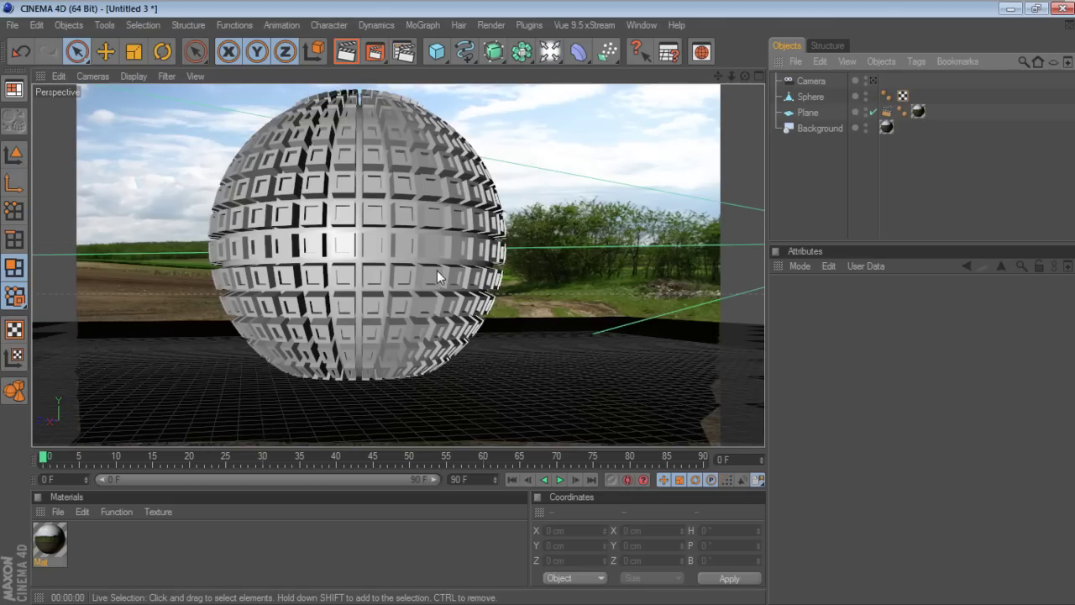
left_click(346, 52)
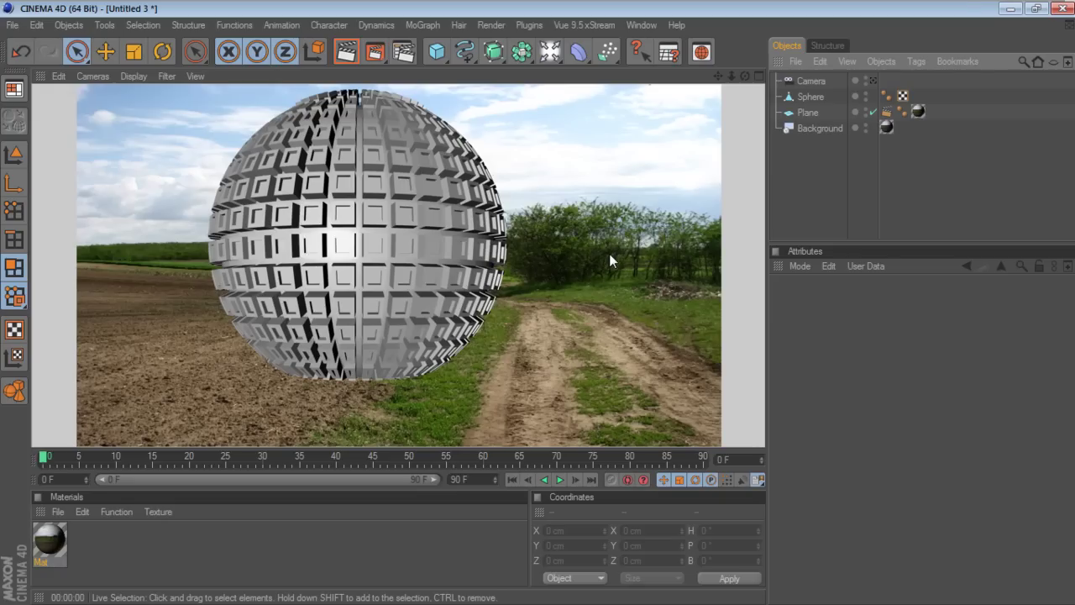
left_click(805, 200)
left_click(261, 551)
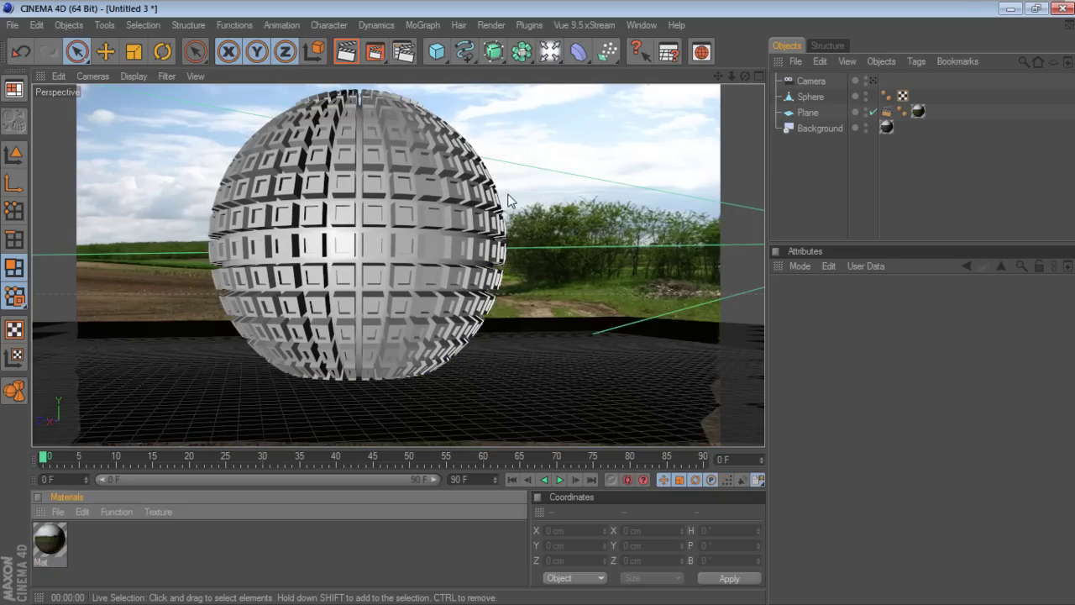
Add a Sky object and give it a Compositing tag with Seen by Camera disabled.
left_click_drag(551, 61, 791, 128)
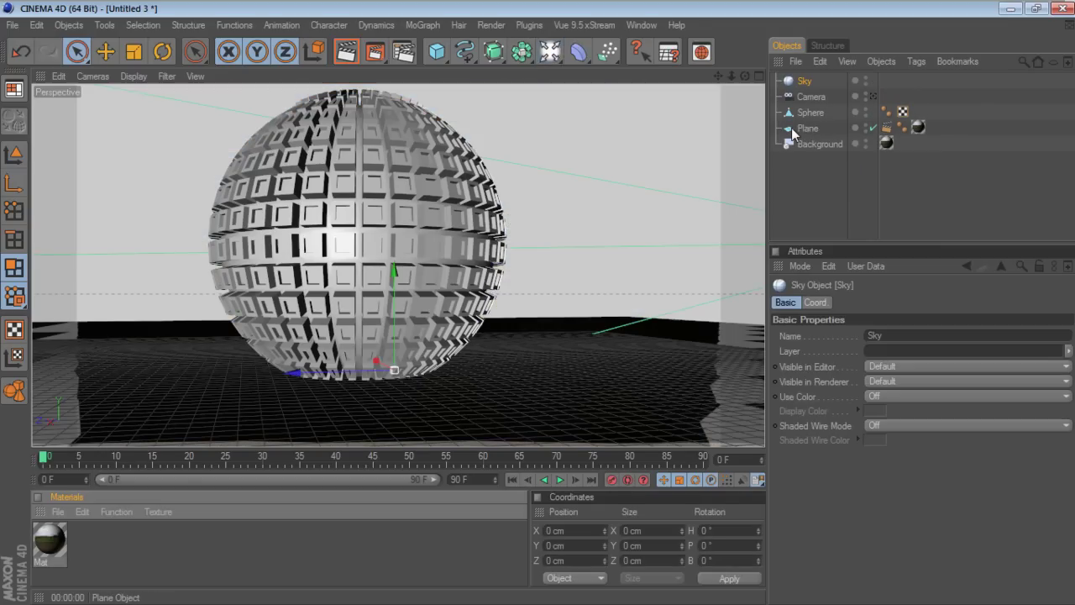
right_click(806, 81)
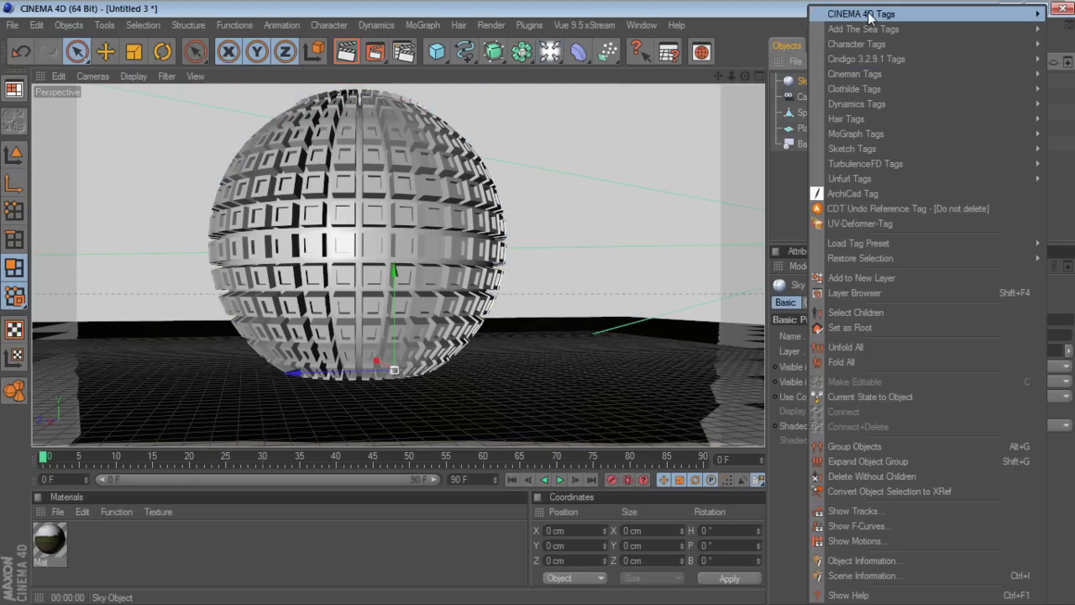
mouse_move(869, 15)
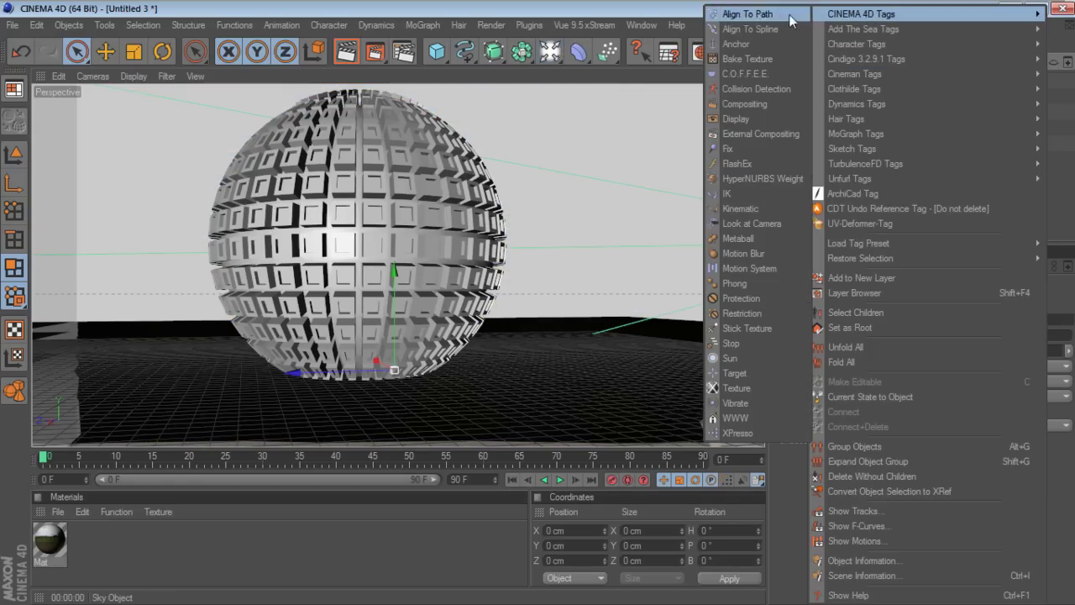
left_click(760, 106)
left_click(855, 369)
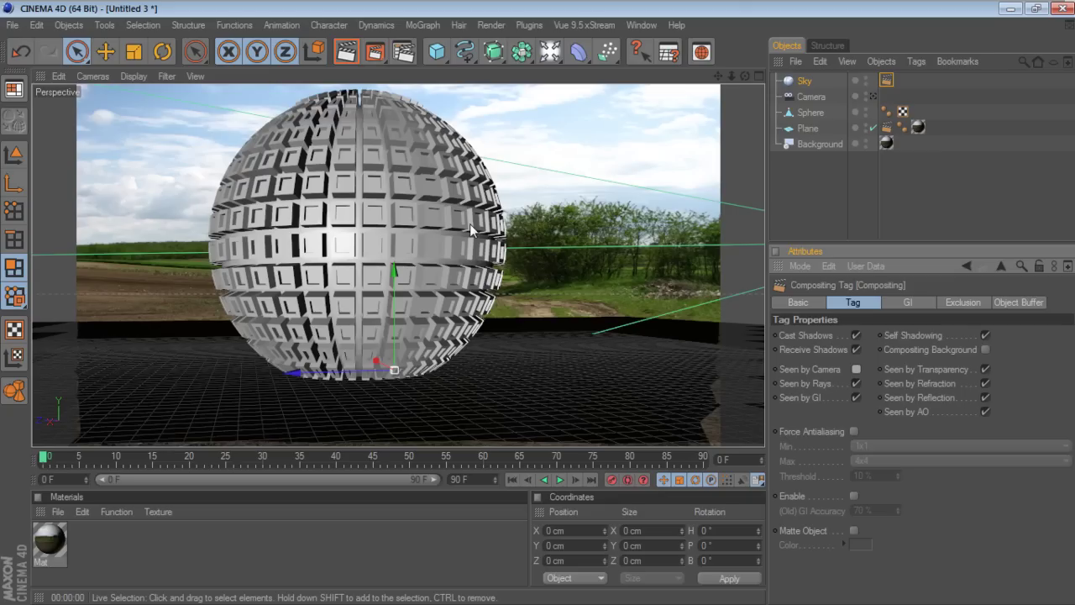
Create a new material and load a Fresnel shader as its Color texture.
double_click(137, 531)
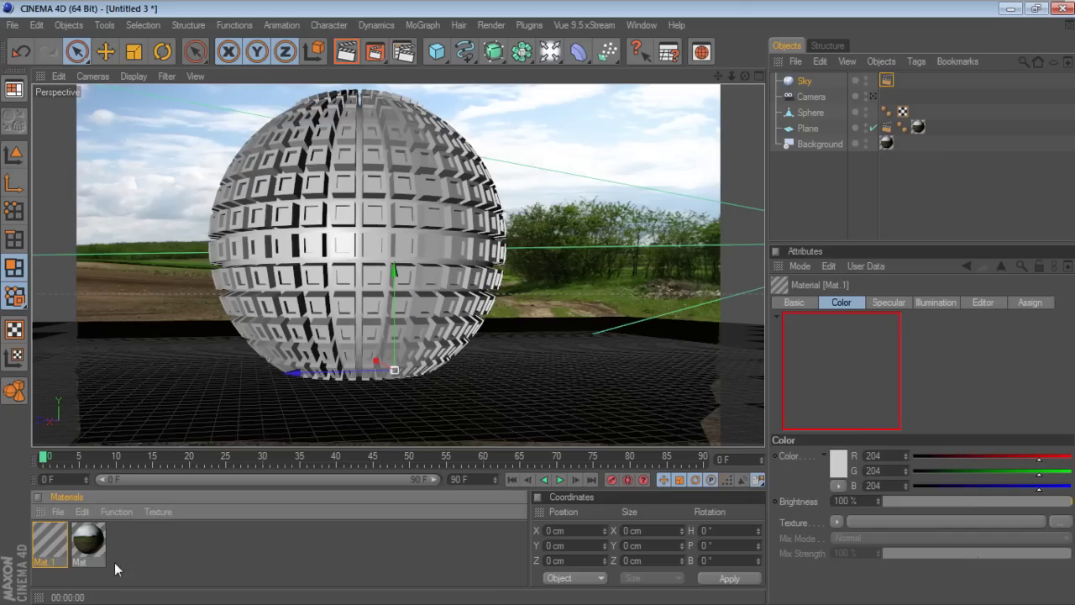
double_click(59, 548)
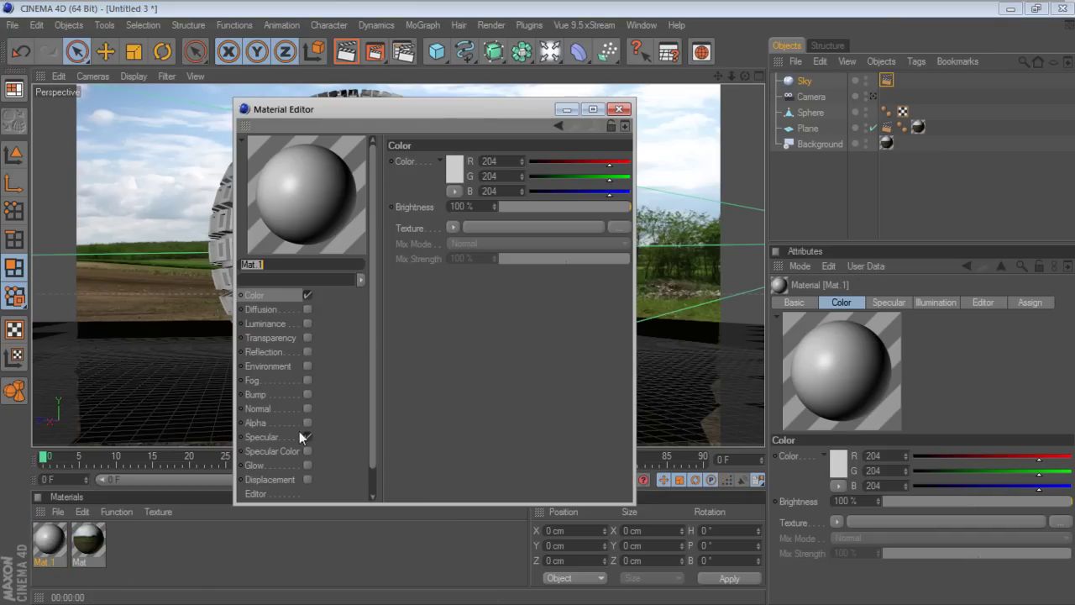
left_click(450, 227)
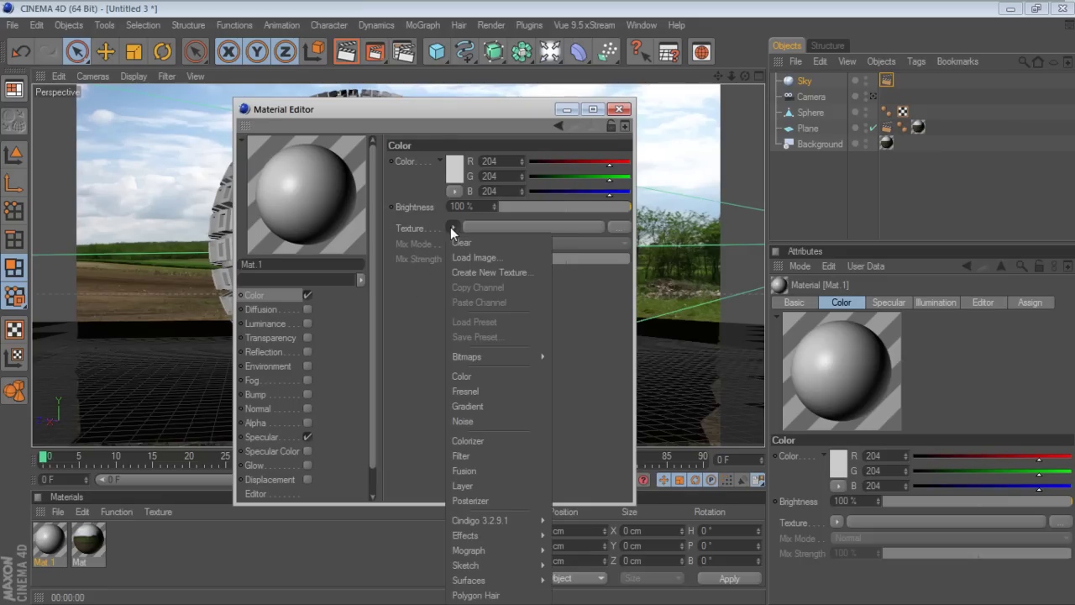
left_click(494, 389)
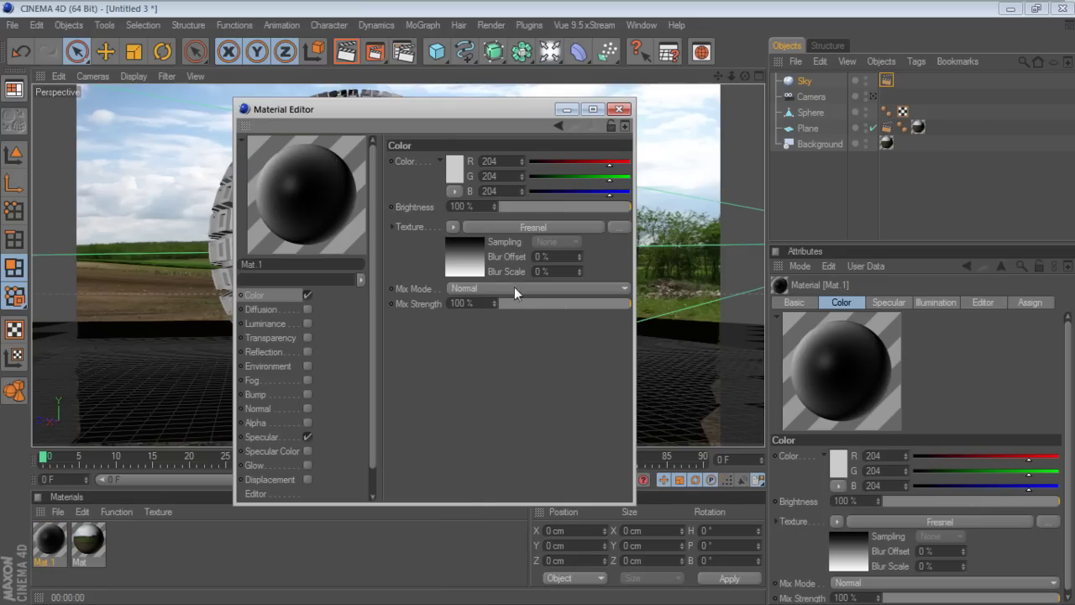
Recolor the Color channel's Fresnel gradient, setting the black end to RGB 46 gray and the white end to RGB 191 gray.
left_click(468, 267)
double_click(631, 336)
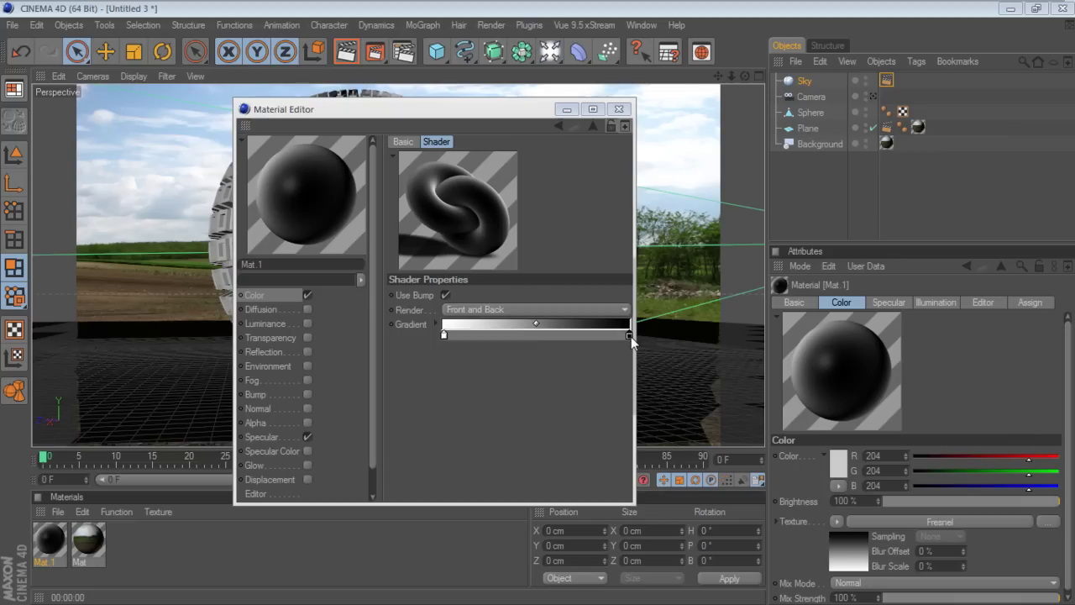
left_click_drag(560, 361, 540, 356)
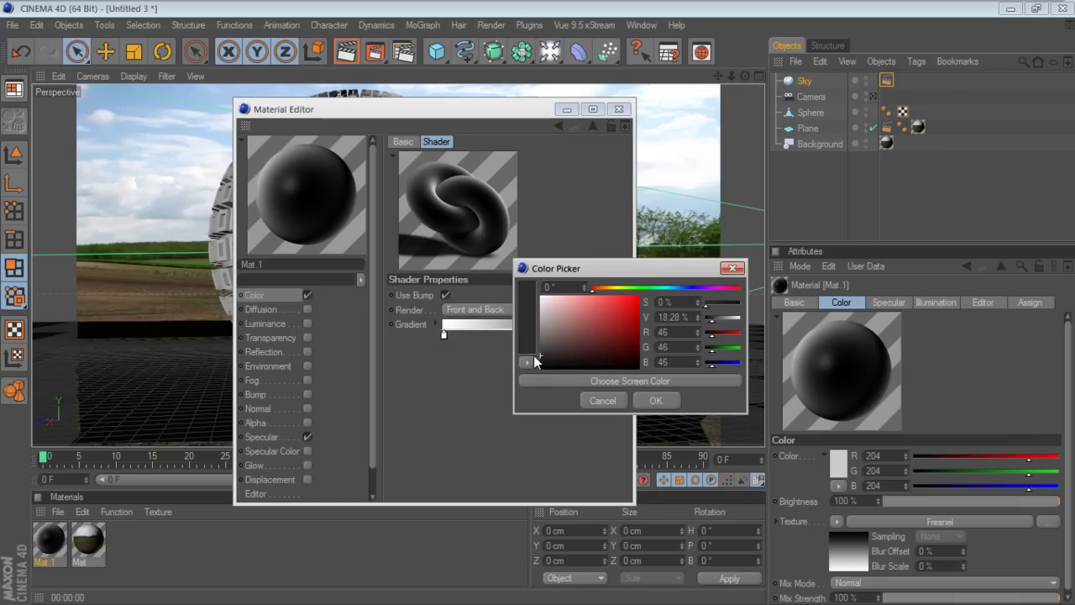
left_click(655, 400)
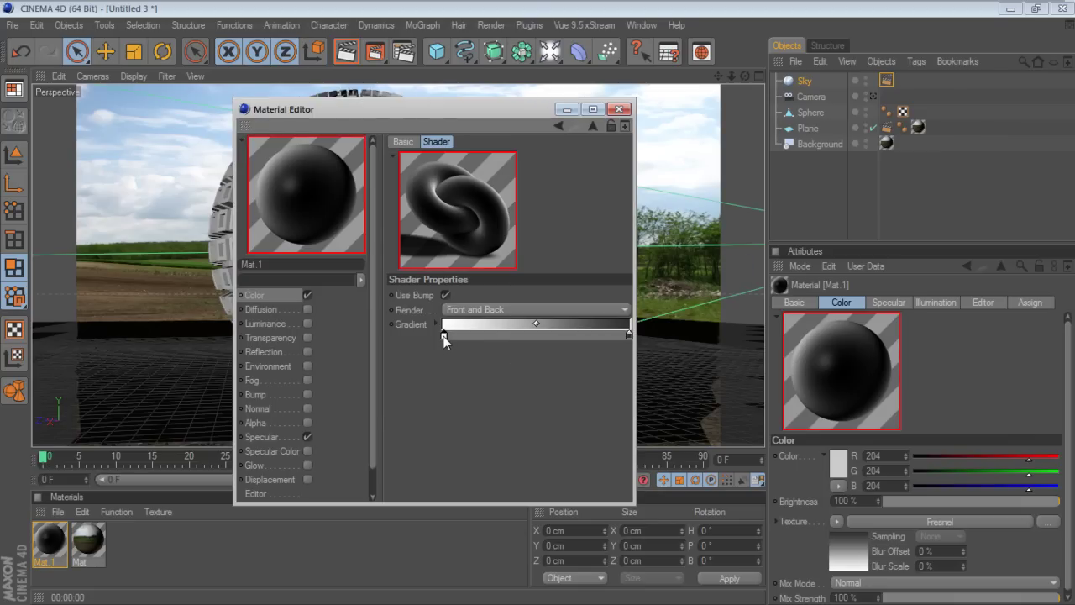
double_click(444, 335)
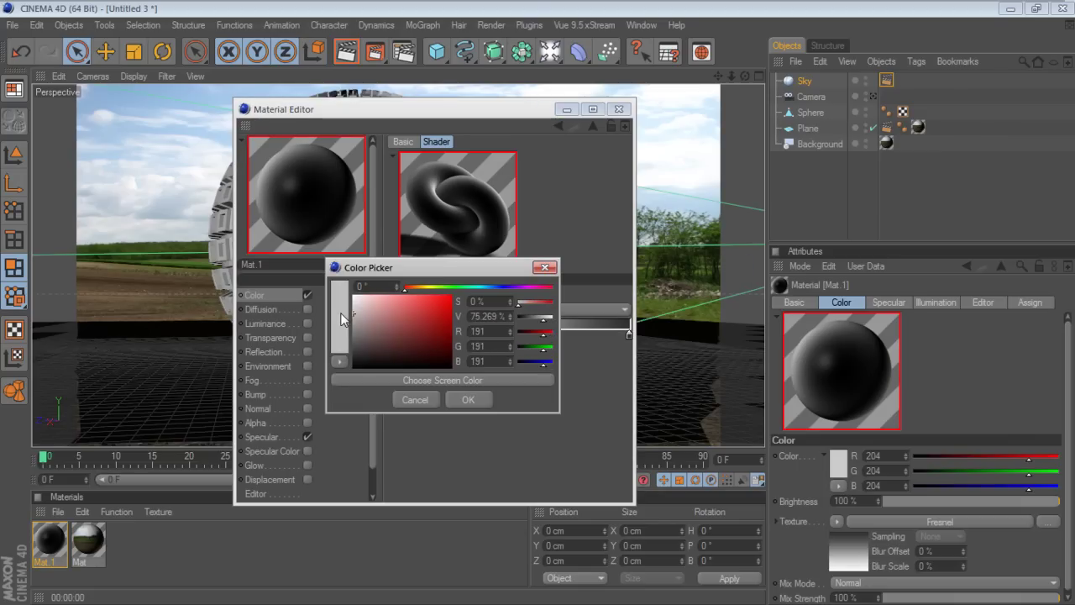
left_click(467, 399)
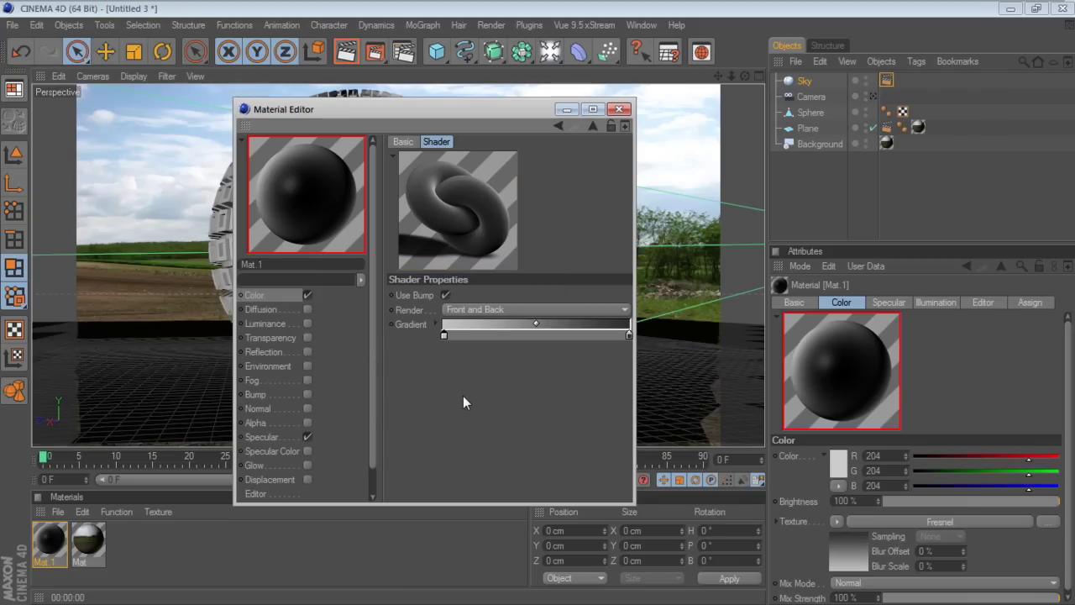
Enable Reflection on the new material with a Fresnel texture, Multiply mix mode and 57% brightness, and close the Material Editor.
left_click(308, 352)
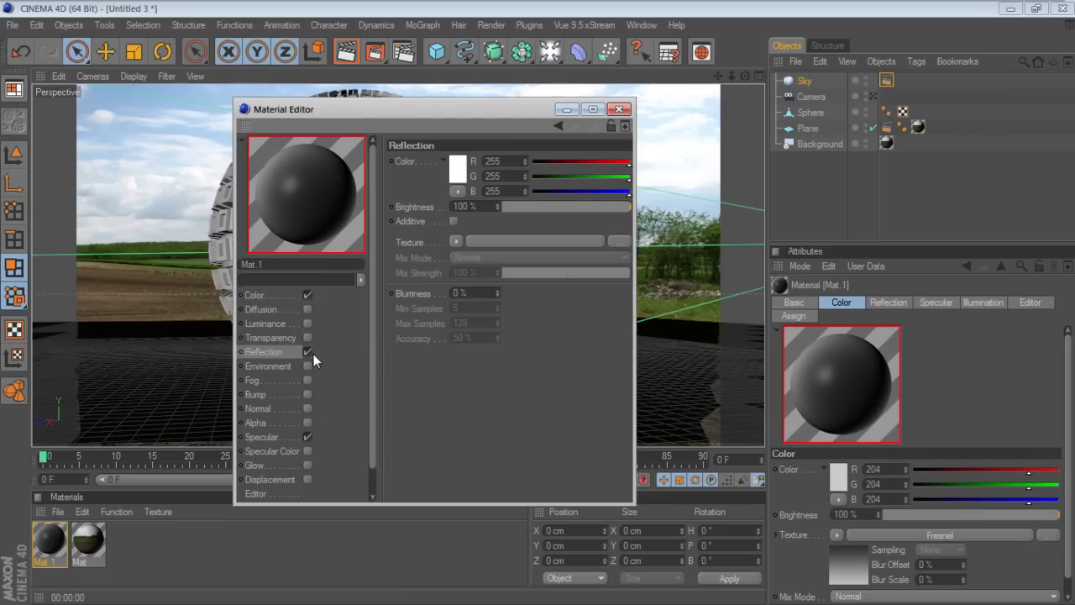
left_click(455, 243)
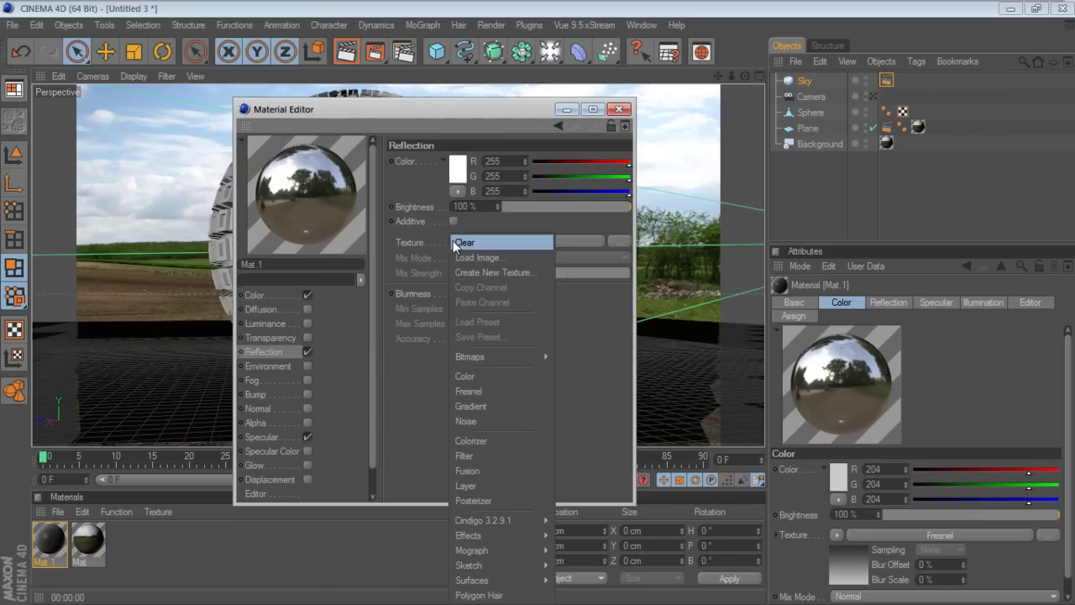
left_click(495, 390)
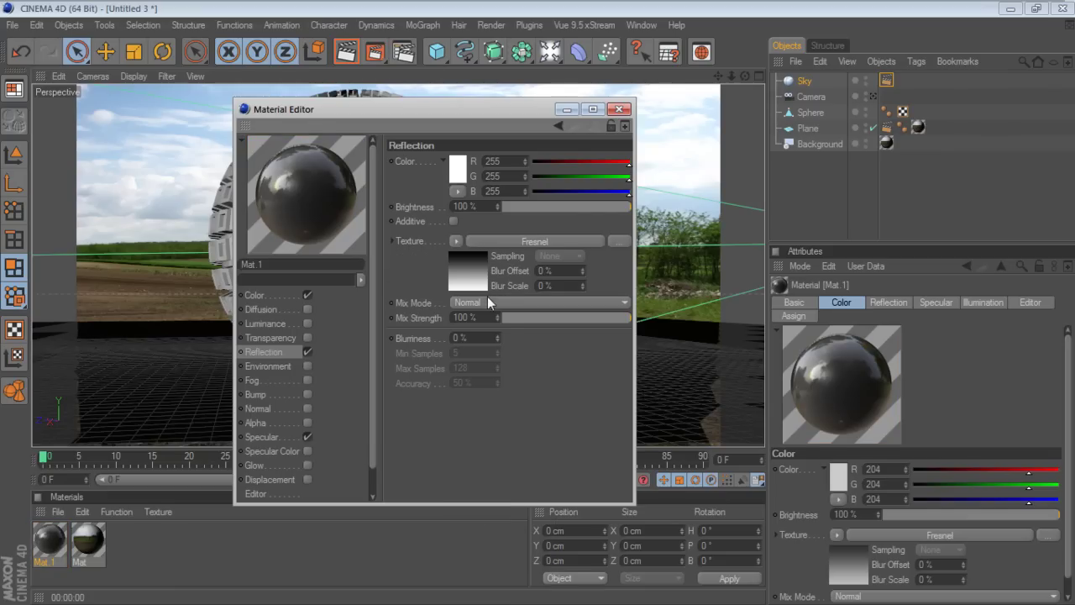
left_click(488, 302)
left_click(478, 359)
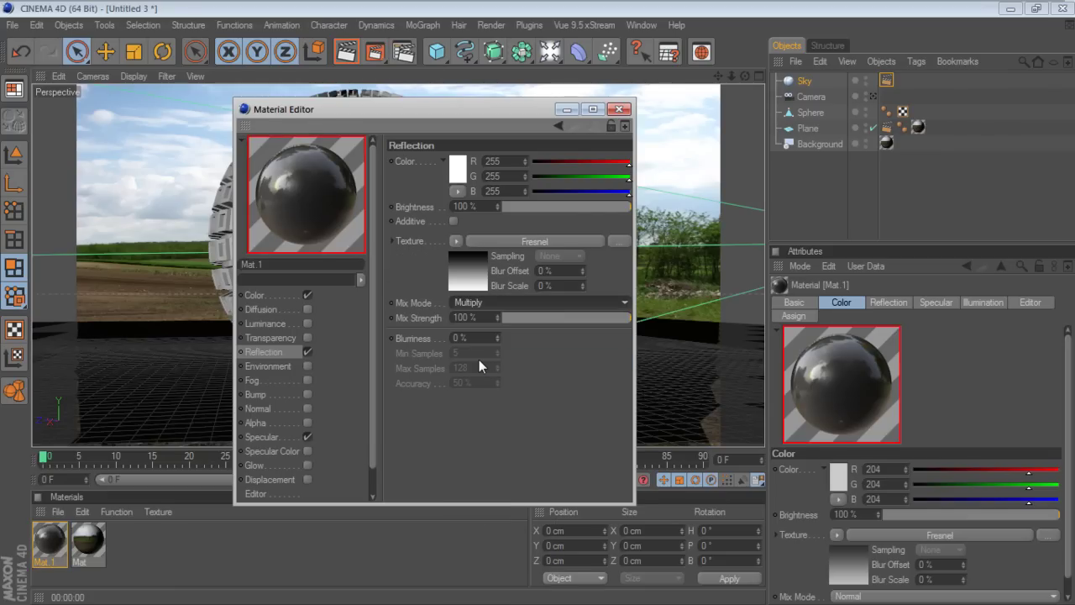
left_click_drag(606, 207, 577, 211)
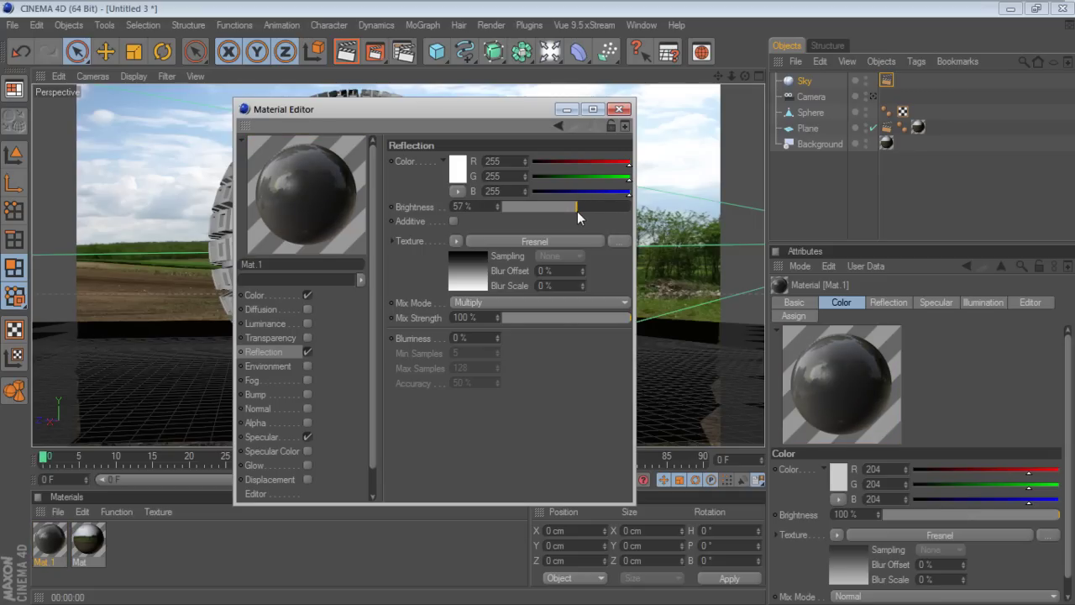
left_click(619, 109)
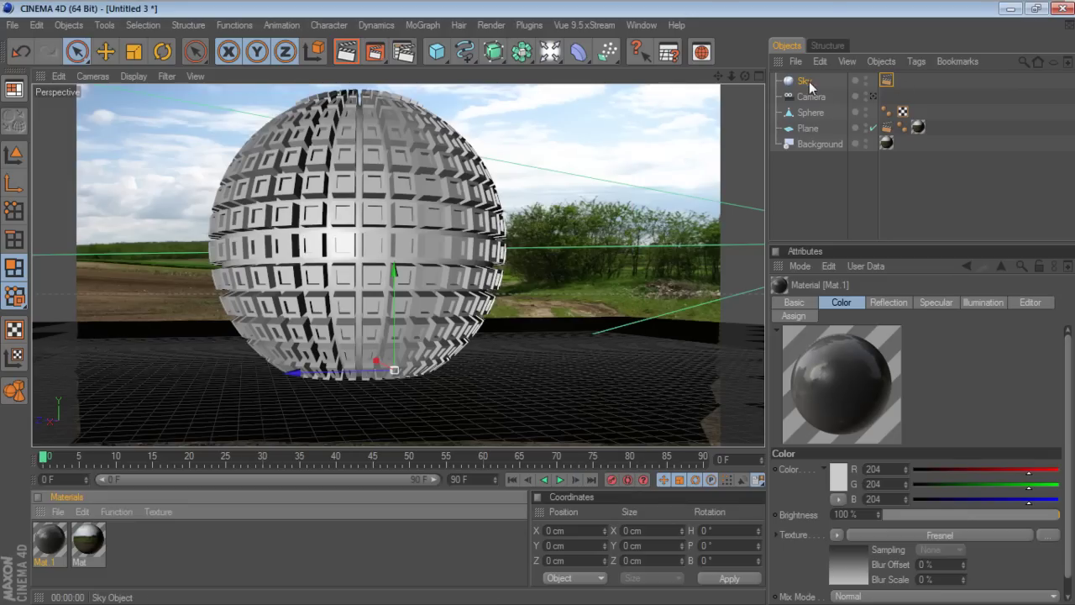
Apply the new dark reflective material to the Sphere, look through the Camera and render the viewport.
left_click_drag(49, 542, 806, 114)
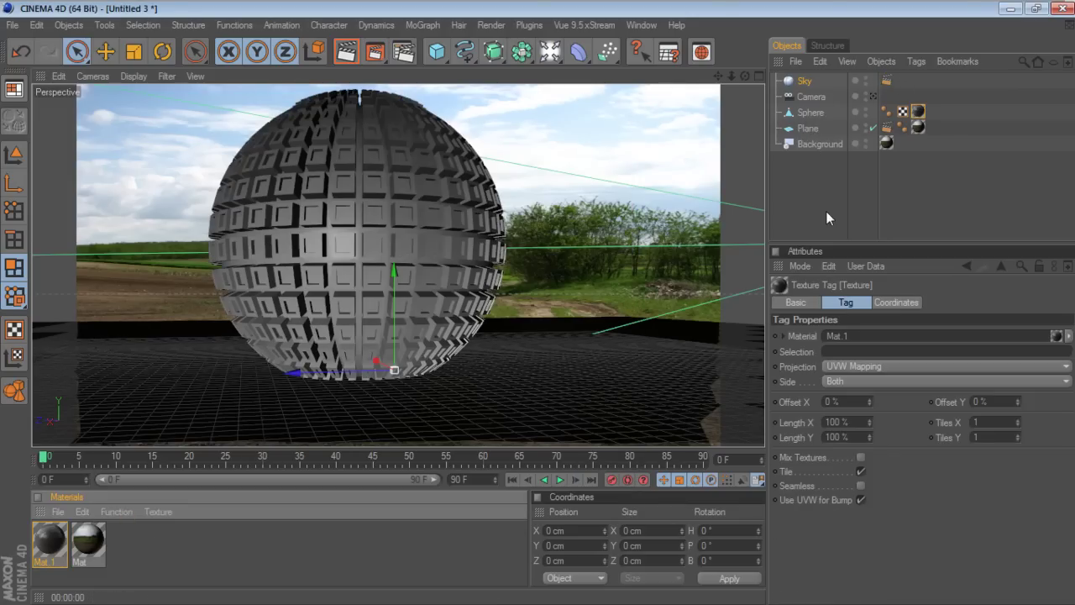
left_click(874, 96)
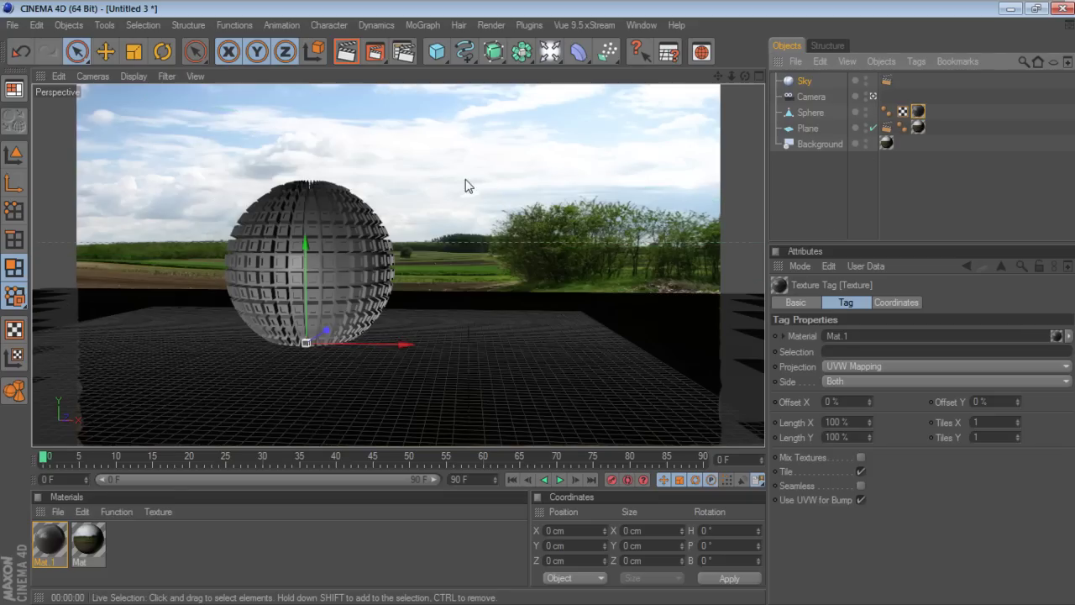
left_click(346, 52)
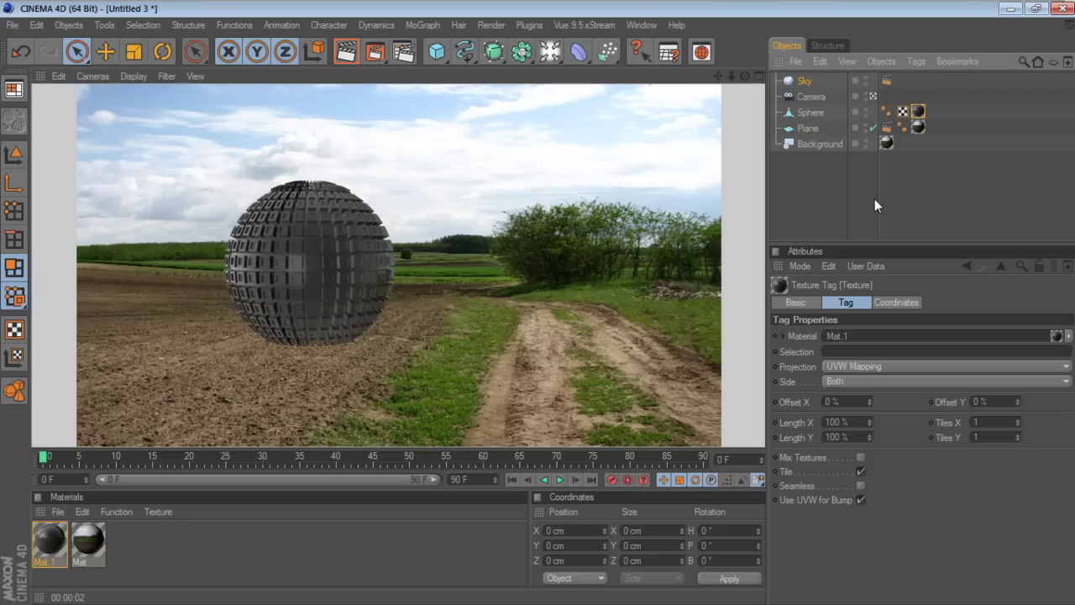
Add Global Illumination to the render settings, set its Stochastic Samples to Low and choose another Record Density preset.
left_click(403, 51)
left_click(221, 331)
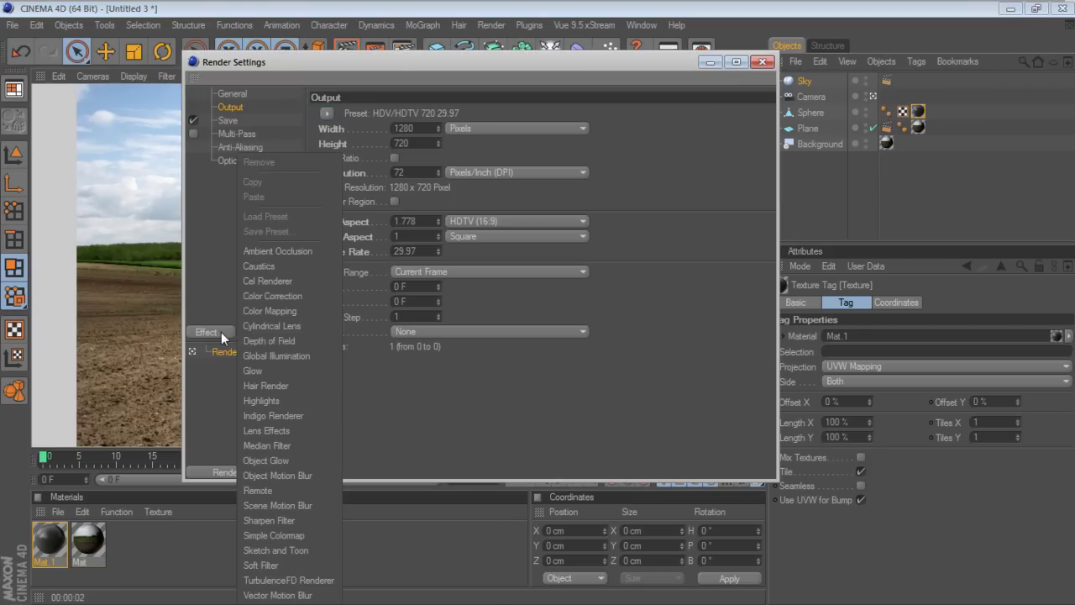
left_click(278, 351)
left_click(459, 114)
left_click(447, 145)
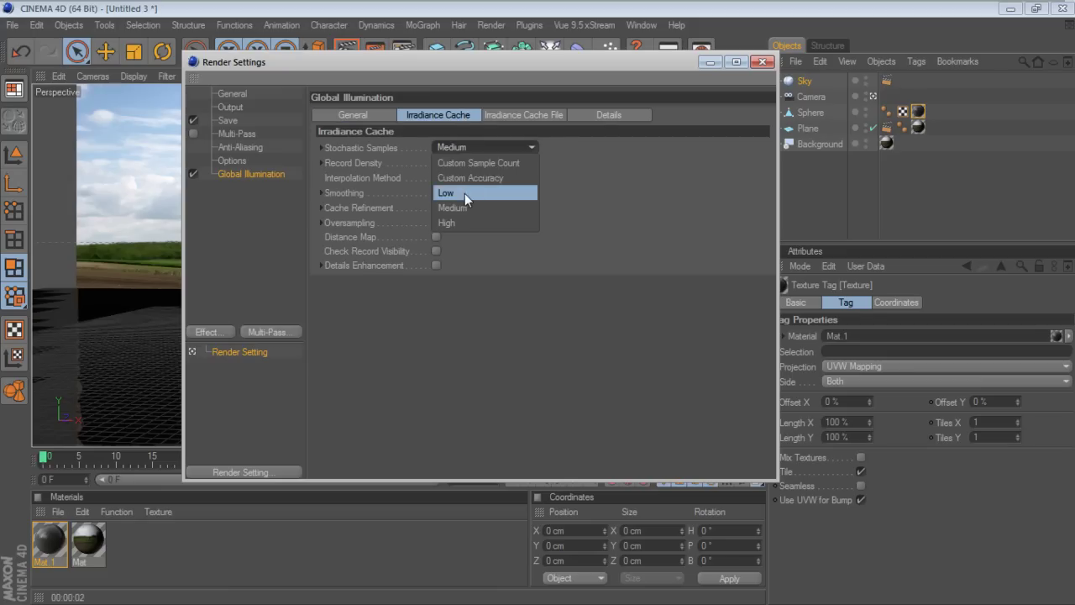
left_click(465, 193)
left_click(466, 161)
left_click(457, 211)
Set Global Illumination's Diffuse Depth to 2, Secondary Intensity to 150% and GI Mode to IR + QMC (Still Image), and close the render settings.
left_click(371, 116)
double_click(436, 165)
type("2")
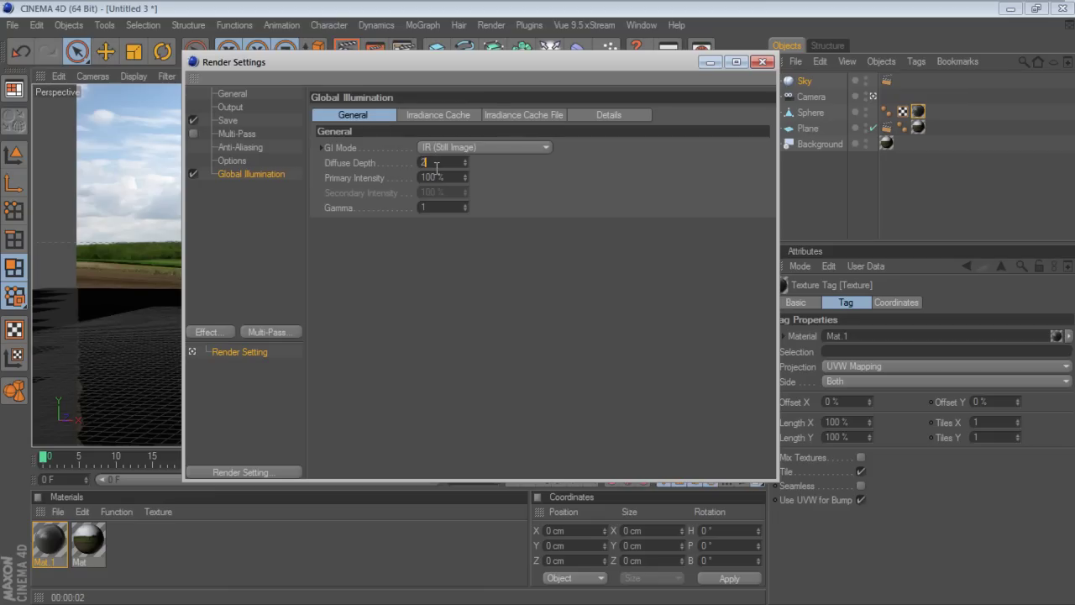
left_click(451, 177)
double_click(449, 191)
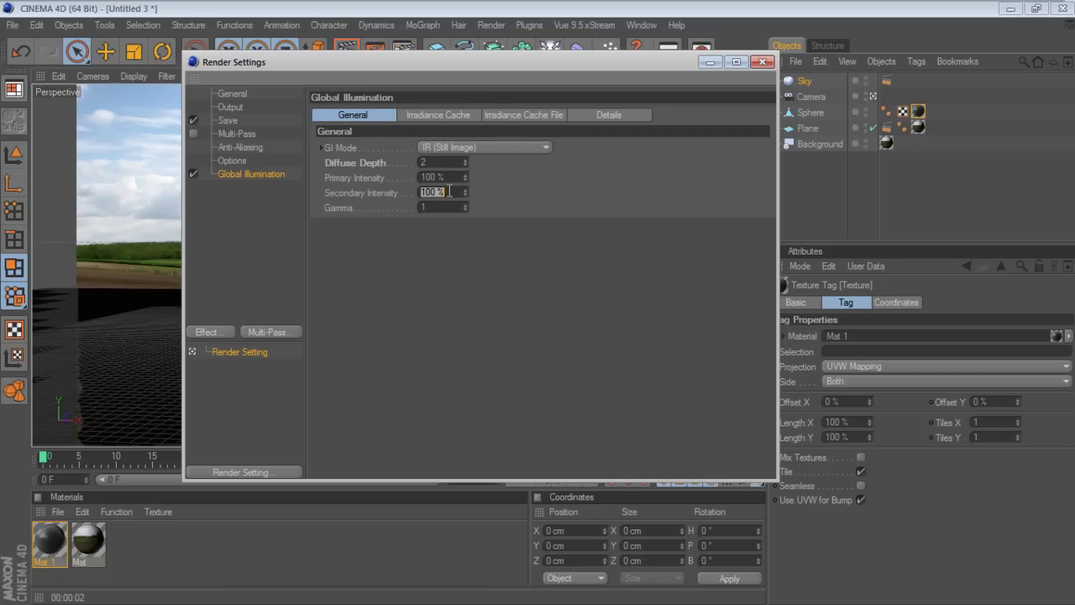
type("150")
key("Return")
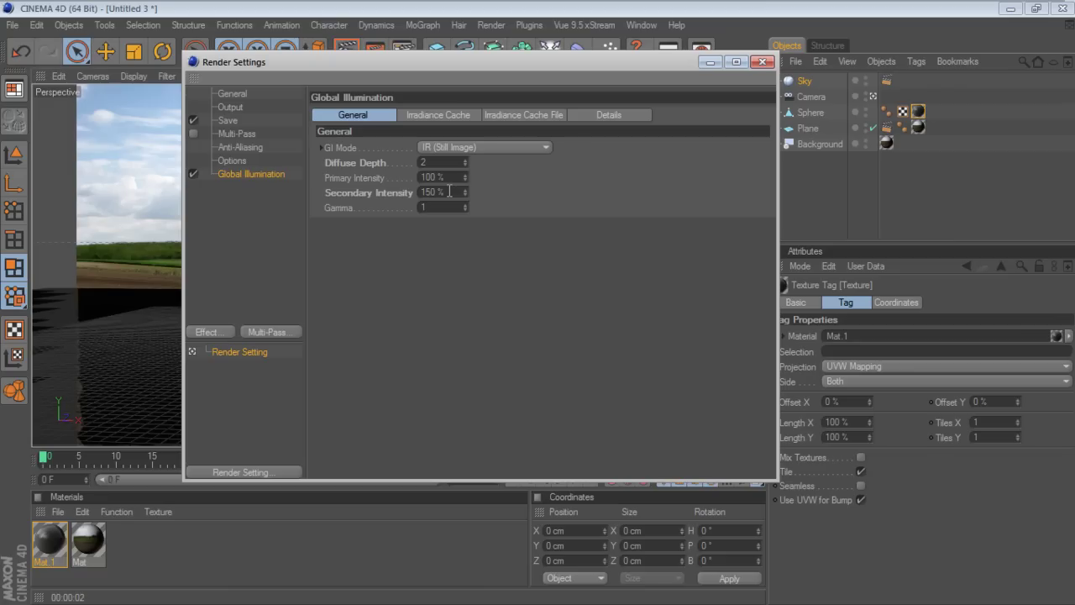
left_click(473, 148)
left_click(488, 213)
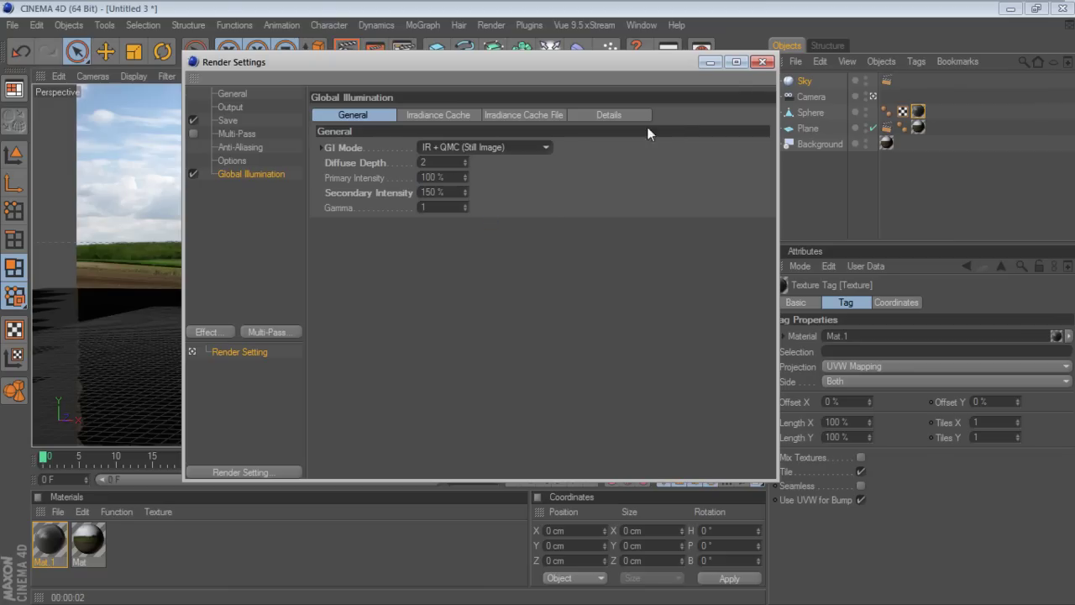
left_click(754, 65)
Render the scene to the Picture Viewer, examine the sphere's lighting and ground shadow at 80% zoom, and close the viewer.
left_click(375, 53)
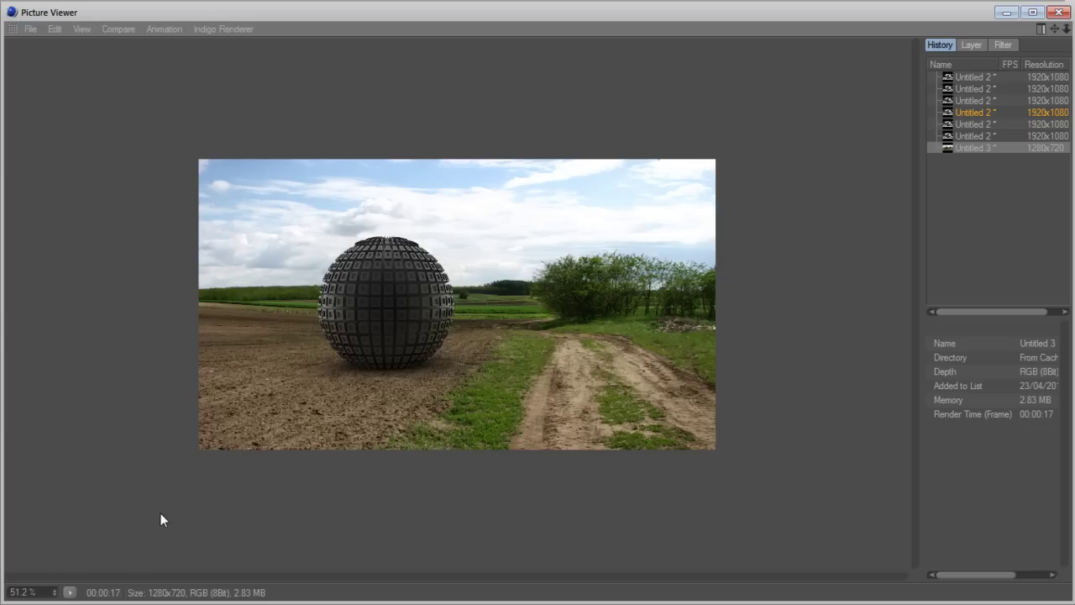
scroll(162, 519, "up", 2)
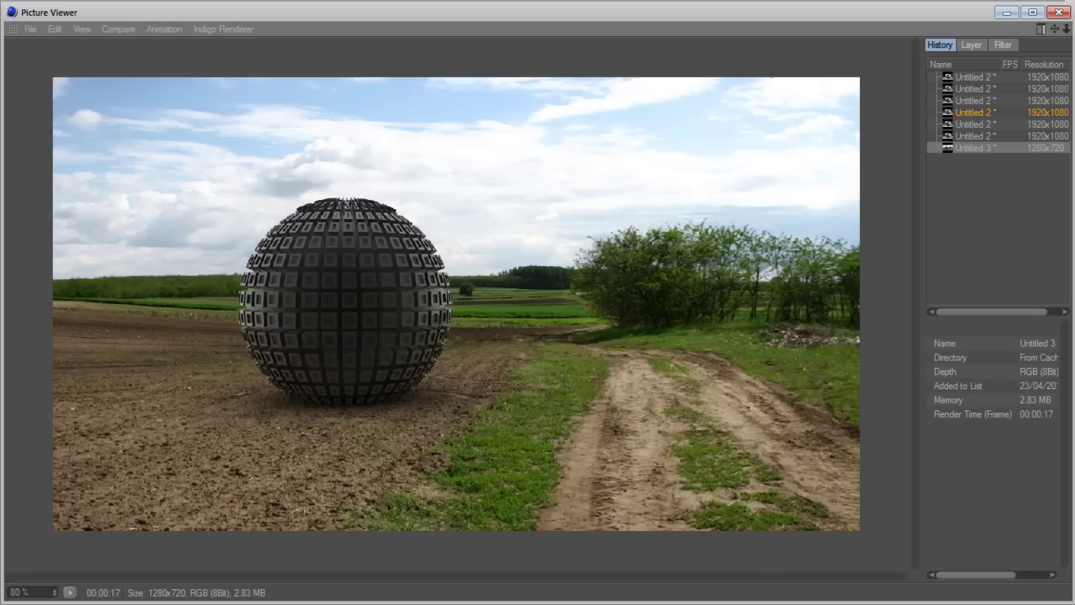
left_click(1058, 13)
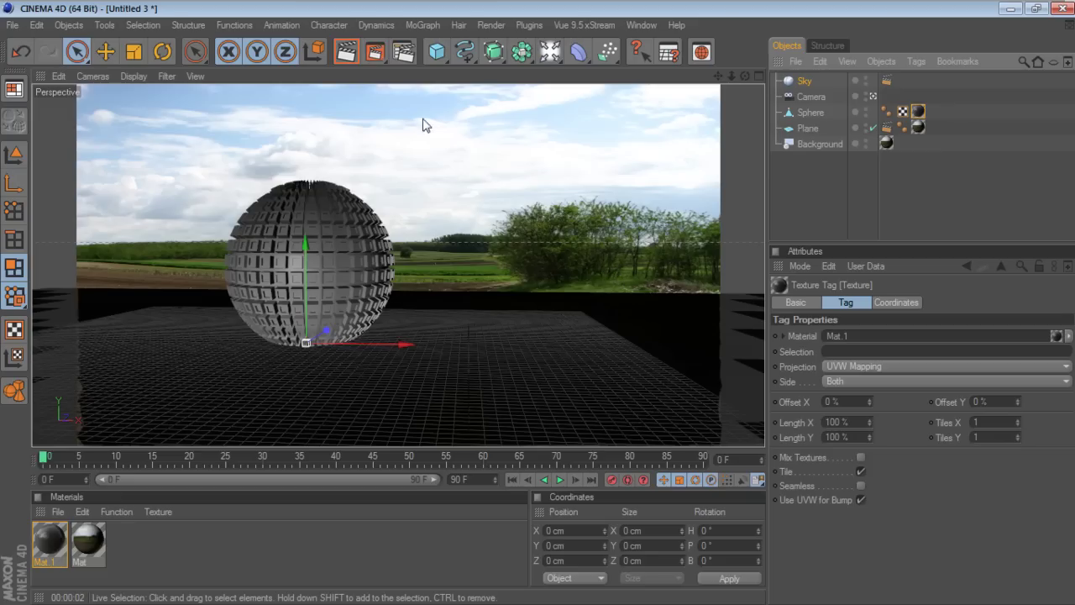
Add the Ambient Occlusion effect to the render settings and bring up its basic properties.
left_click(406, 59)
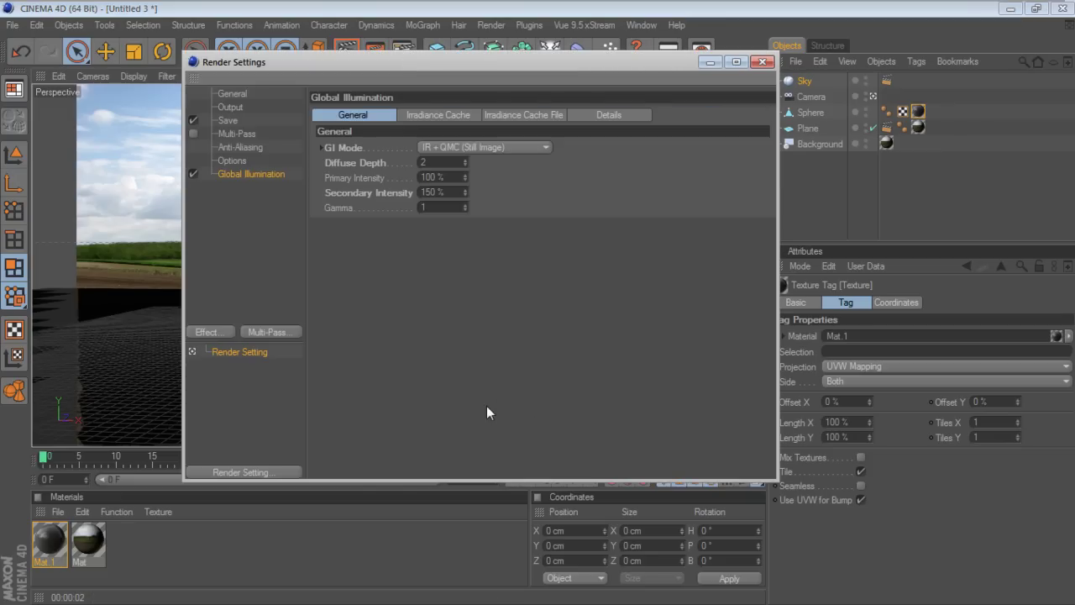
left_click(220, 333)
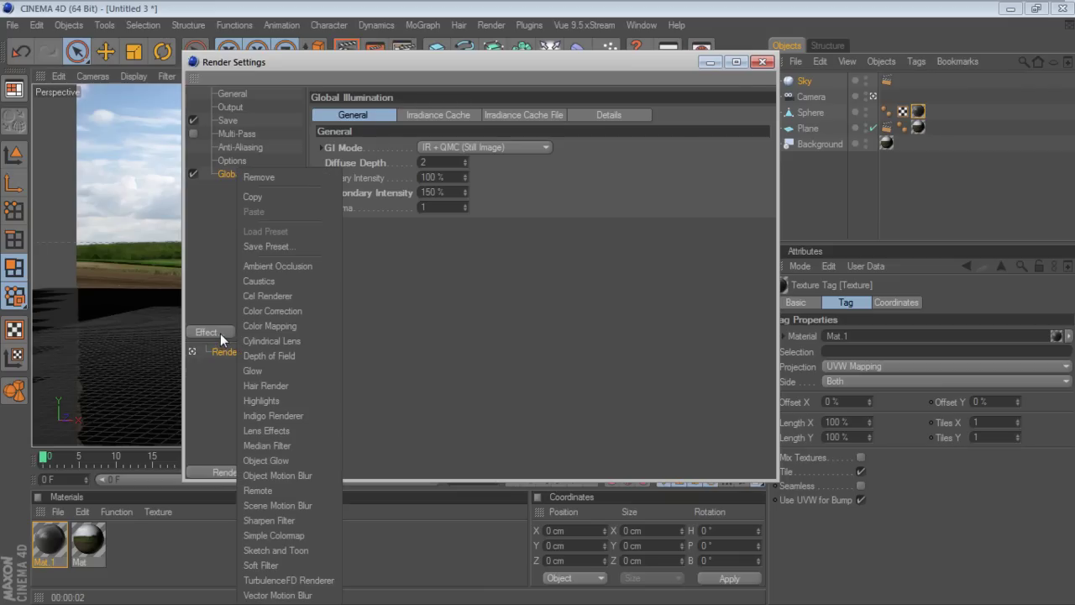
left_click(292, 265)
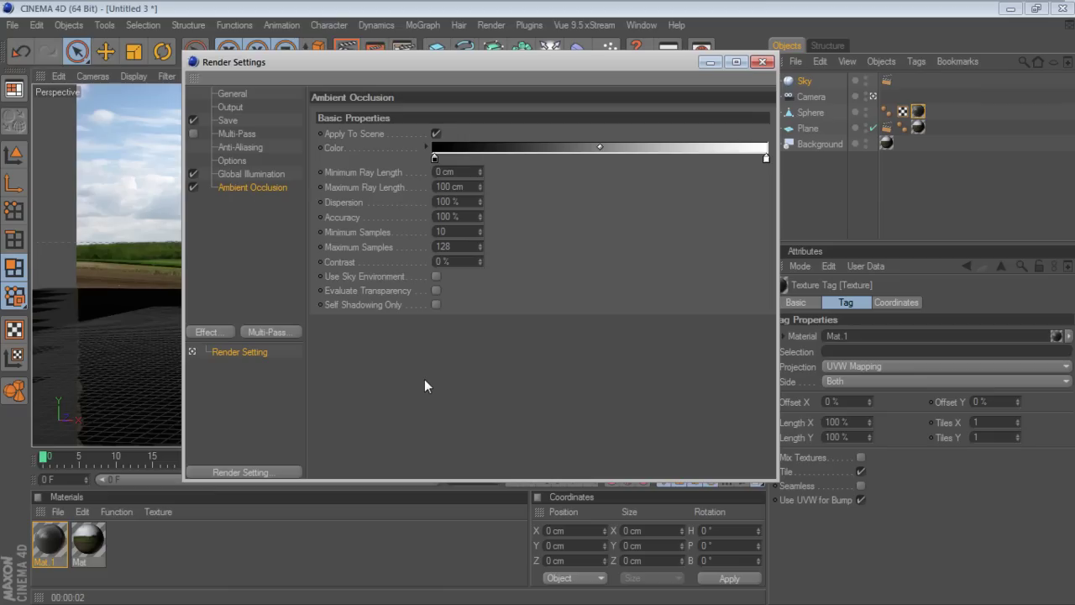
left_click(434, 157)
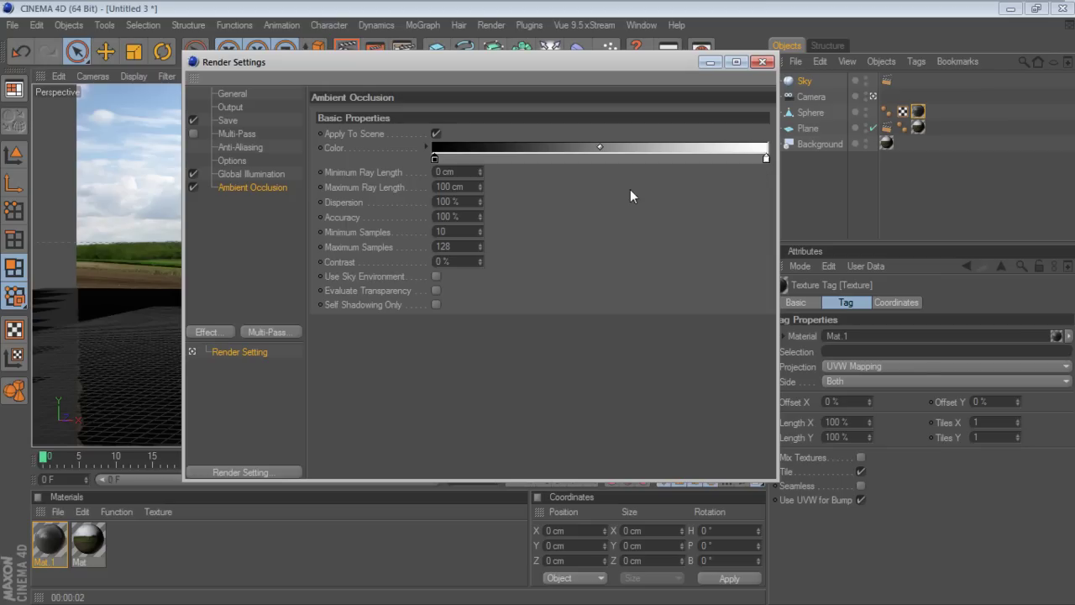
left_click(339, 175)
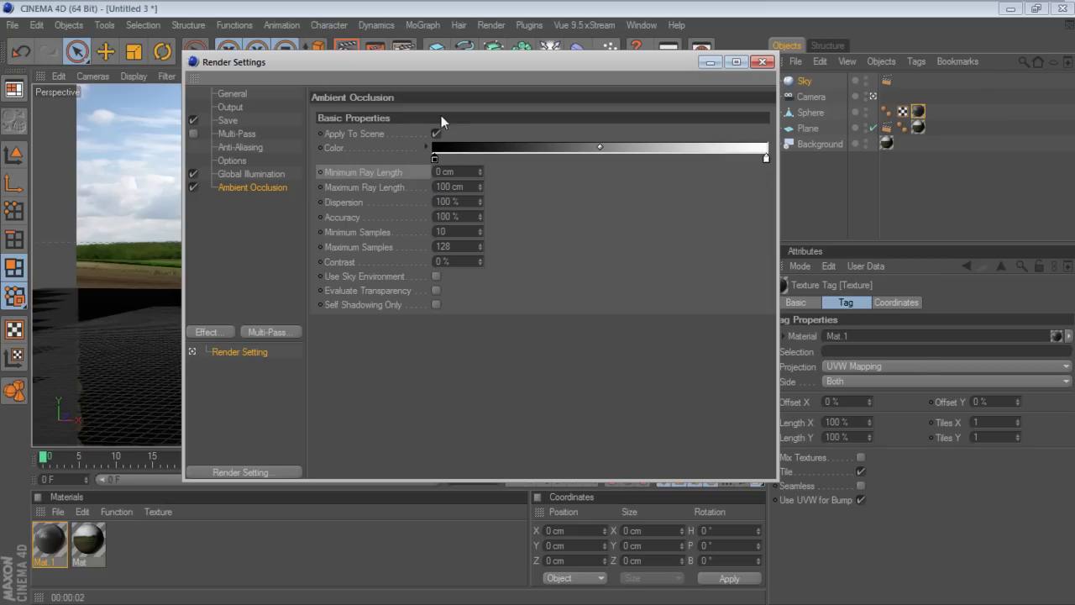
left_click_drag(444, 70, 468, 197)
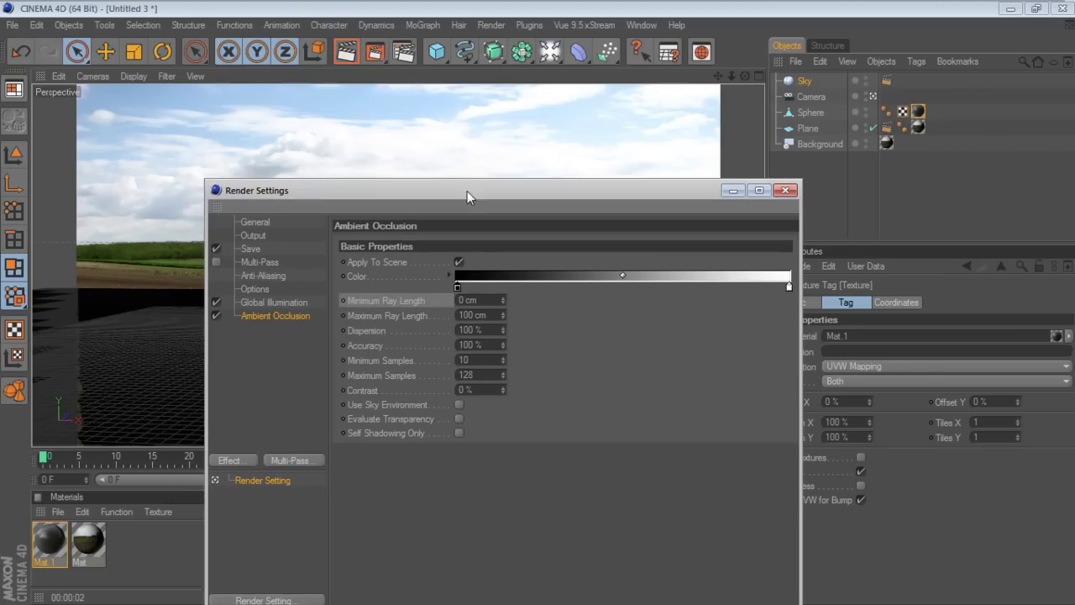
Set Ambient Occlusion's Minimum Ray Length to 10 cm and its Maximum Ray Length to 50 cm.
left_click(484, 304)
type("10")
key("Return")
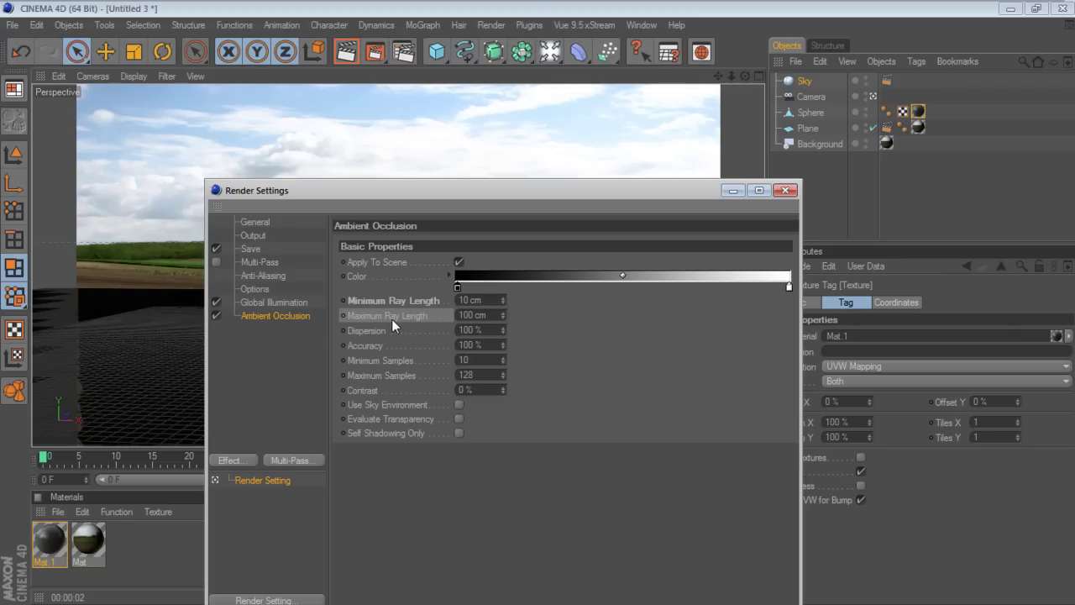
left_click_drag(483, 206, 777, 116)
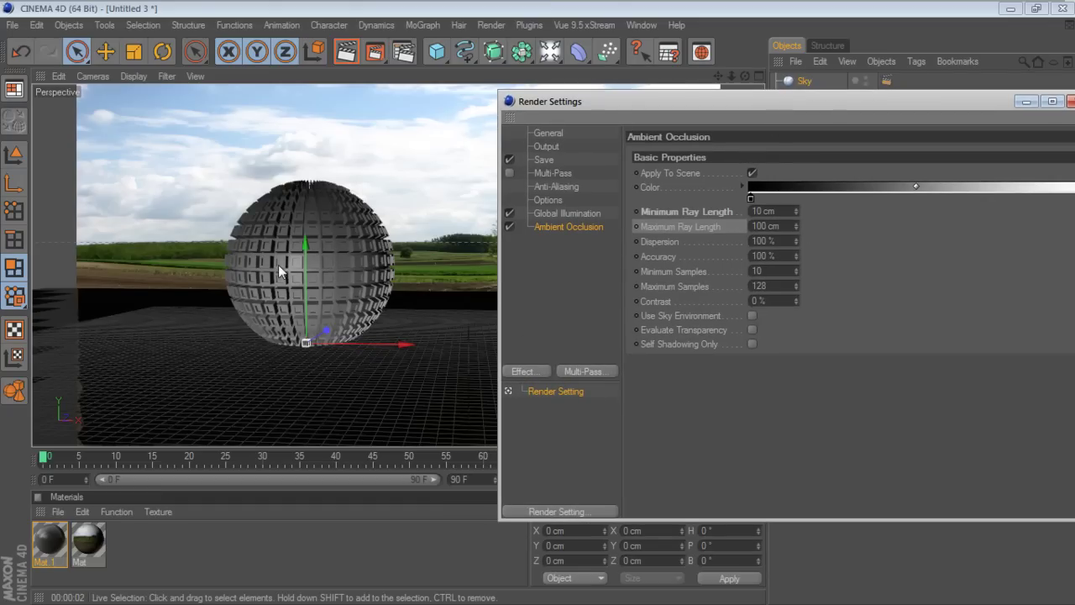
left_click(777, 225)
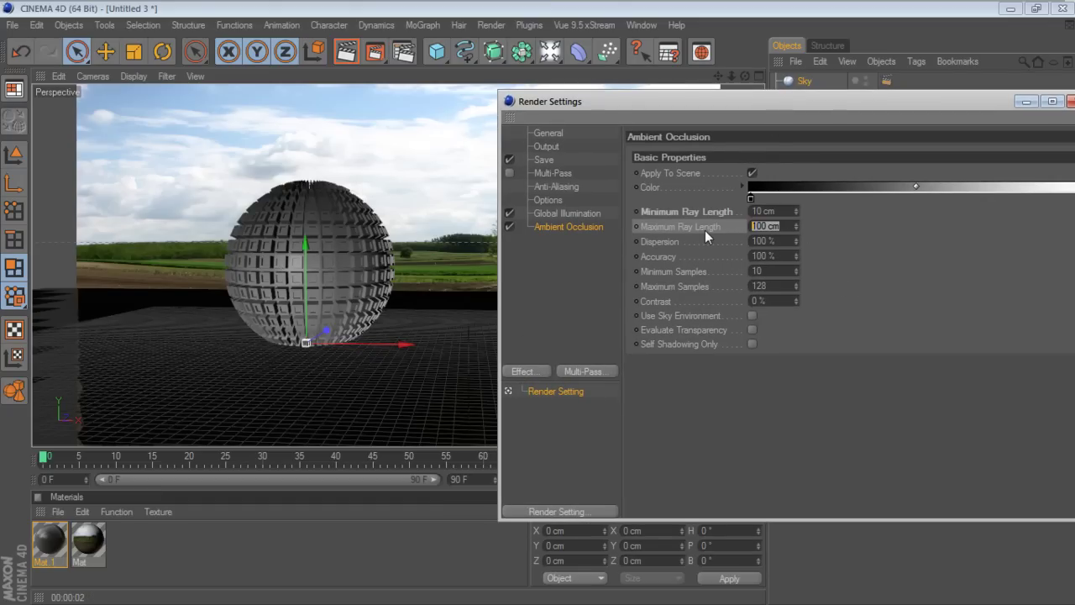
type("50")
left_click_drag(734, 102, 632, 101)
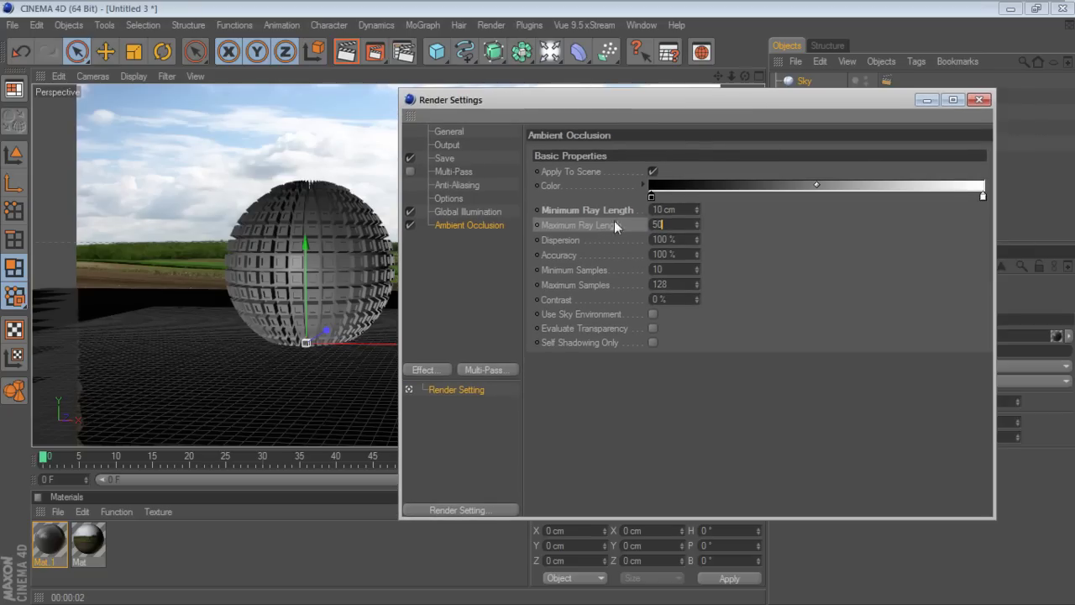
left_click(586, 255)
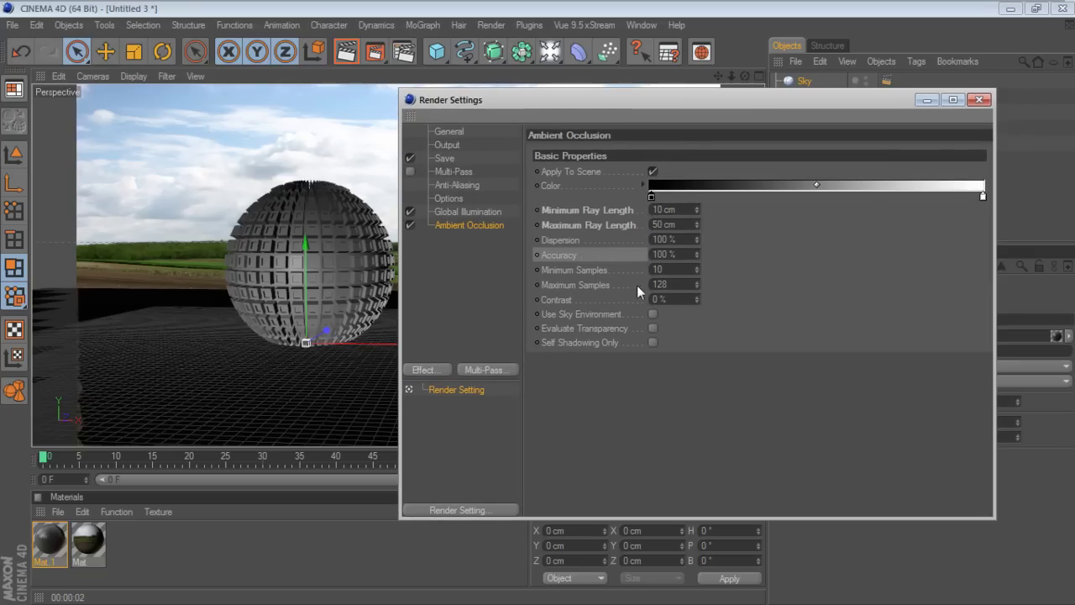
Set Ambient Occlusion's Minimum Samples to 5, Maximum Samples to 256 and Contrast to 25%, and close the render settings.
left_click(594, 272)
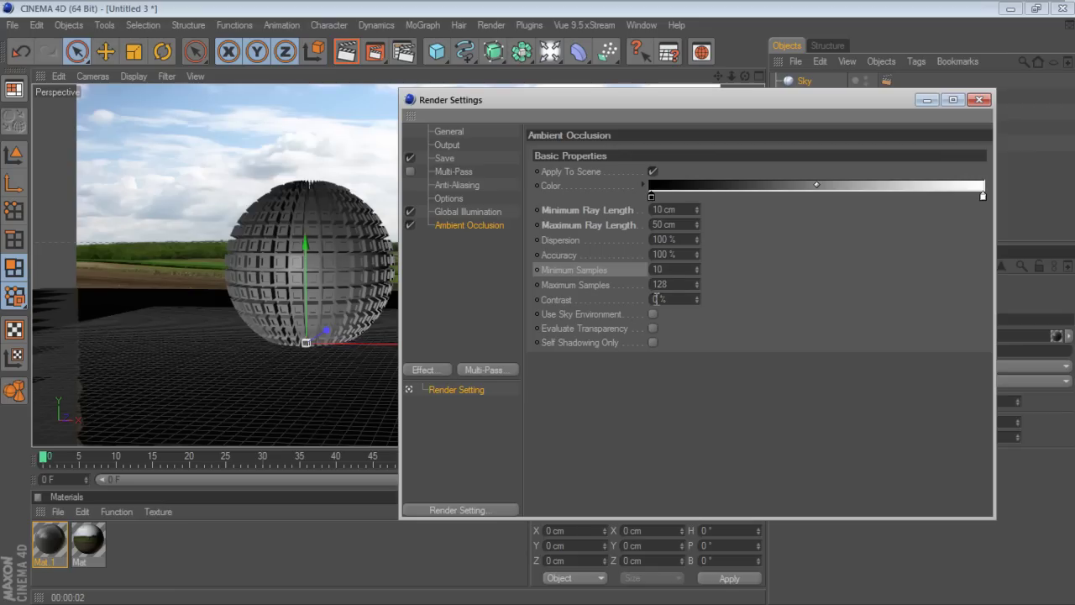
left_click_drag(671, 274, 653, 274)
type("5")
left_click(585, 290)
double_click(651, 285)
type("256")
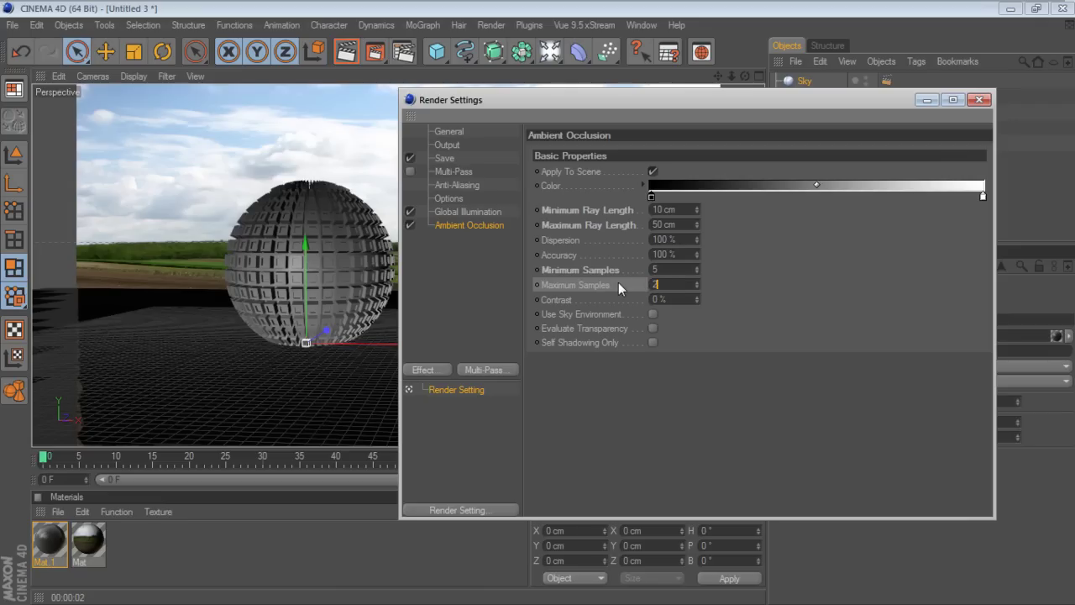
double_click(672, 300)
type("25")
left_click(977, 100)
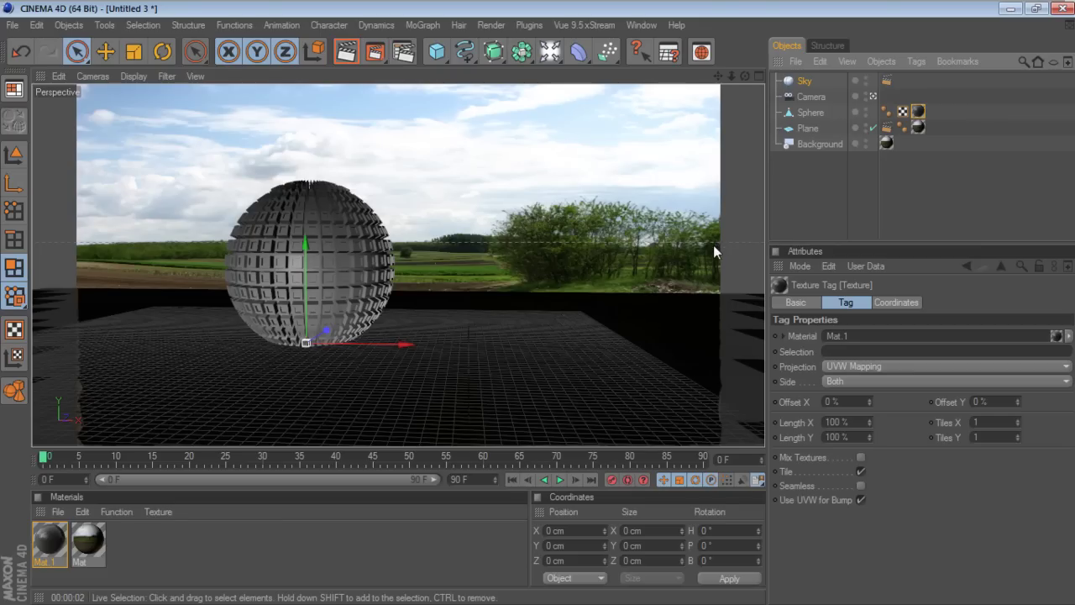
Render the scene to the Picture Viewer, compare it with the previous render at 80% and 100% zoom, and close the viewer.
left_click(375, 53)
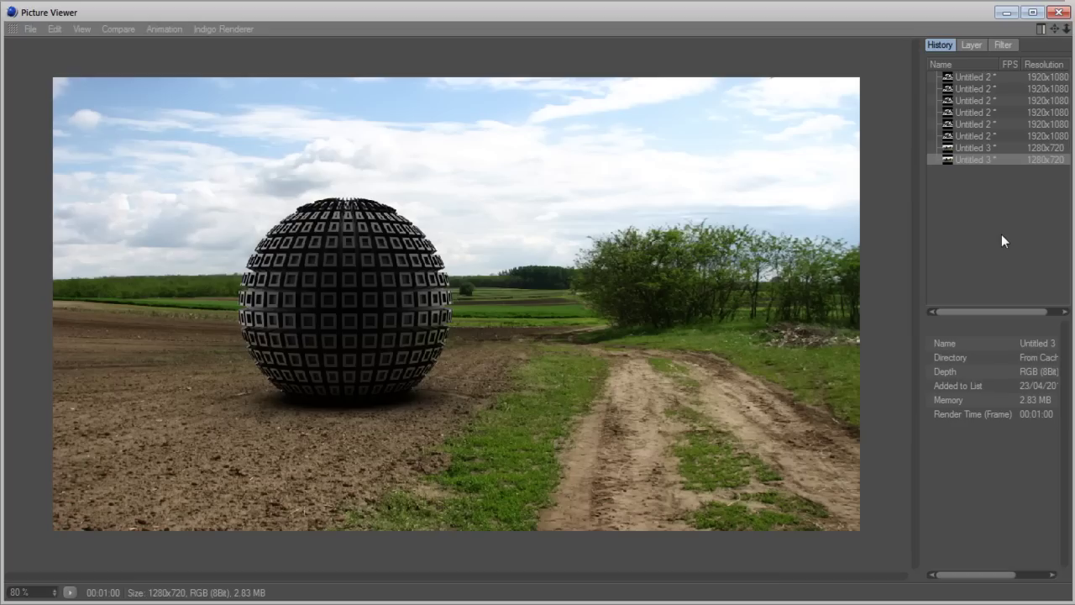
left_click(984, 147)
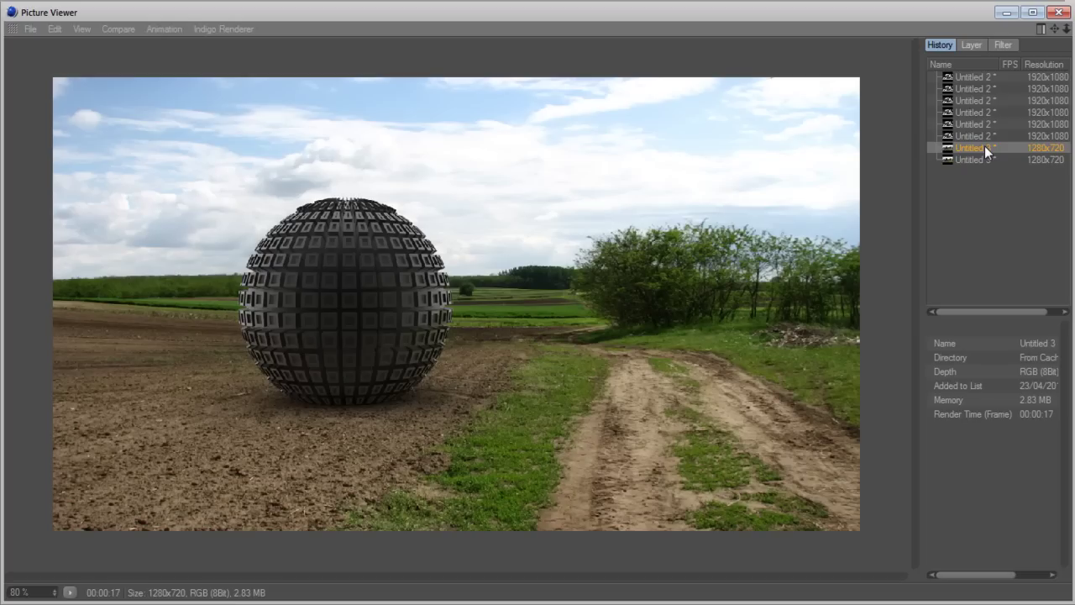
left_click(985, 159)
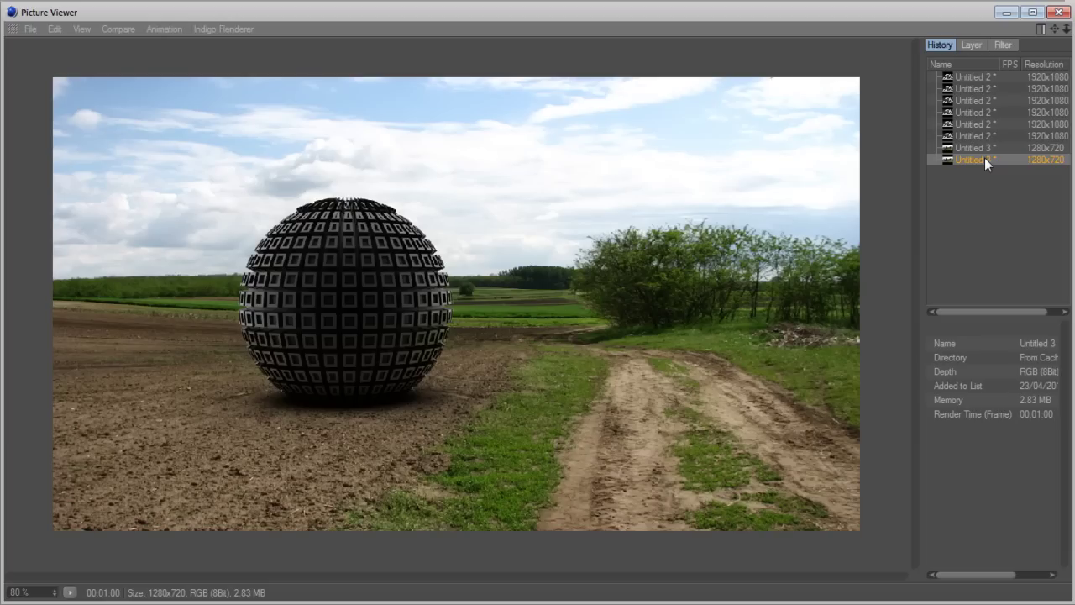
left_click(70, 593)
left_click(94, 531)
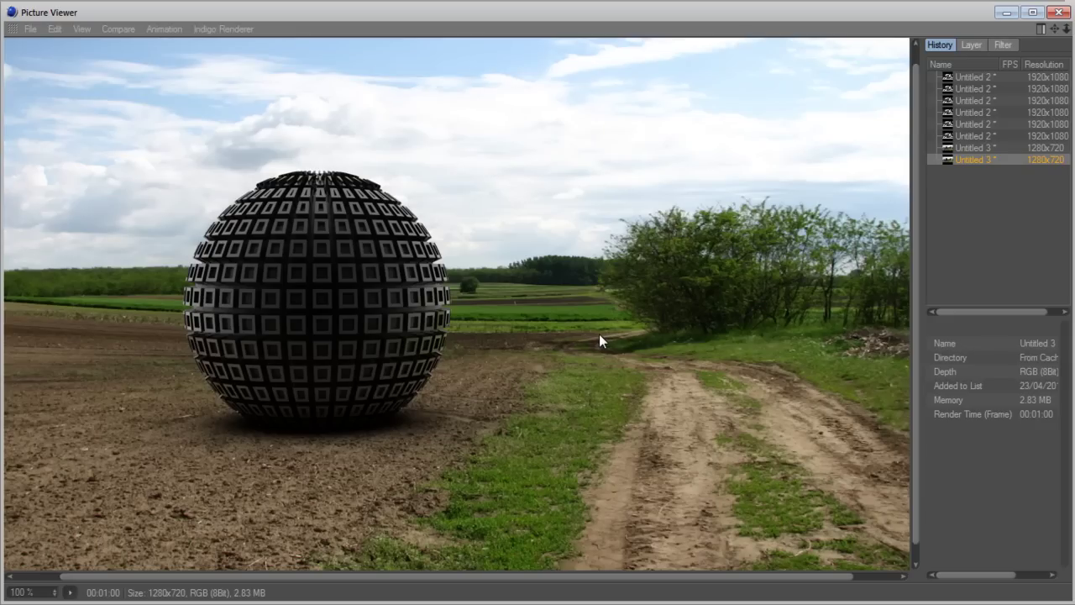
left_click(972, 148)
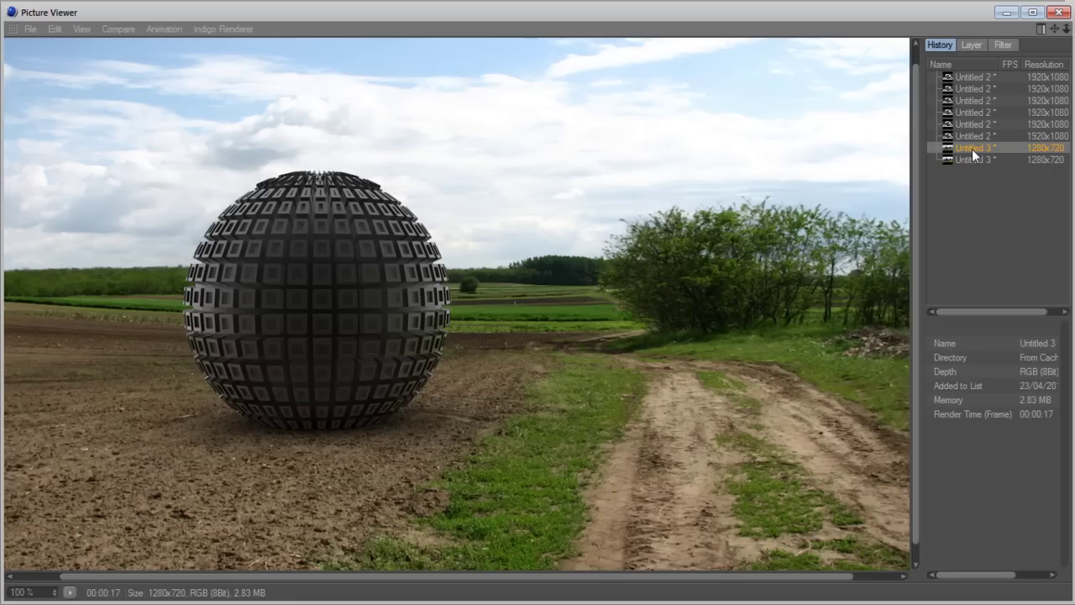
left_click(972, 159)
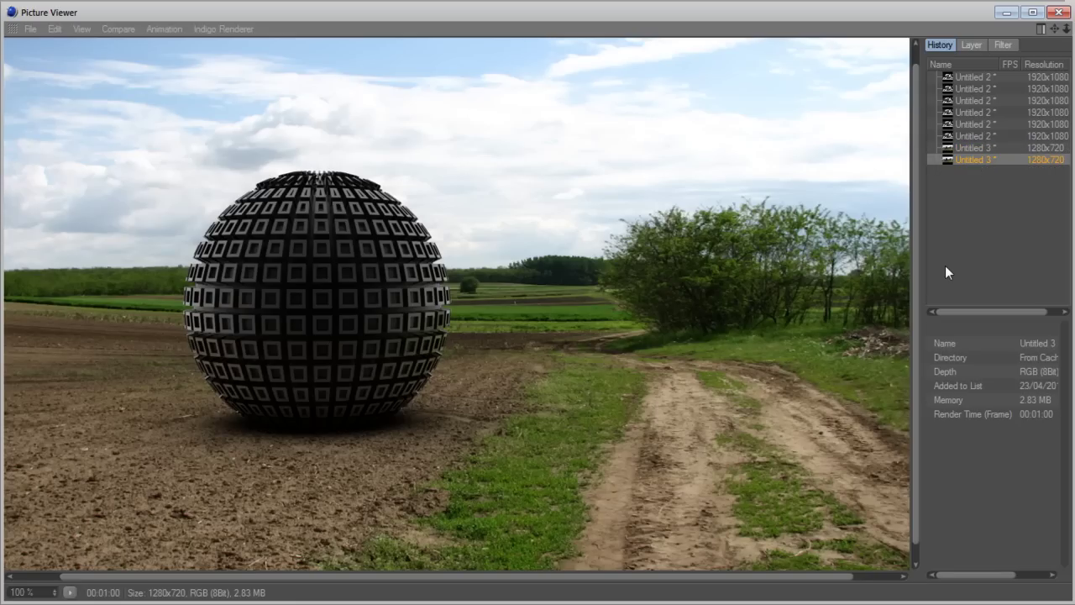
left_click(1060, 12)
Raise the sphere material's reflection brightness to 83% and set its Fresnel gradient's black end to dark grey, RGB 52.
double_click(52, 544)
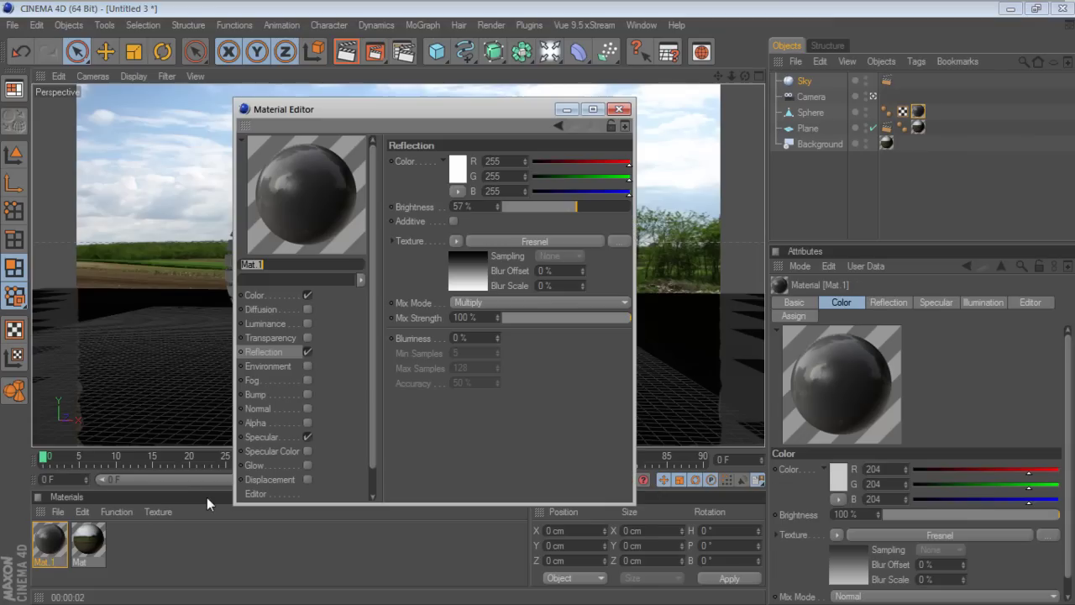
left_click_drag(577, 211, 609, 207)
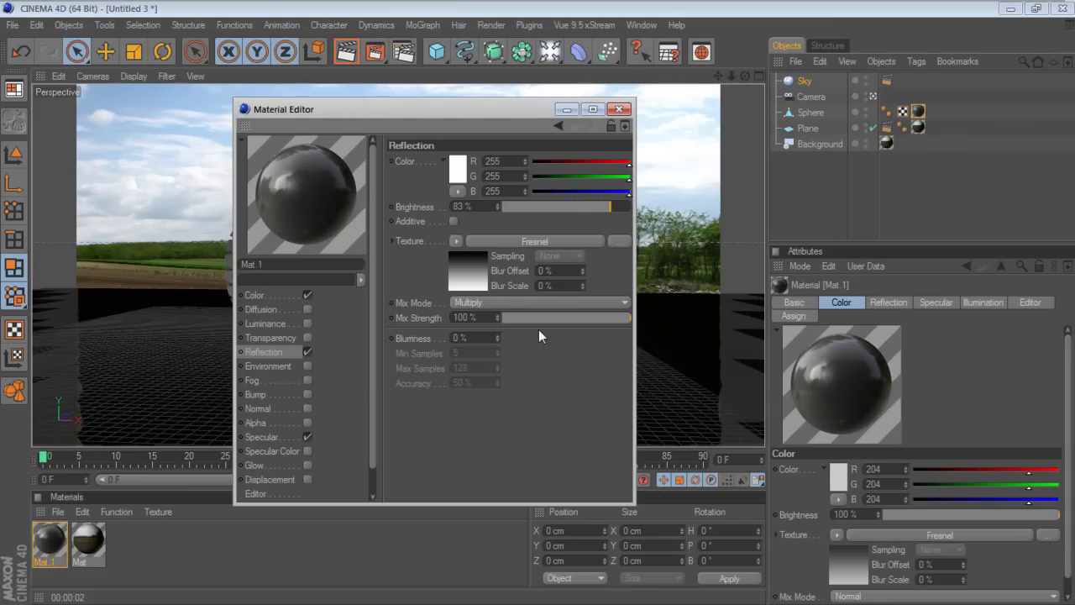
left_click(534, 241)
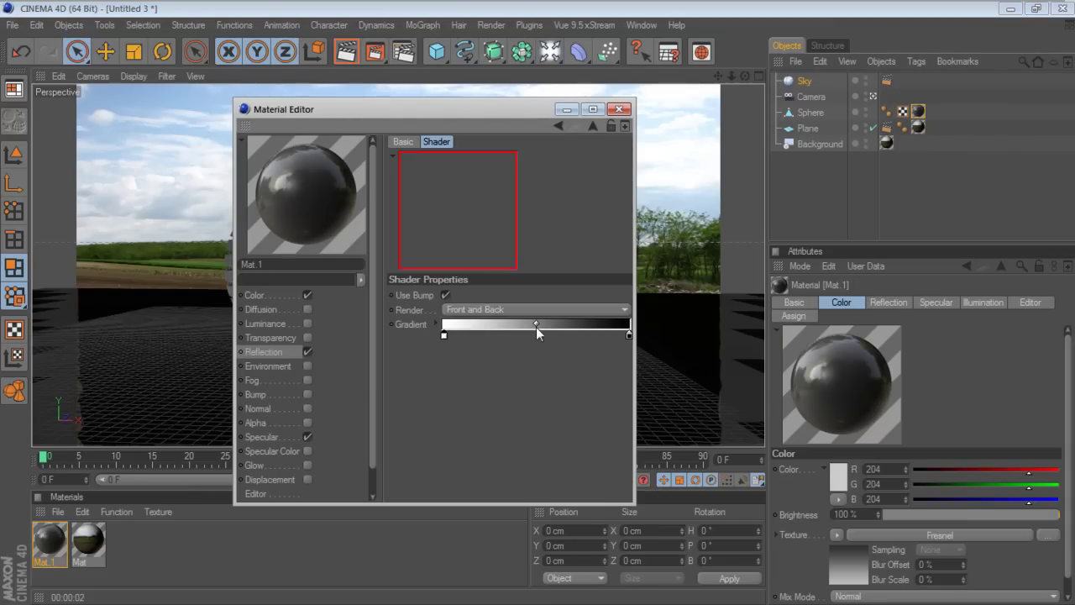
double_click(628, 334)
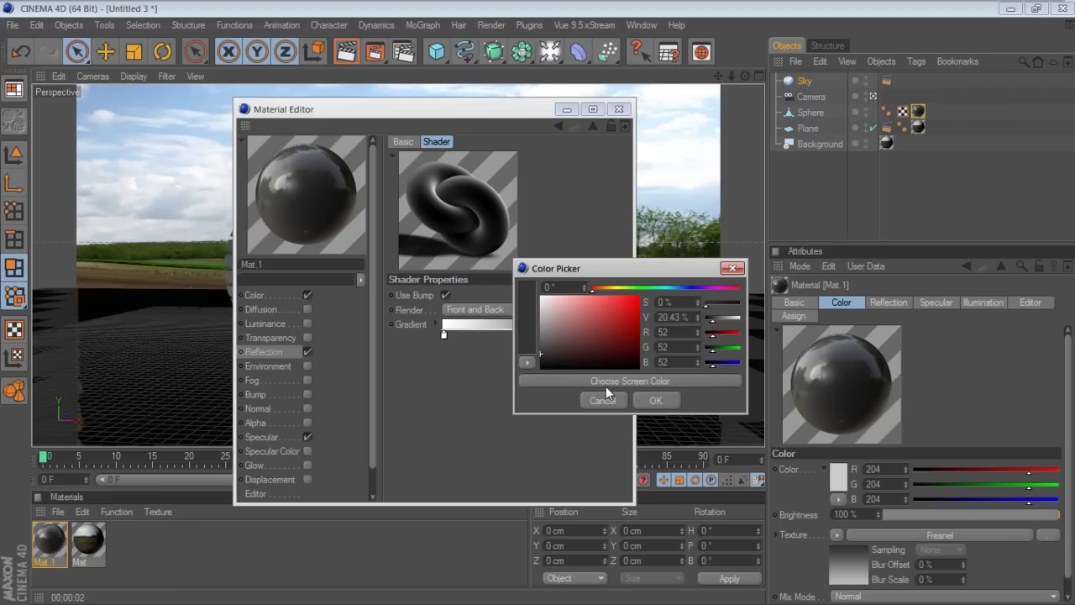
left_click(649, 409)
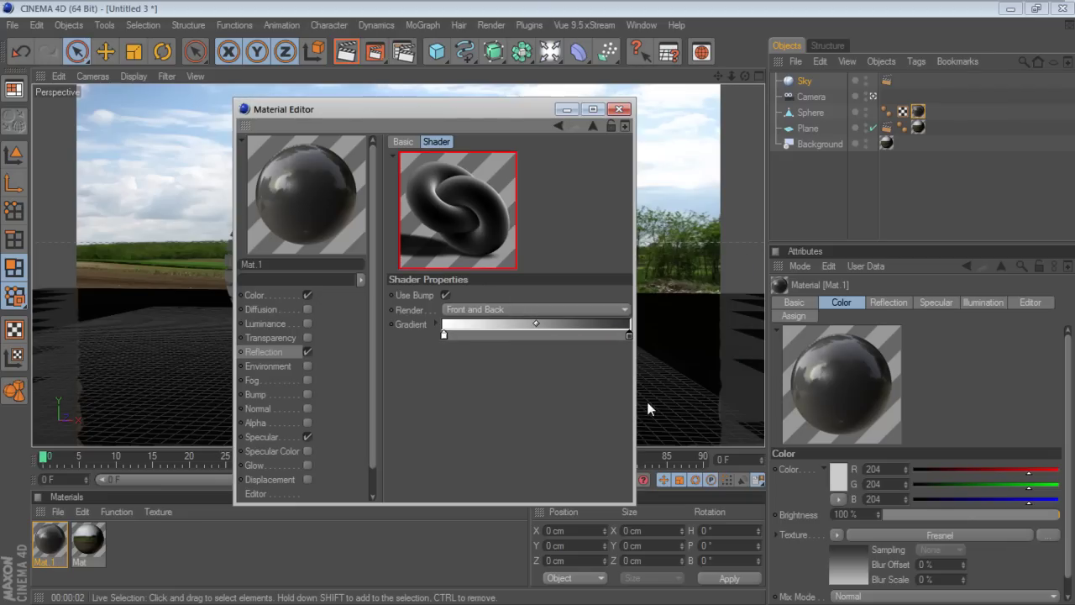
left_click(619, 110)
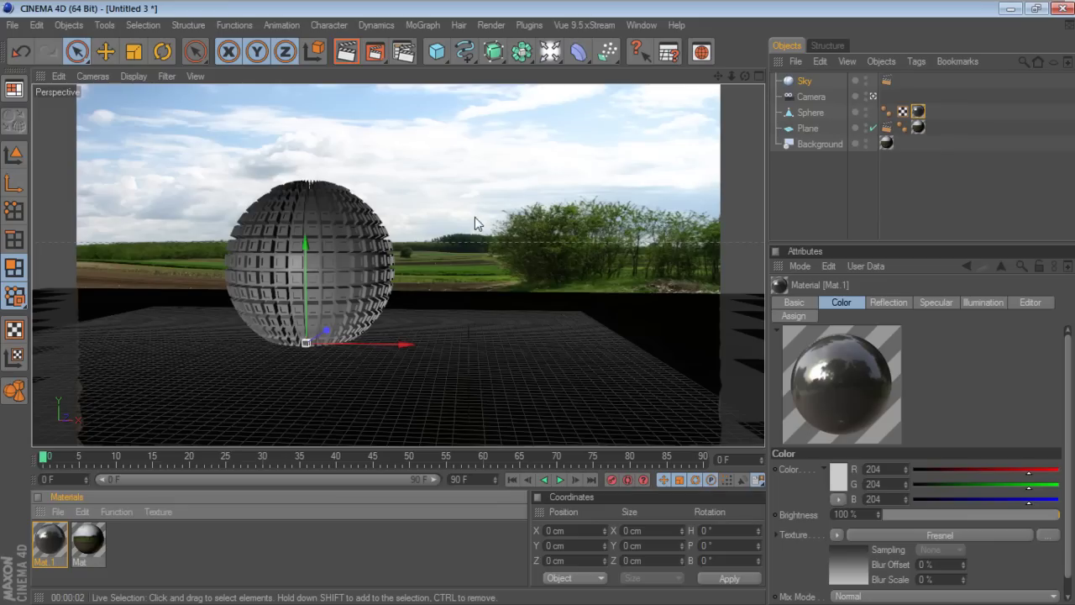
Render the scene to the Picture Viewer, compare the sphere's reflections with the previous render, and stop the render.
left_click(375, 51)
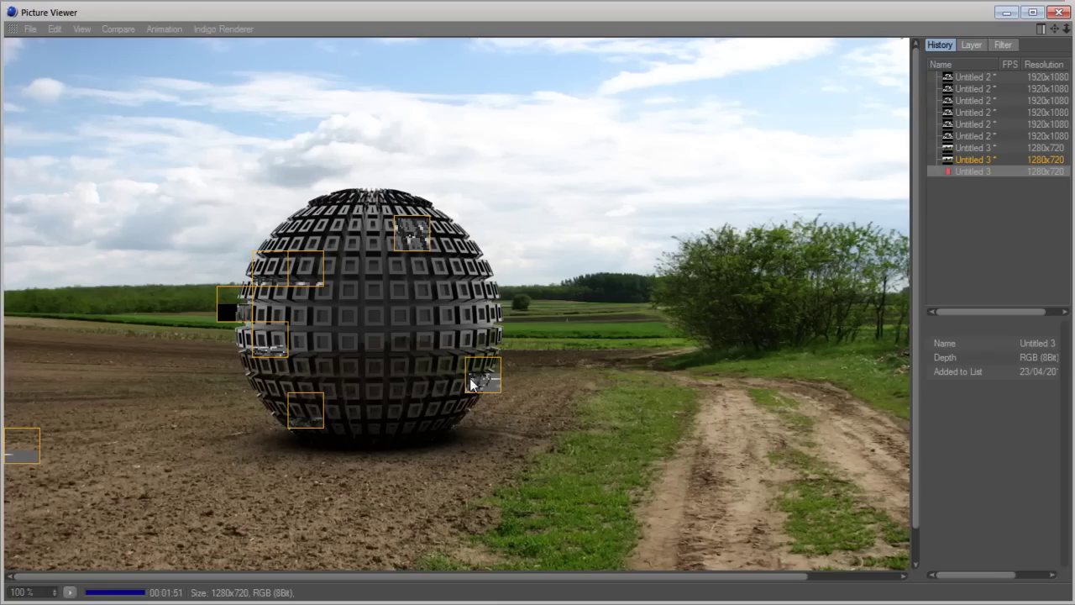
left_click(987, 161)
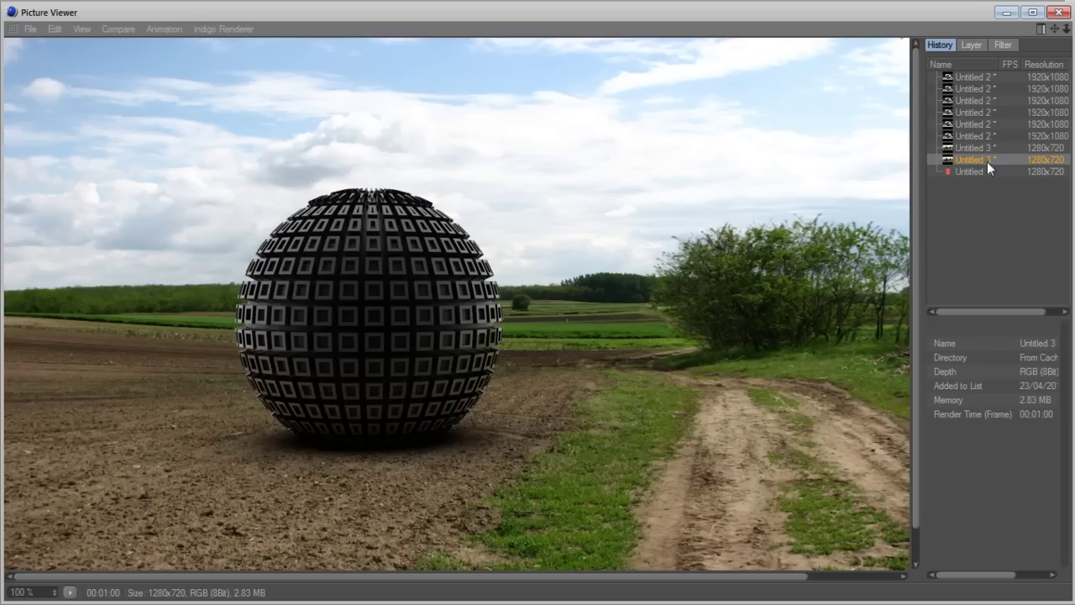
left_click(978, 172)
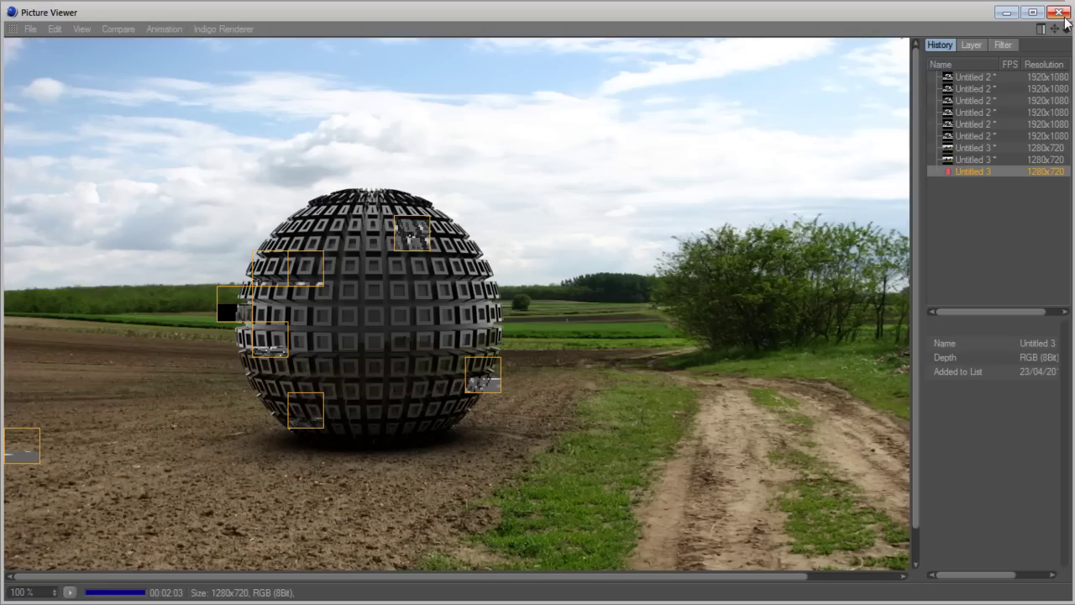
left_click(1064, 16)
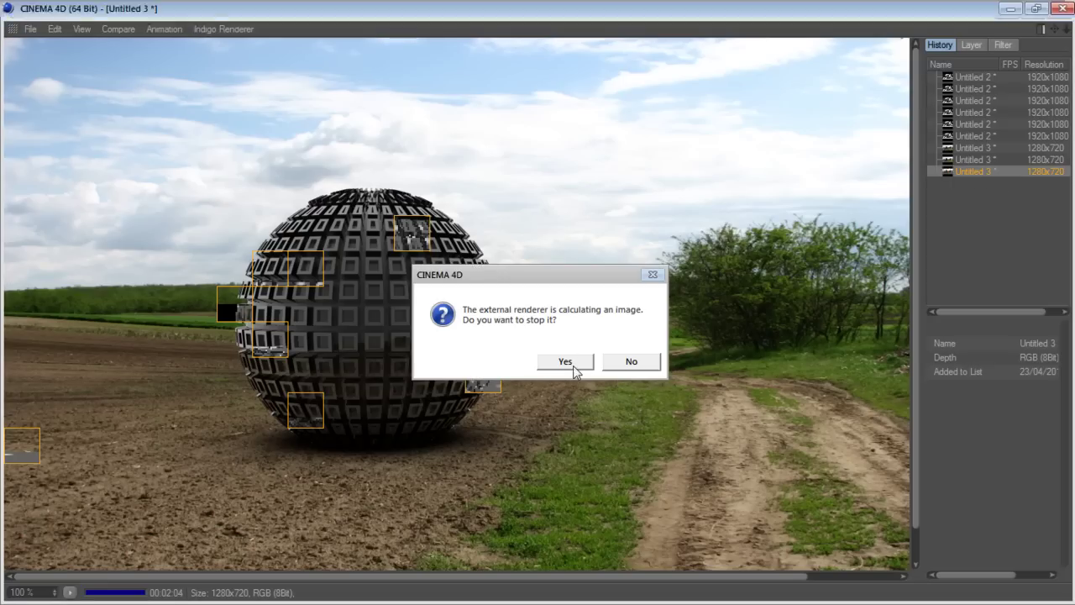
left_click(574, 368)
Set Ambient Occlusion's Contrast to 35% and Maximum Ray Length to 150 cm, and close the render settings.
left_click(404, 54)
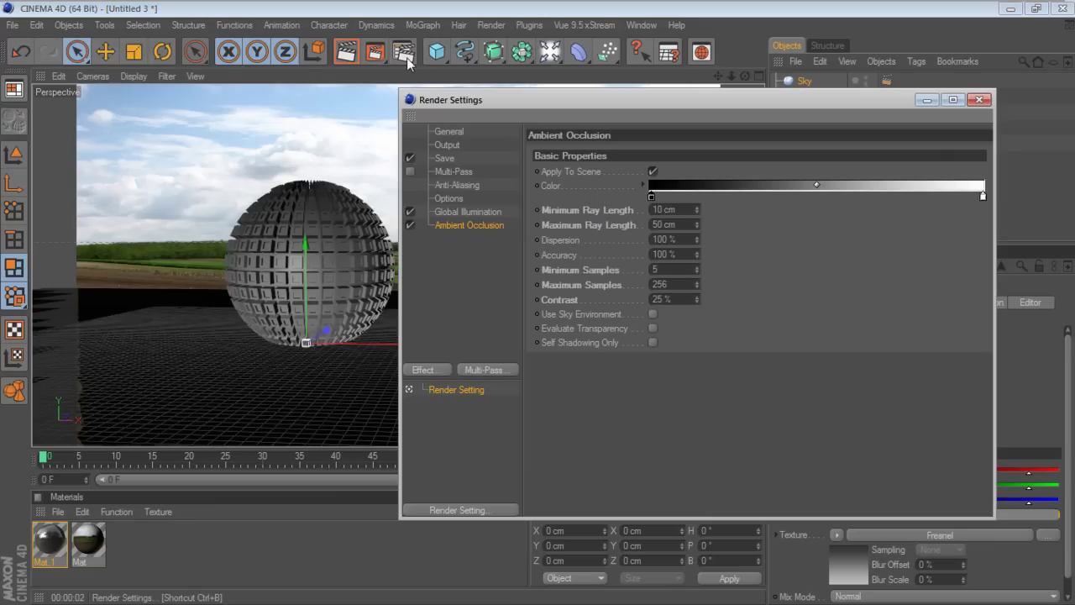
left_click(676, 299)
type("35")
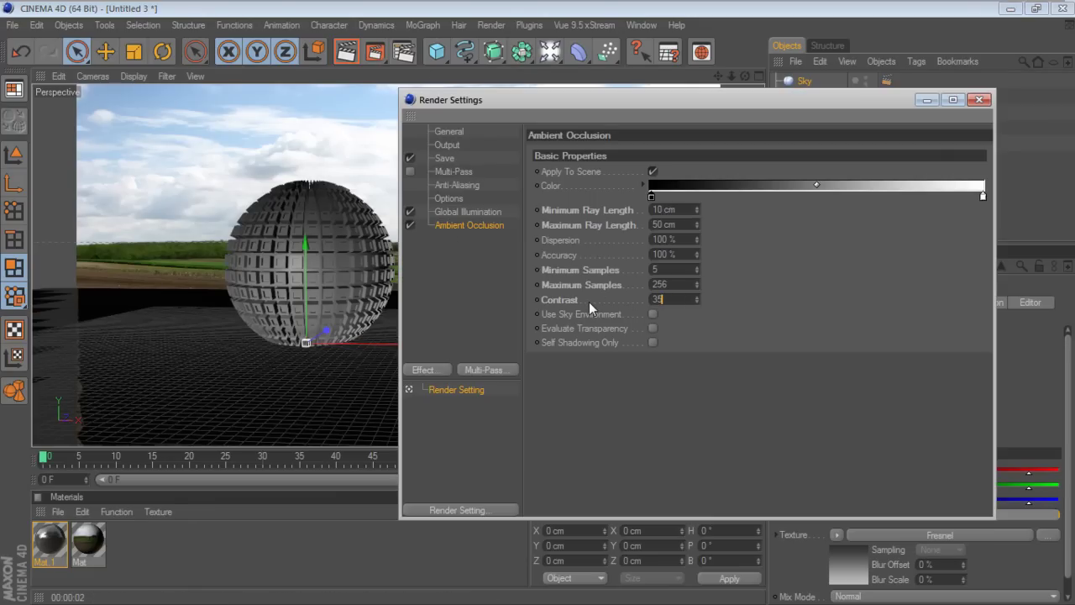
left_click(682, 225)
type("415")
key("BackSpace")
key("BackSpace")
key("BackSpace")
type("150")
key("Return")
left_click(978, 100)
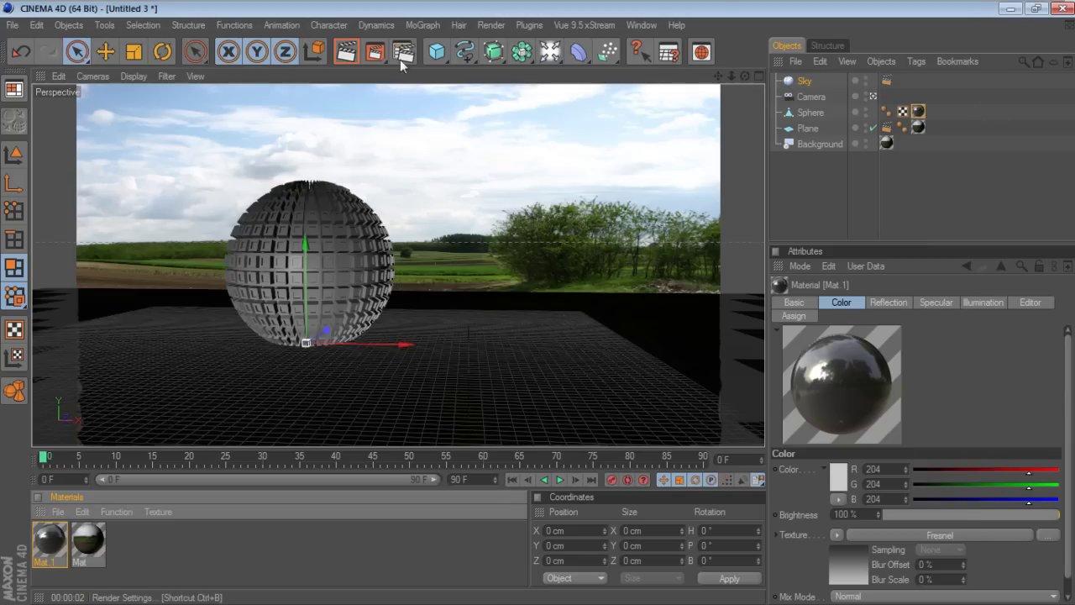
Render the scene to the Picture Viewer to check the Ambient Occlusion and reflections, and stop the render partway.
left_click(375, 52)
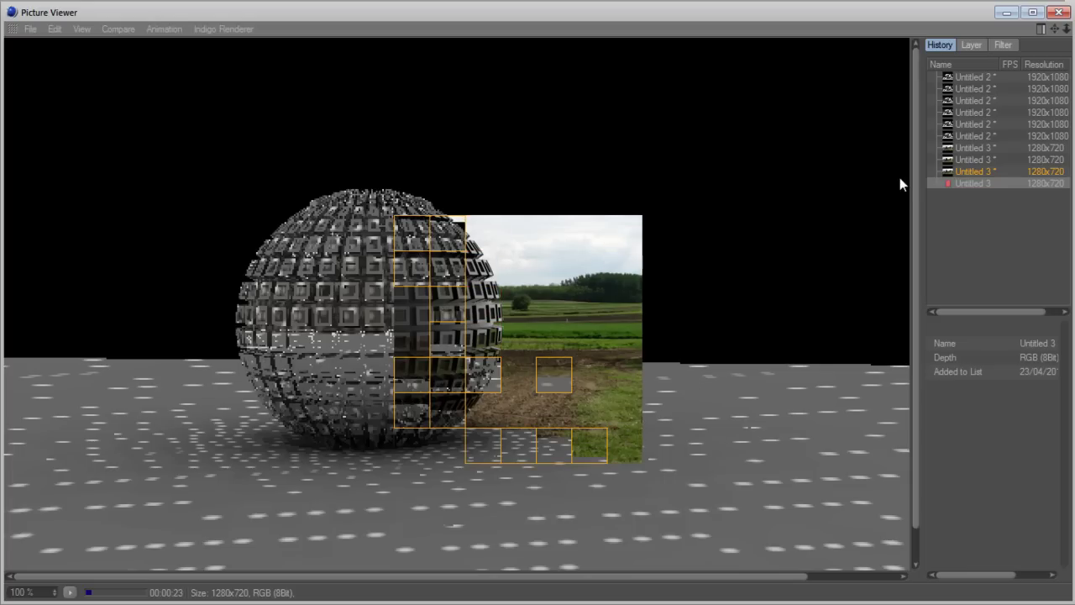
left_click(1061, 13)
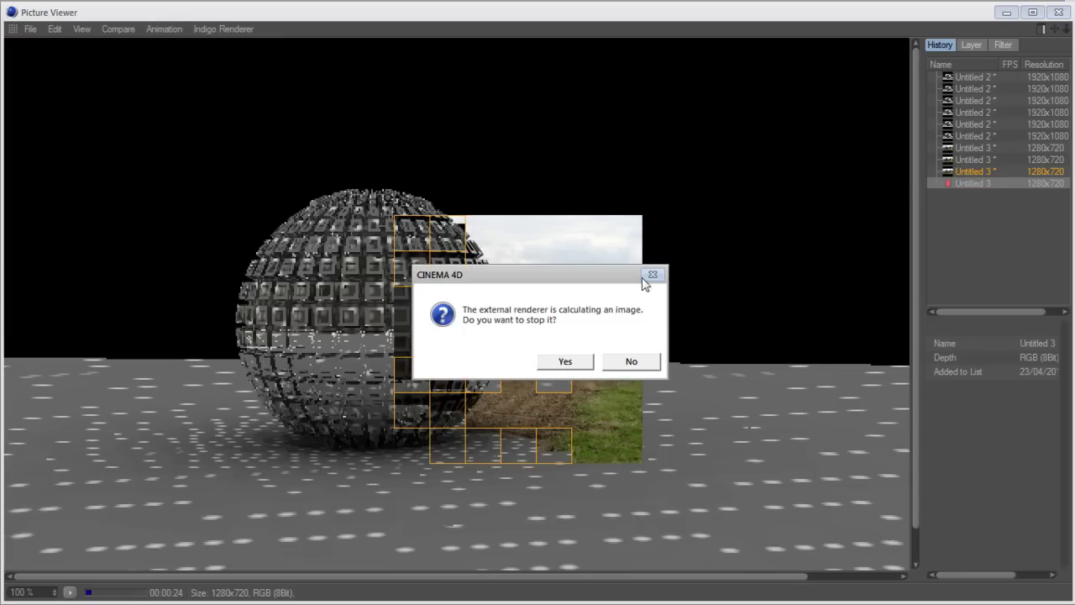
left_click(576, 361)
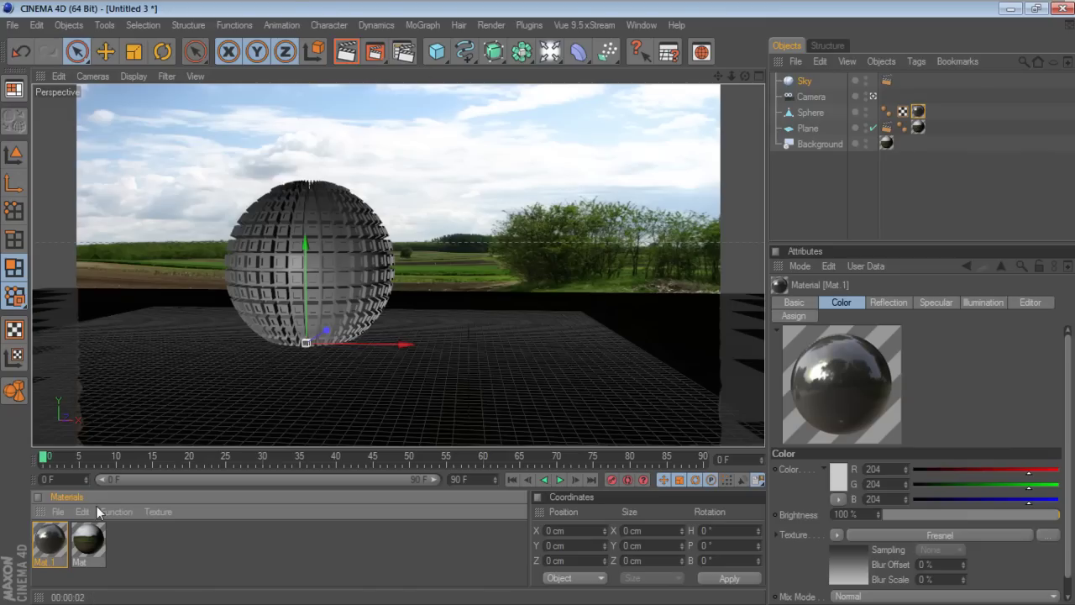
Lower the sphere material's reflection brightness to slightly below 62% and darken the dark end of its Fresnel gradient.
double_click(52, 540)
left_click_drag(597, 212, 584, 212)
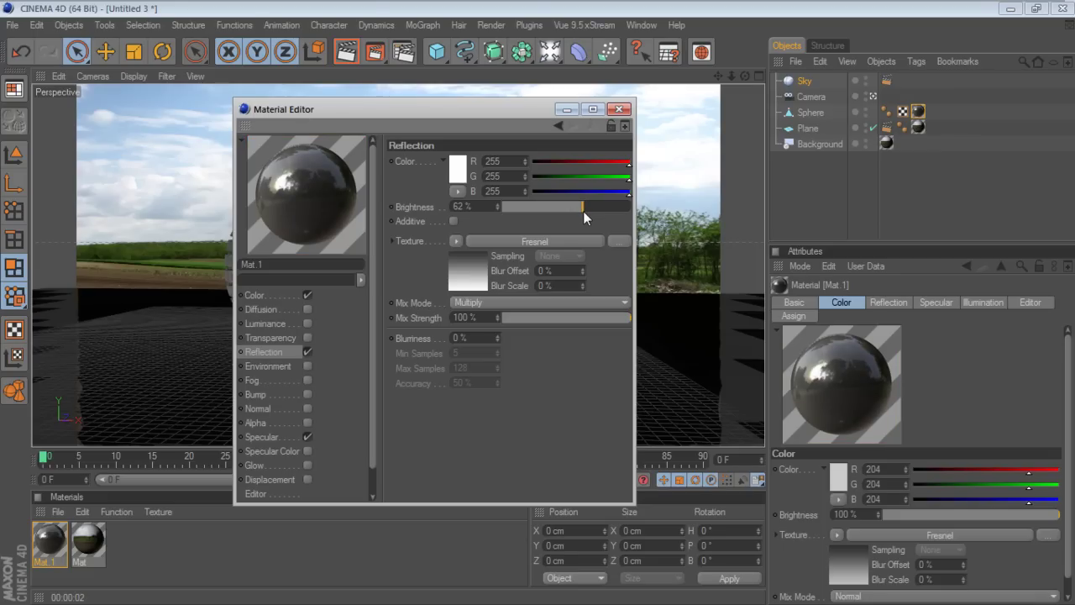
left_click_drag(583, 211, 580, 211)
left_click(496, 242)
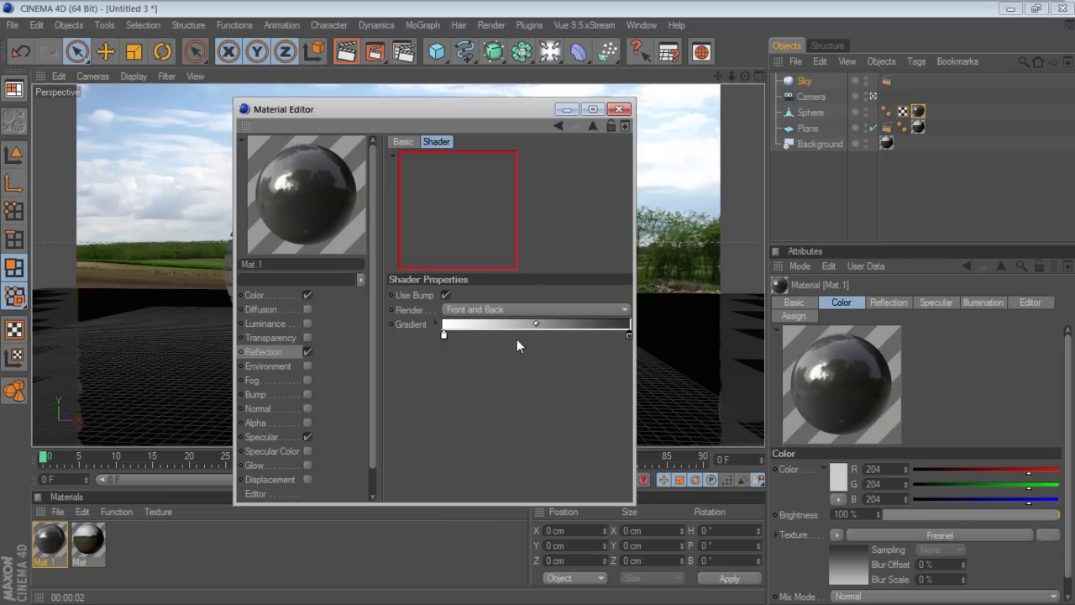
double_click(629, 334)
left_click_drag(538, 352, 528, 361)
left_click(649, 402)
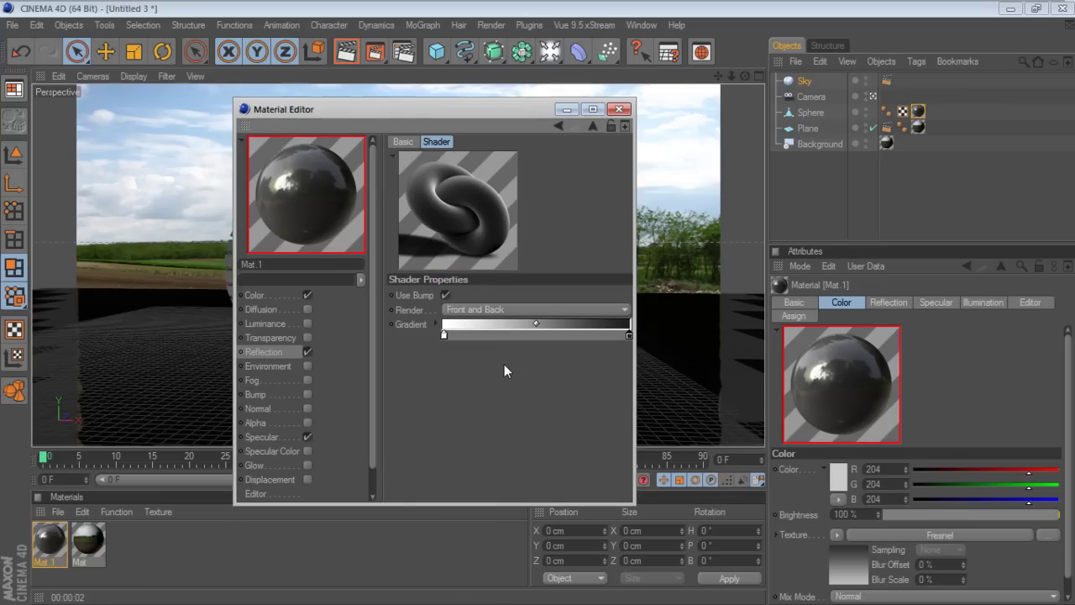
left_click(619, 110)
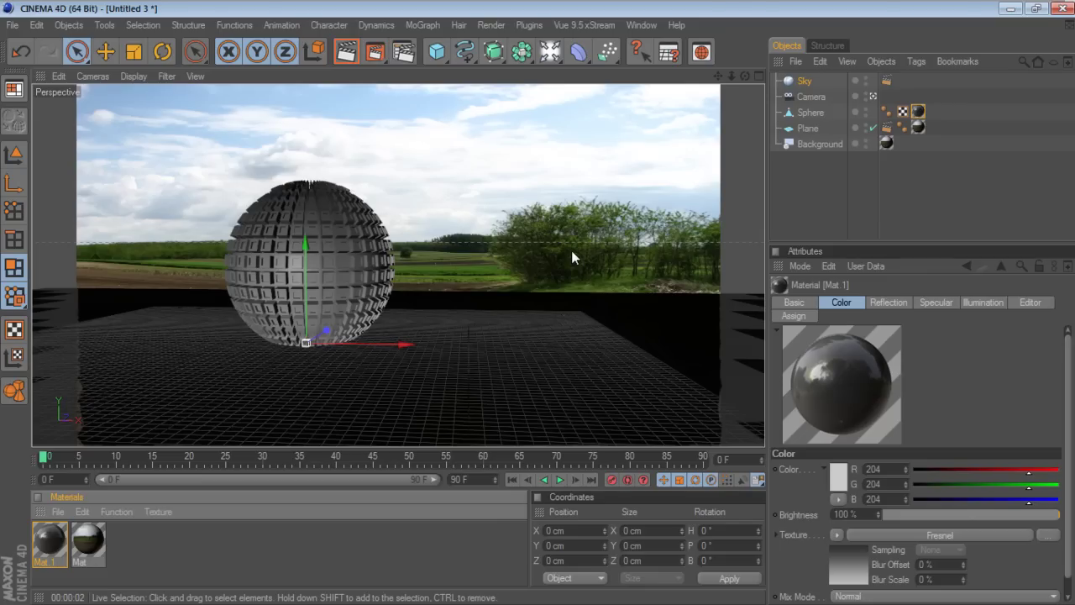
Review the Ambient Occlusion render settings, render the scene to the Picture Viewer, and close the viewer.
left_click(403, 52)
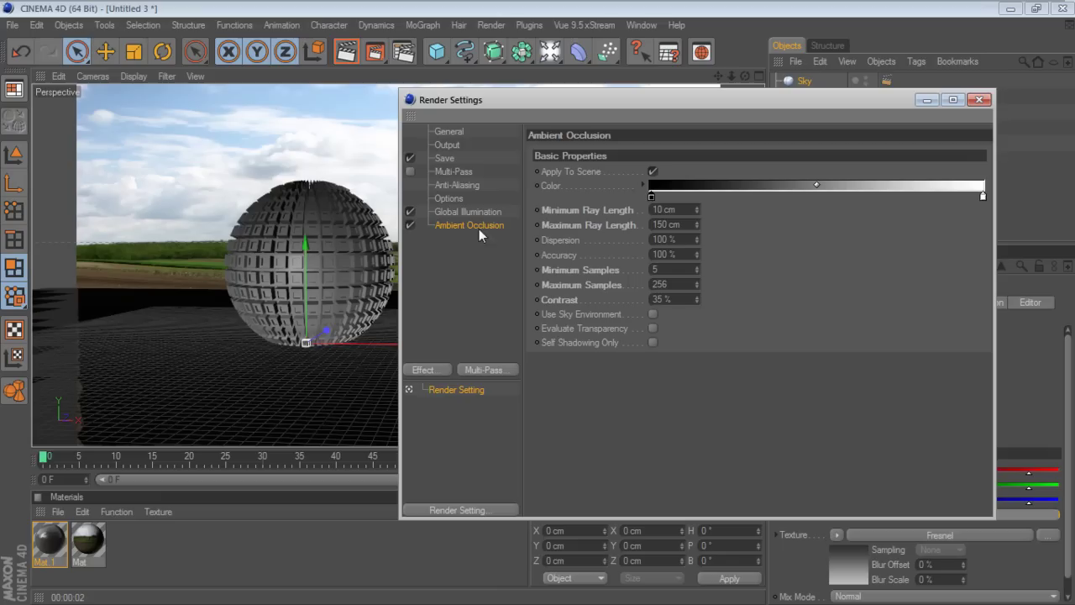
left_click(980, 100)
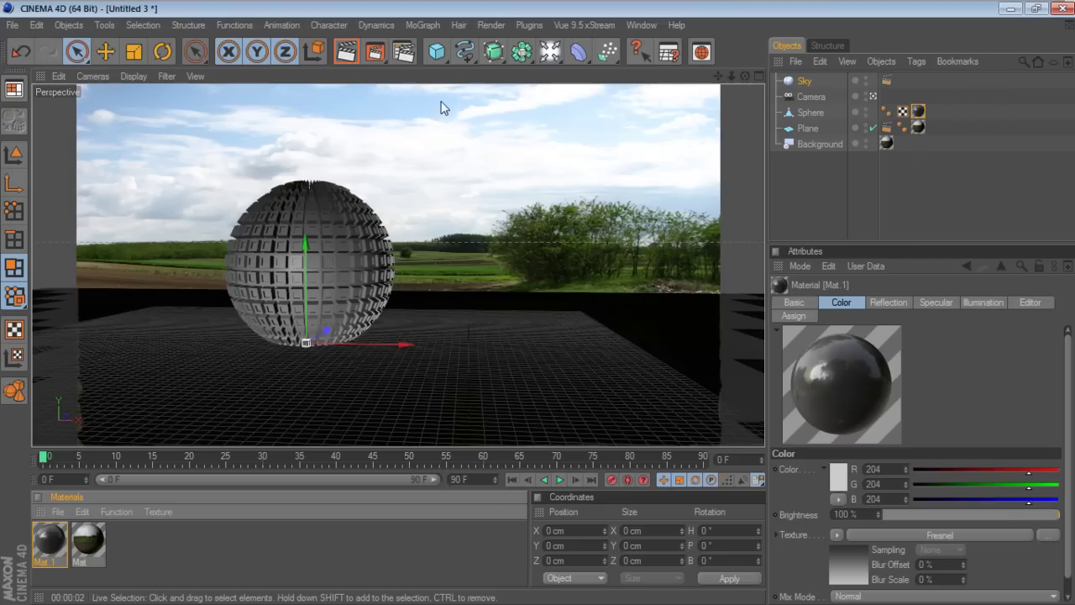
left_click(376, 52)
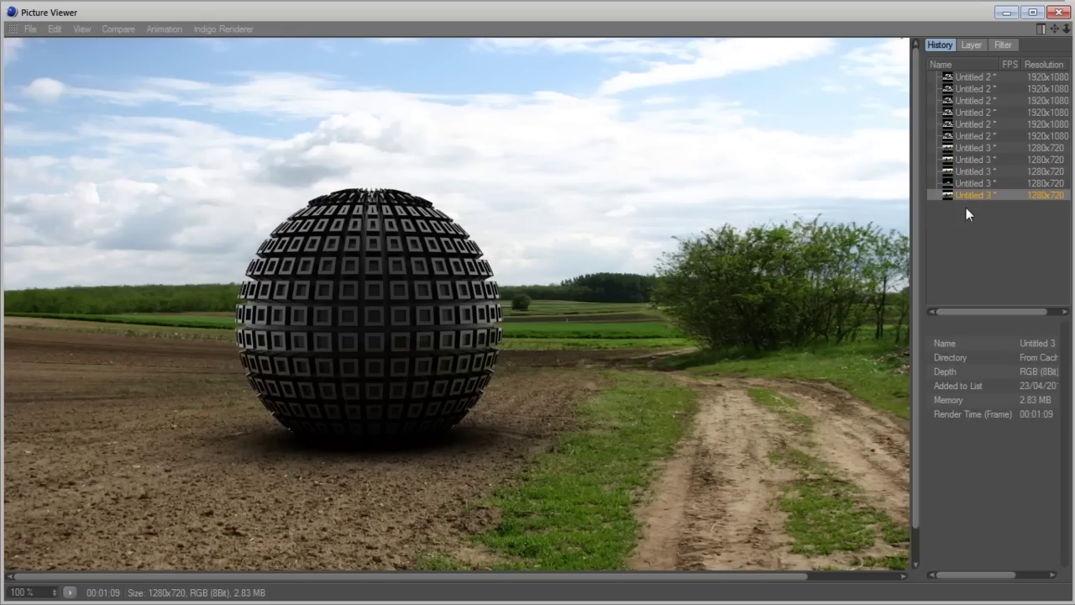
left_click(1059, 12)
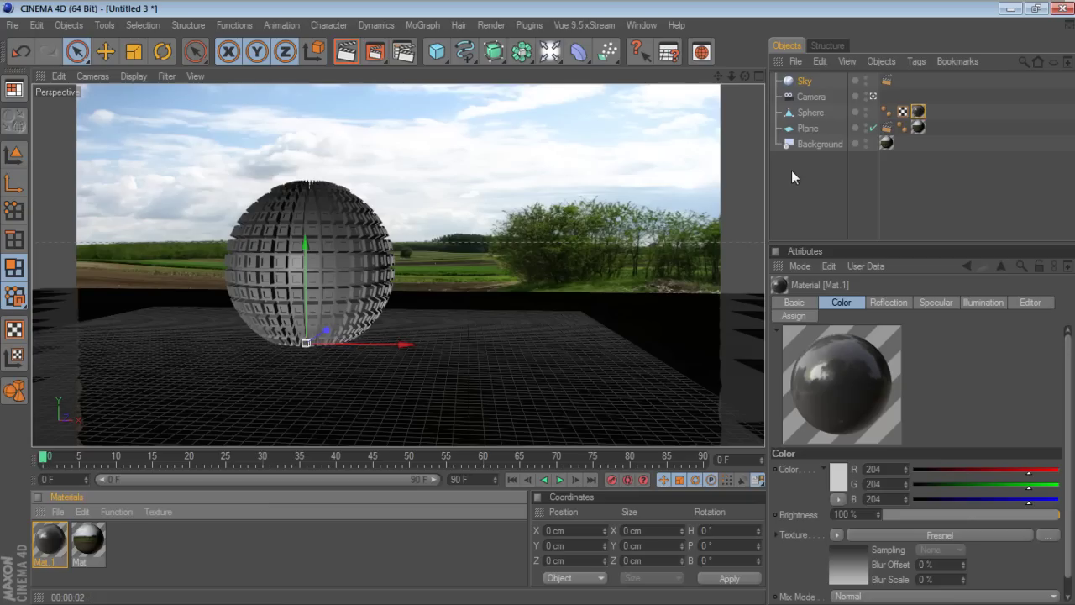
Rename the landscape photo material to BG.
left_click(94, 544)
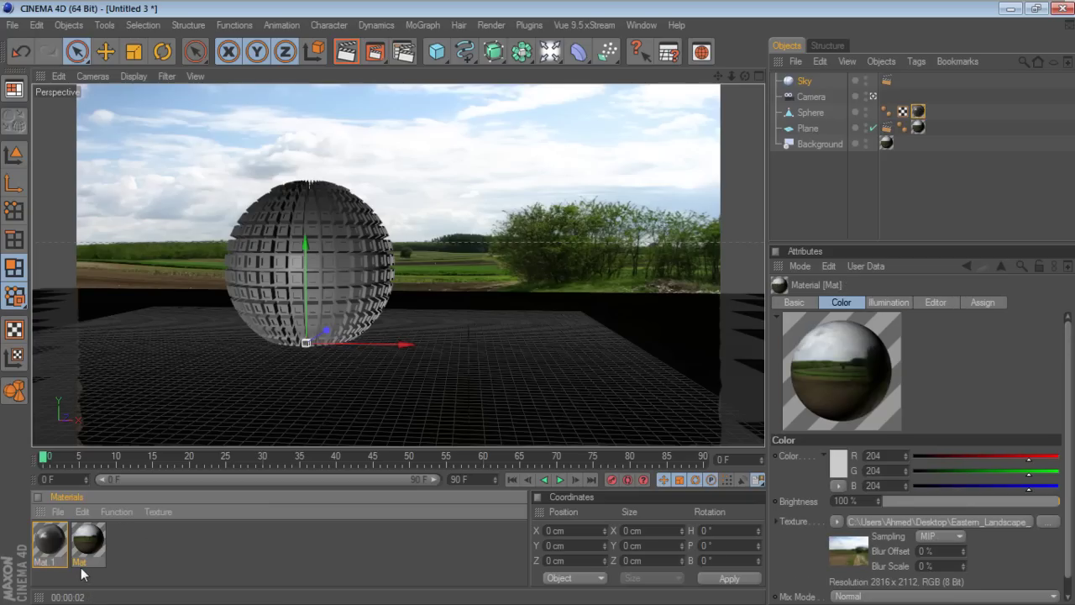
double_click(81, 561)
type("BG")
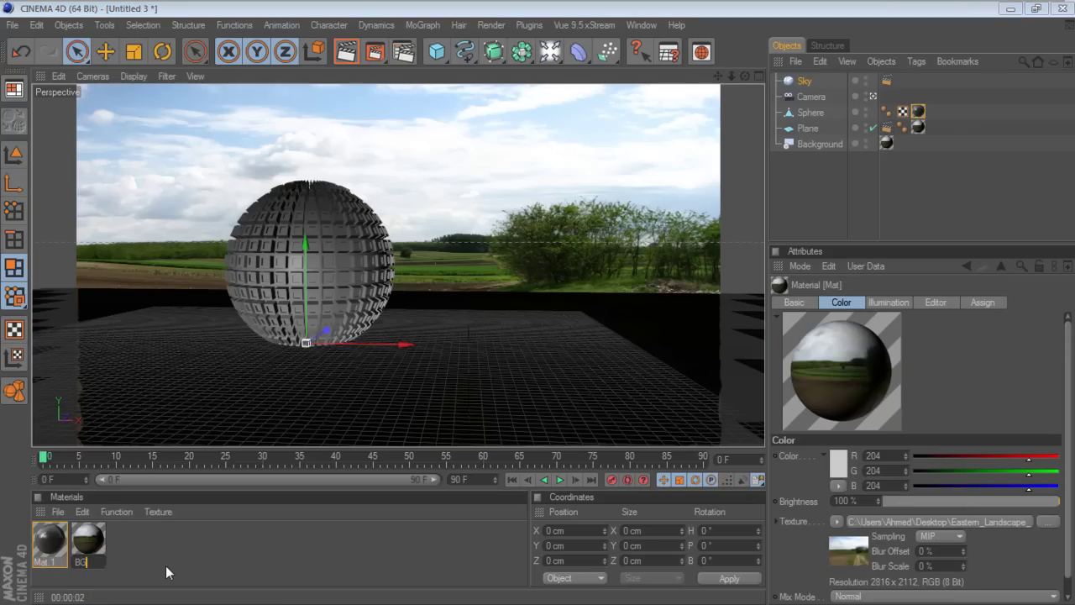
key("Return")
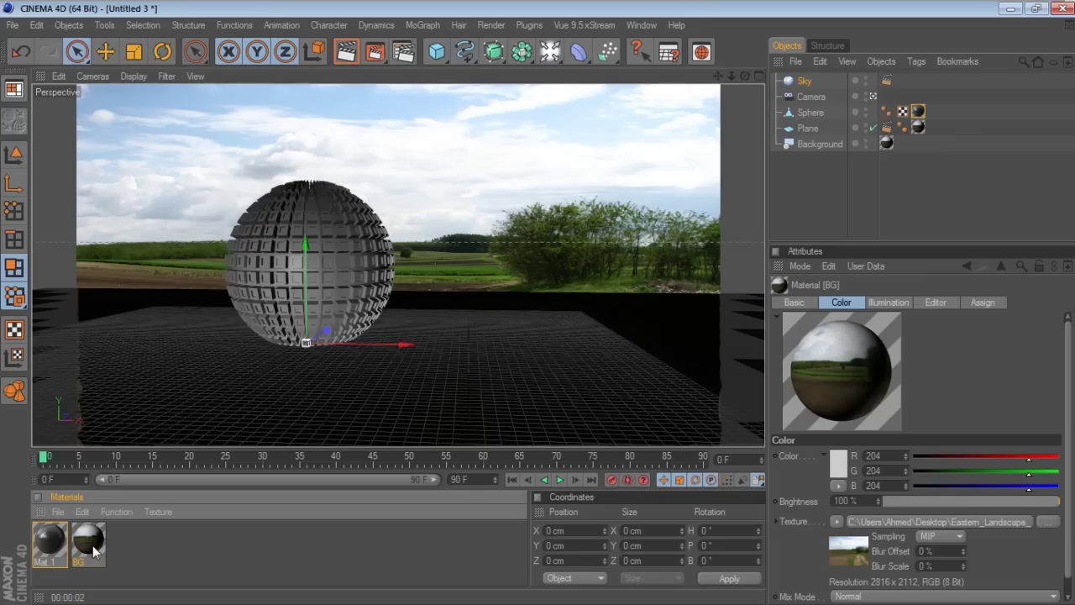
Duplicate the BG material and name the copy sky.
key("ctrl+c")
key("ctrl+v")
double_click(120, 561)
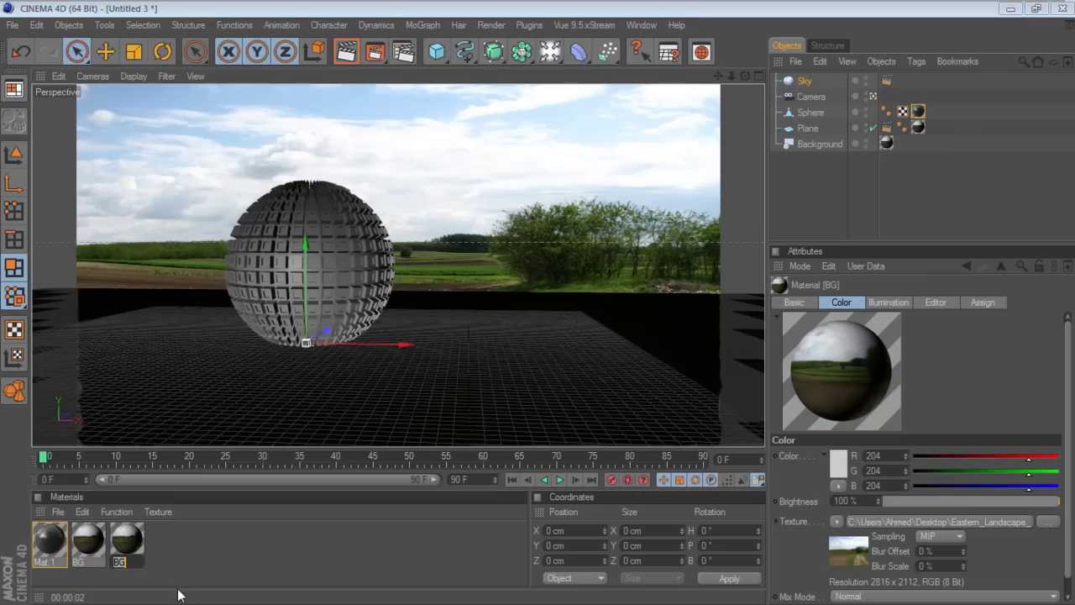
type("sky")
key("Return")
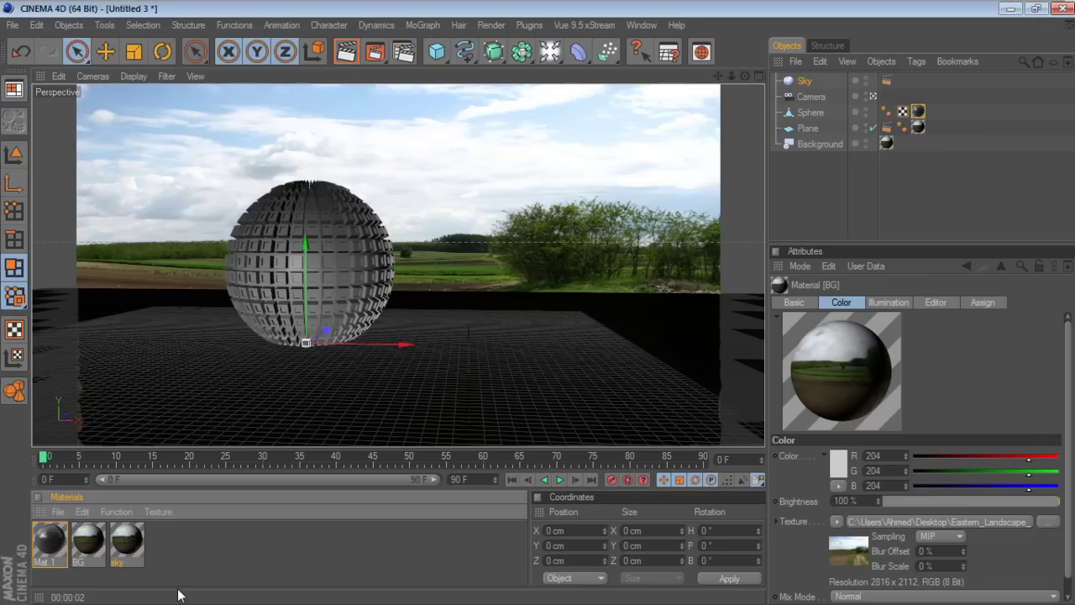
Copy the landscape texture from the sky material's Color channel and disable that channel.
double_click(128, 544)
left_click(256, 296)
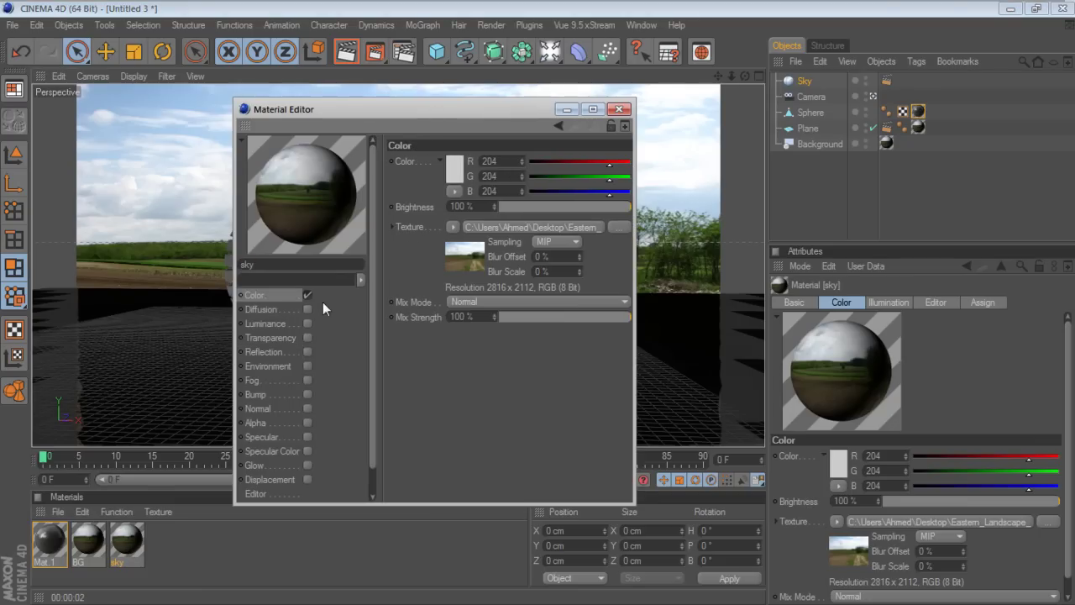
right_click(415, 226)
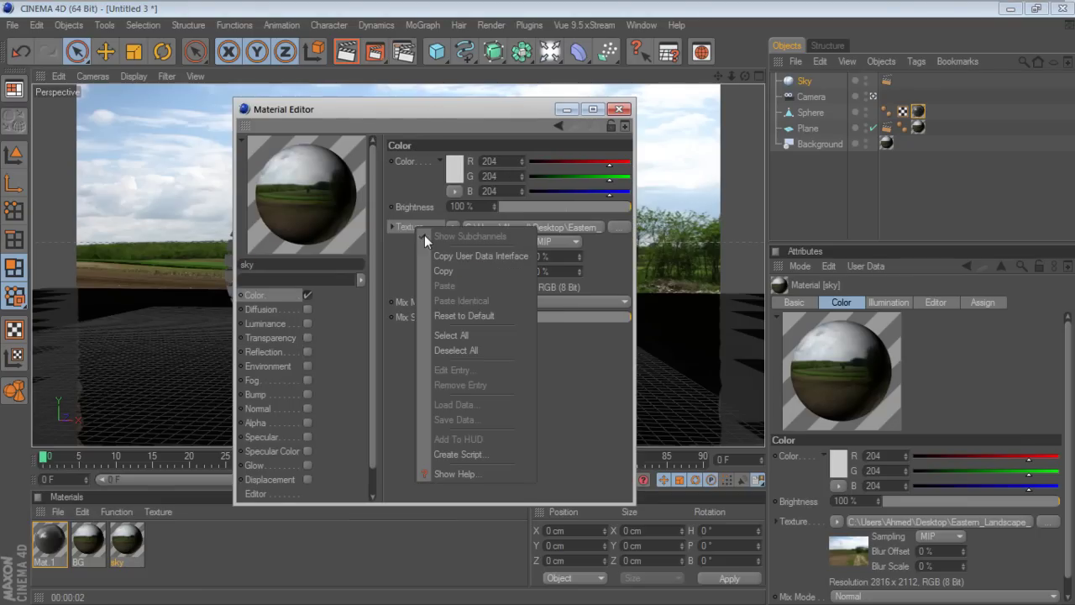
left_click(457, 271)
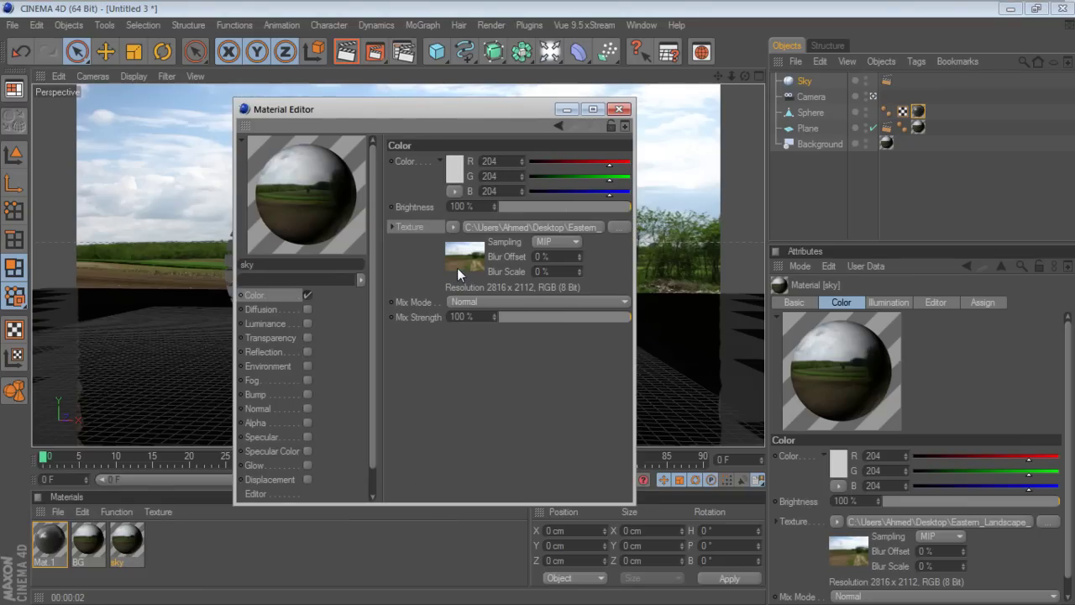
left_click(307, 294)
Enable Luminance in the sky material, paste the landscape texture into it, and assign the material to the Sky object.
left_click(280, 324)
left_click(308, 323)
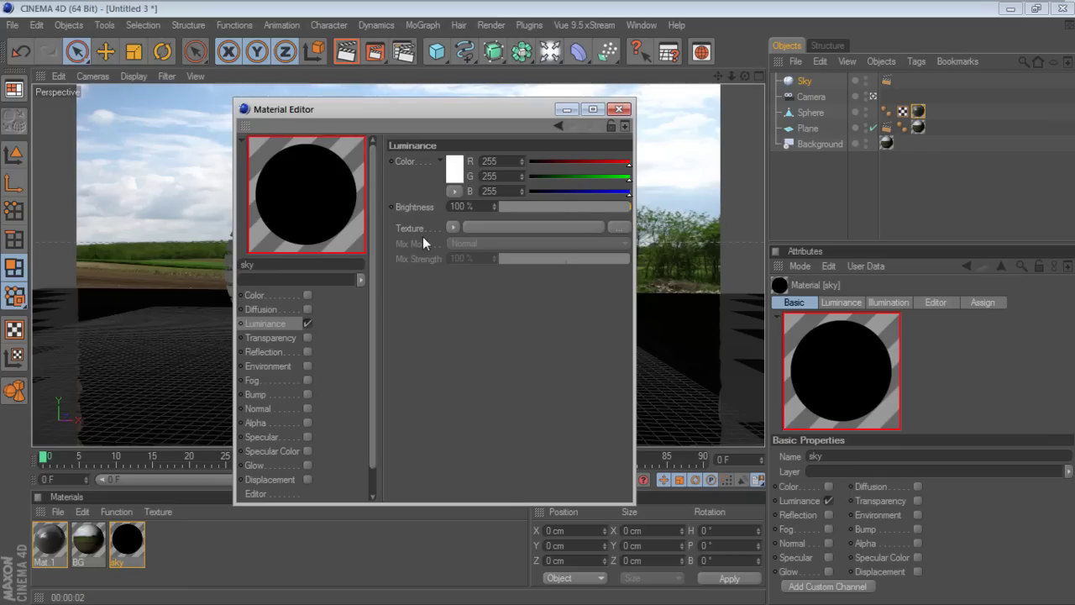
right_click(421, 230)
left_click(443, 291)
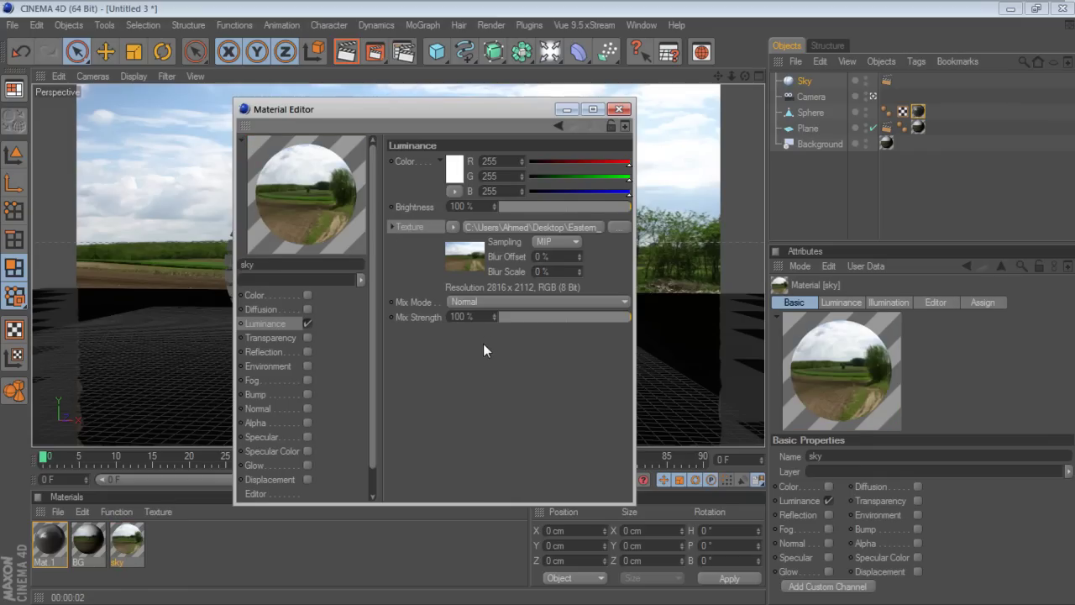
left_click(619, 109)
left_click_drag(124, 551, 803, 81)
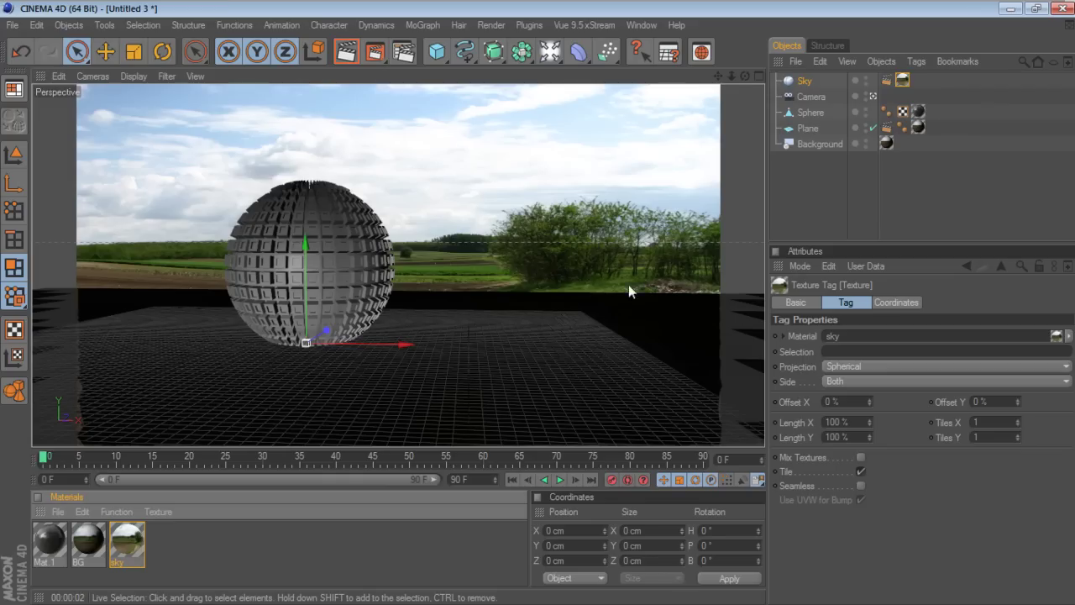
Render the scene with the textured sky, compare the result with the previous render in the Picture Viewer, and close the viewer.
left_click(375, 53)
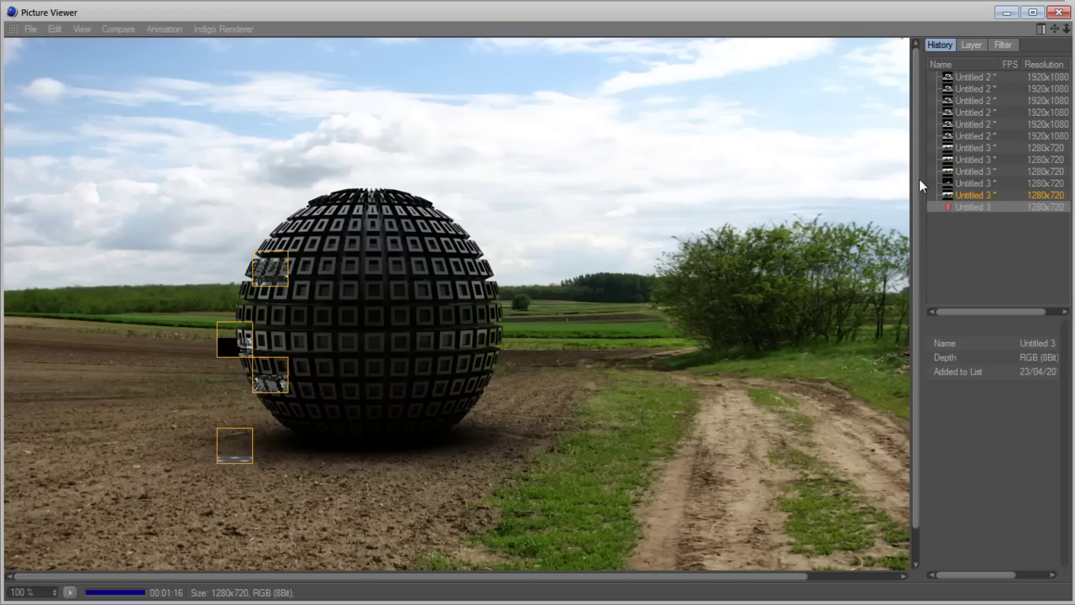
key("ctrl+Tab")
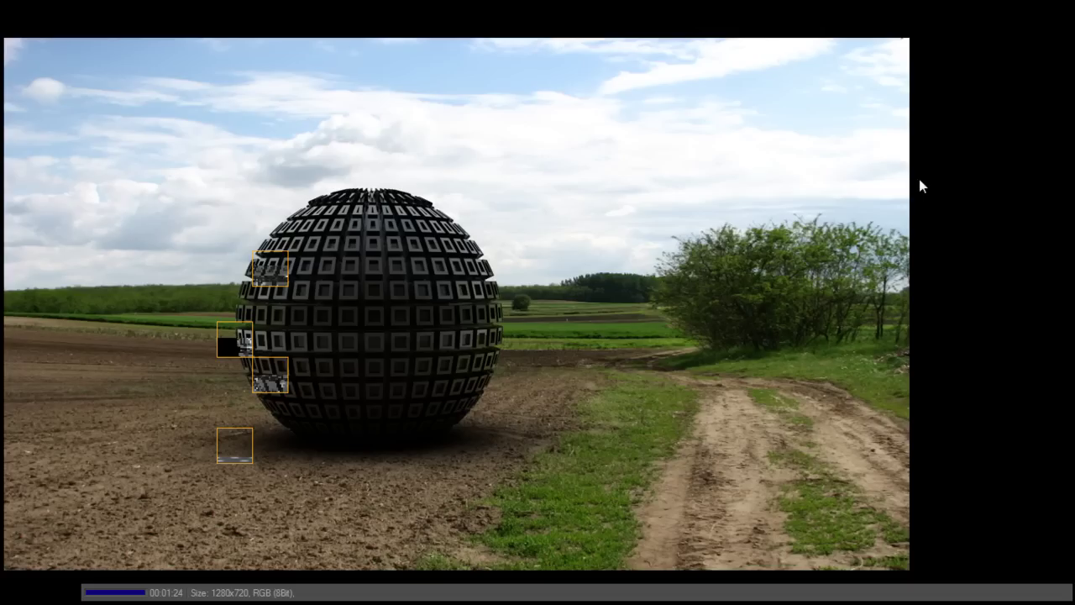
mouse_move(390, 8)
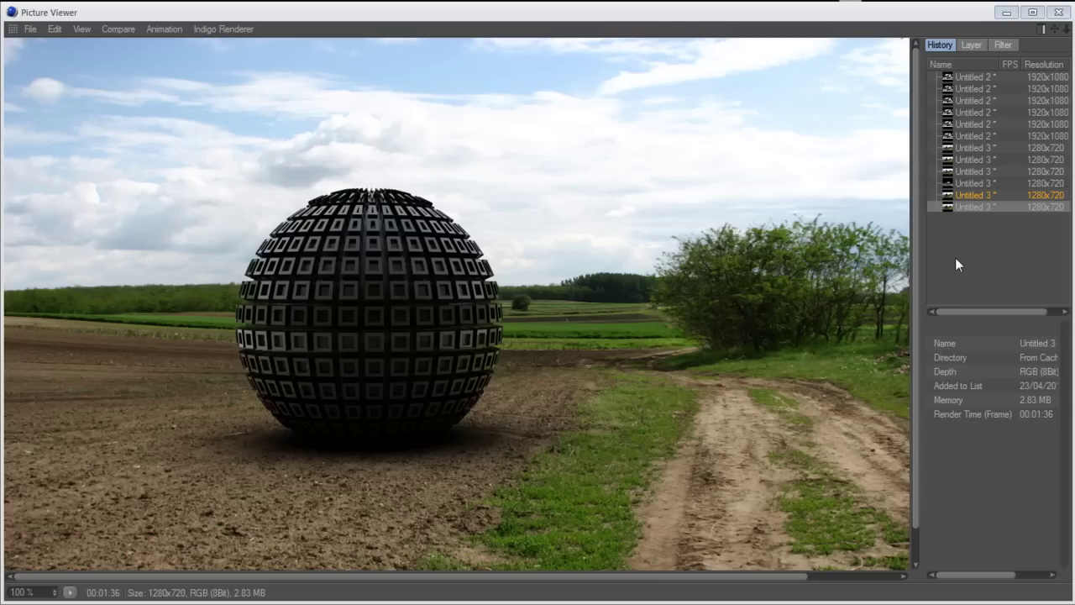
left_click(970, 195)
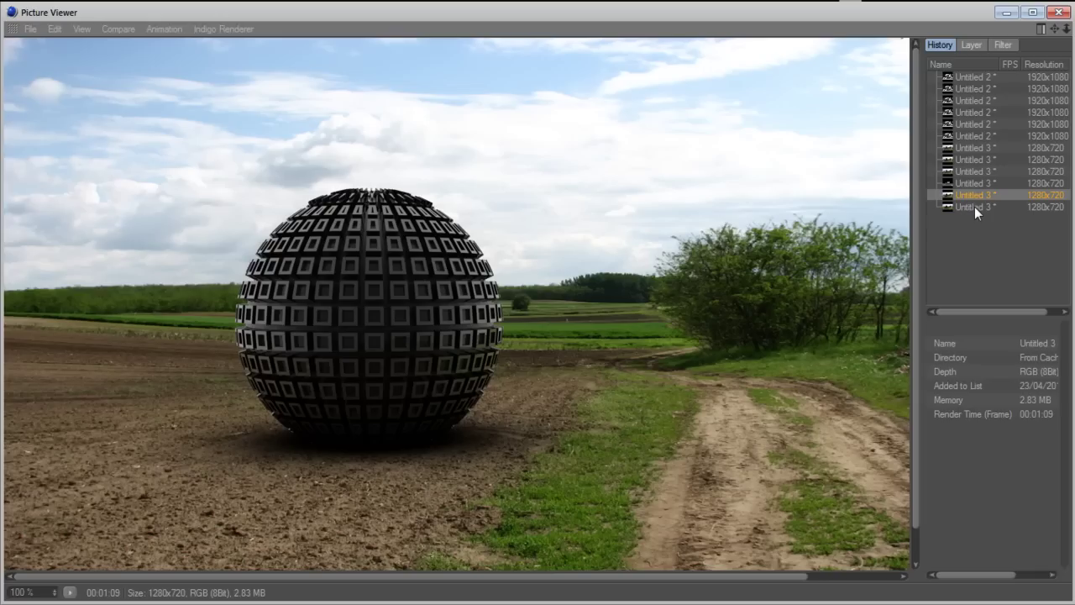
left_click(974, 207)
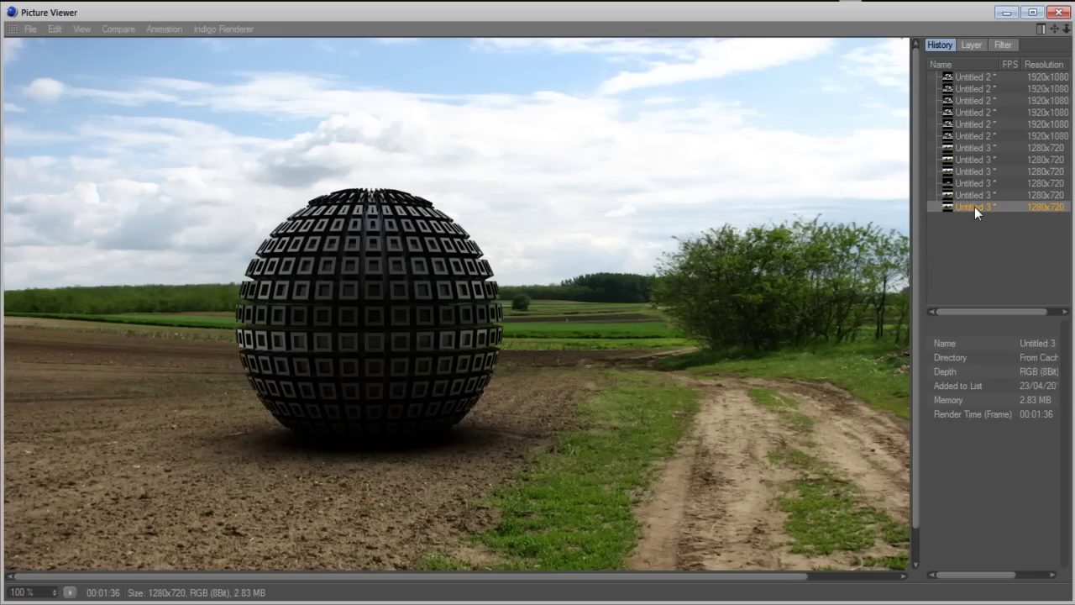
left_click(979, 195)
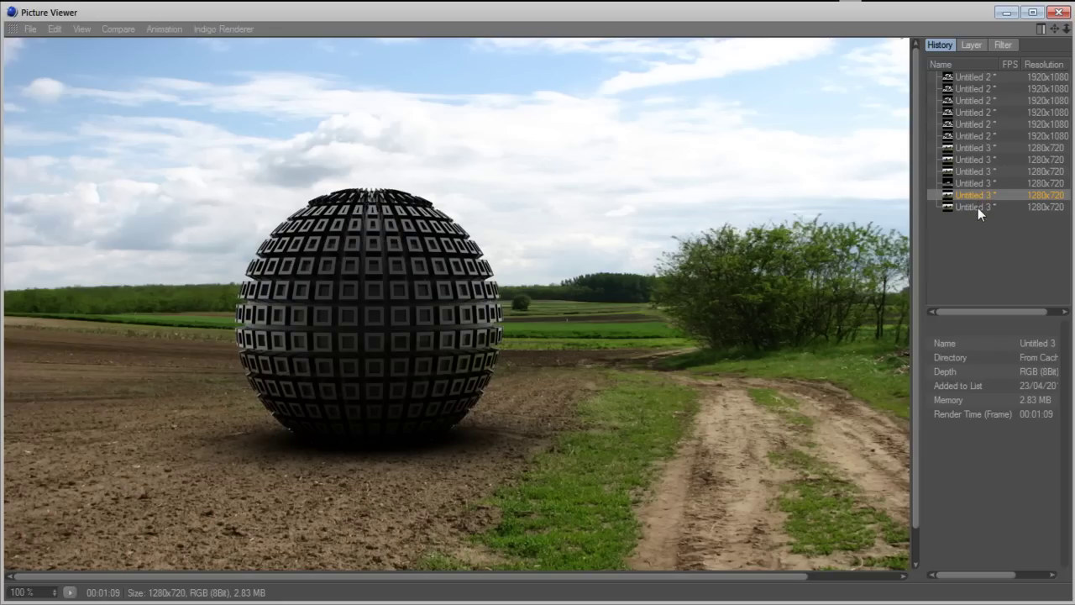
left_click(978, 206)
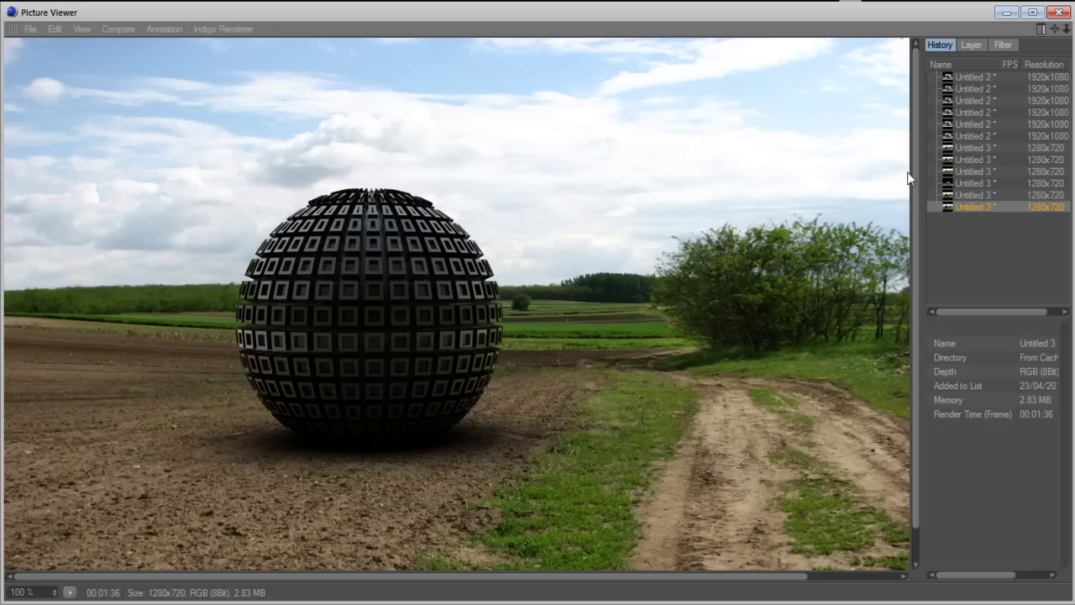
left_click(1032, 12)
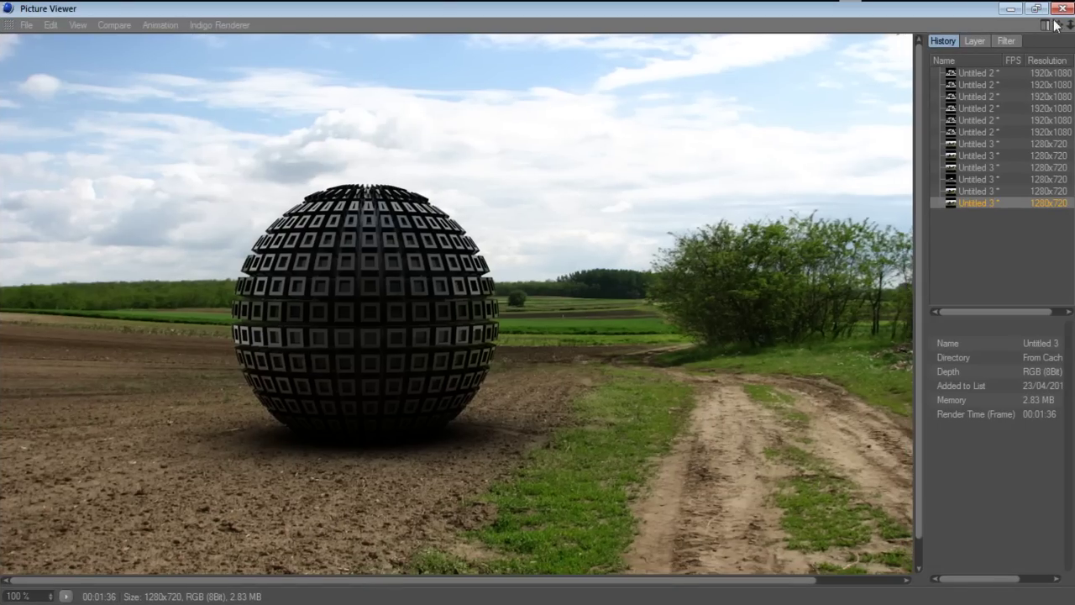
left_click(1063, 7)
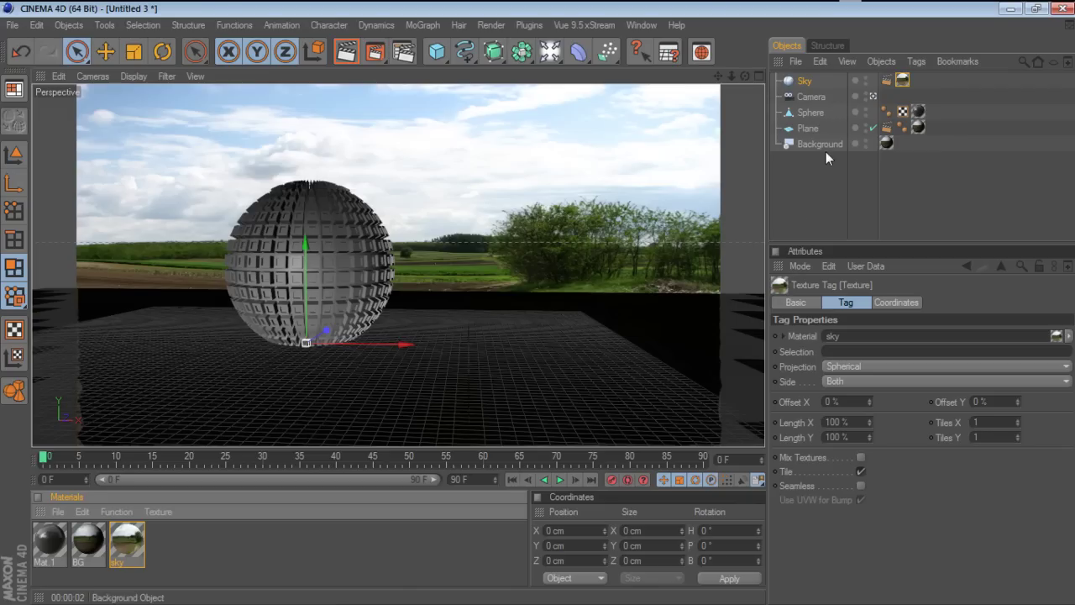
Select the whole Sphere in Model mode and set up an object bake for it with Ambient Occlusion enabled.
left_click(809, 113)
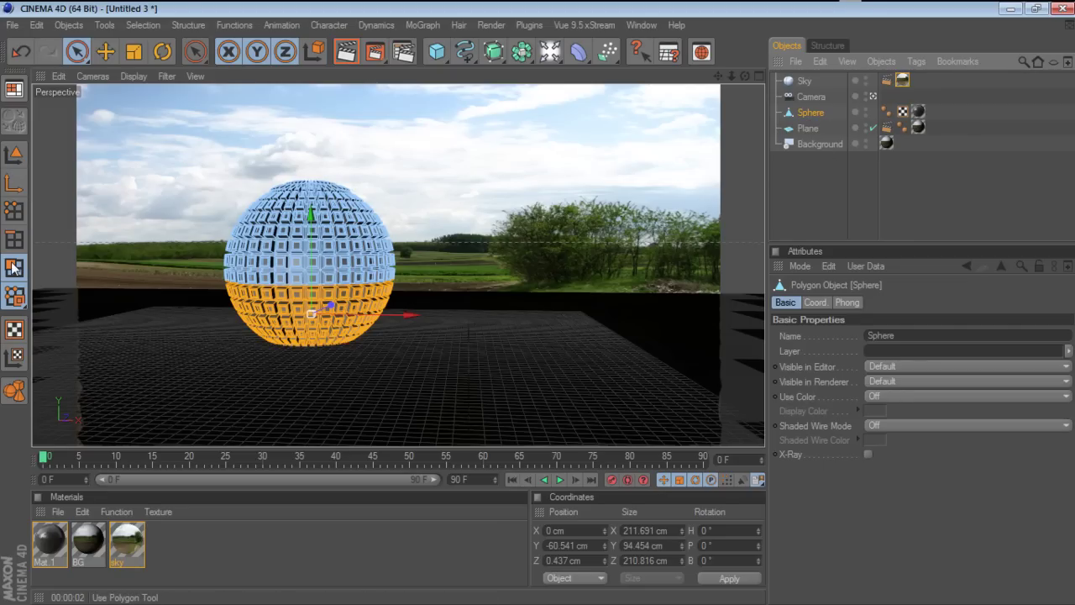
left_click(13, 156)
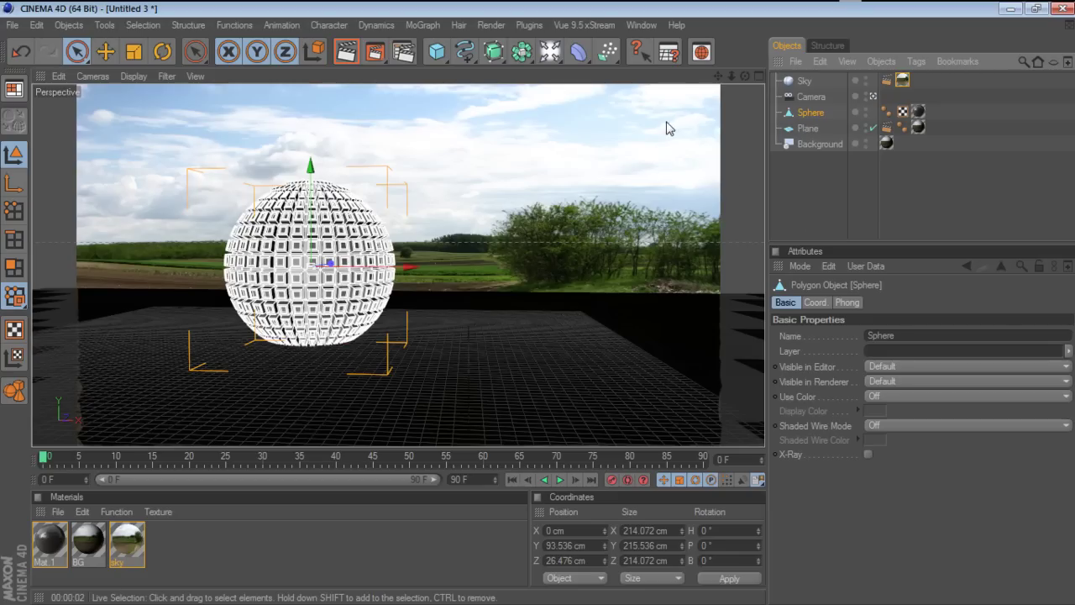
left_click(491, 26)
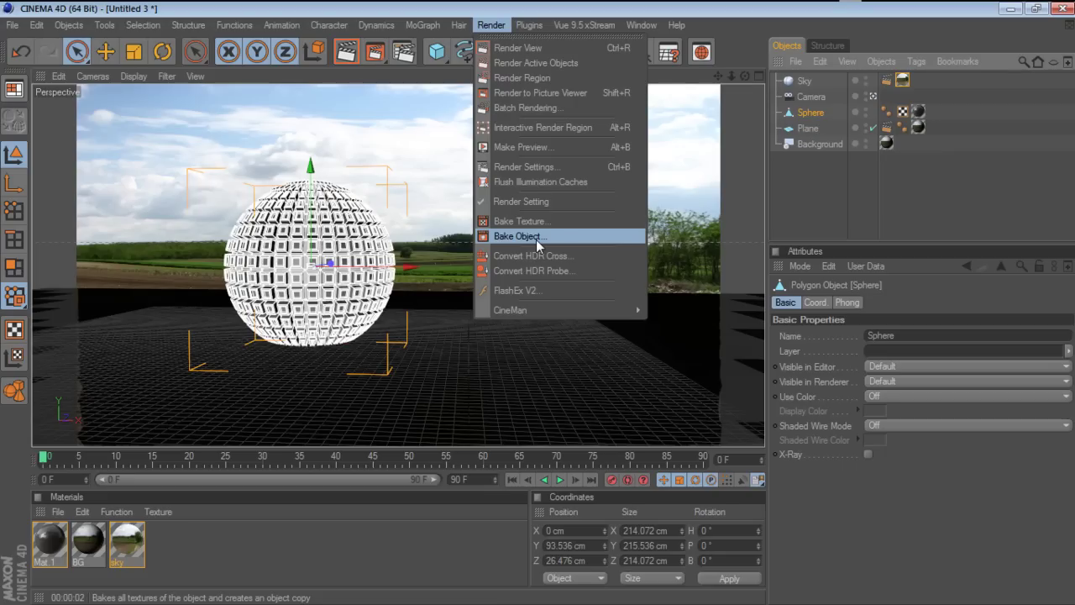
left_click(538, 241)
left_click_drag(569, 151, 544, 130)
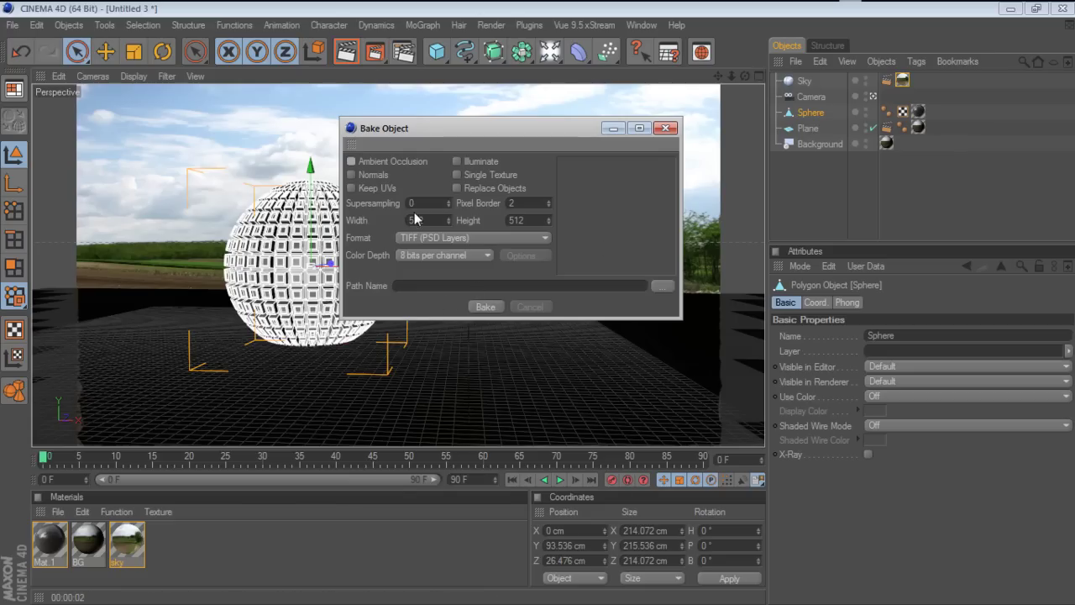
left_click(351, 162)
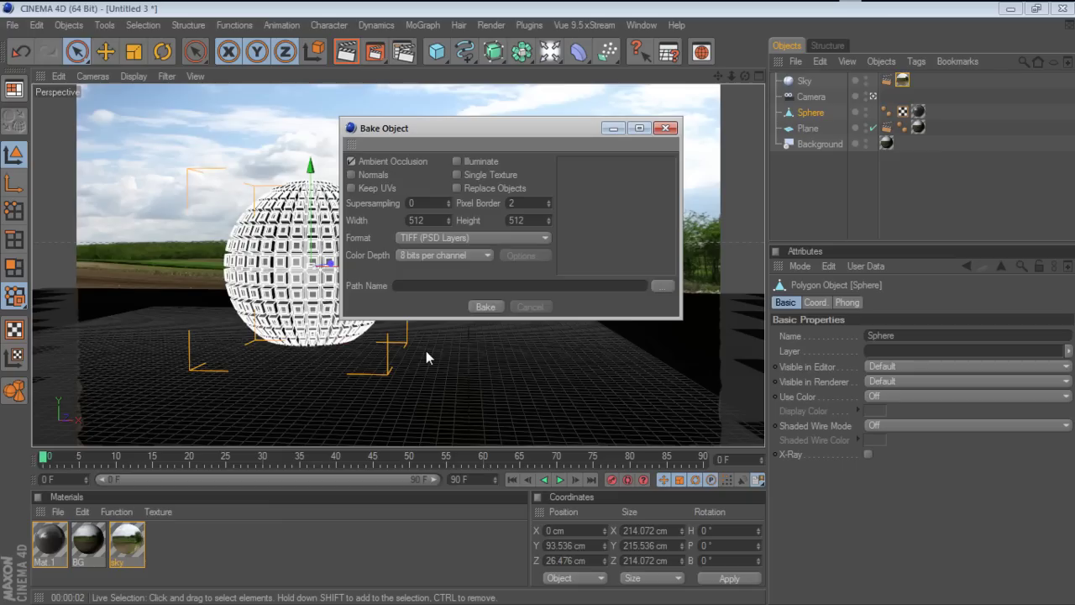
Set the bake width and height to 1024 and the output format to JPEG with quality 100.
double_click(433, 220)
type("1024")
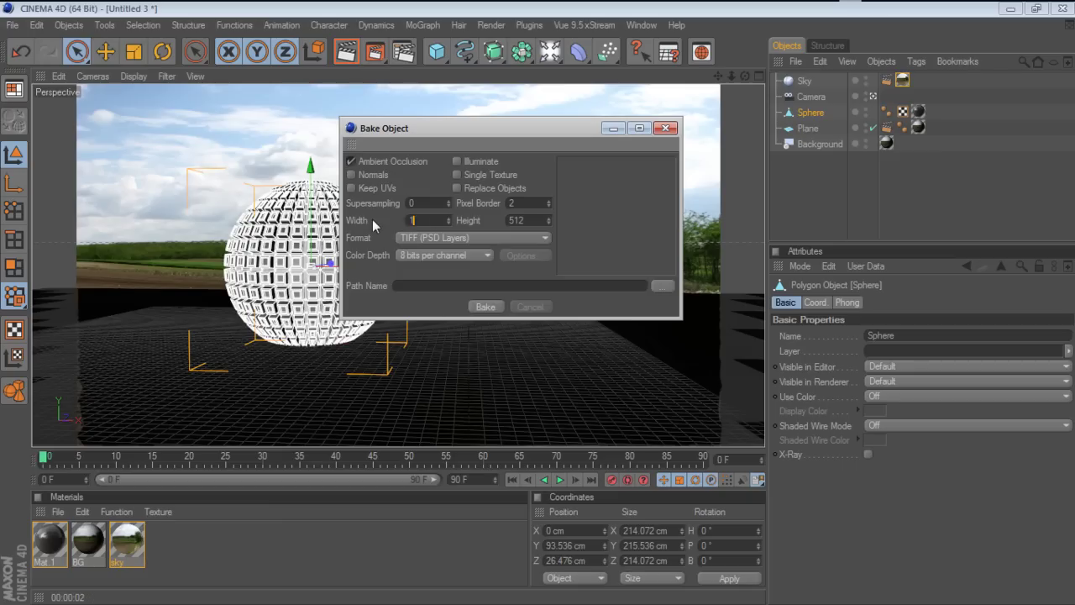
double_click(532, 216)
type("1024")
left_click(468, 238)
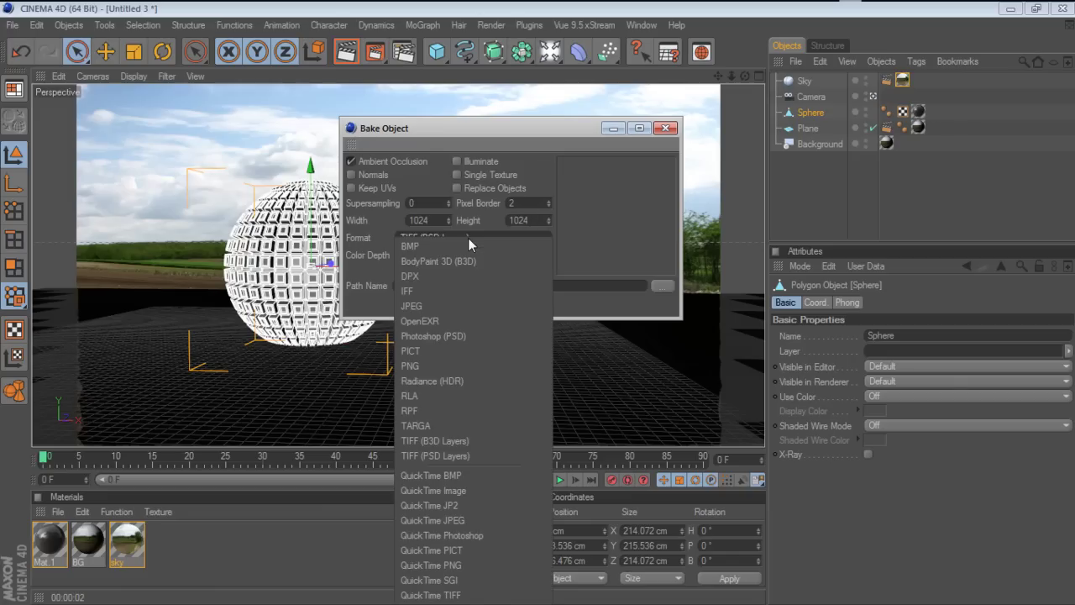
left_click(455, 308)
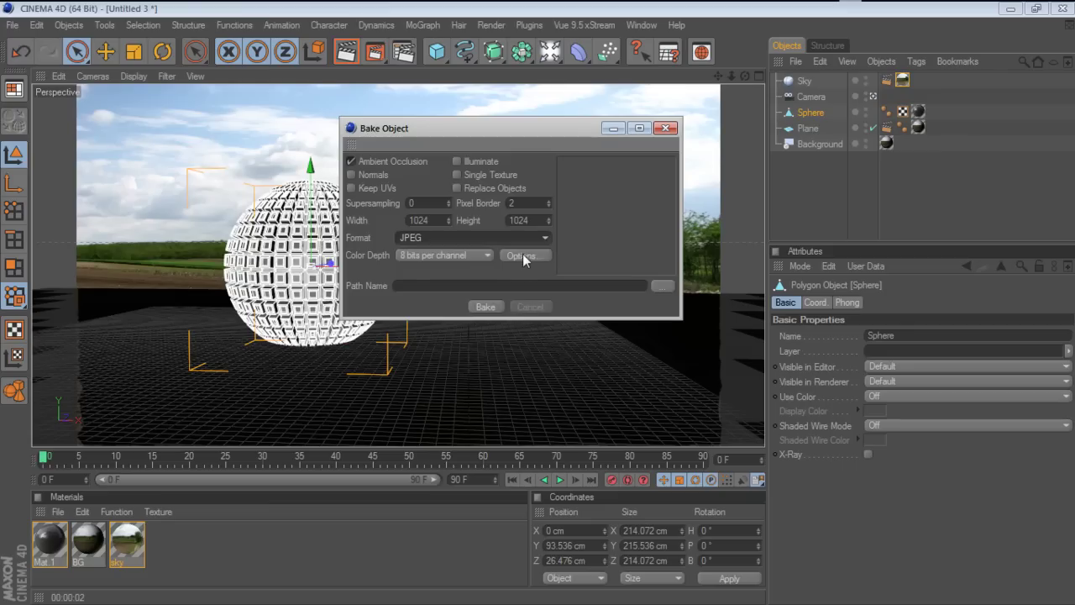
left_click(523, 255)
left_click(622, 253)
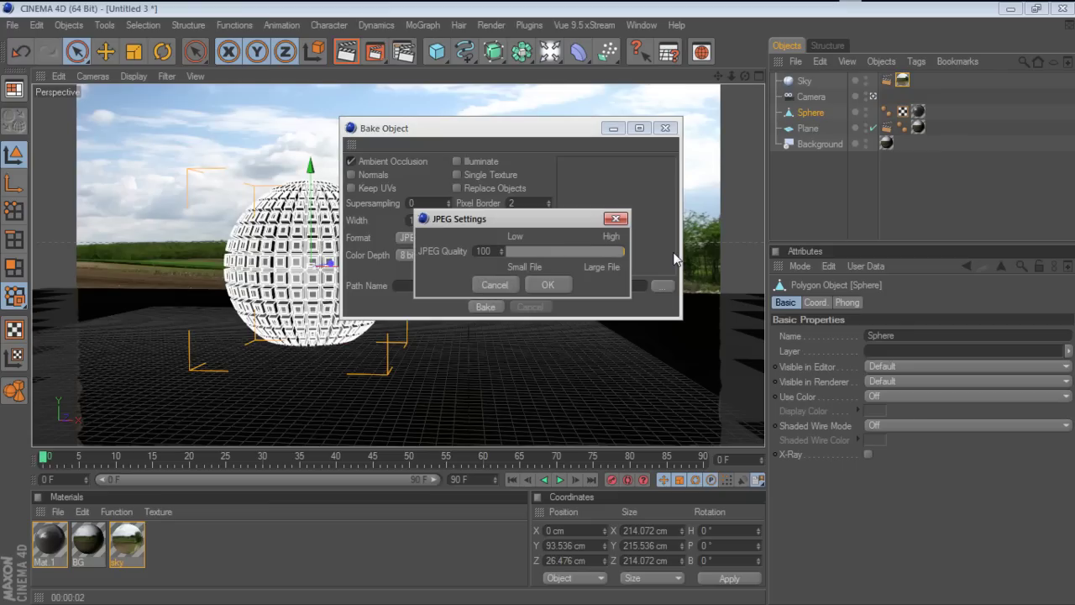
left_click(546, 285)
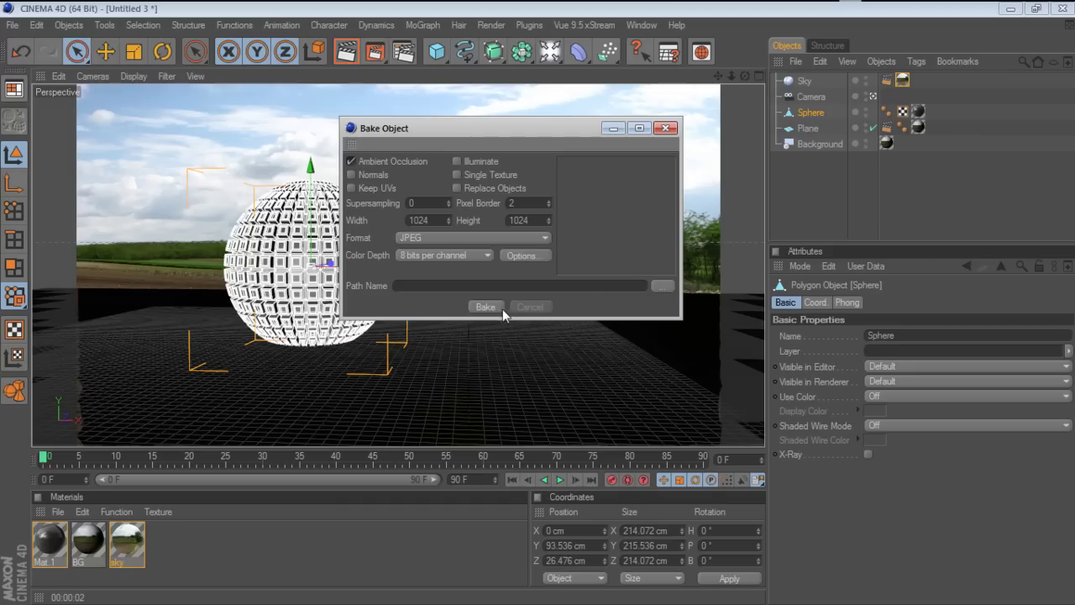
Choose the Desktop as the output folder, bake the Sphere object, and close the bake dialog.
left_click(663, 287)
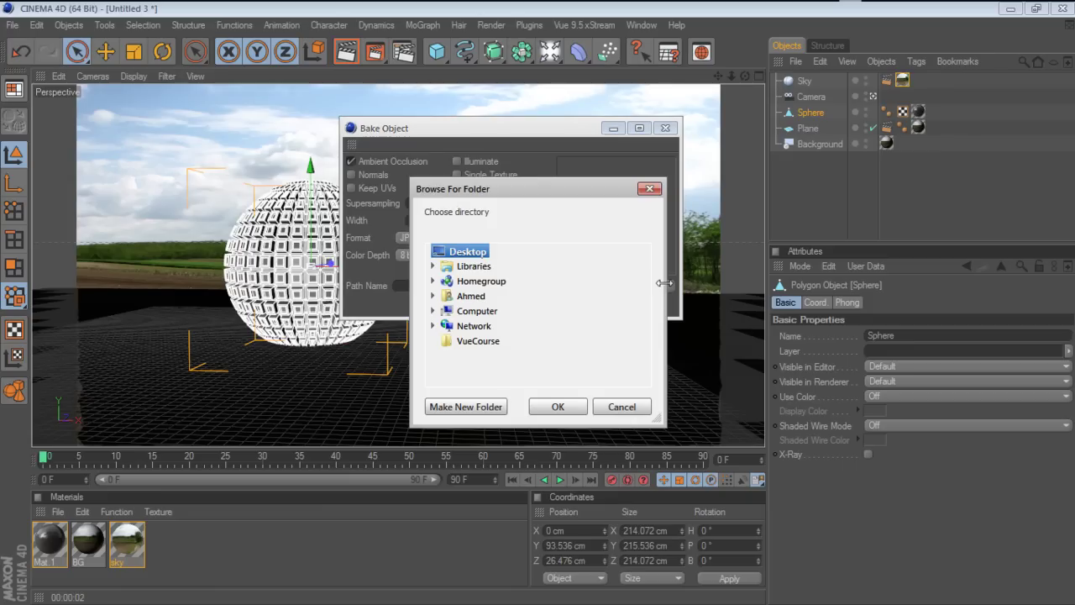
left_click(558, 407)
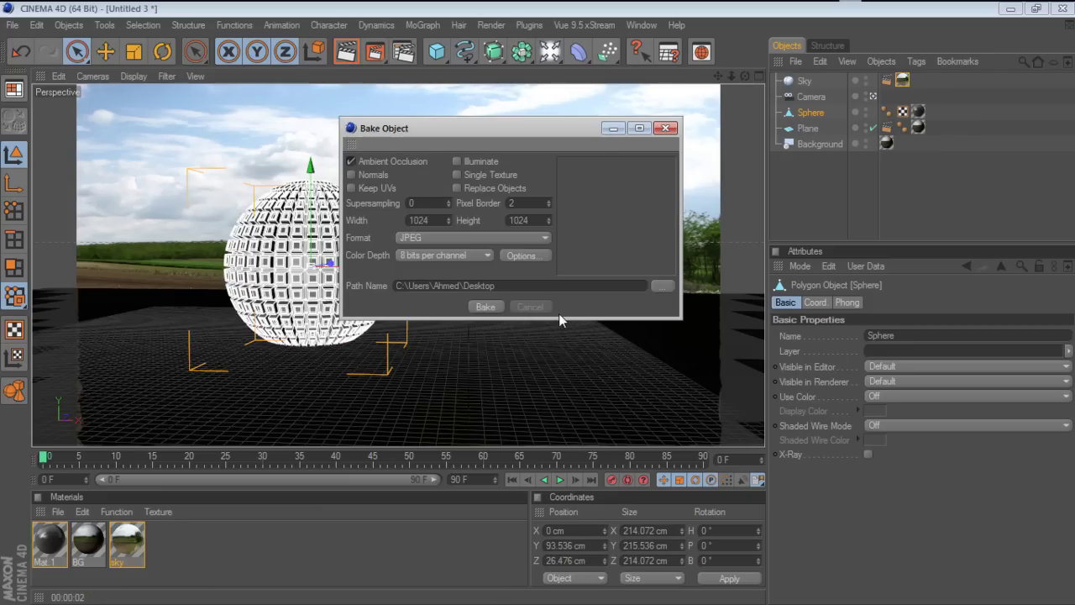
left_click(458, 251)
left_click(458, 251)
left_click(489, 305)
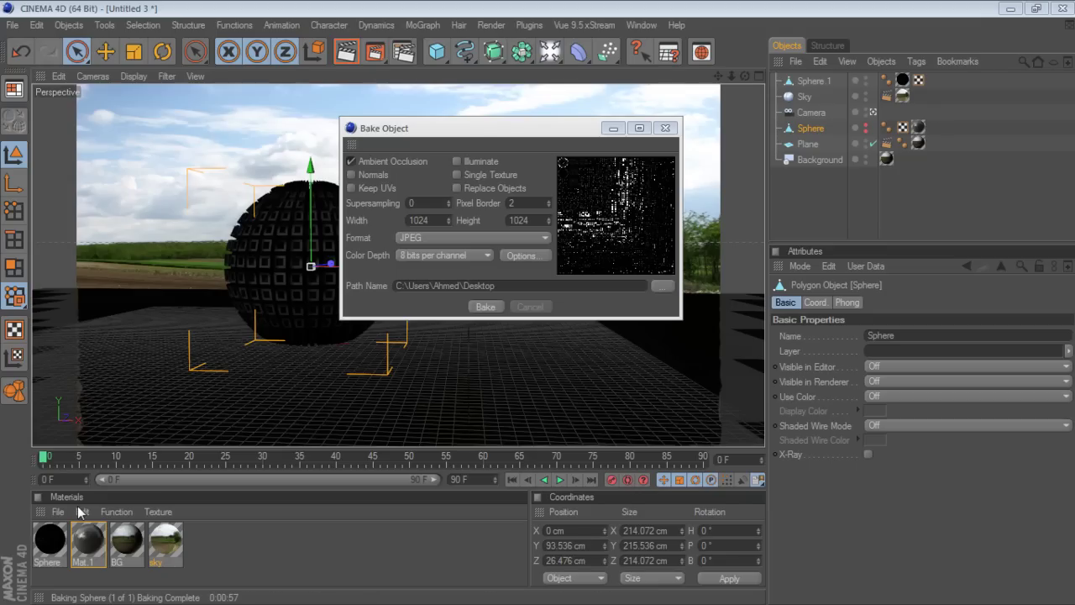
left_click(664, 127)
Open the baked Sphere material for editing and make its Diffusion channel affect reflection.
left_click(57, 544)
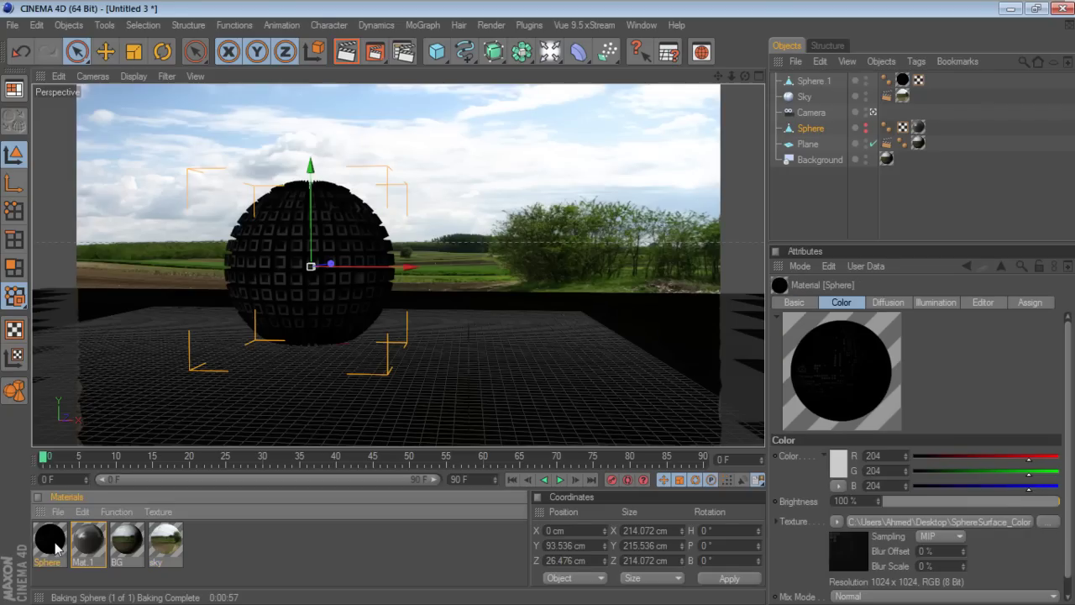
double_click(50, 542)
left_click_drag(449, 111, 652, 81)
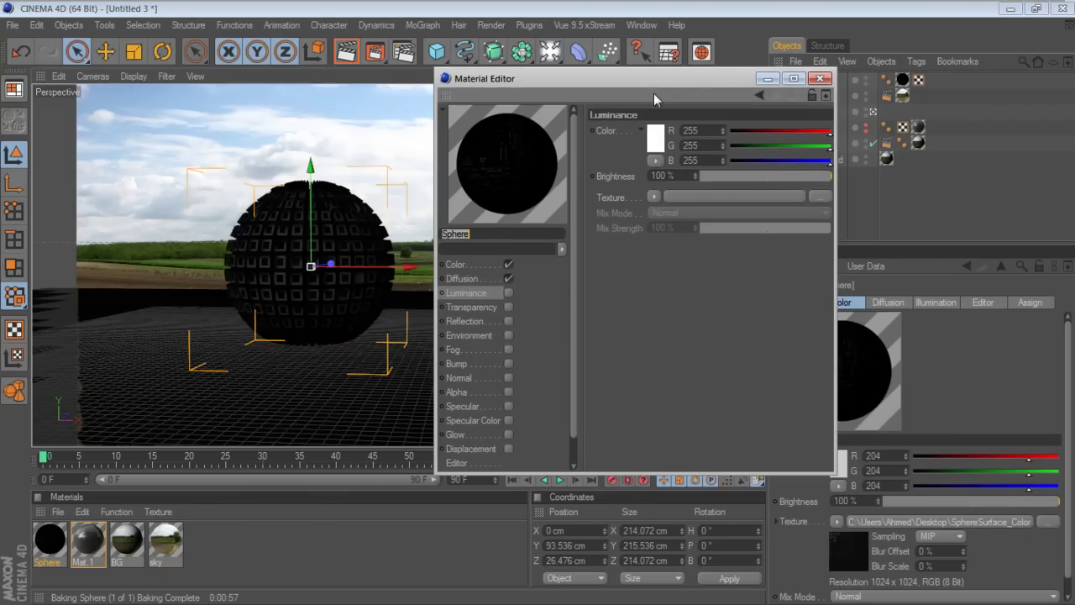
left_click(487, 265)
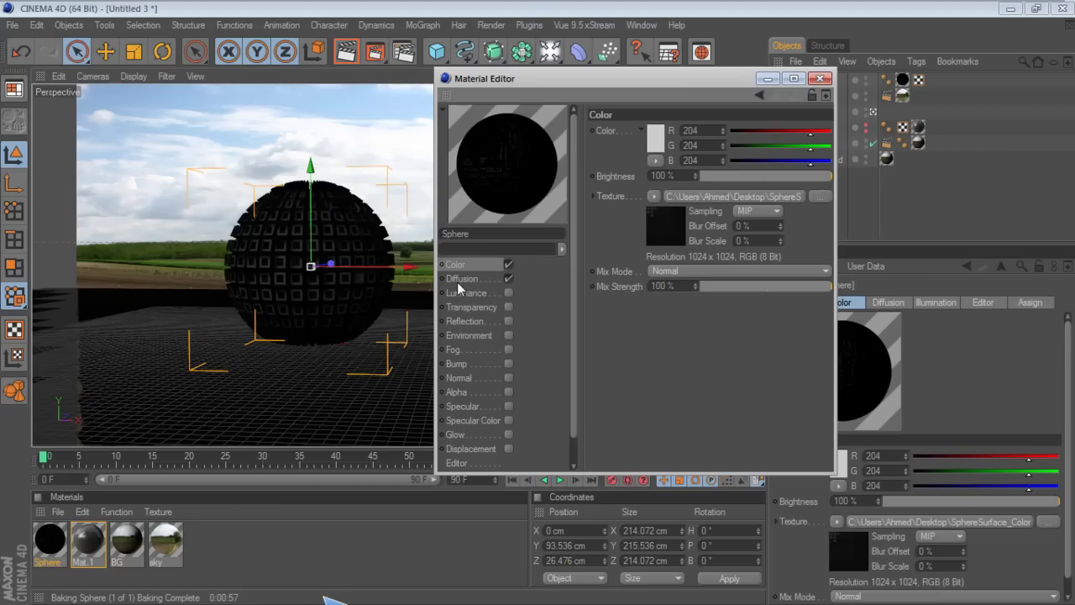
left_click(460, 279)
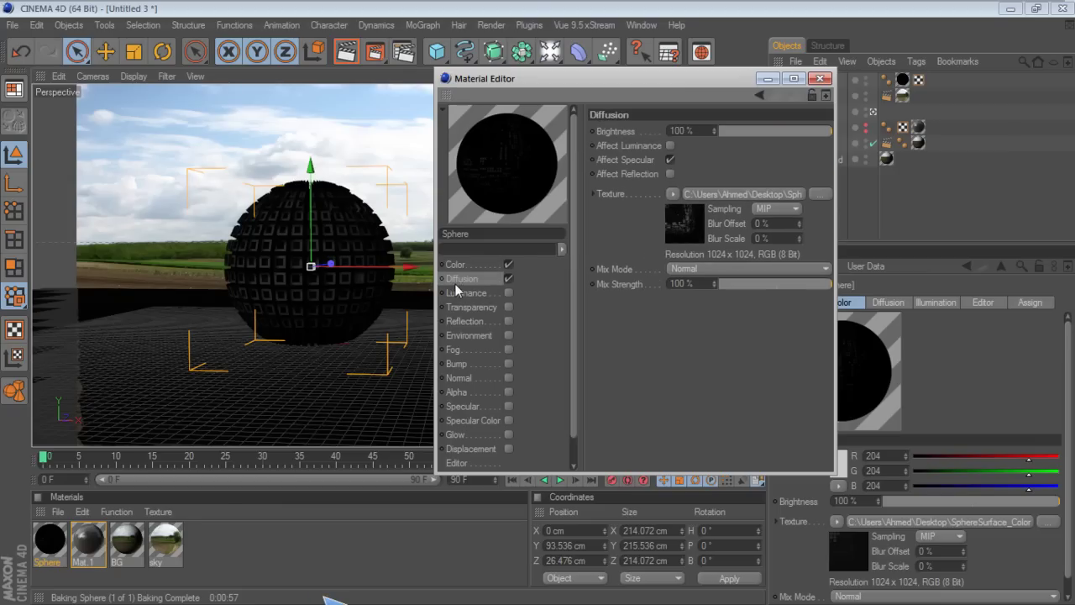
left_click(670, 174)
Enable Reflection on the baked Sphere material with a Fresnel texture in Multiply mix mode, and enable its Specular channel.
left_click(478, 323)
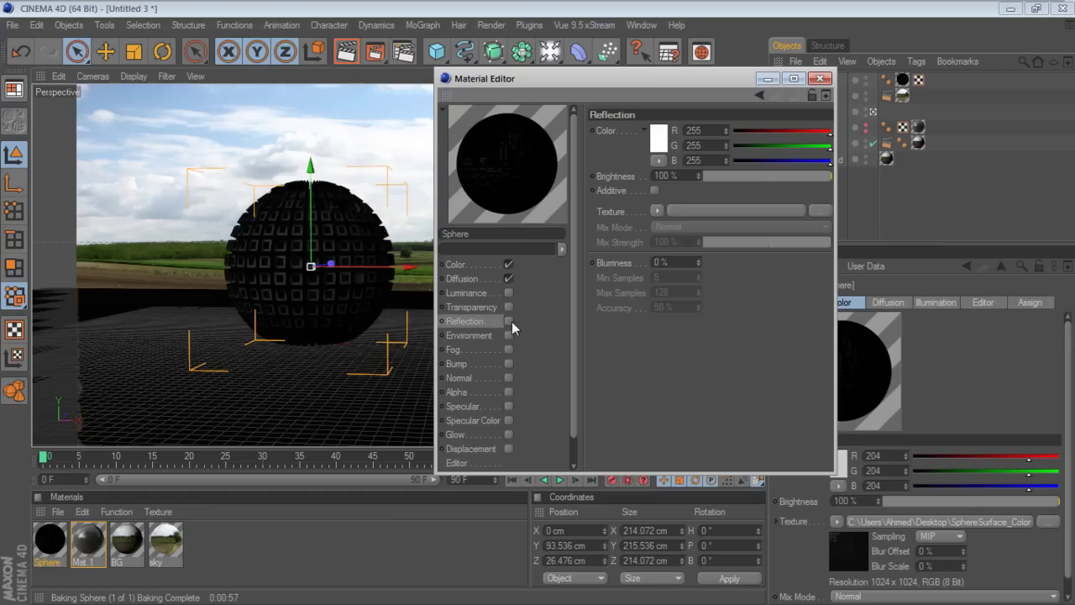
left_click(508, 321)
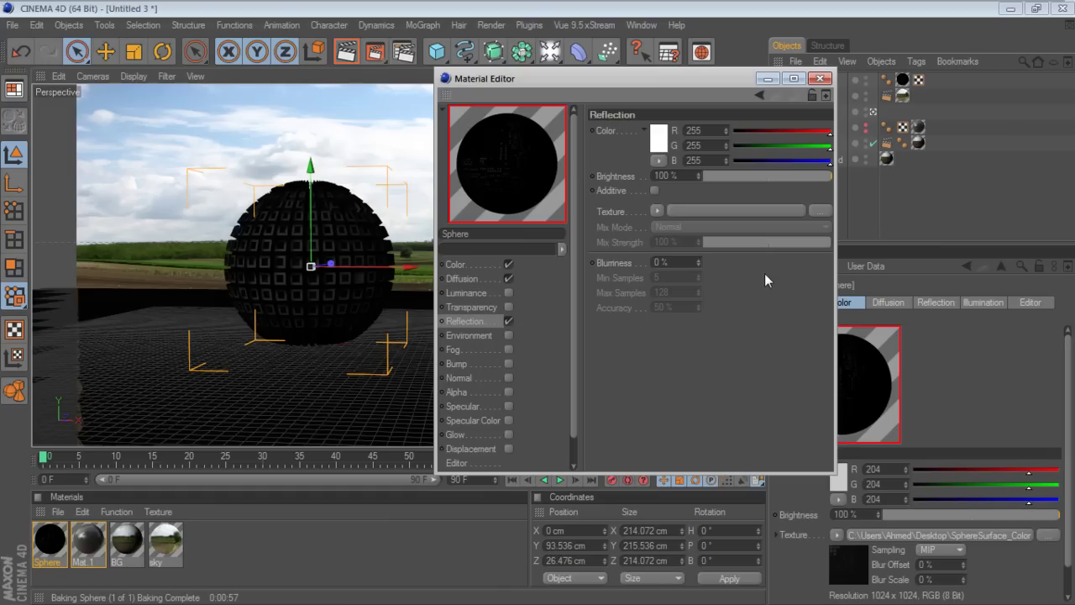
left_click(657, 211)
left_click(695, 371)
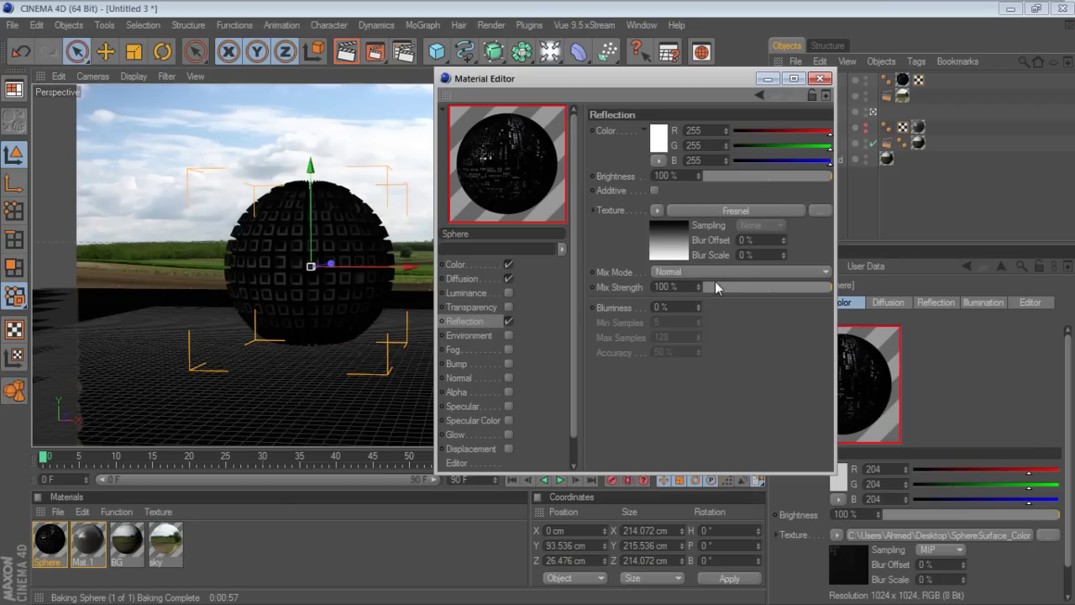
left_click(711, 270)
left_click(684, 331)
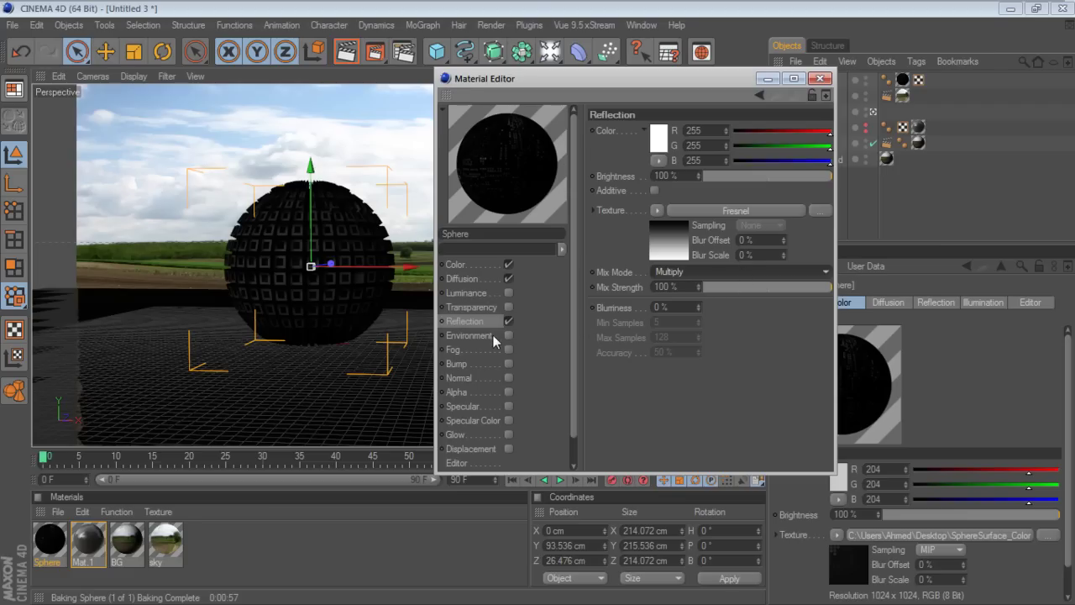
left_click(508, 406)
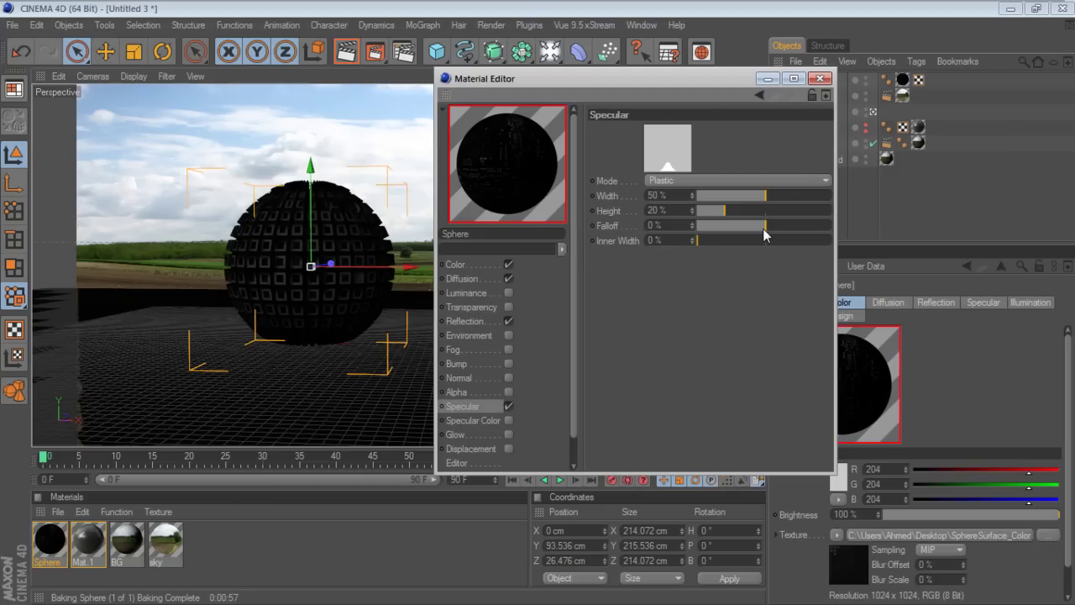
left_click(820, 78)
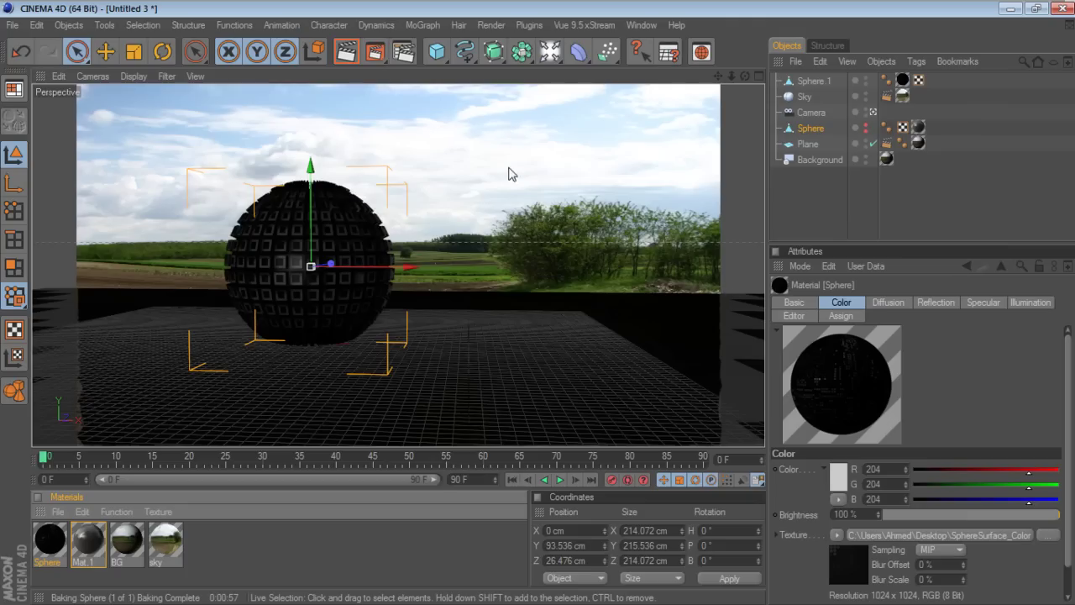
Disable Ambient Occlusion in the render settings.
left_click(405, 57)
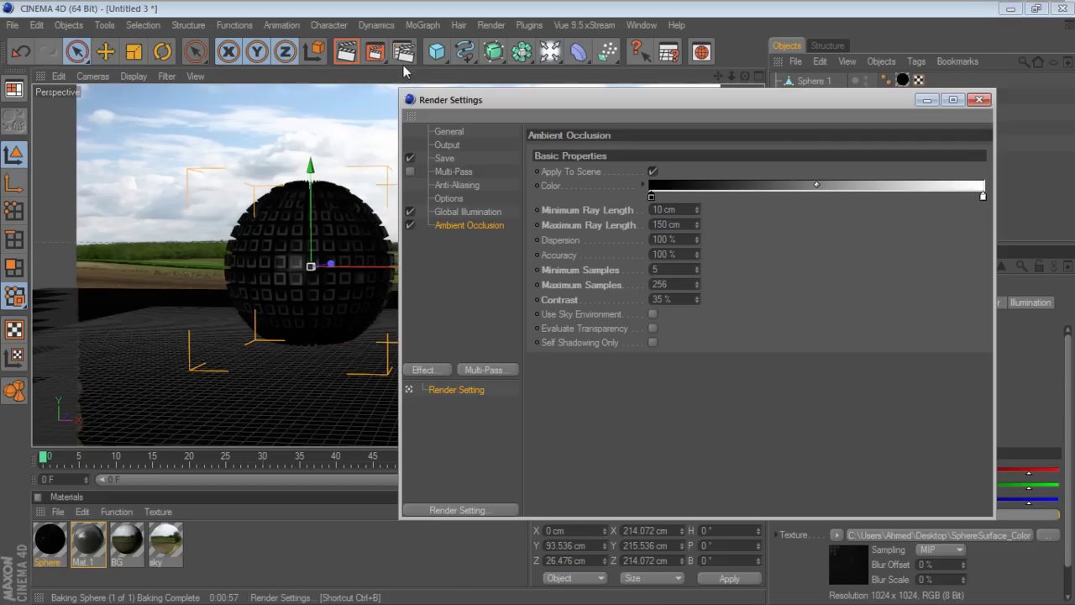
left_click(410, 225)
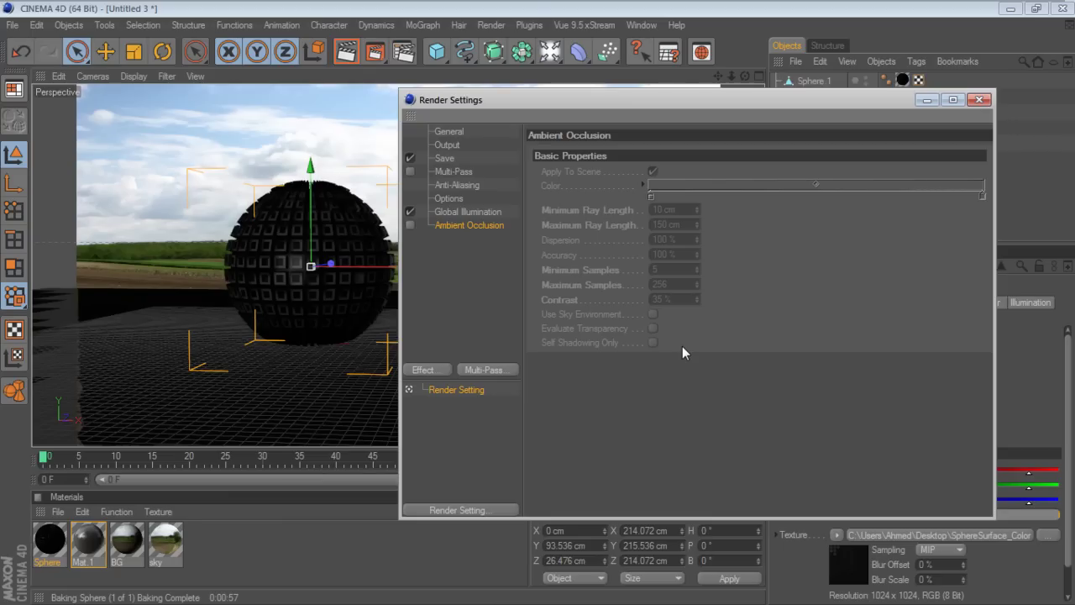
left_click(979, 100)
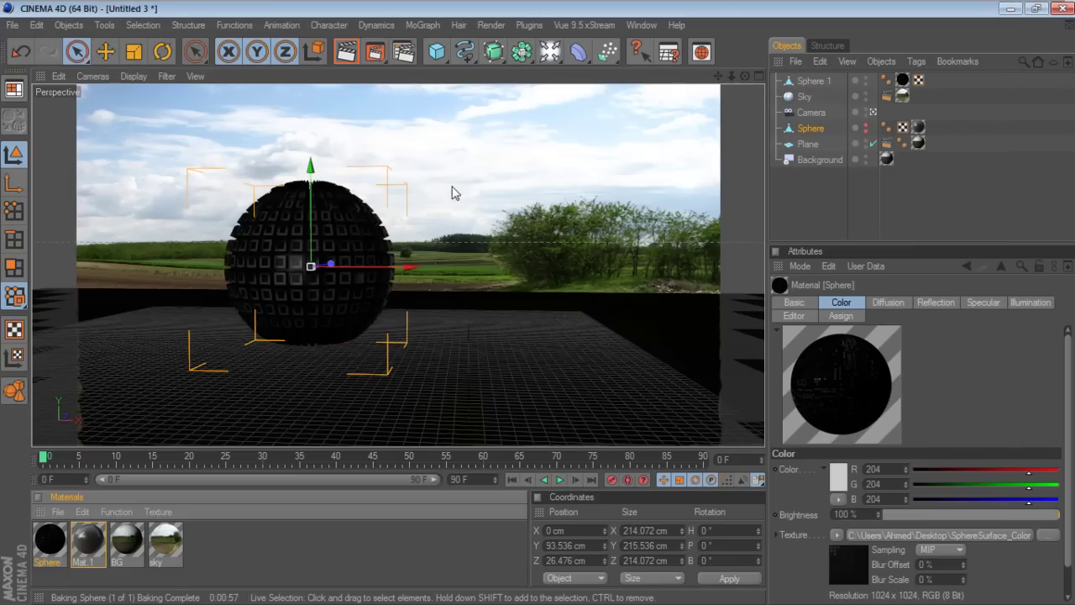
left_click(386, 52)
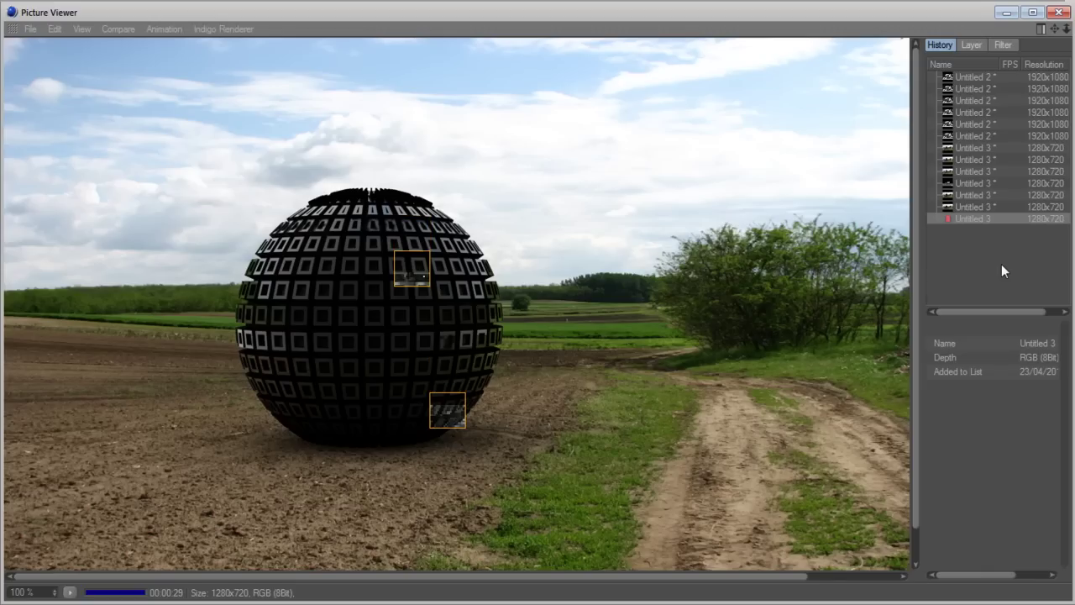
left_click(1061, 13)
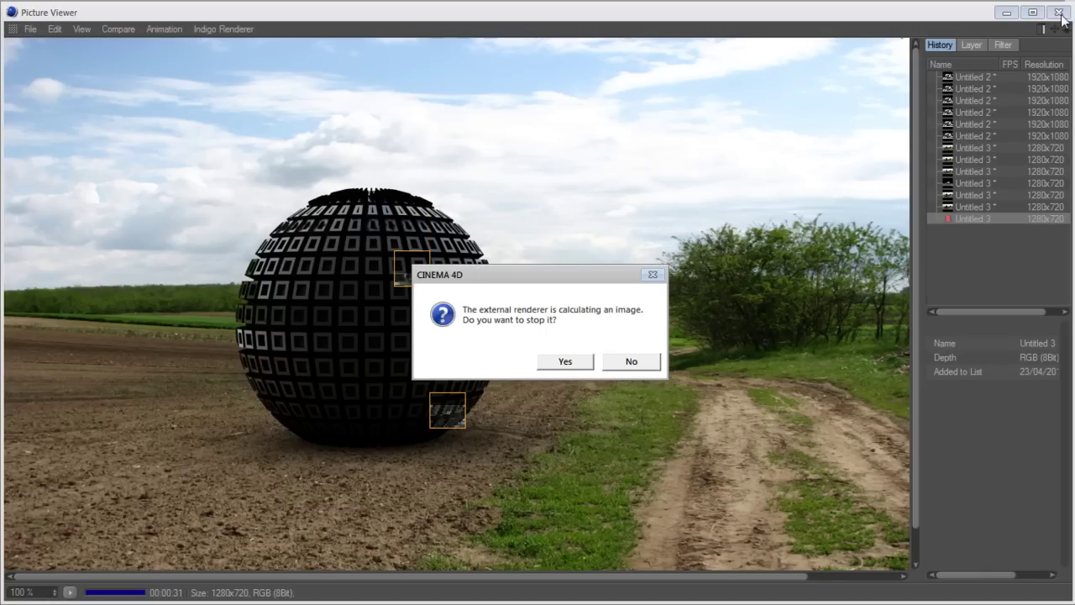
left_click(573, 361)
Render the scene with the baked sphere, compare the result with the two previous renders in the Picture Viewer, and close the viewer.
left_click(375, 52)
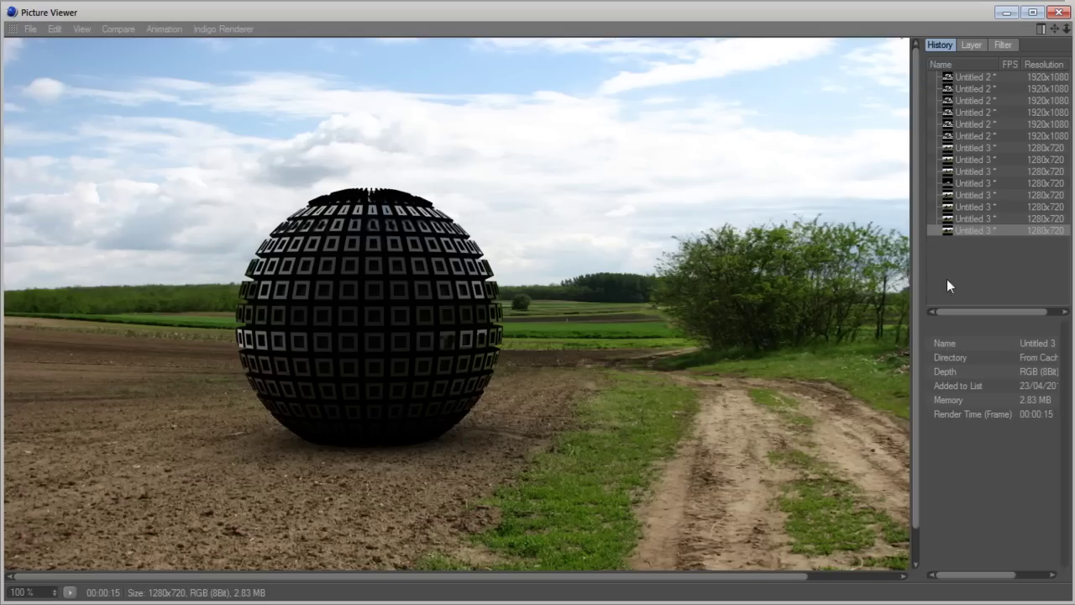
left_click(978, 217)
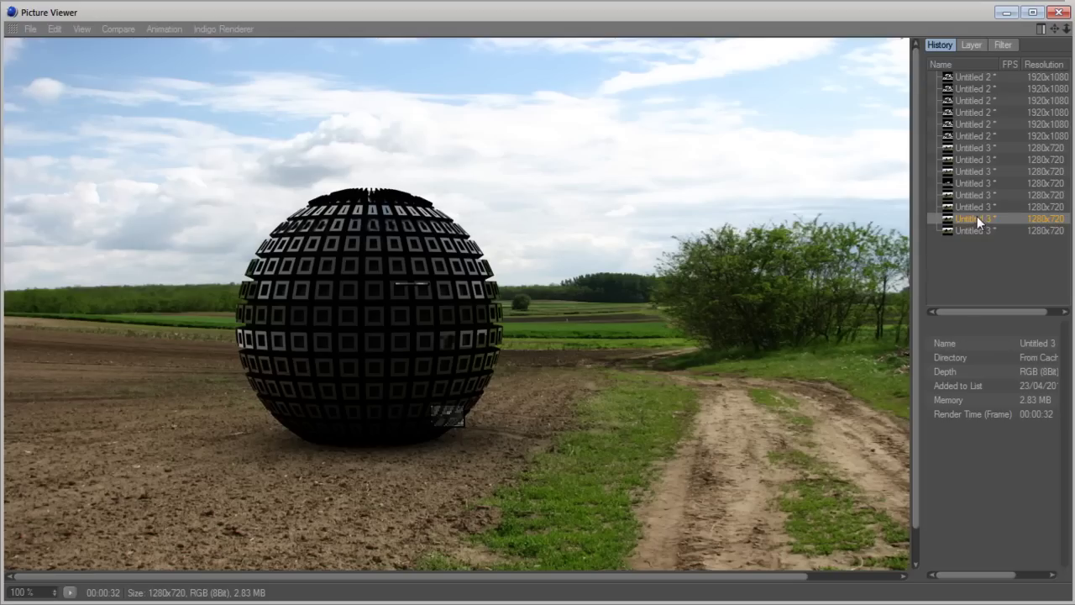
left_click(977, 207)
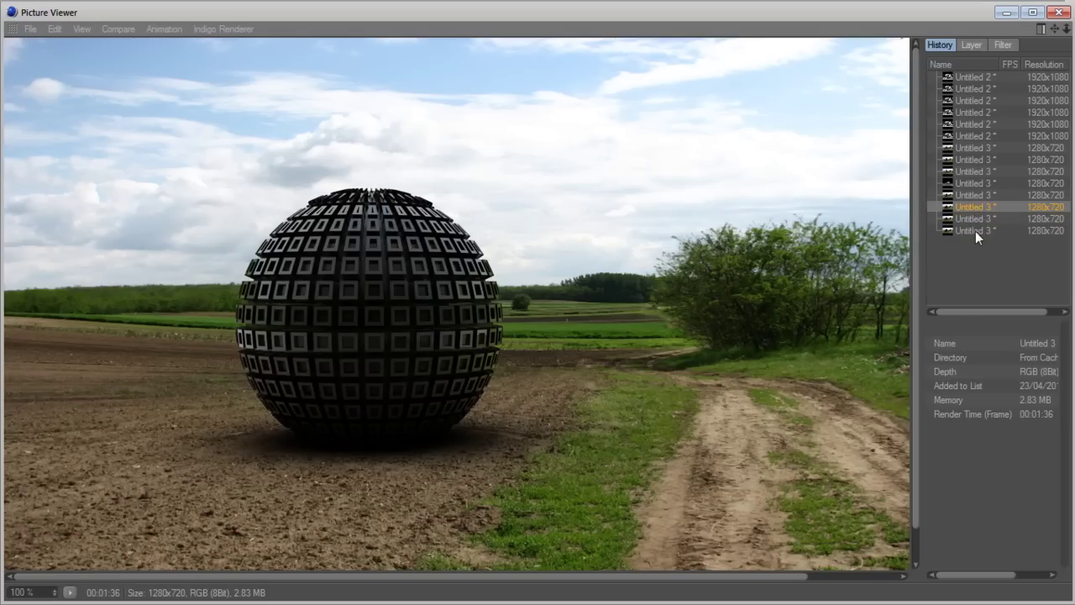
left_click(975, 231)
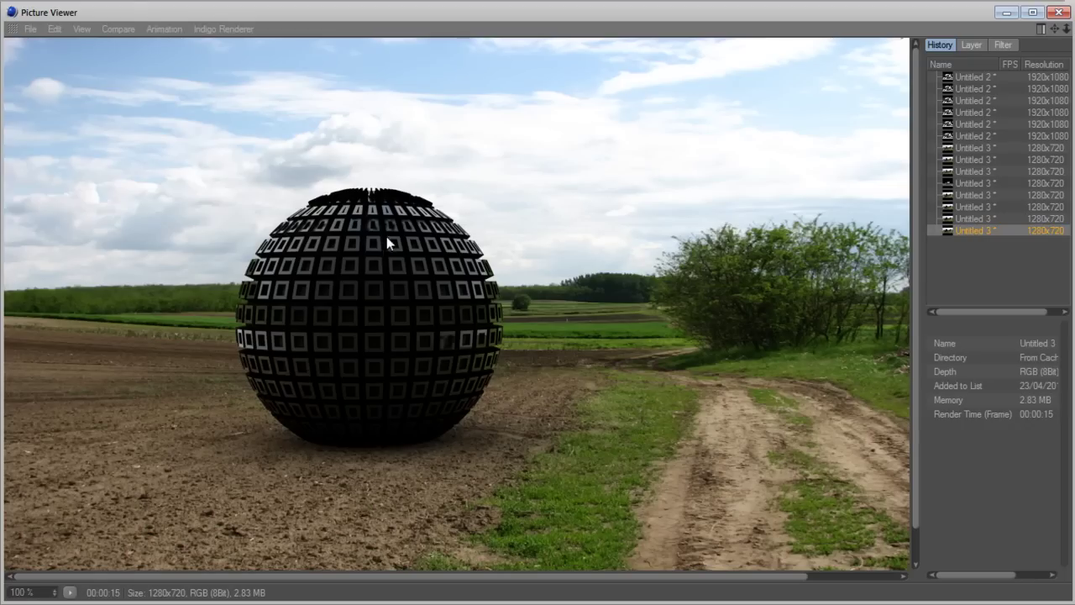
left_click(1060, 12)
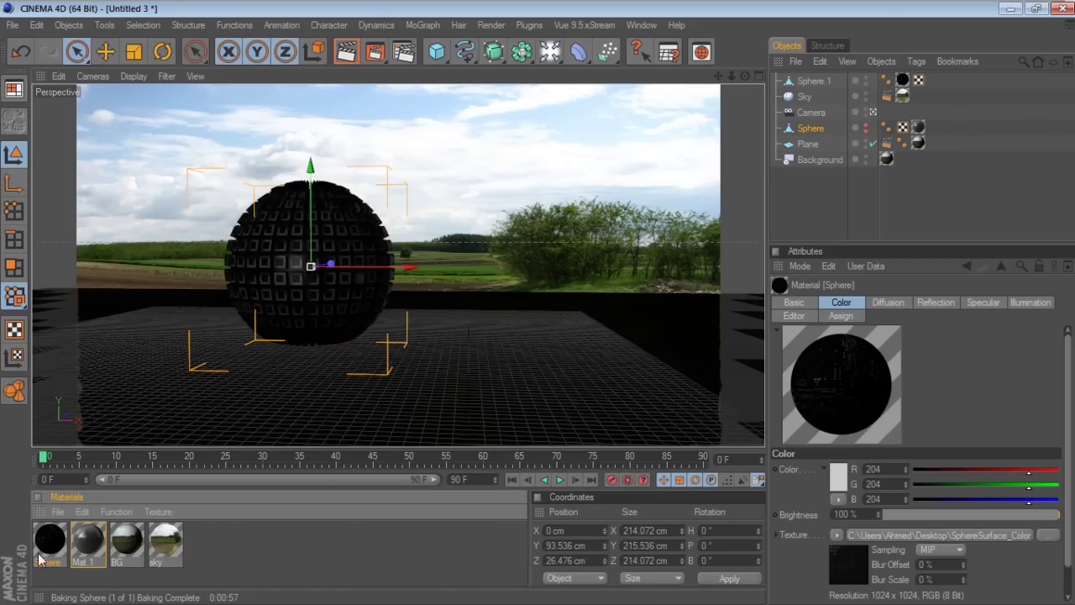
Set the Diffusion mix strength of the baked Sphere material to 72% and render the scene in the Picture Viewer.
double_click(47, 546)
left_click(294, 310)
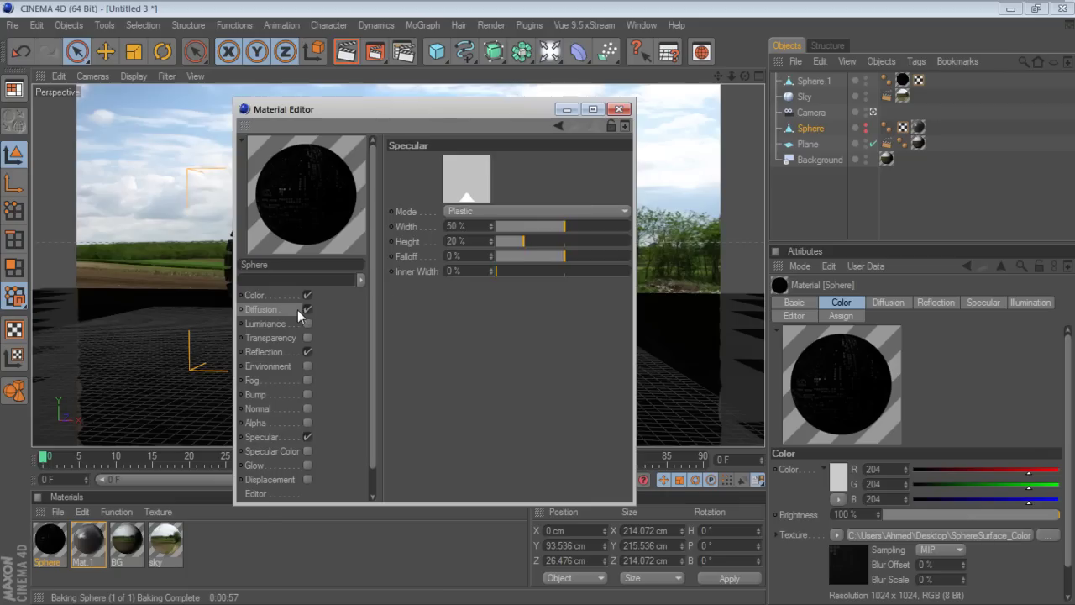
left_click_drag(495, 108, 684, 79)
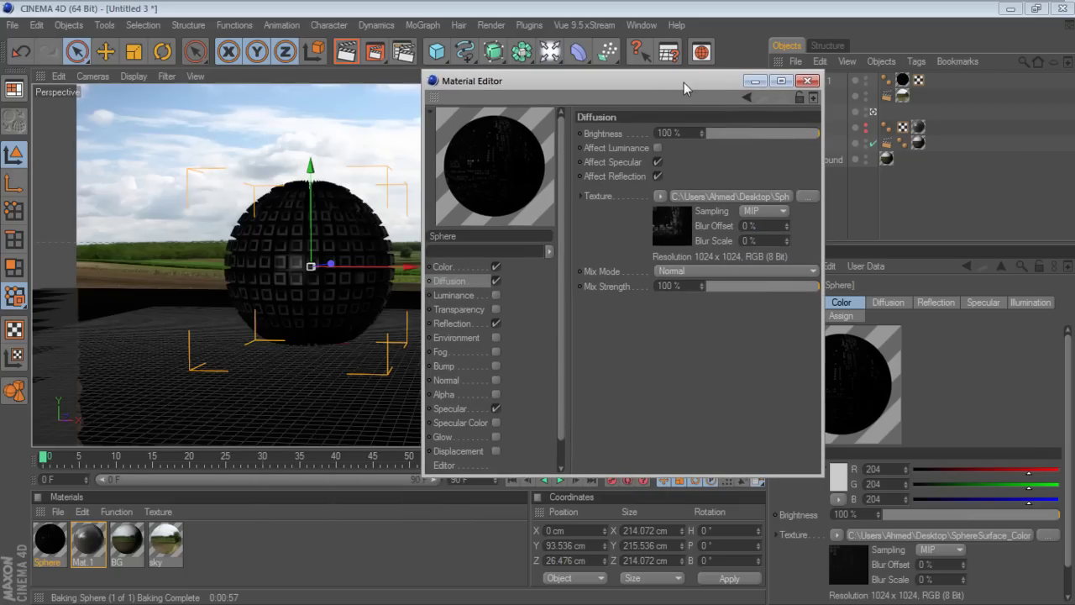
mouse_move(811, 135)
left_mouse_down()
mouse_move(796, 136)
mouse_move(823, 136)
left_mouse_up()
left_click_drag(819, 287, 789, 294)
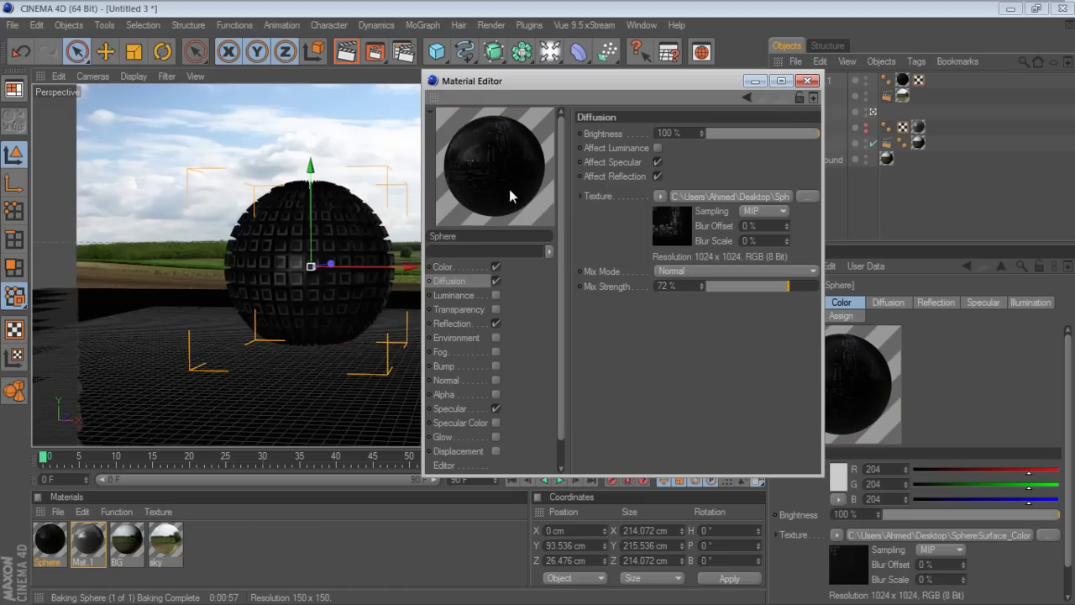
left_click(809, 81)
left_click(373, 53)
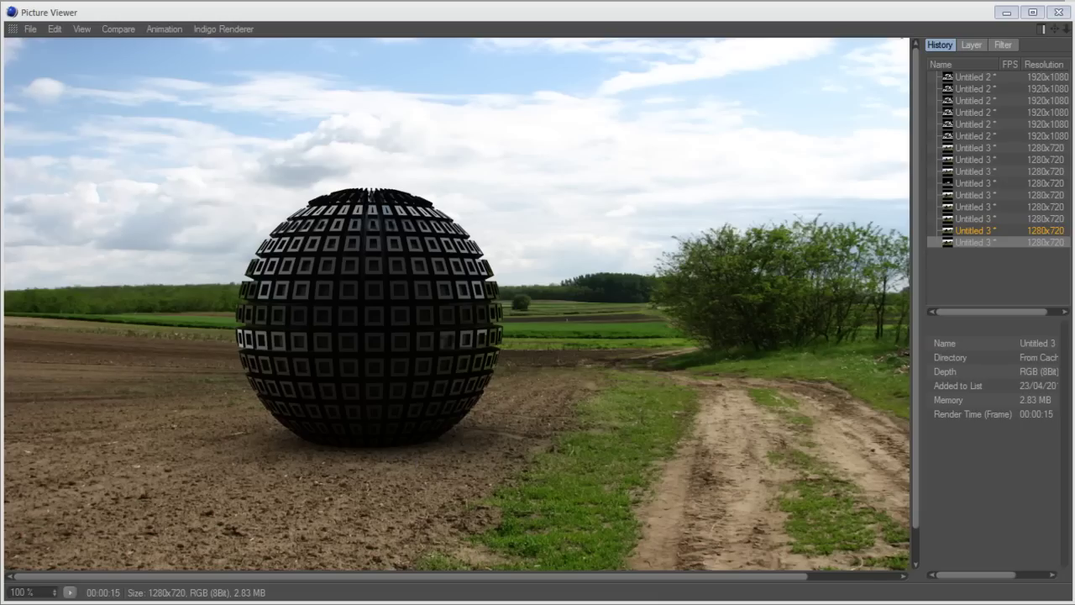
left_click(1059, 12)
Add an omni light and move it above and beside the sphere, to about X 247, Y 223, Z -192 cm.
left_click_drag(550, 65, 579, 69)
left_click_drag(328, 332, 329, 333)
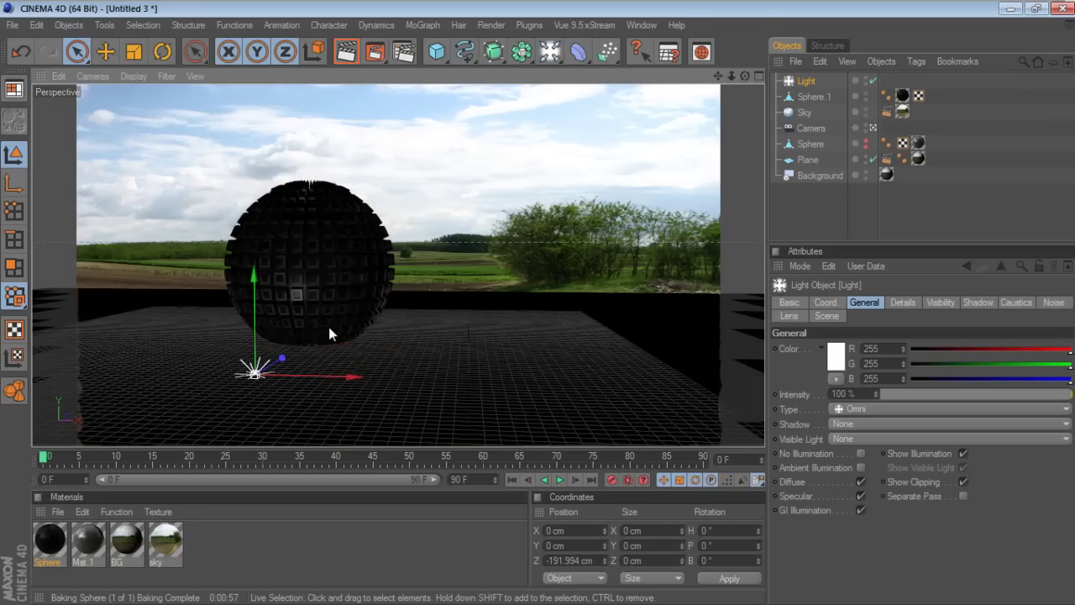
left_click_drag(268, 296, 266, 190)
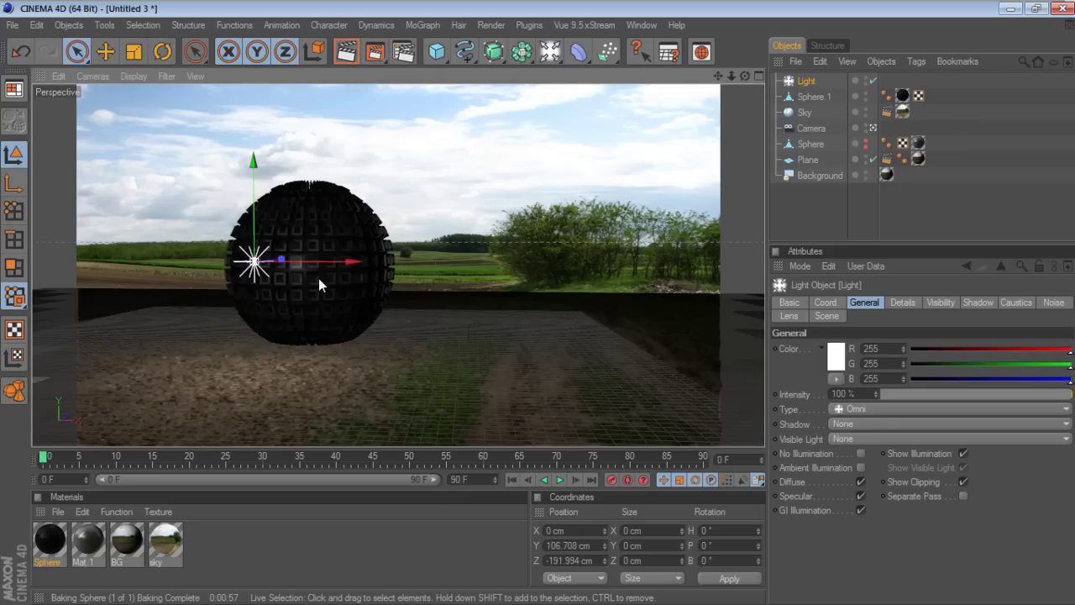
left_click_drag(256, 261, 460, 260)
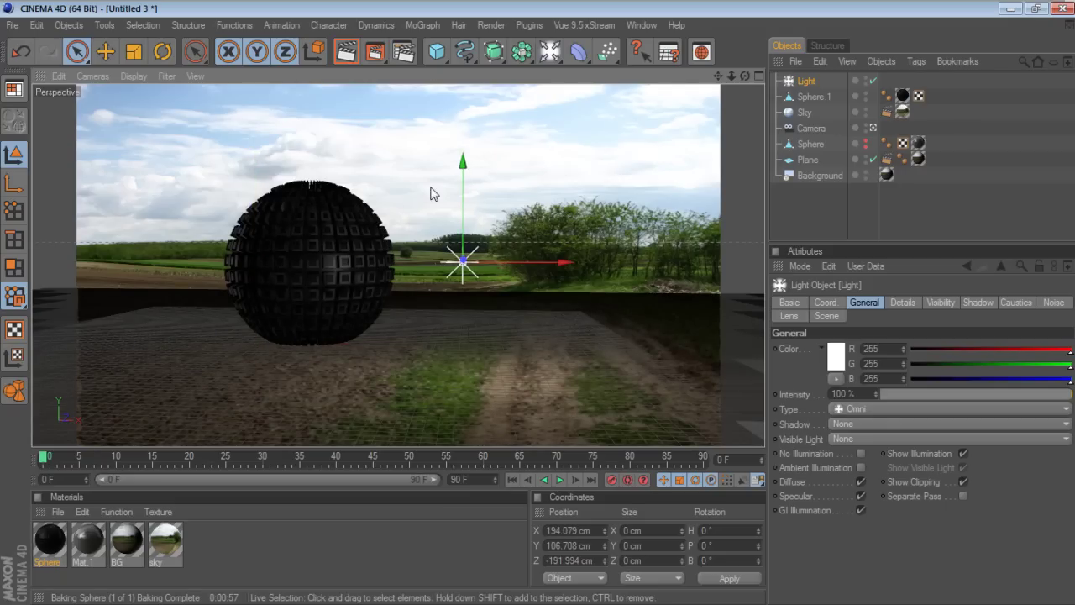
left_click_drag(460, 200, 460, 73)
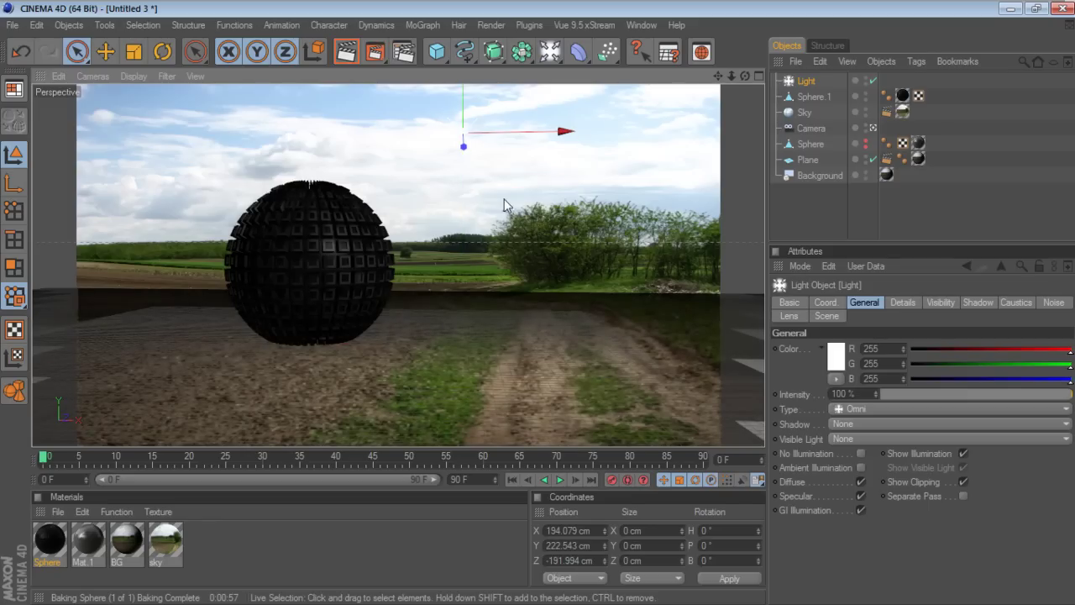
left_click_drag(504, 131, 558, 131)
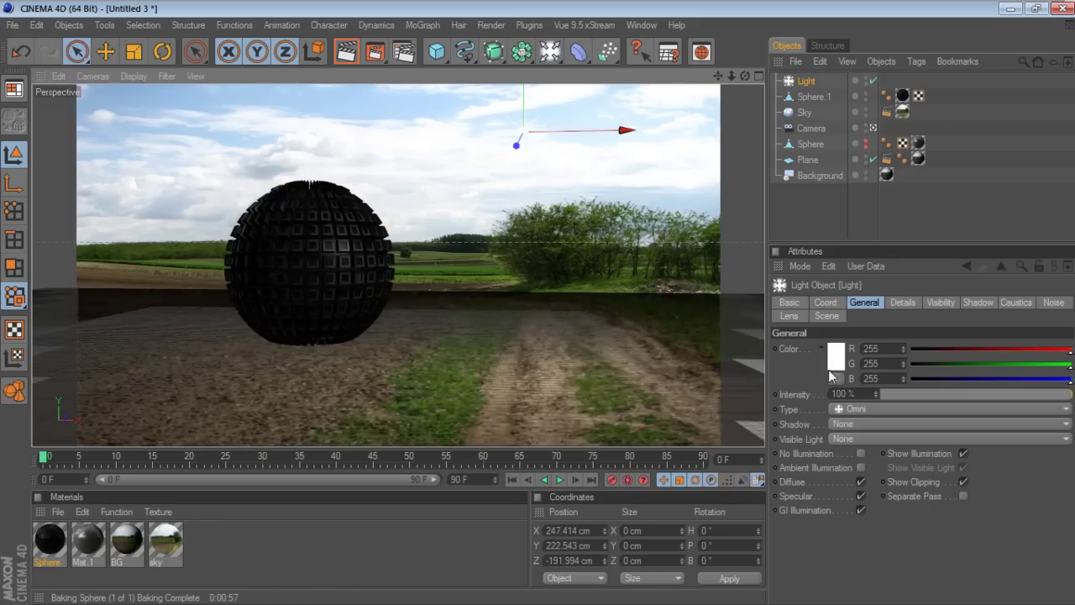
Set the light's shadow to Area and move the light to about X 306, Z -155 cm.
left_click(847, 424)
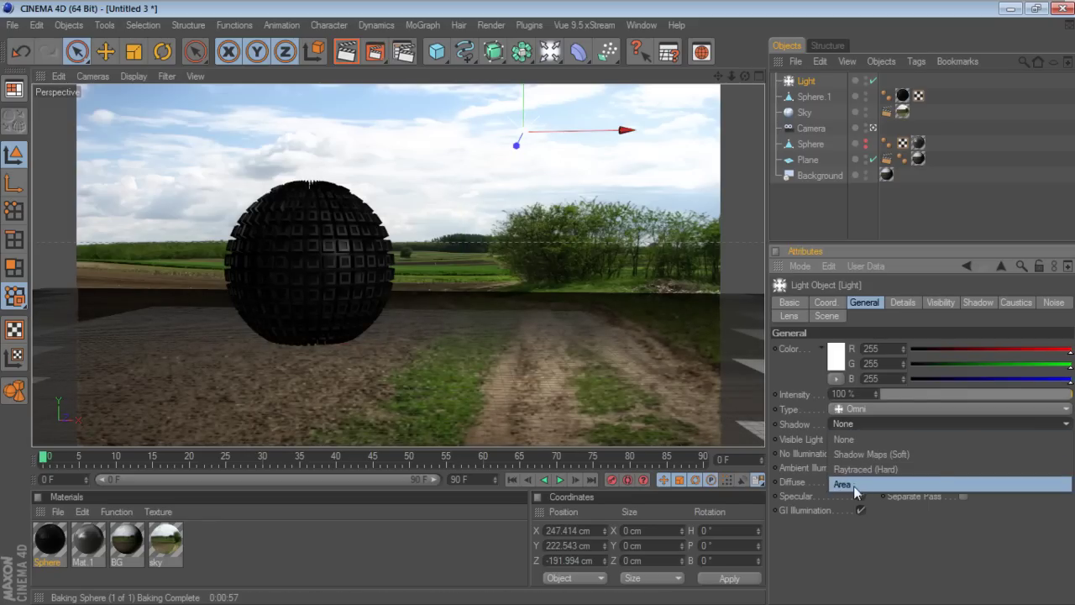
left_click(853, 486)
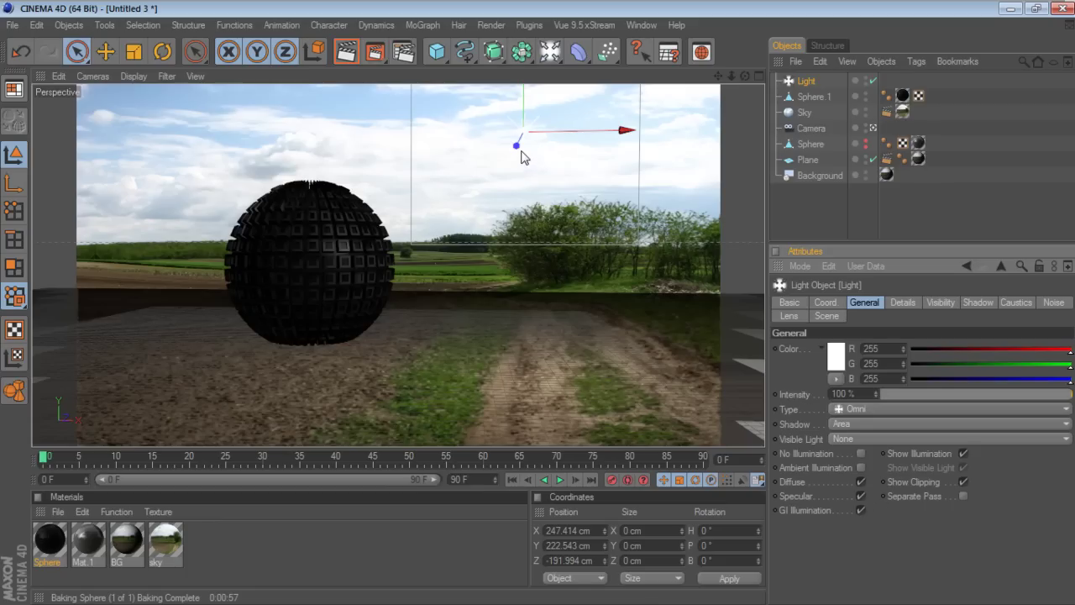
left_click_drag(516, 146, 568, 151)
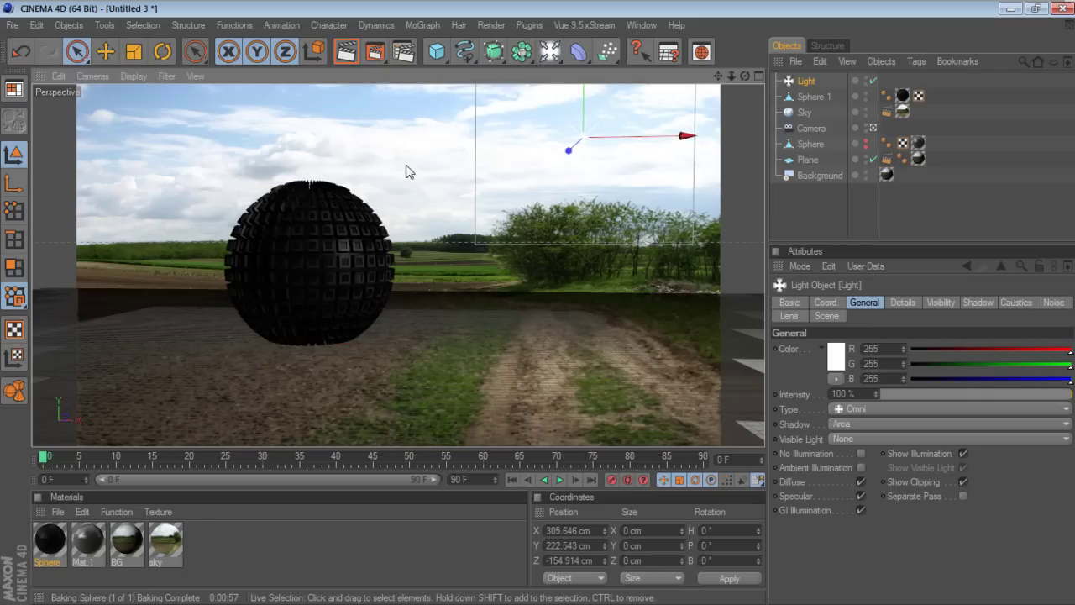
Render the scene with the new light in the Picture Viewer, hide the history list, and close the viewer.
left_click(374, 52)
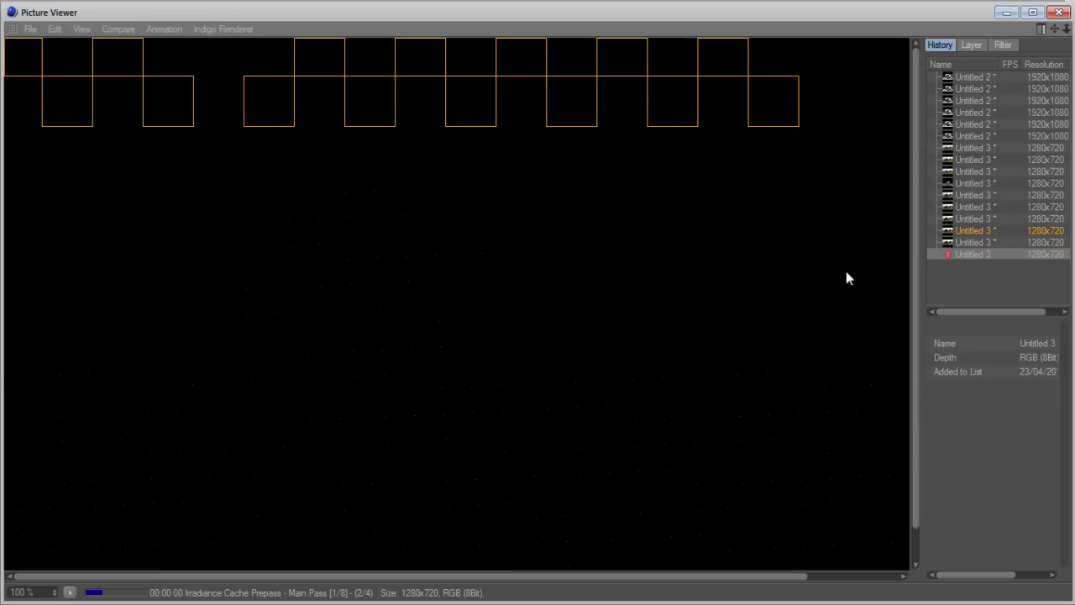
left_click(1041, 29)
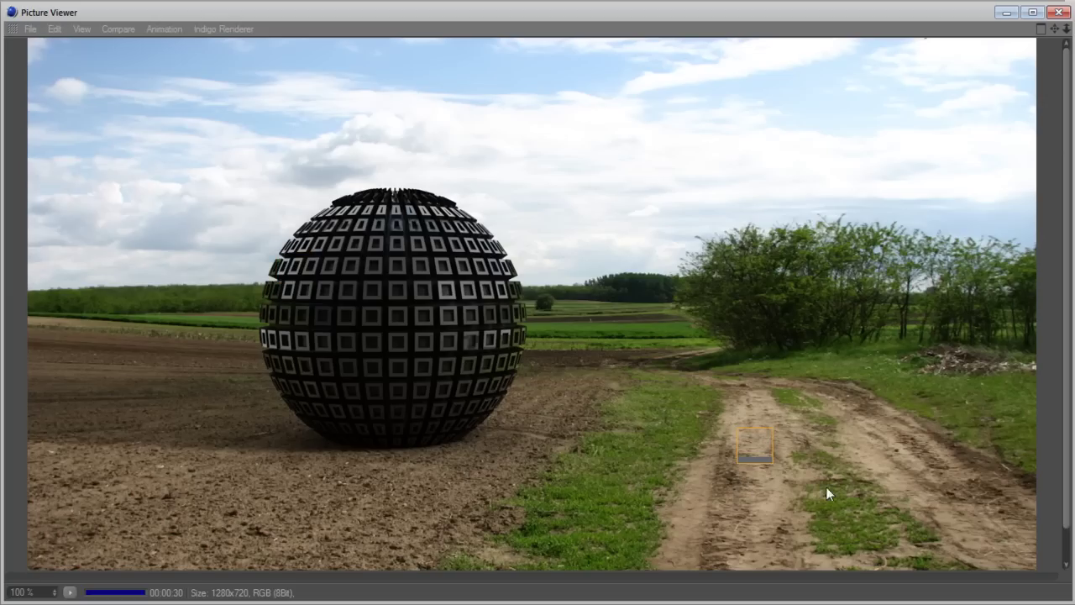
left_click(1059, 11)
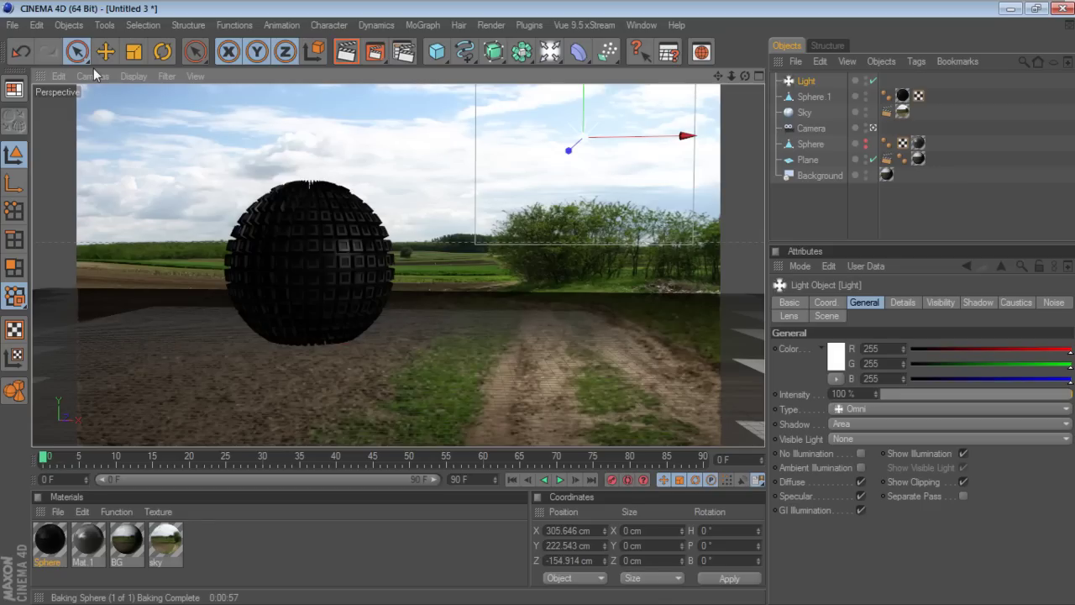
Save the scene to the Desktop as Ao.
key("ctrl+s")
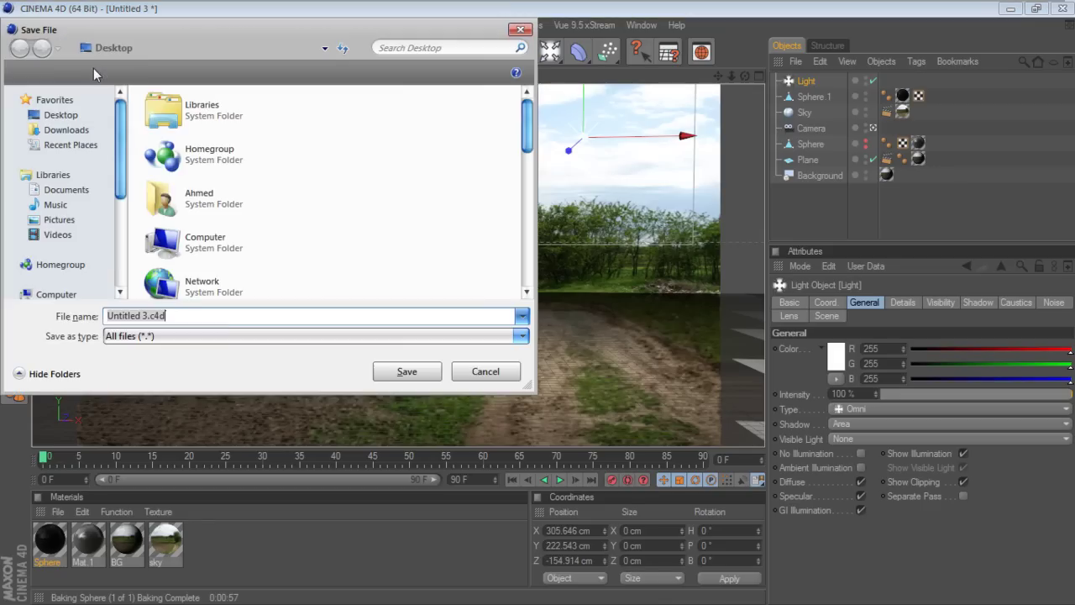
type("Ao")
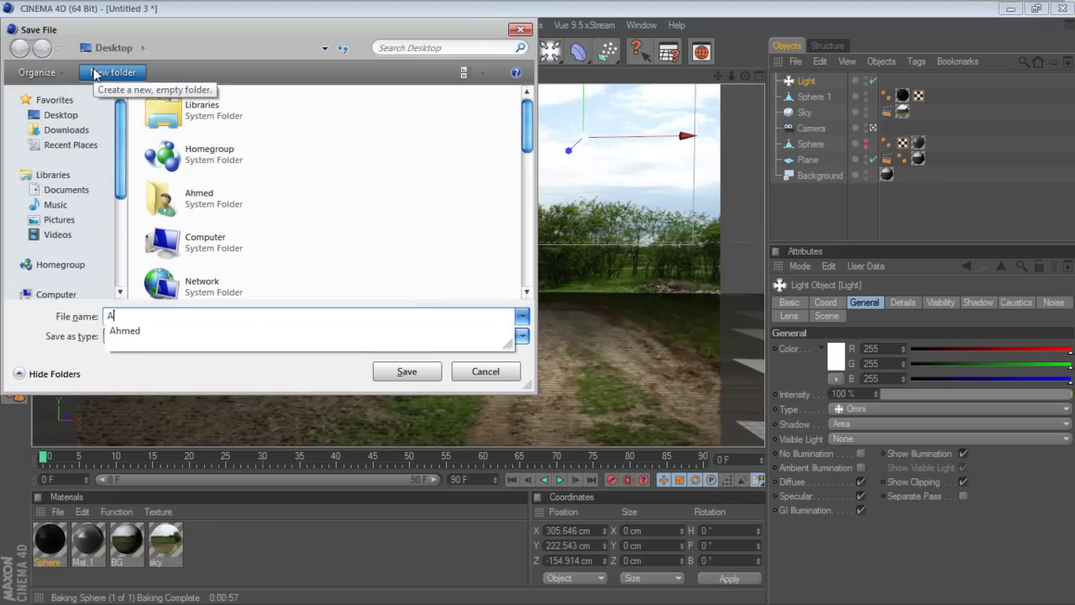
left_click(406, 371)
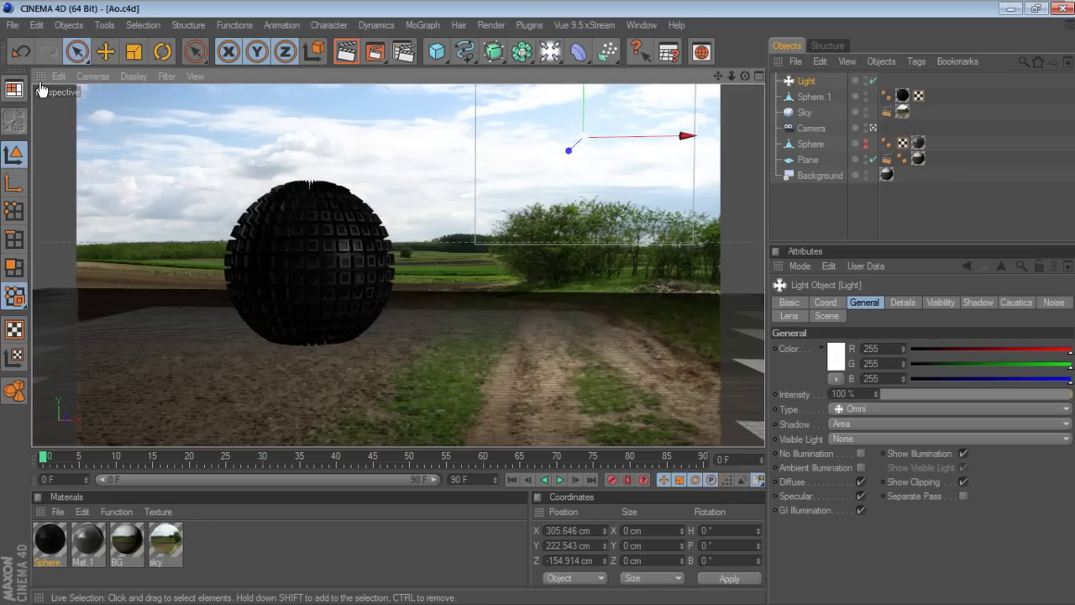
Save the scene together with its textures as a project named Ao on the Desktop.
left_click(12, 24)
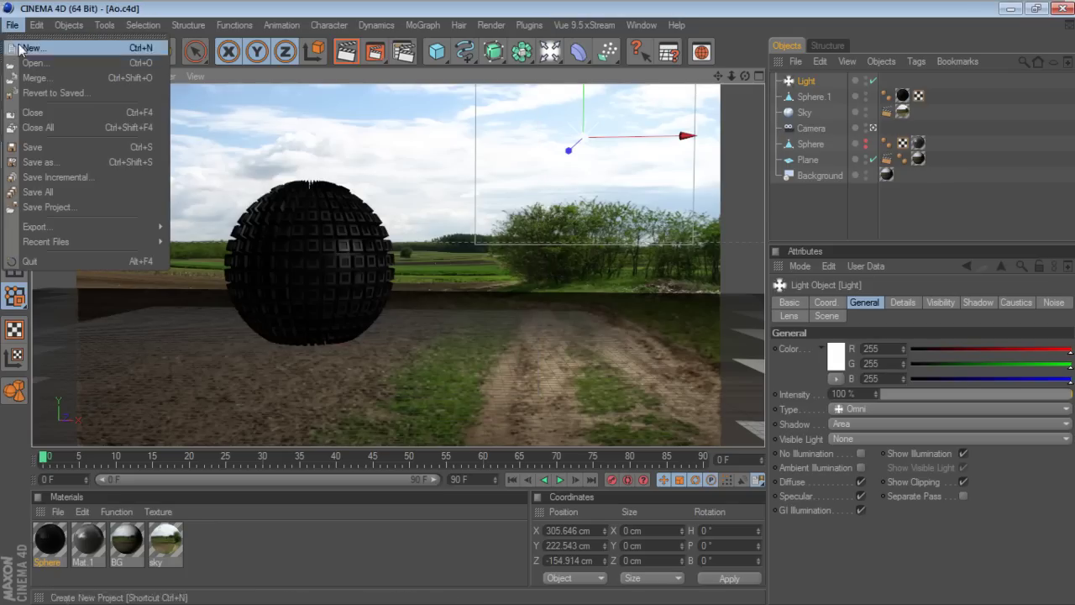
left_click(67, 209)
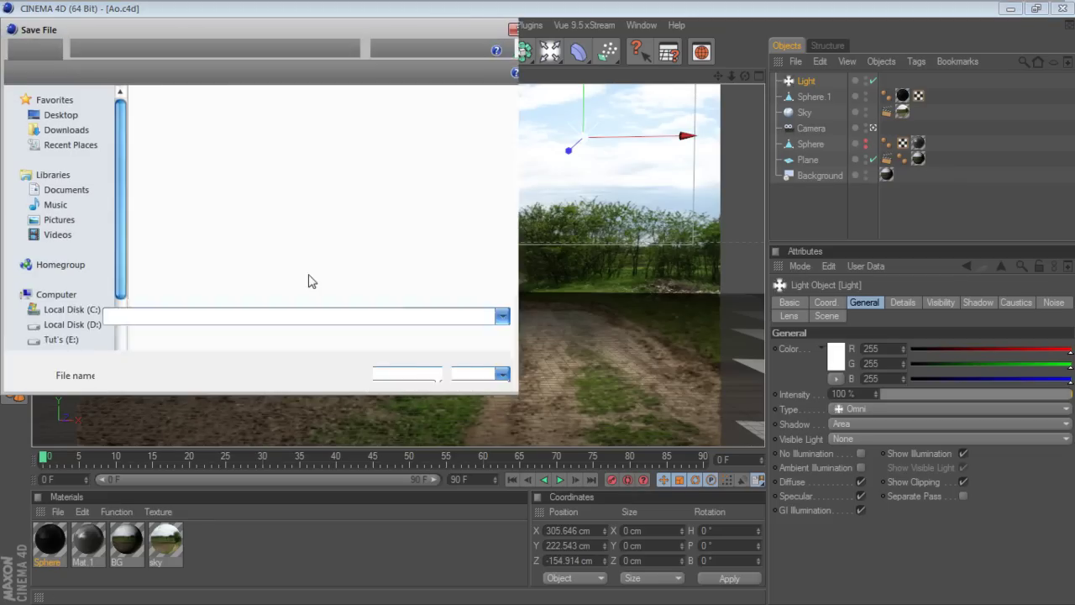
left_click_drag(221, 35, 473, 67)
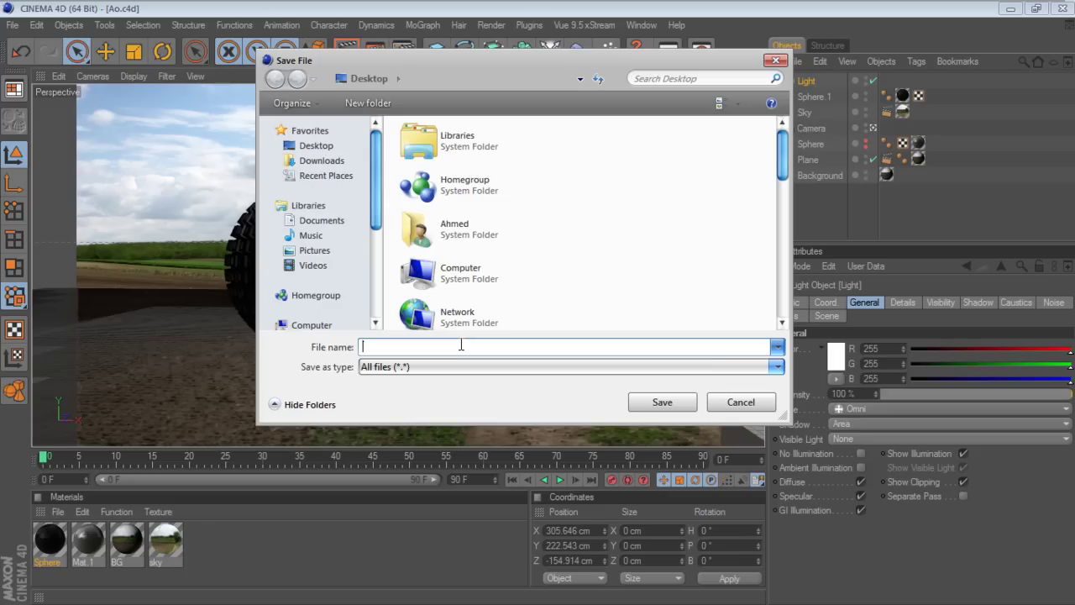
type("Ao")
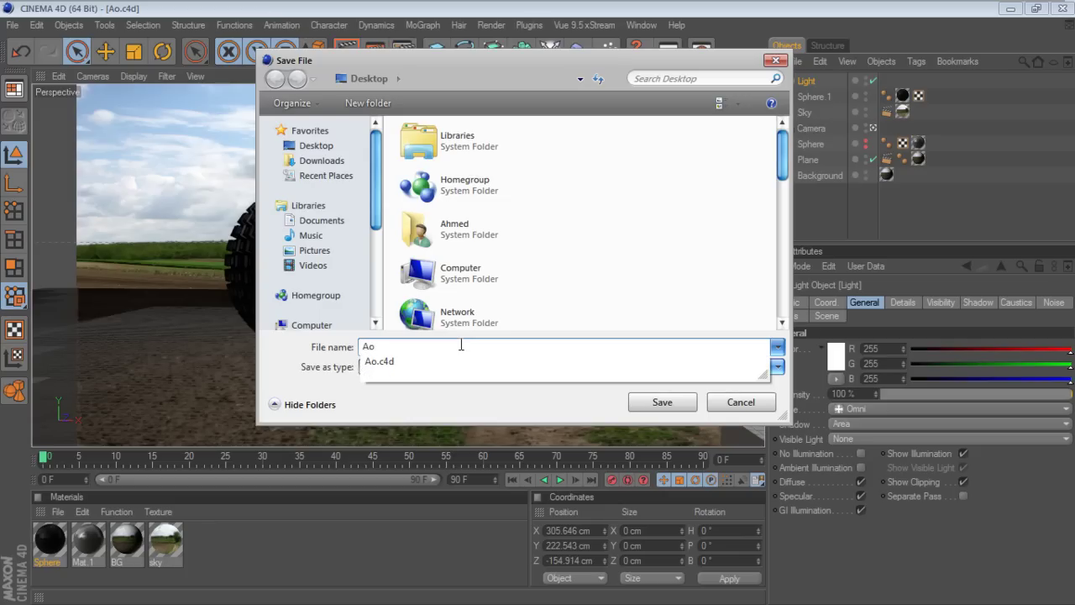
key("Tab")
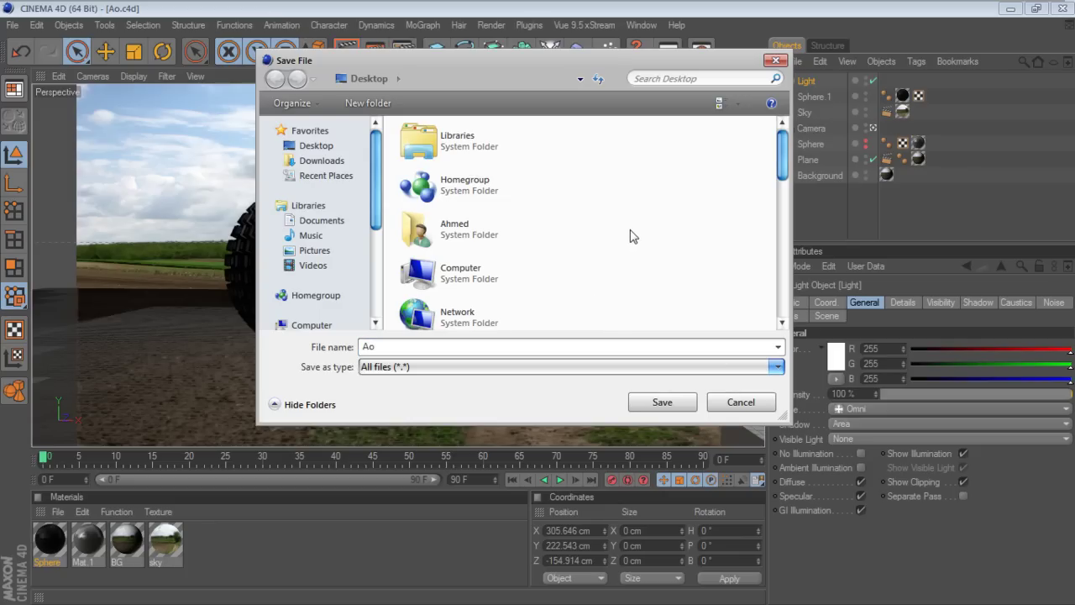
left_click(665, 403)
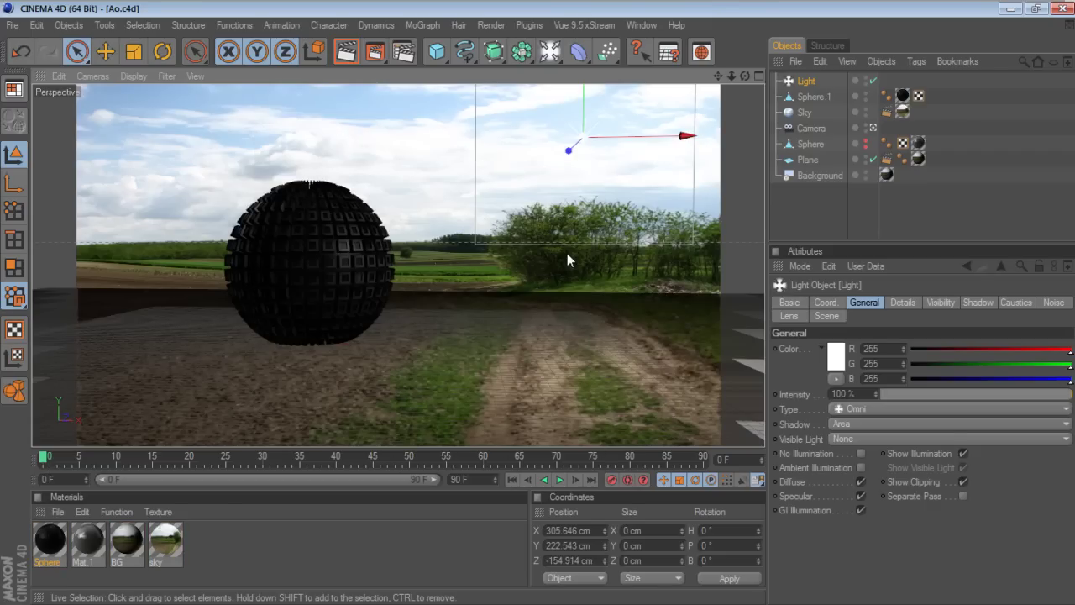
Minimize the 3D program and delete the separate Ao.c4d file from the Desktop.
left_click(1011, 9)
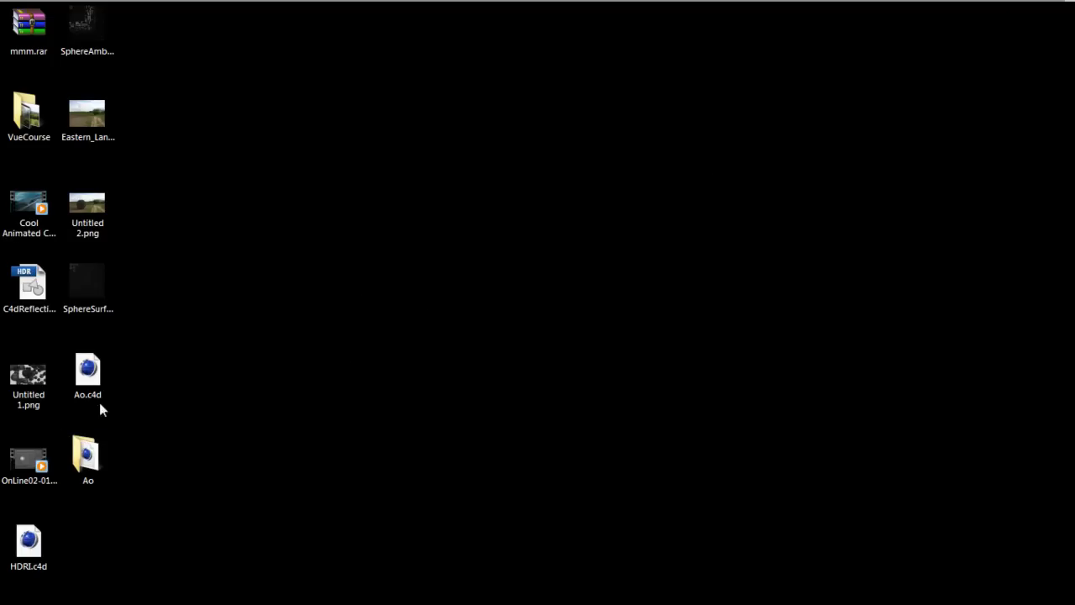
left_click(88, 373)
key("Delete")
key("Return")
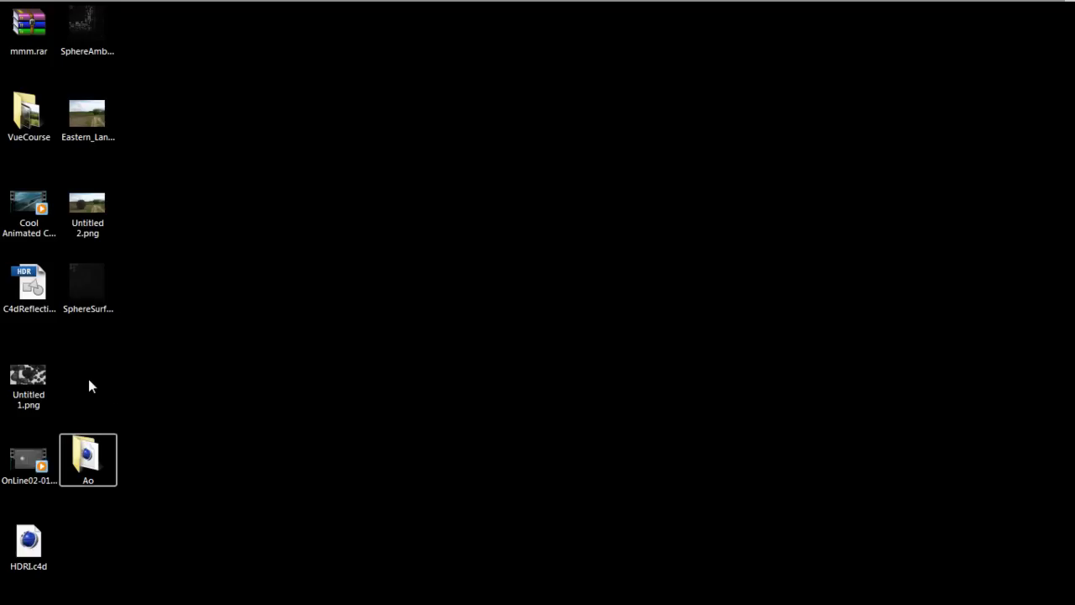
Examine the saved Ao project folder and the textures in its tex subfolder, and close the folder window.
left_click_drag(262, 412, 88, 32)
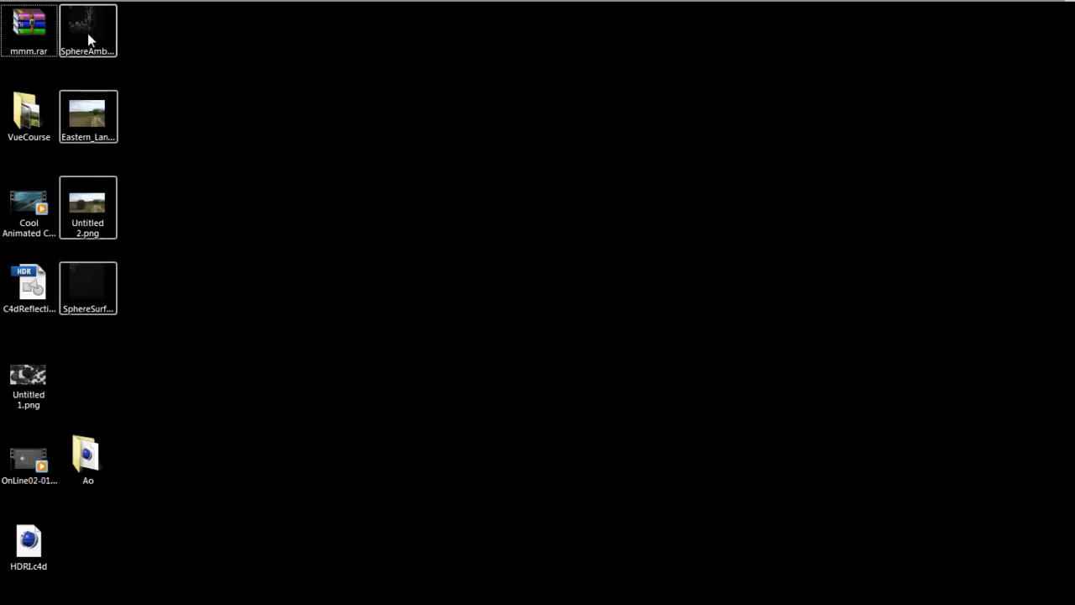
left_click(317, 346)
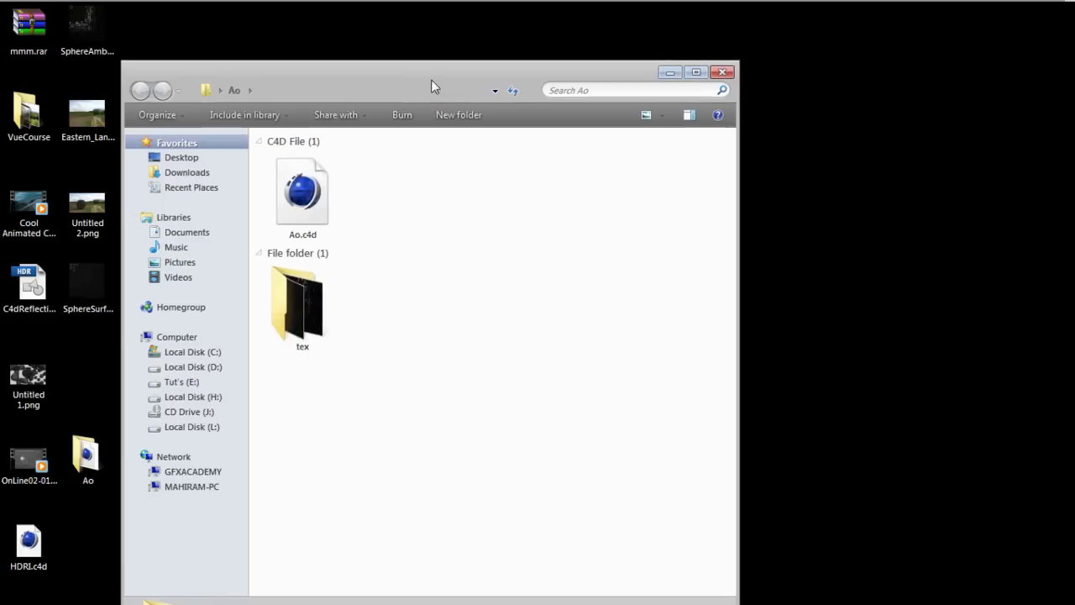
double_click(431, 78)
left_click(185, 159)
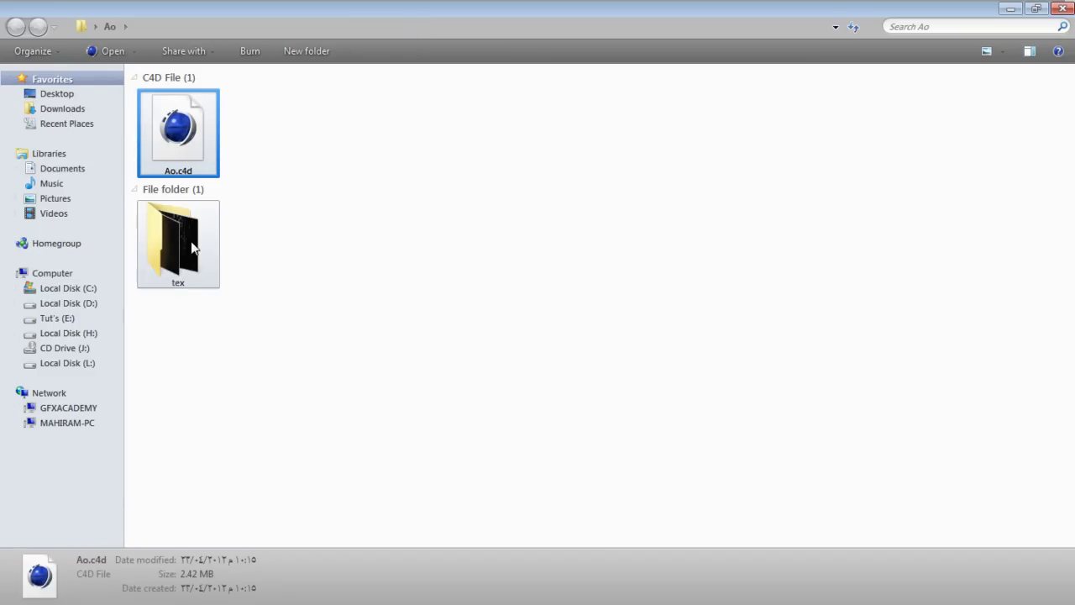
double_click(193, 247)
left_click_drag(496, 251, 373, 315)
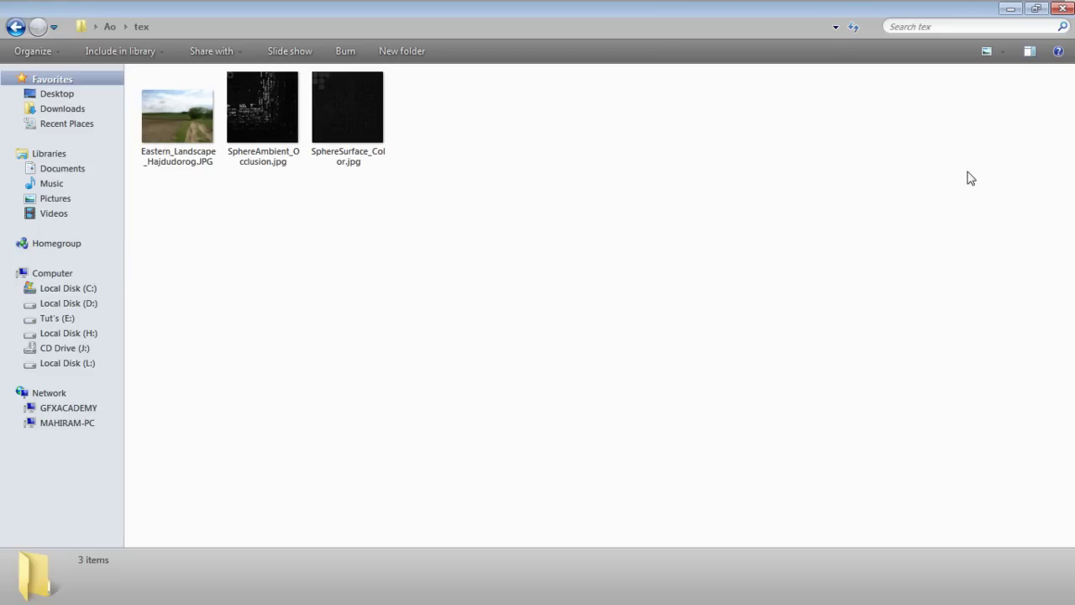
left_click(1064, 10)
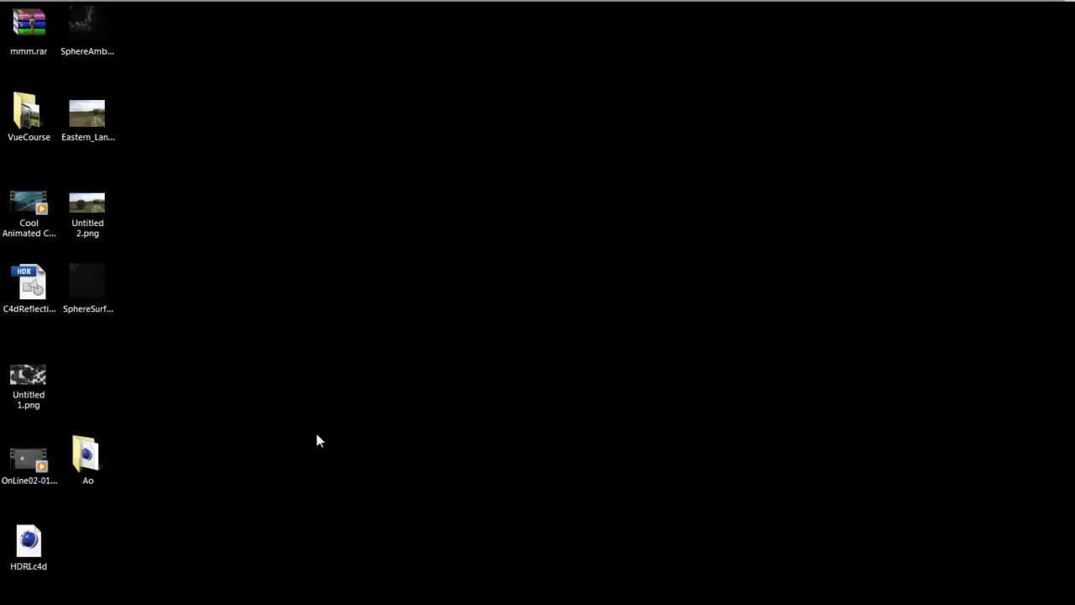
Open HDRI.c4d from the Desktop, save it as a project named HDRI with its textures, and close Cinema 4D.
double_click(26, 548)
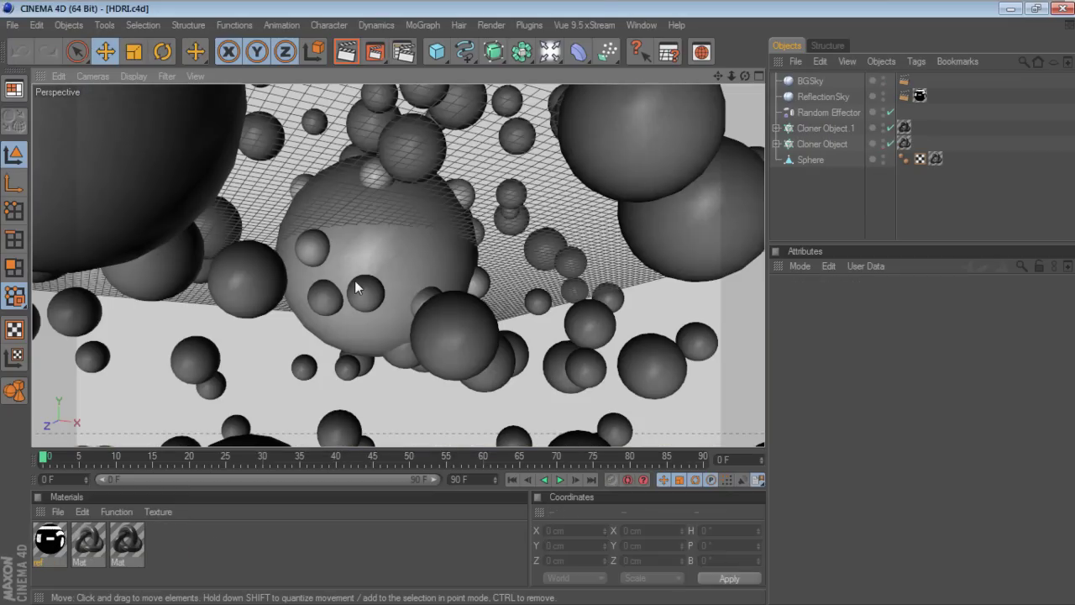
left_click(13, 24)
left_click(76, 206)
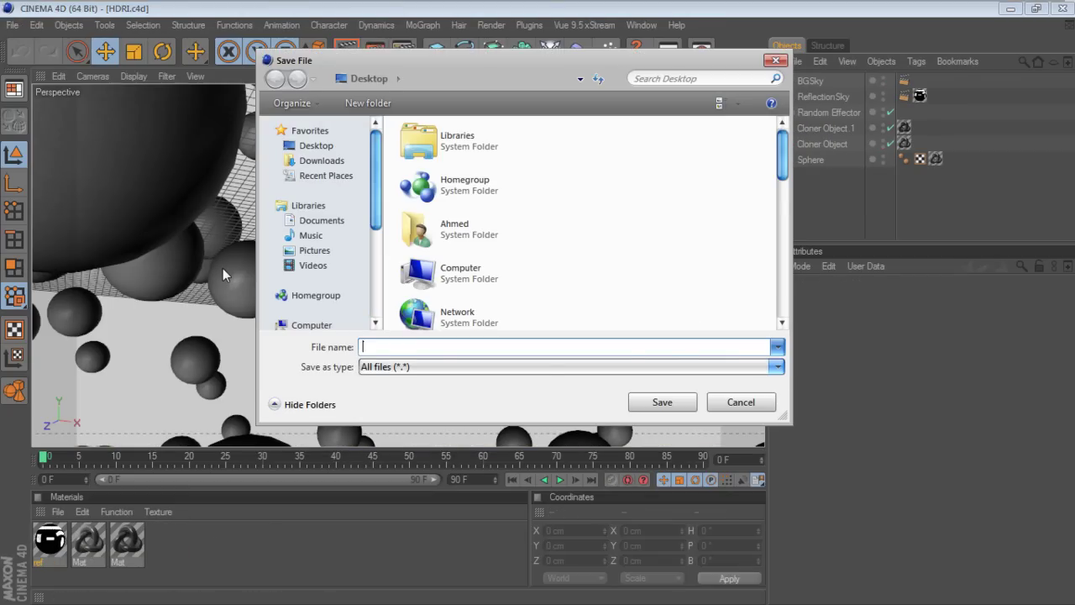
type("HDRIO")
key("BackSpace")
left_click(637, 409)
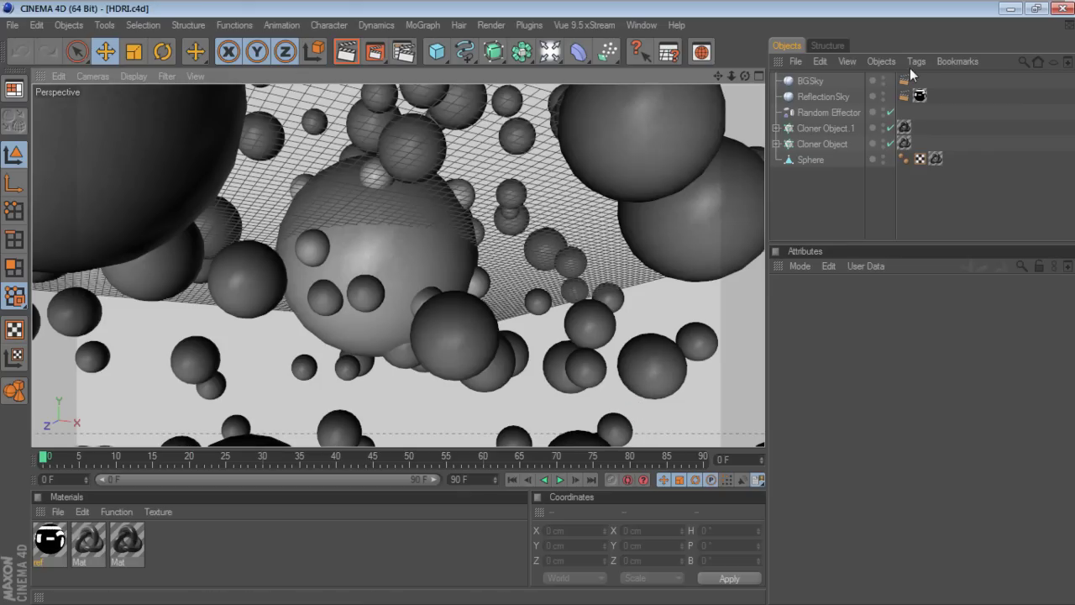
left_click(1060, 9)
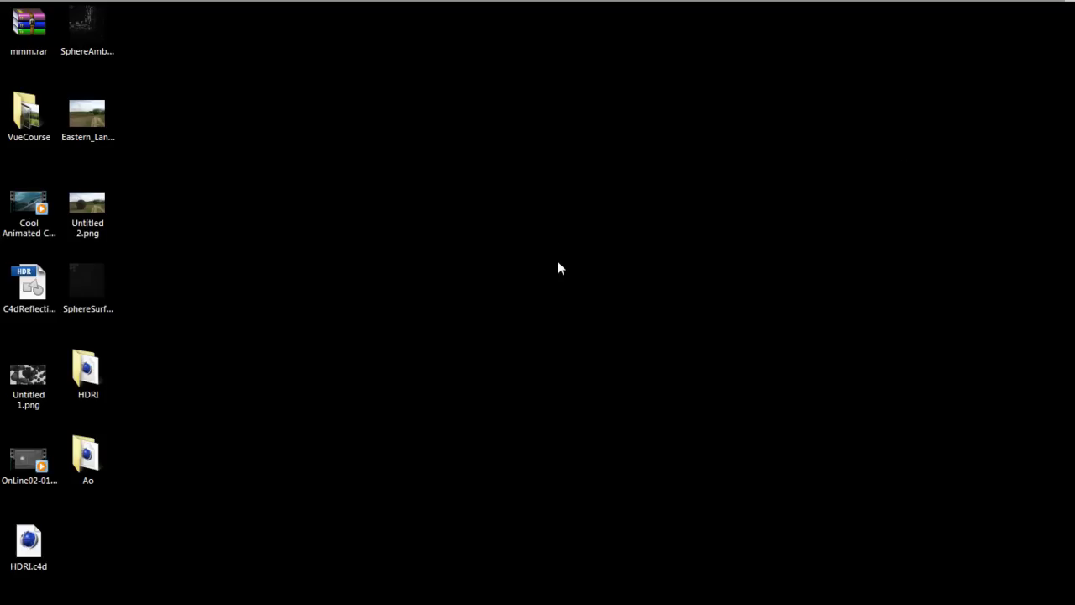
Permanently delete the loose HDRI.c4d, C4dReflection.hdr and PNG/texture image files from the Desktop, keeping the HDRI and Ao project folders.
left_click_drag(159, 37, 89, 286)
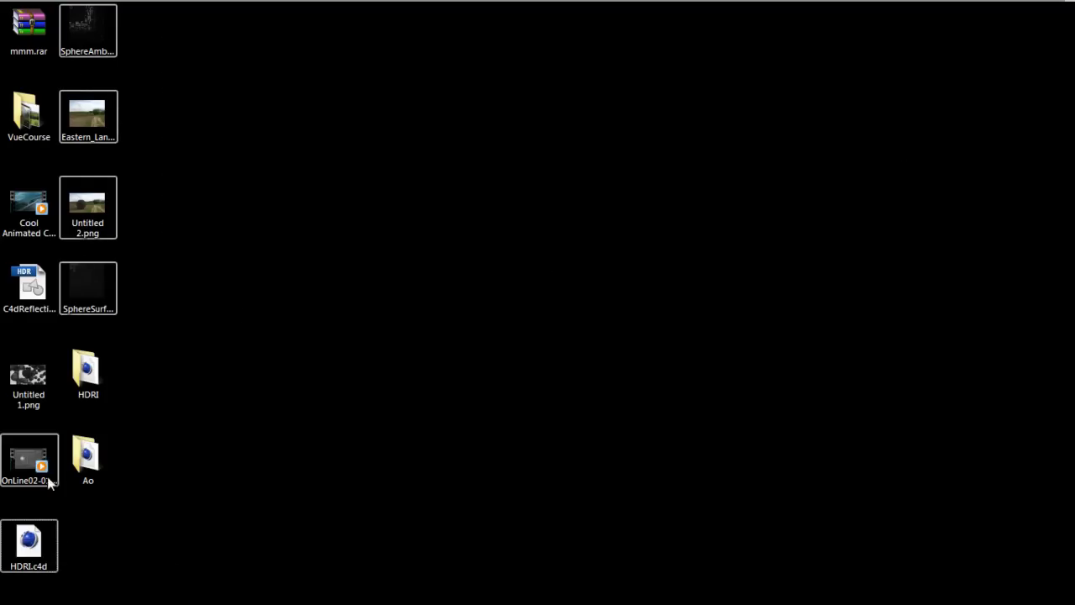
left_click(25, 295, "ctrl")
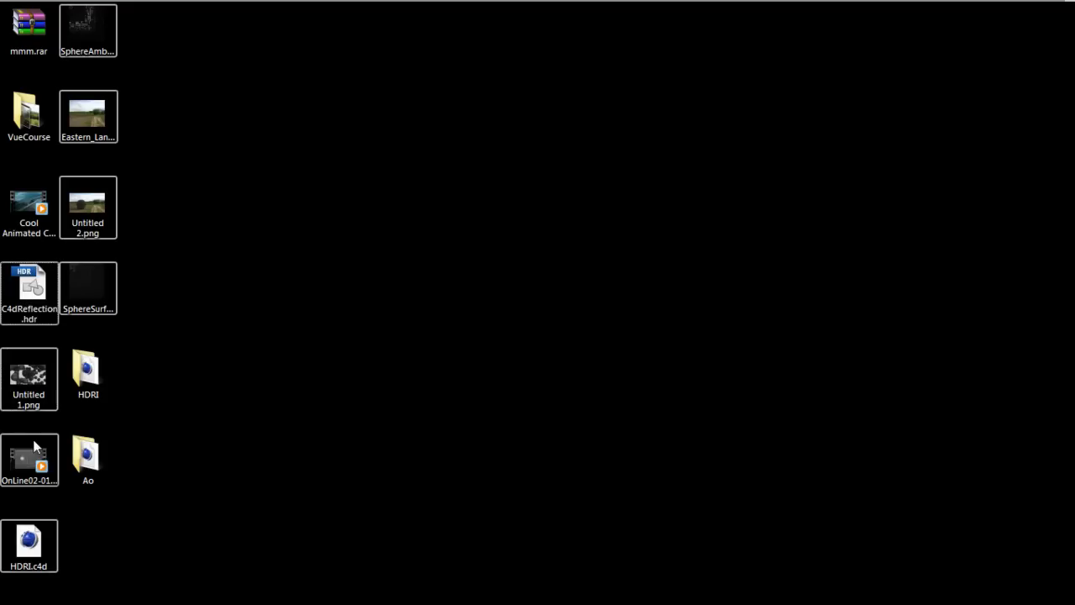
key("shift+Delete")
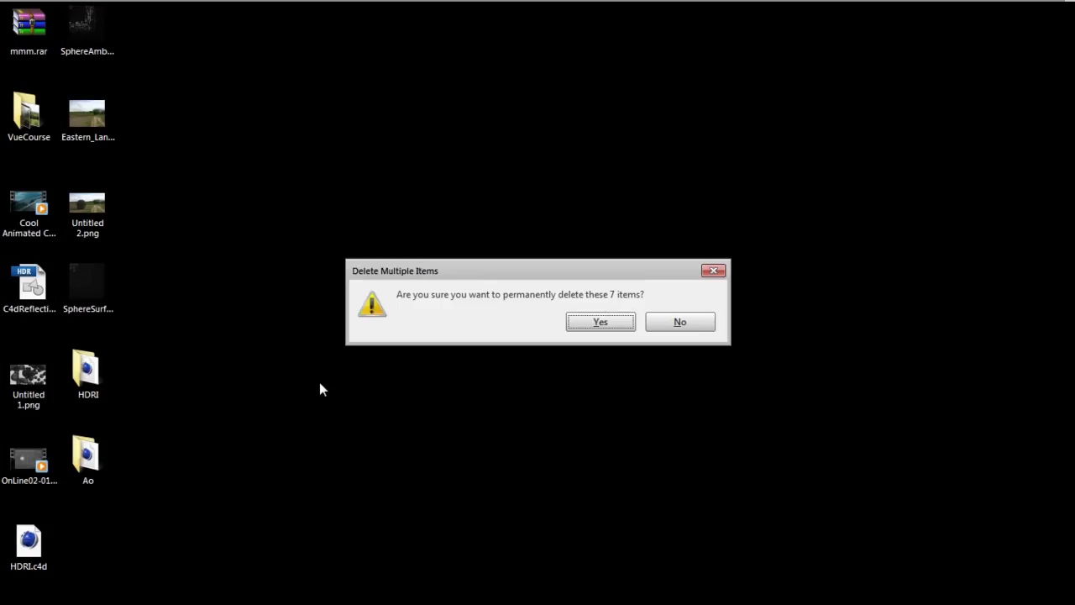
key("Return")
Open the HDRI project folder and examine its scene file and the texture in its tex subfolder.
double_click(86, 370)
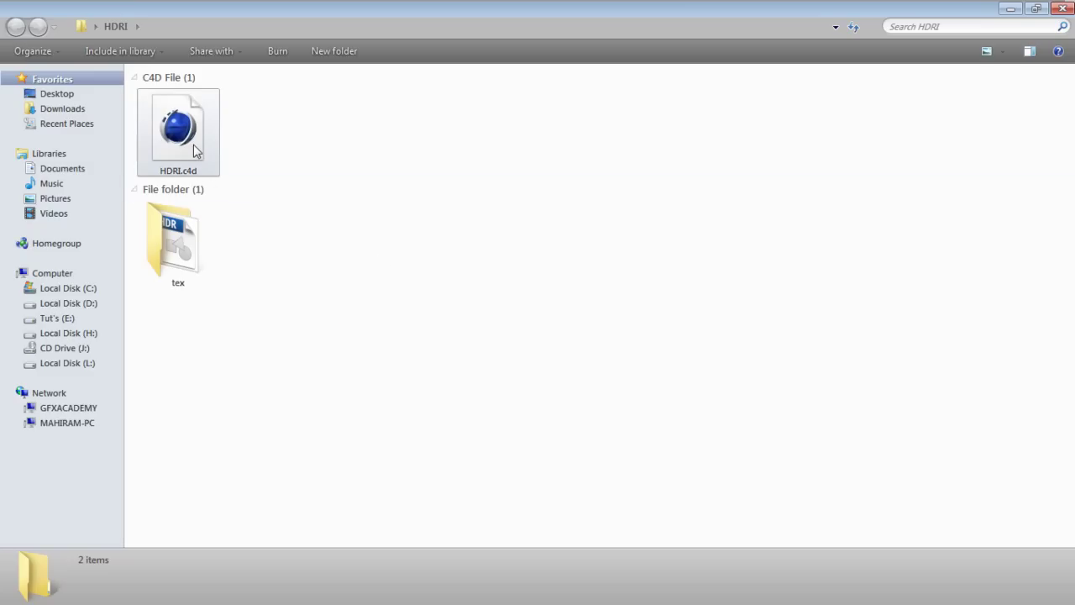
left_click(195, 150)
double_click(206, 255)
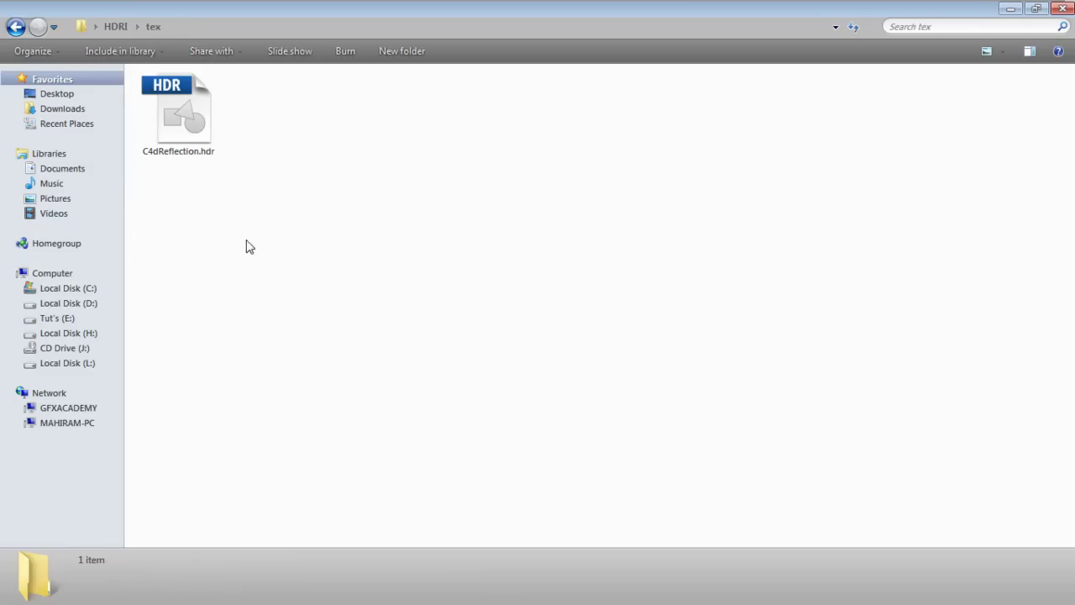
left_click(180, 126)
left_click(274, 291)
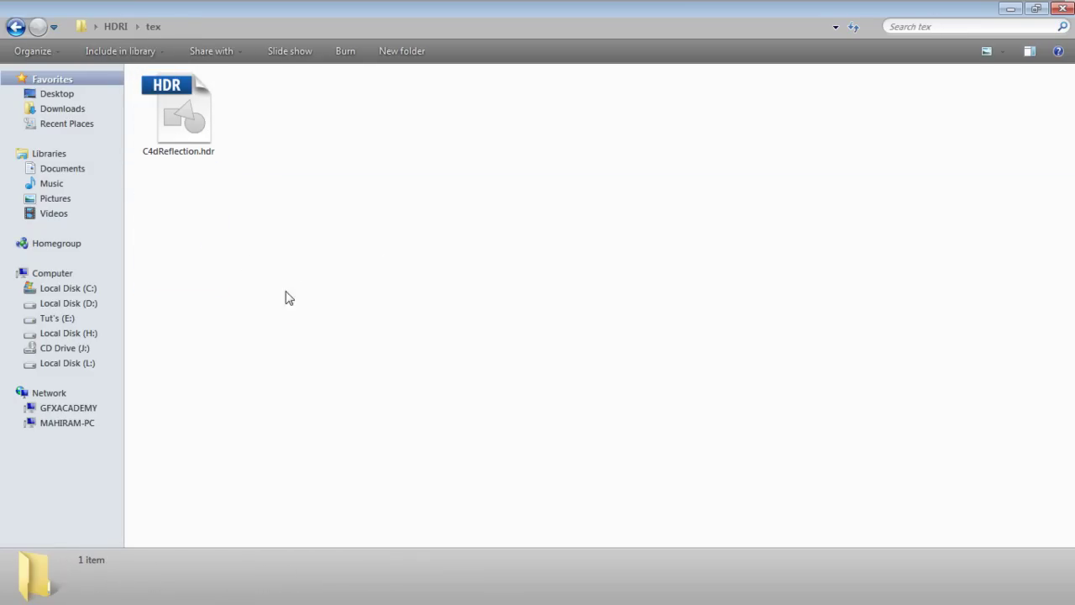